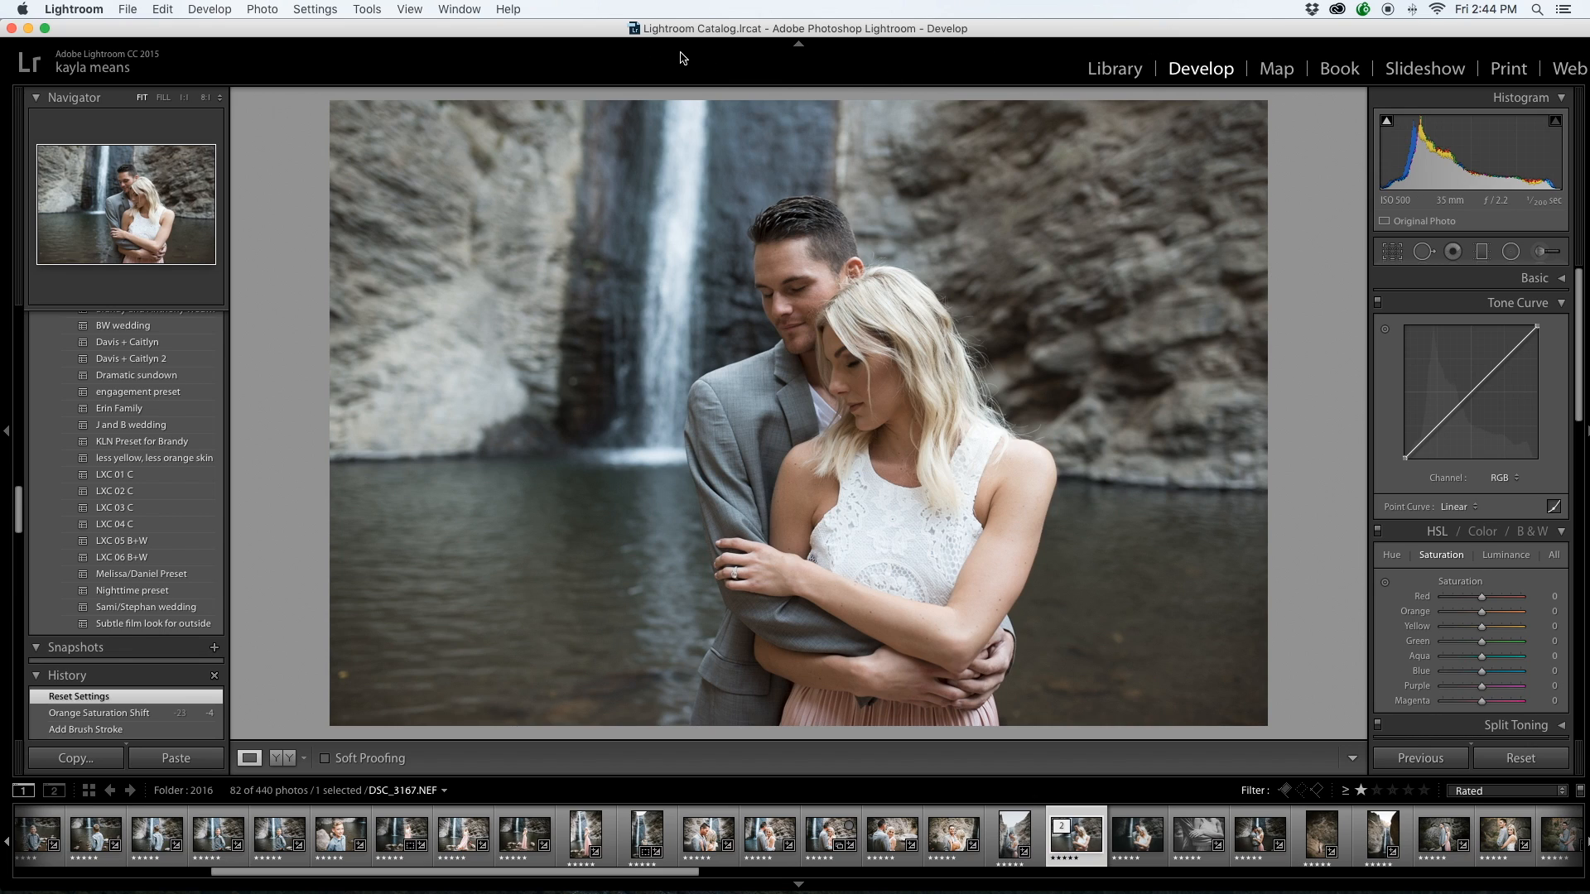
# Review the edited photos DSC_3113.NEF, DSC_3126.NEF and DSC_3167-2.psd, and return to the unedited DSC_3167.NEF
pyautogui.click(583, 838)
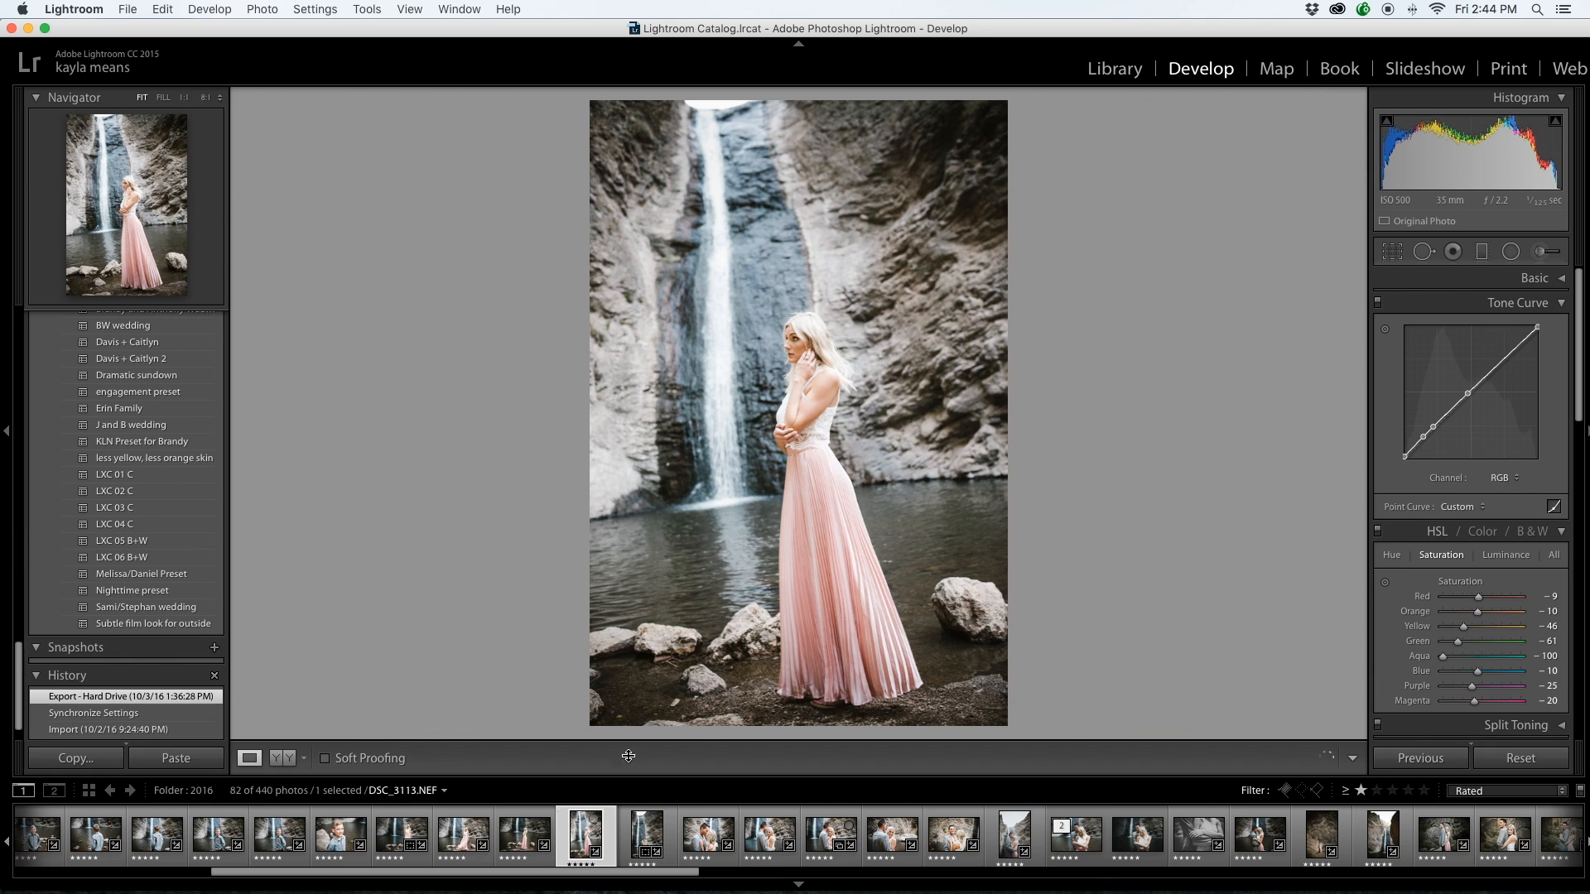
pyautogui.click(639, 839)
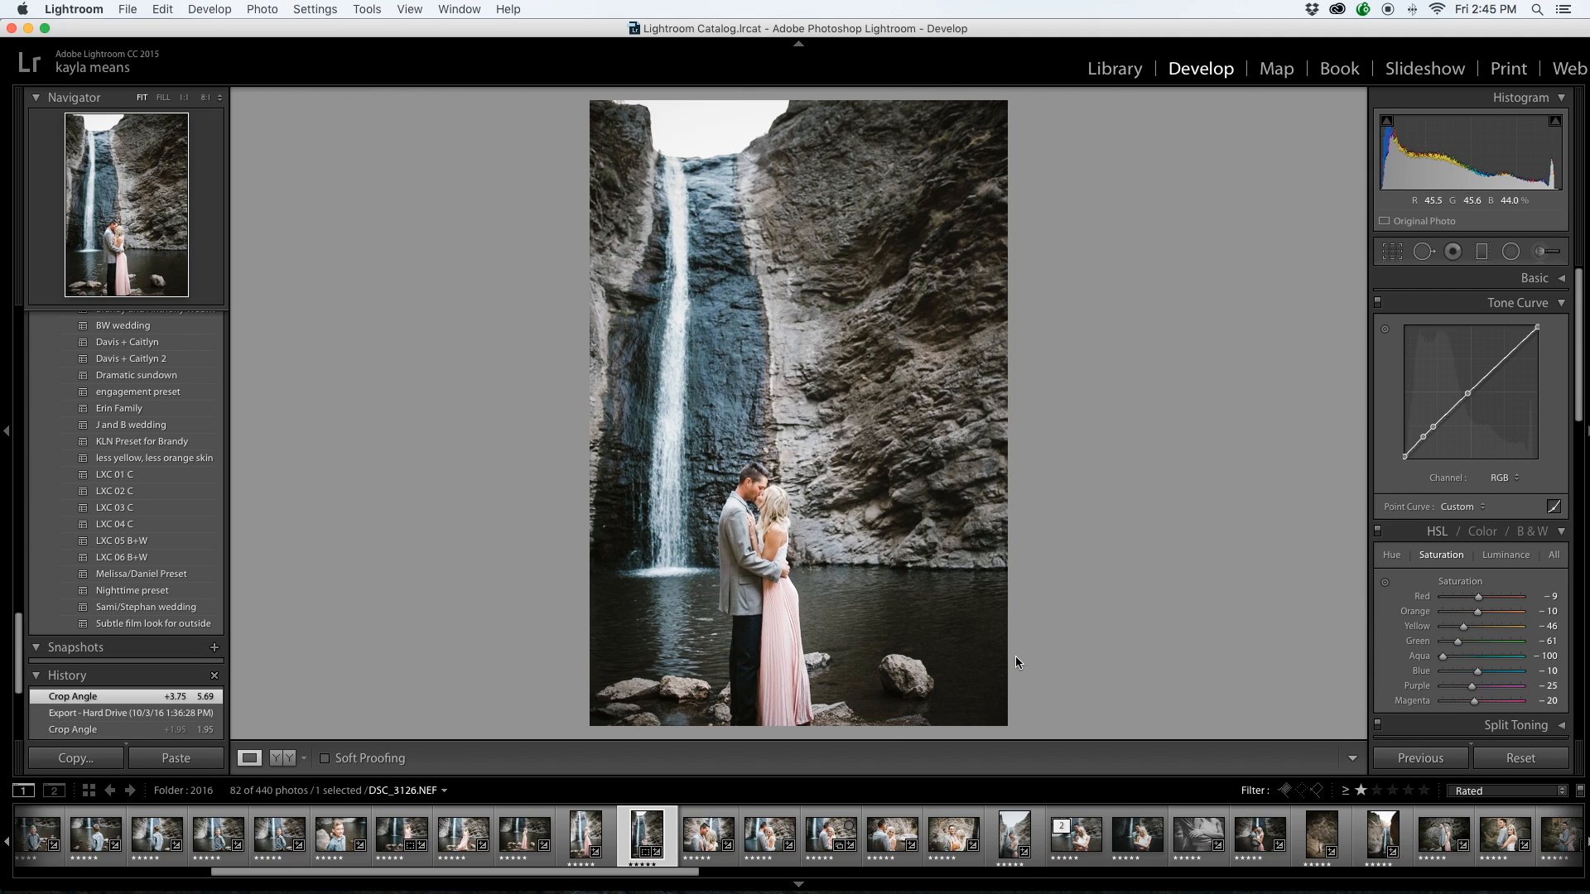
pyautogui.click(1085, 853)
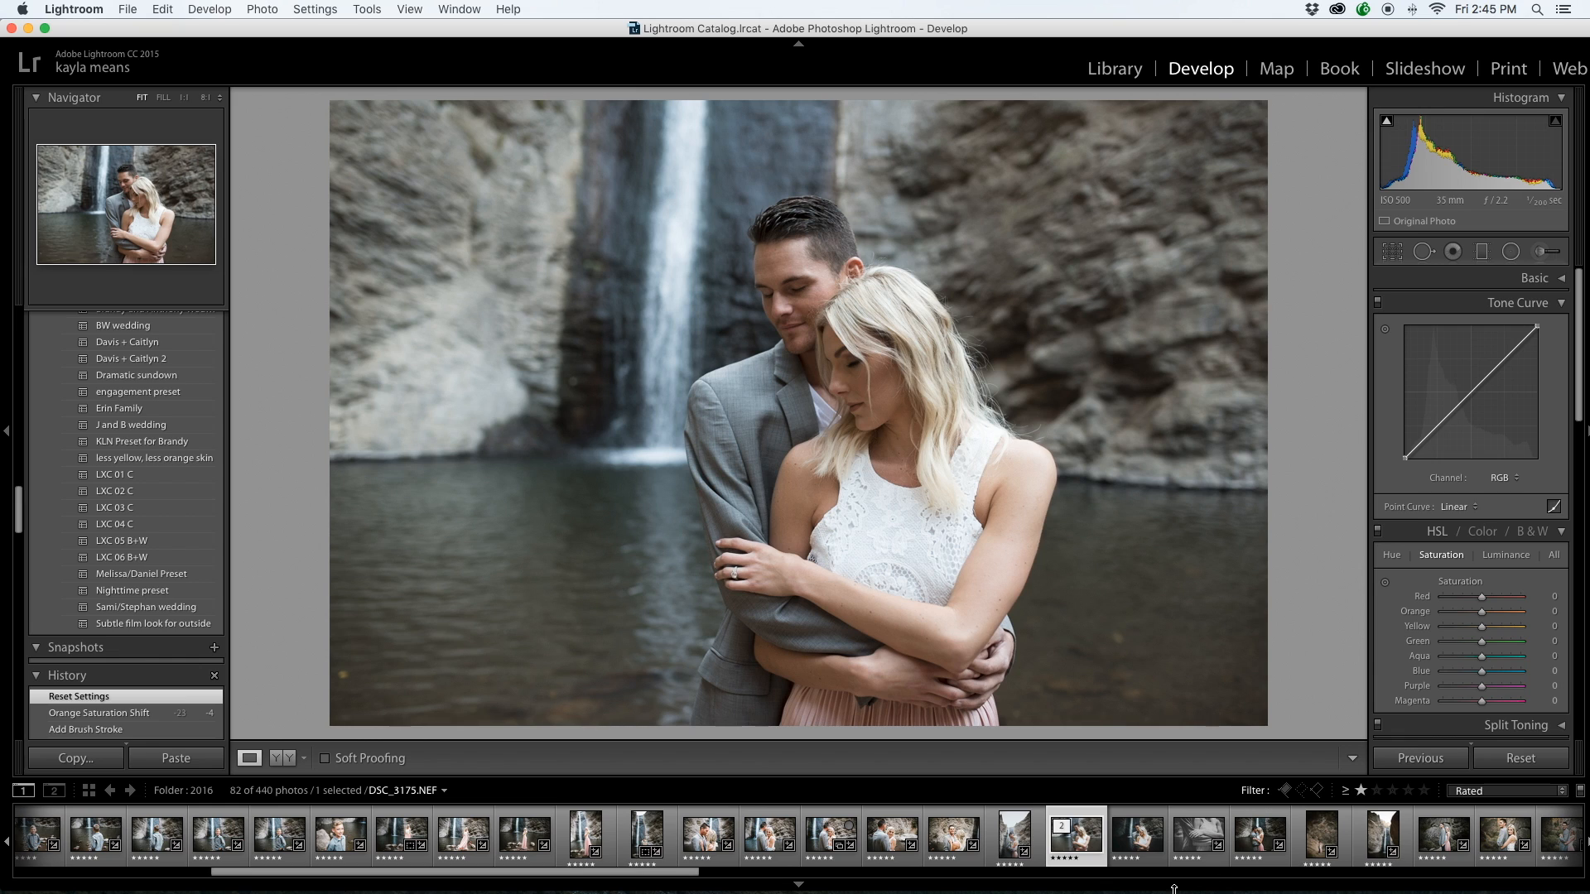
pyautogui.click(1138, 843)
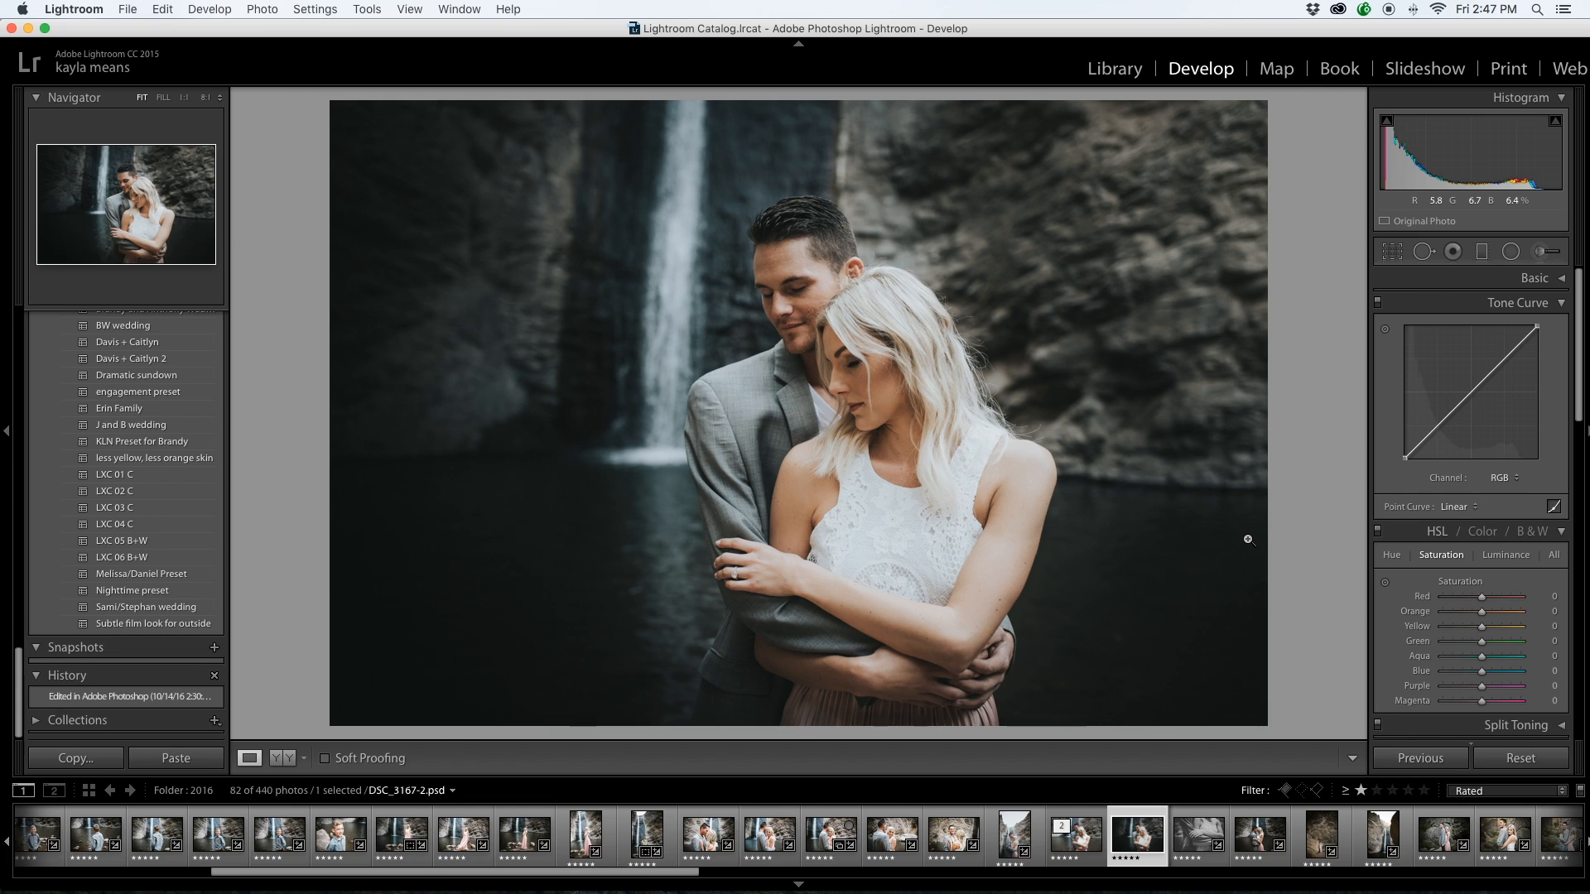
pyautogui.click(1080, 850)
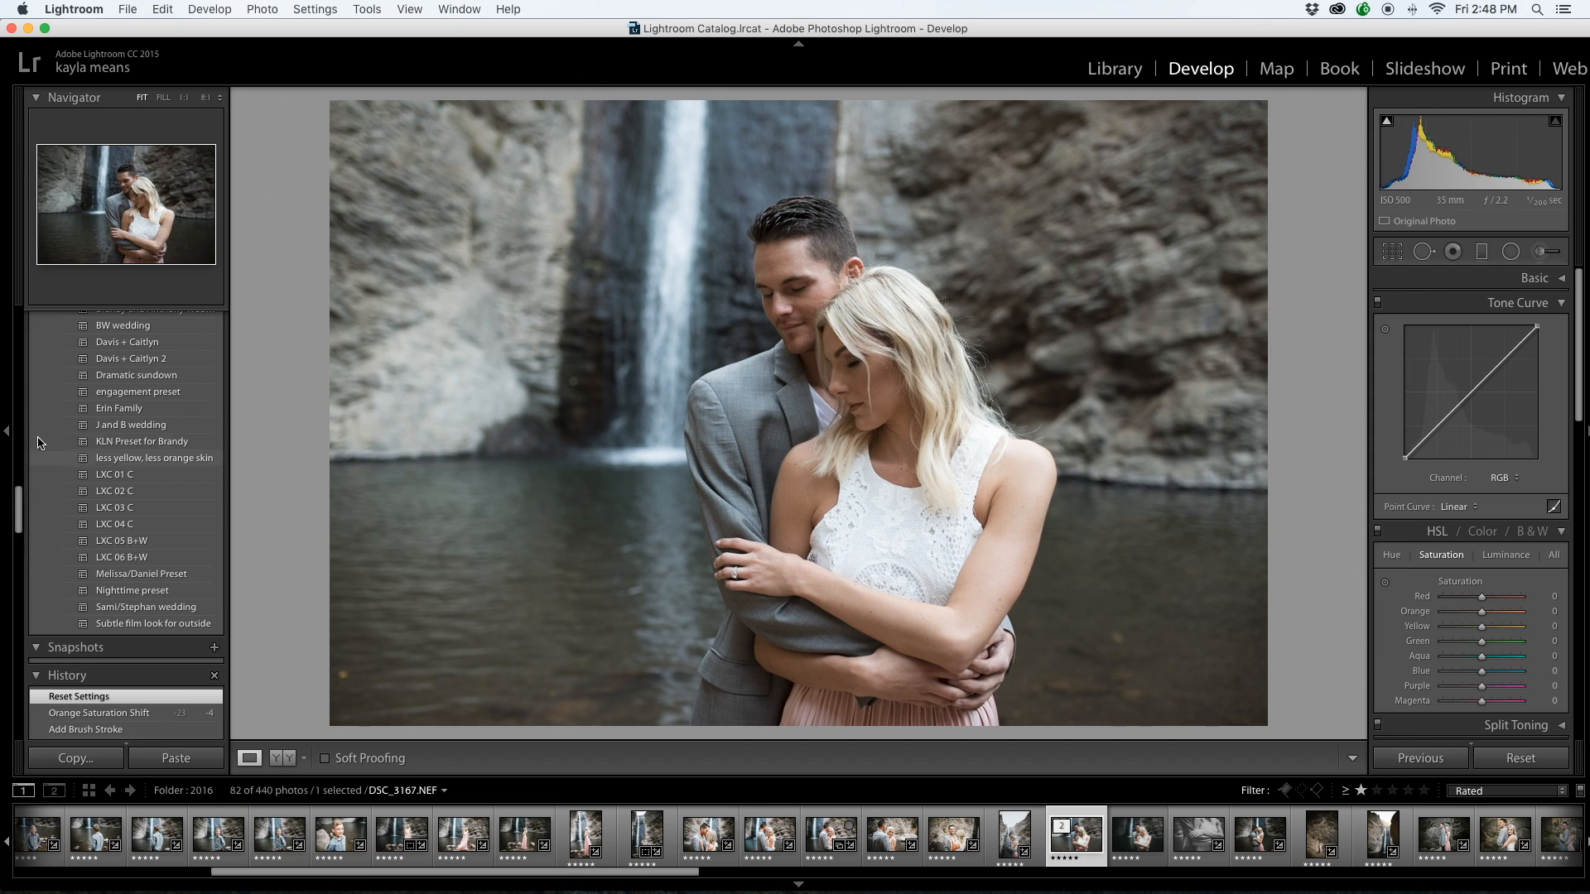
# Try the presets KLN 01 C, KLN 01 C V2, KLN 03 C V2 and KLN 04 C V2 on the couple photo
pyautogui.scroll(10, 138, 422)
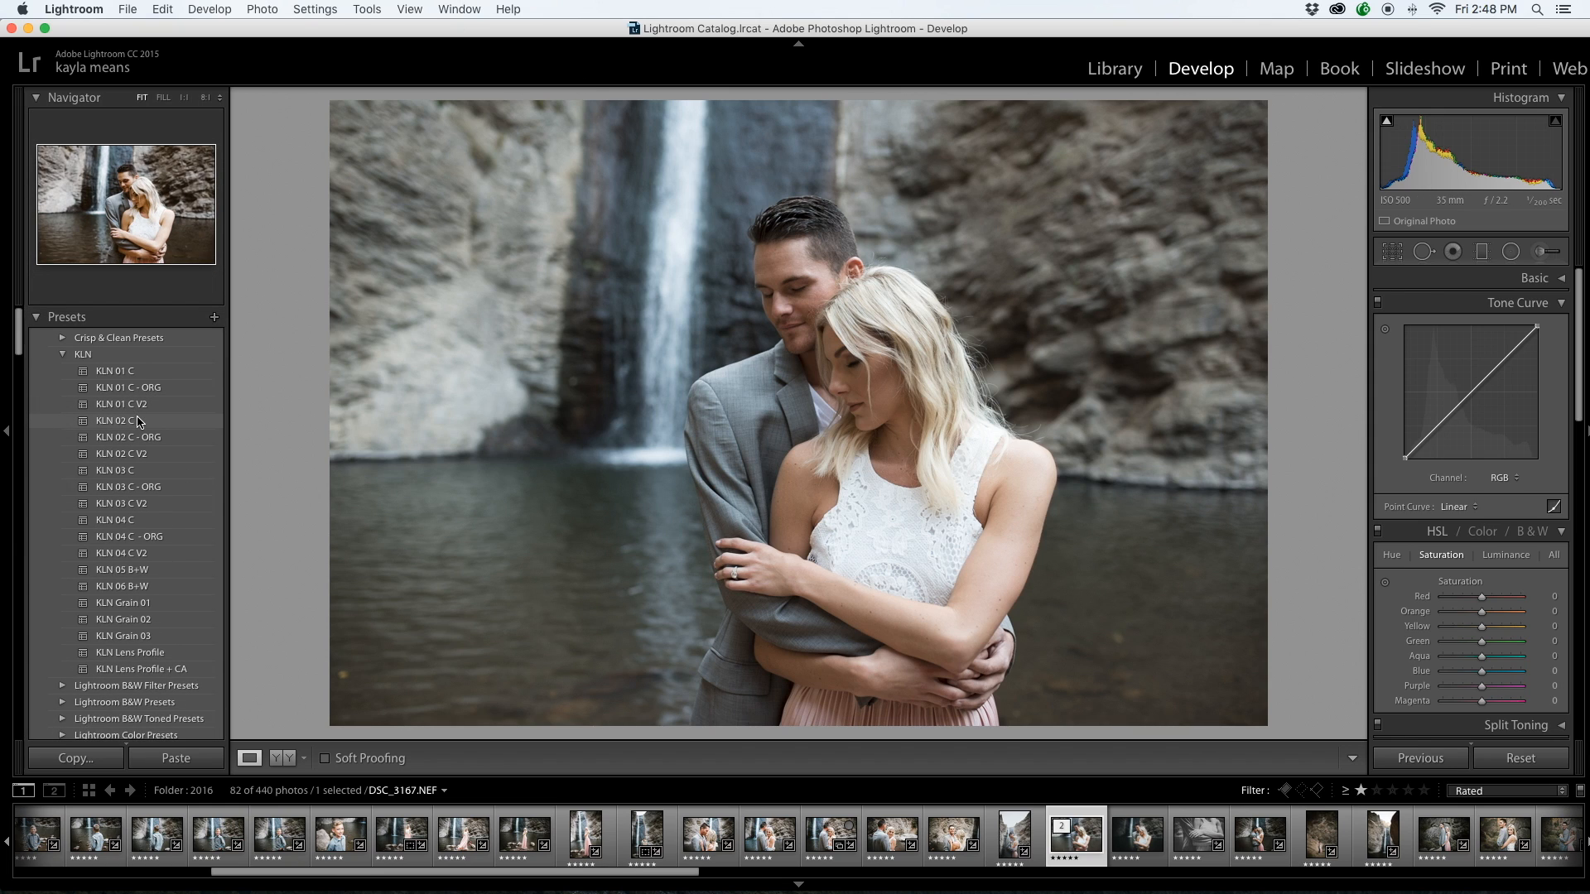
pyautogui.click(145, 371)
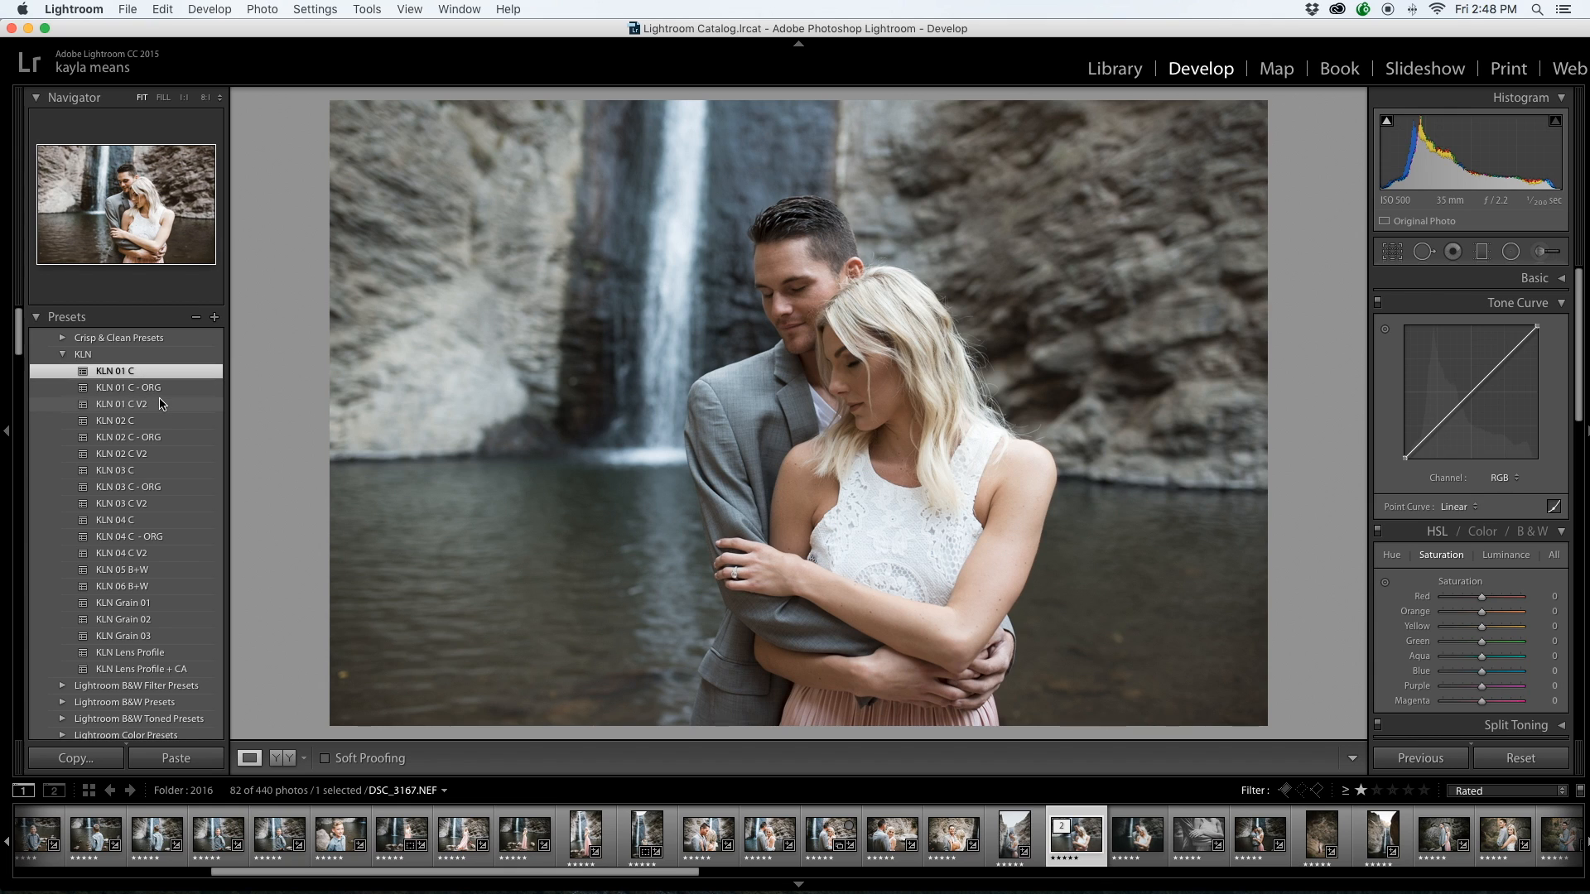
pyautogui.click(161, 405)
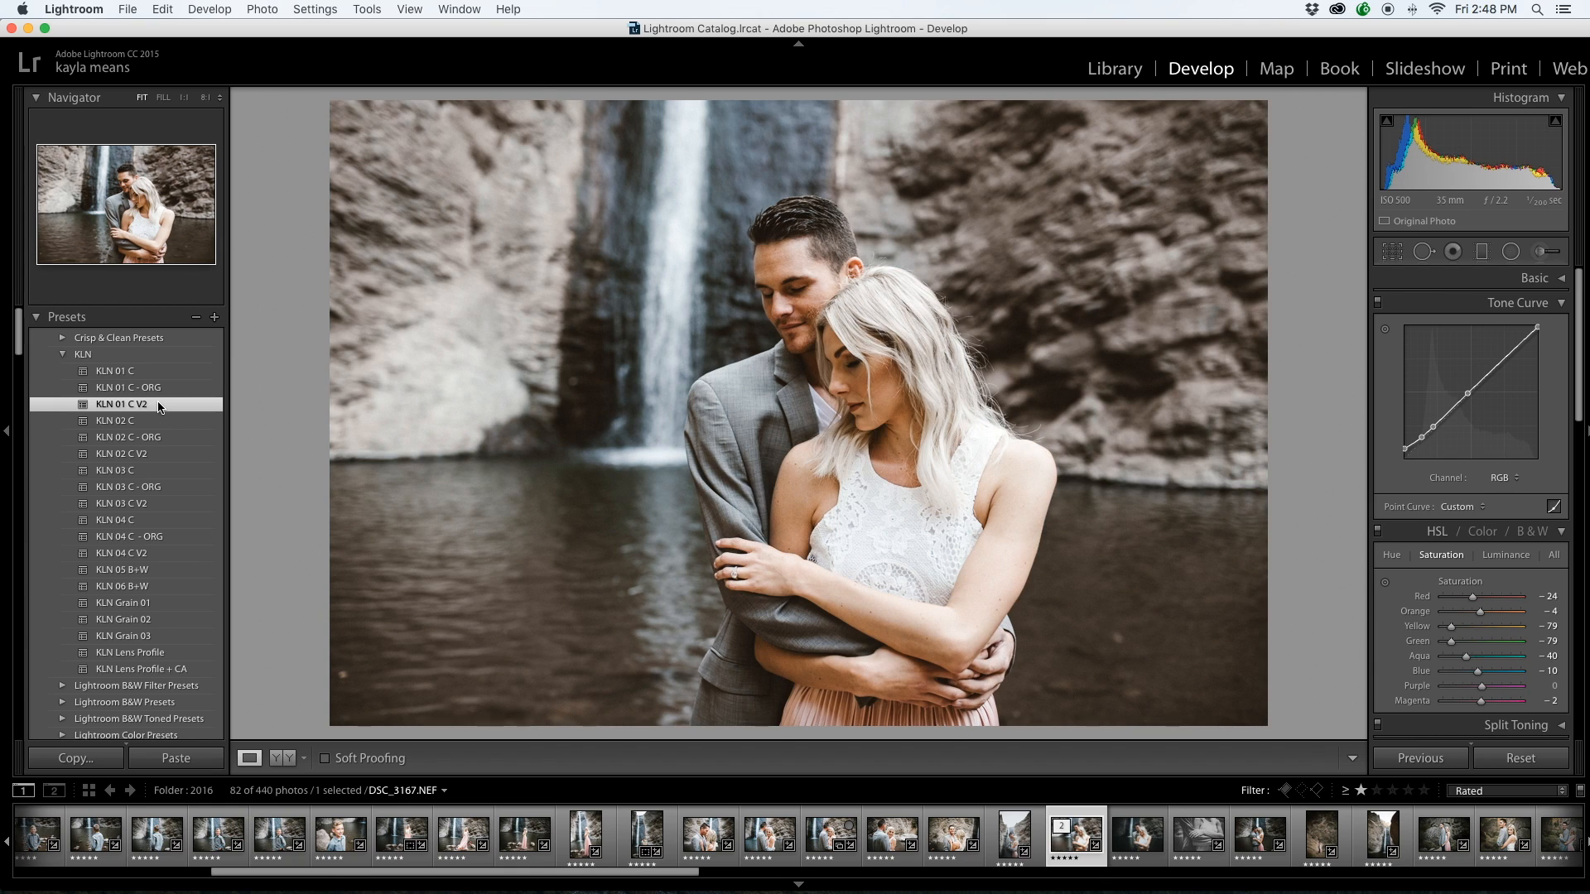
pyautogui.click(165, 504)
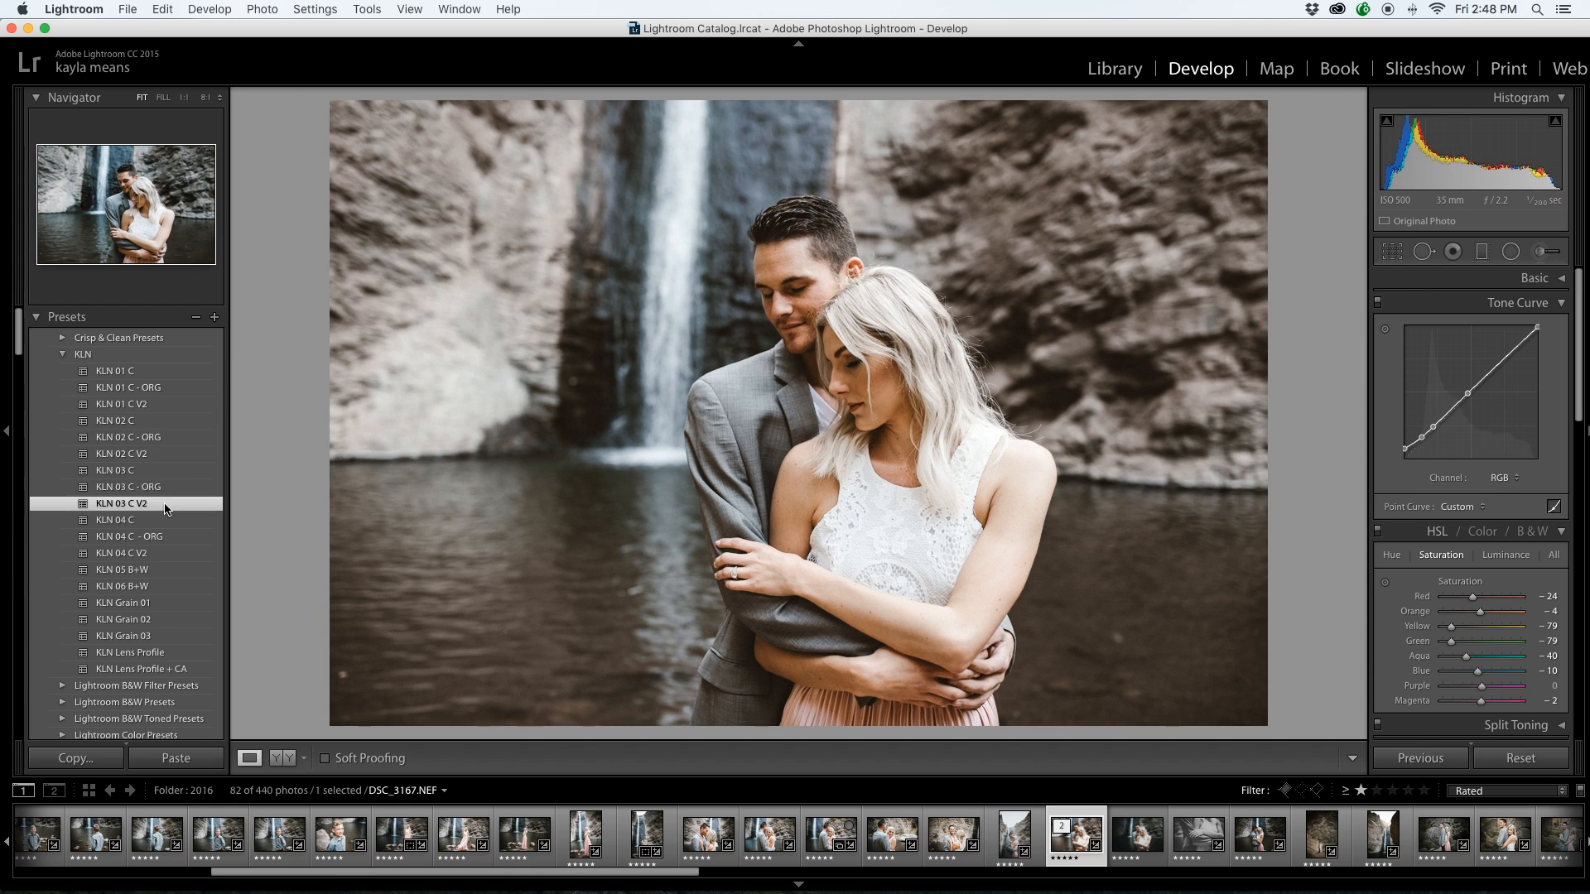
pyautogui.scroll(-2, 161, 509)
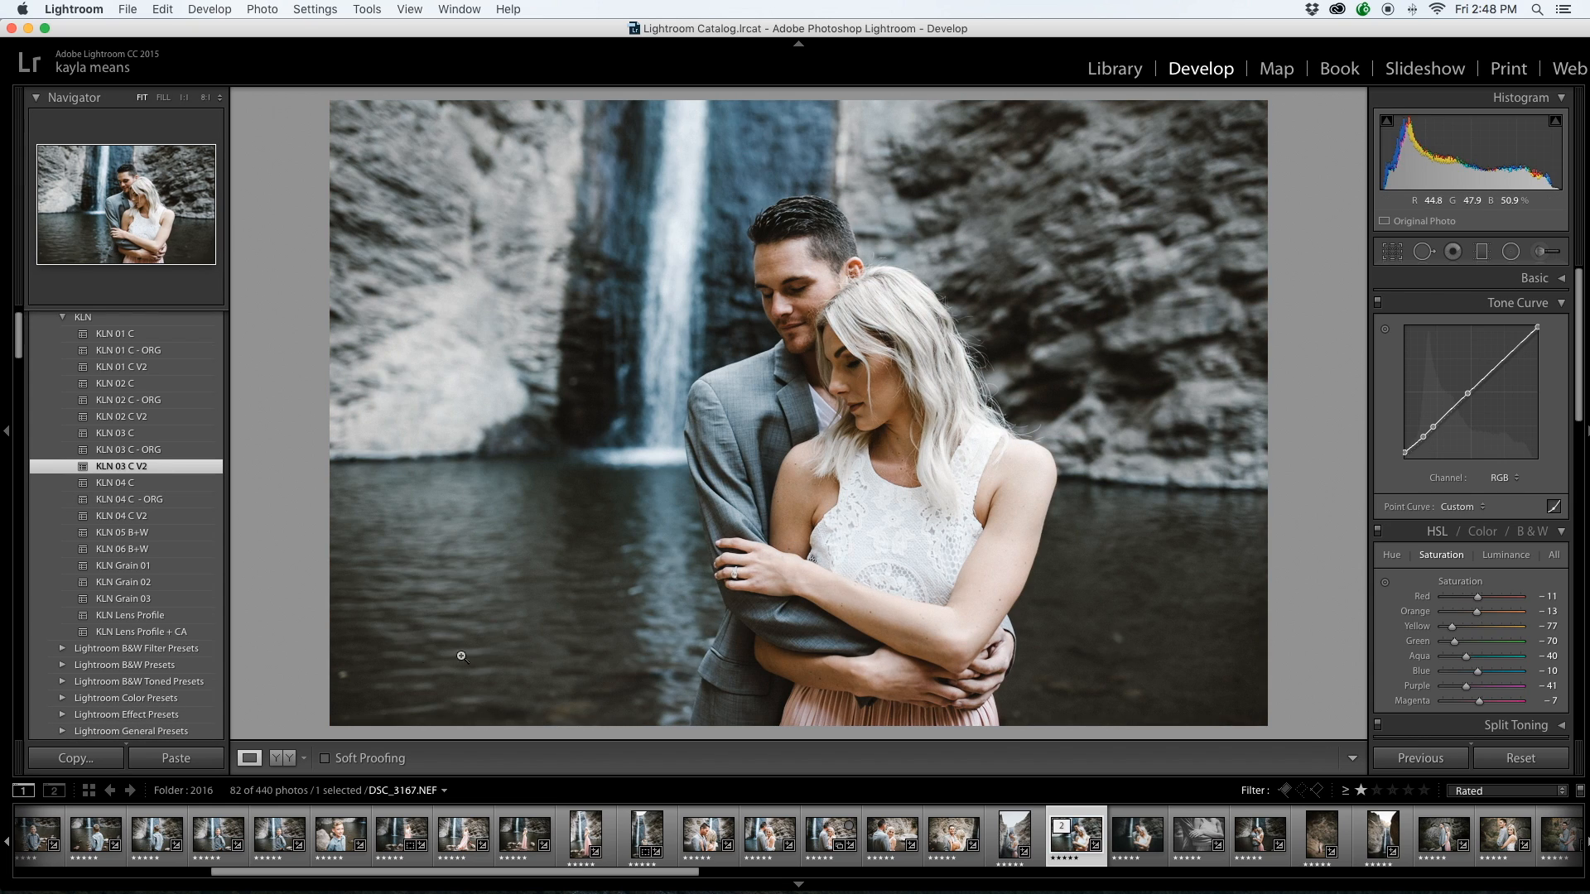
pyautogui.click(133, 520)
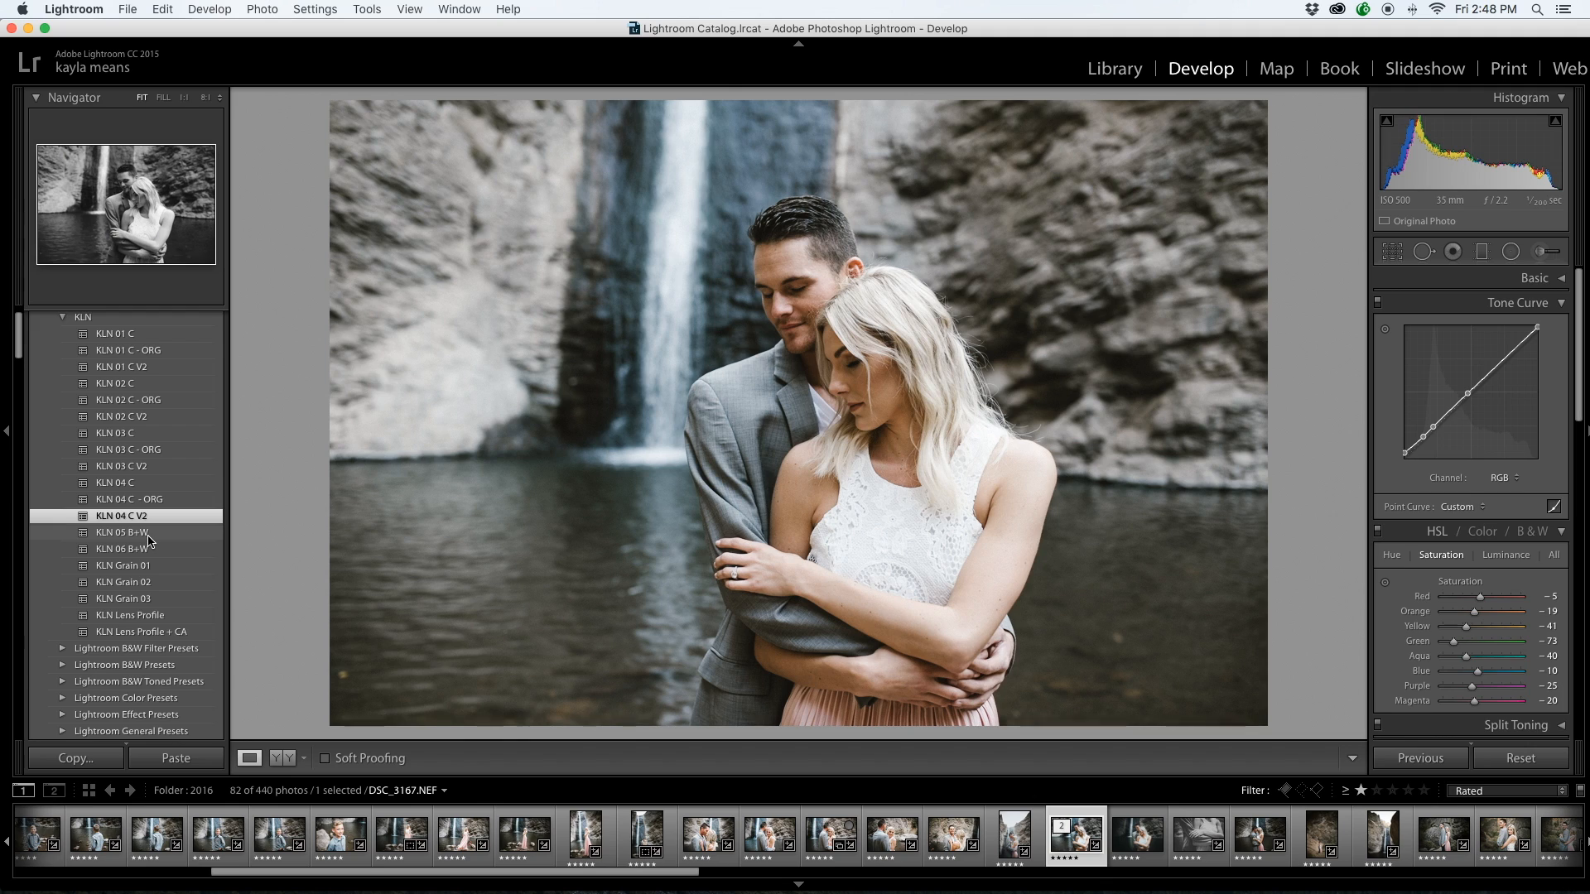
pyautogui.scroll(1, 1543, 451)
# Lower the photo's exposure to -0.60 and warm its white balance temperature to 15,354
pyautogui.click(1536, 282)
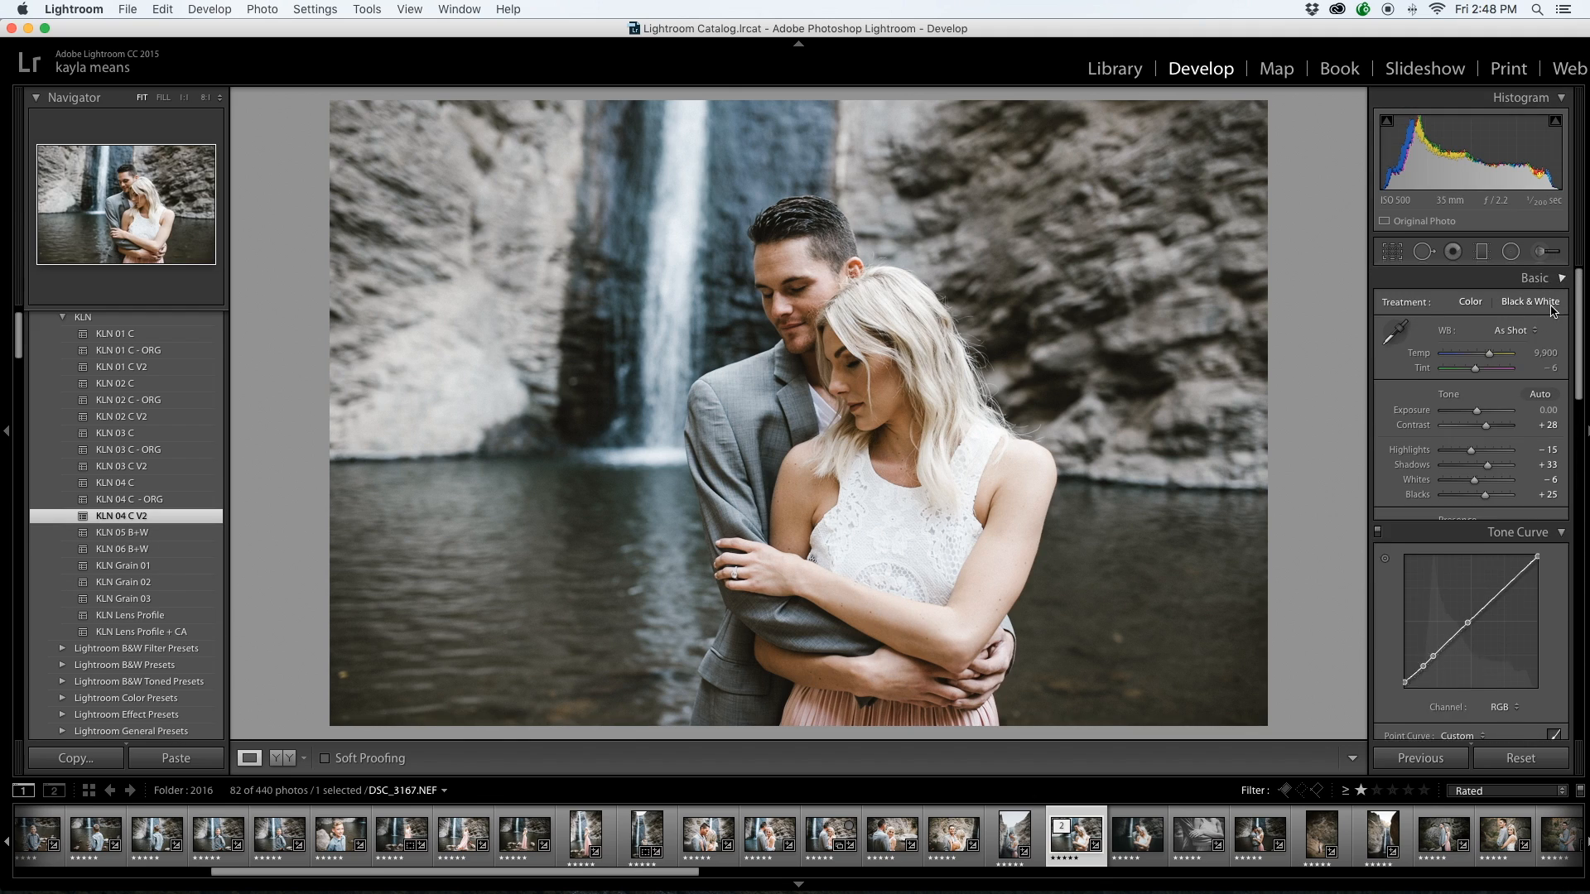
pyautogui.moveTo(1479, 411); pyautogui.dragTo(1477, 416)
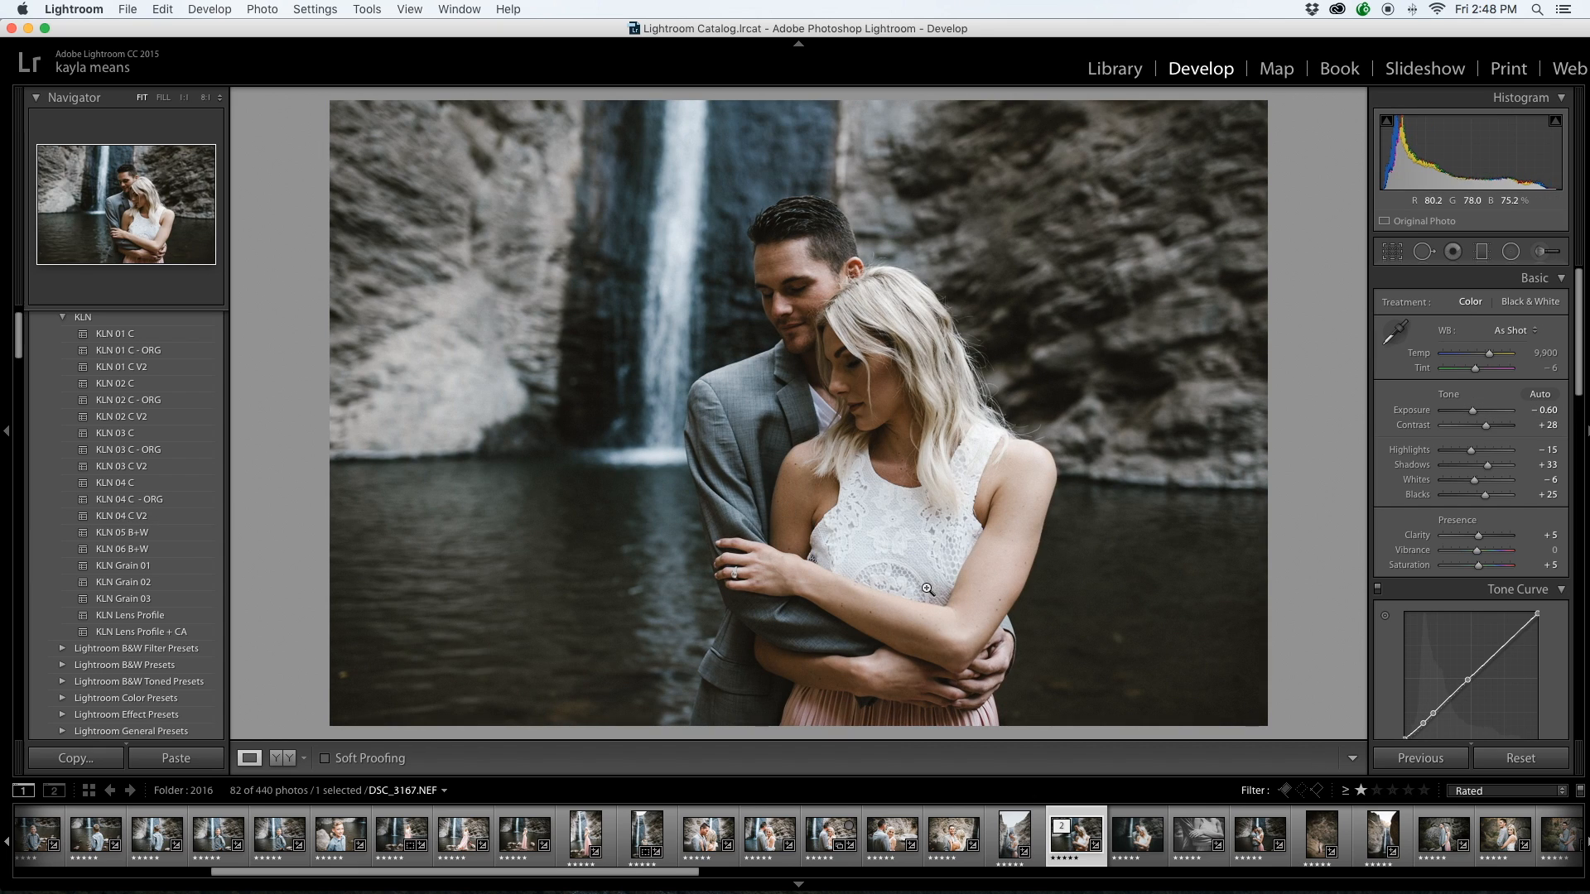
pyautogui.moveTo(1488, 353); pyautogui.dragTo(1496, 358)
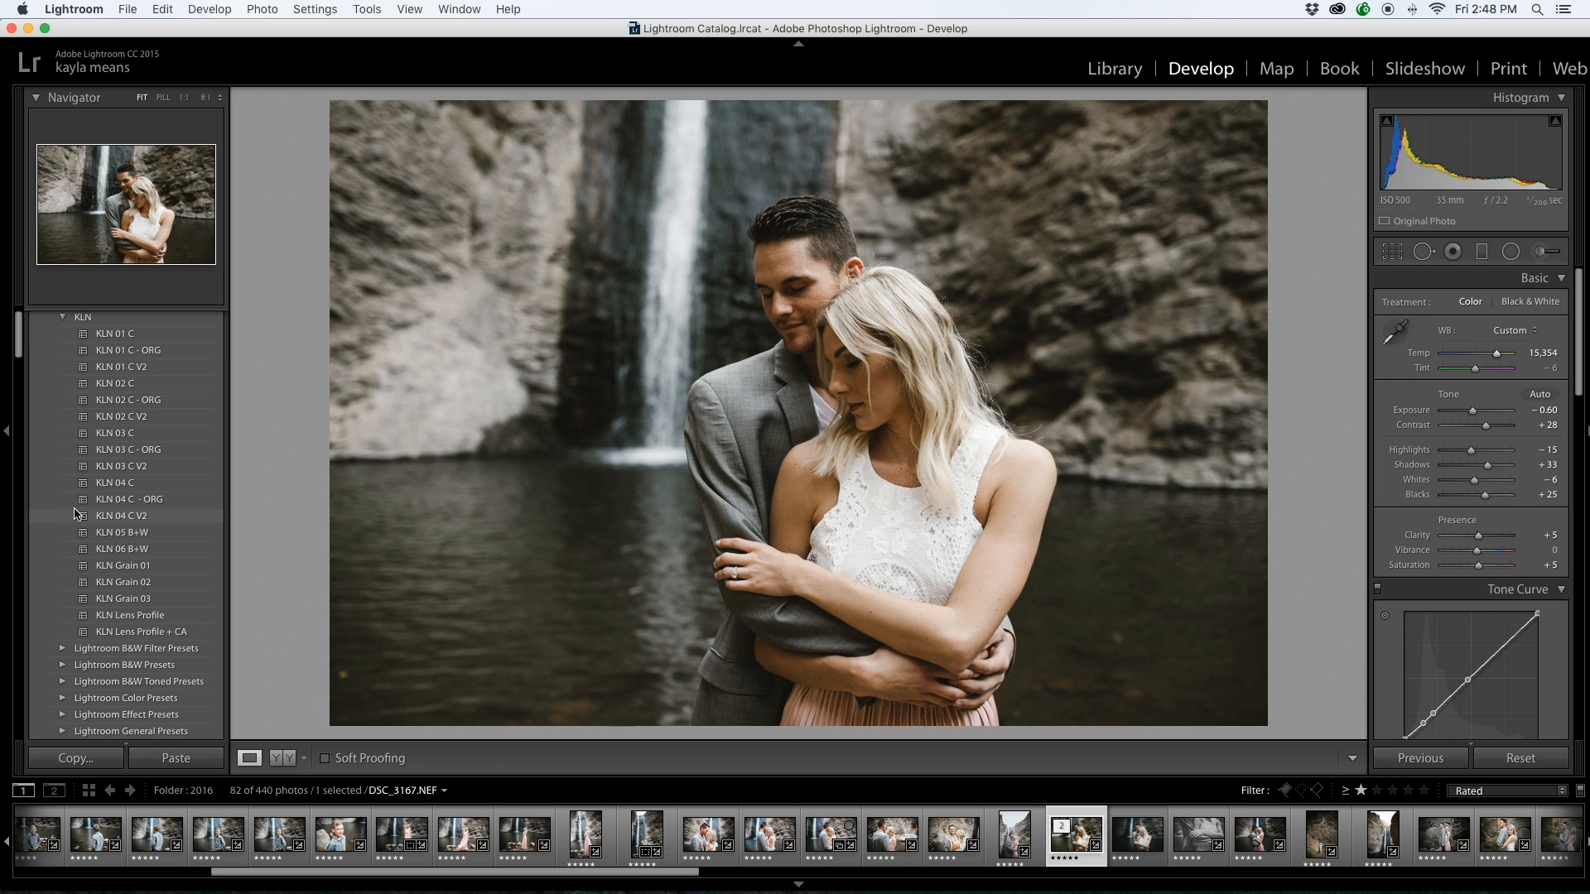
# Try the LXC 01 C user preset over the current edit, and reset all of the photo's develop settings
pyautogui.scroll(-15, 149, 507)
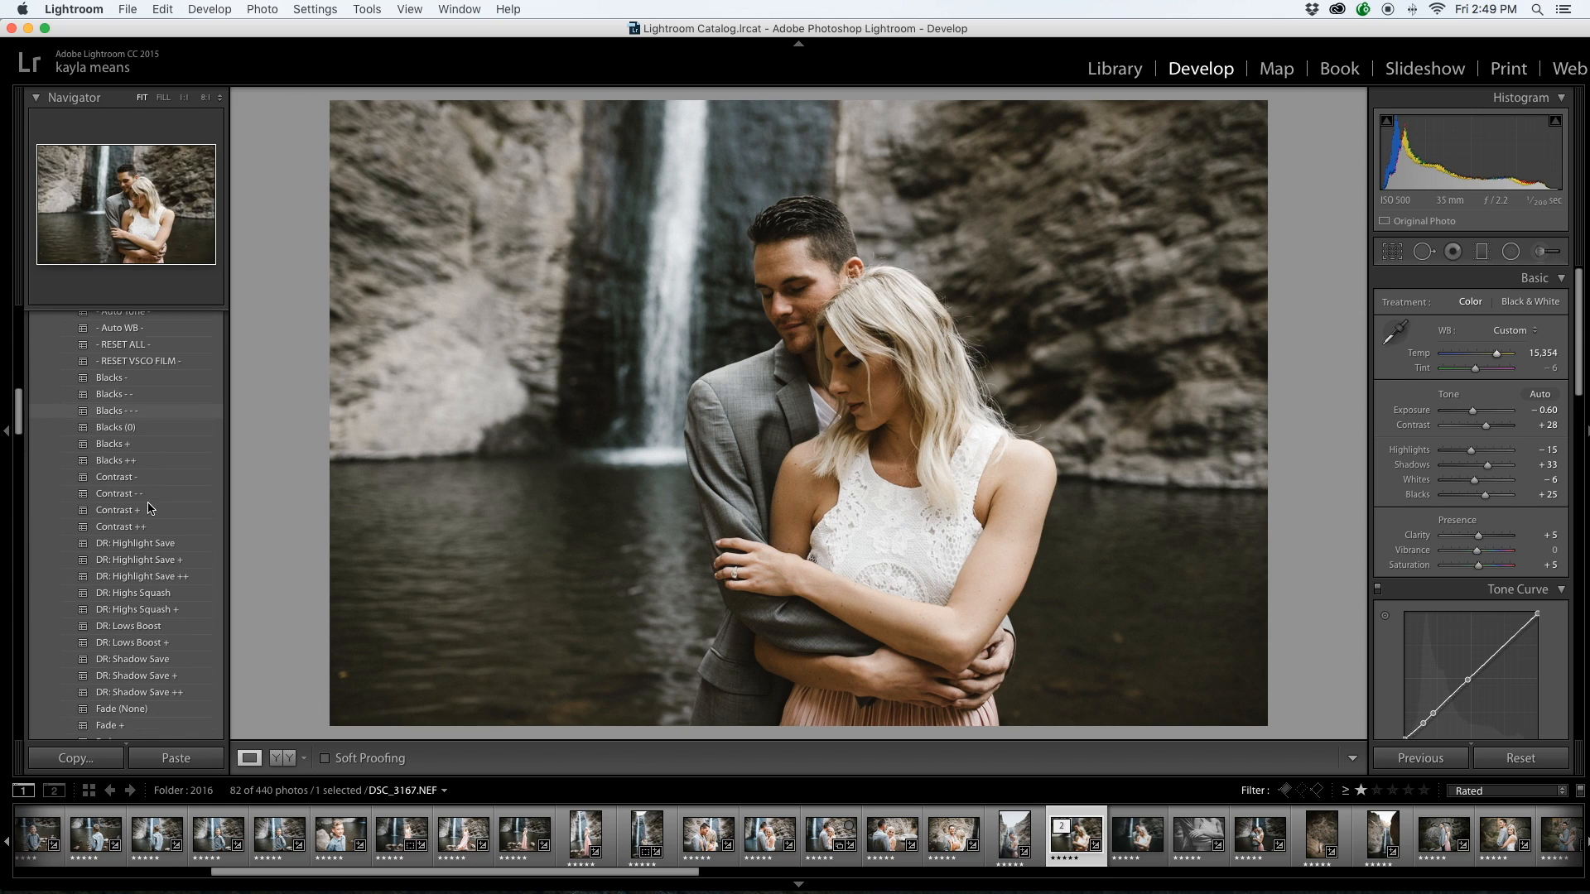
pyautogui.scroll(-6, 149, 507)
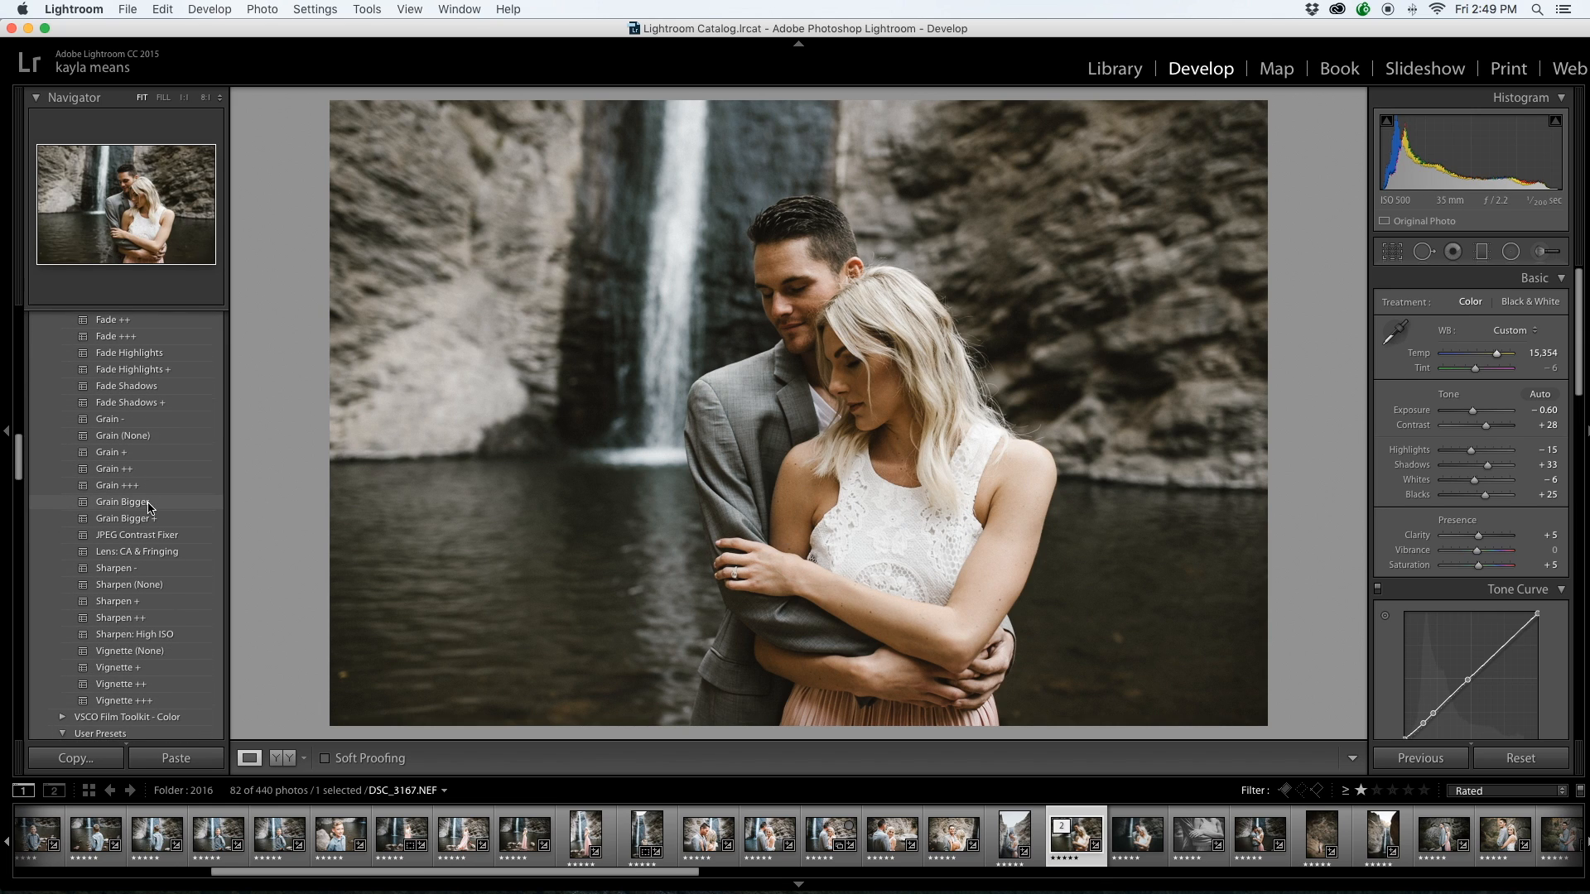
pyautogui.scroll(-10, 149, 505)
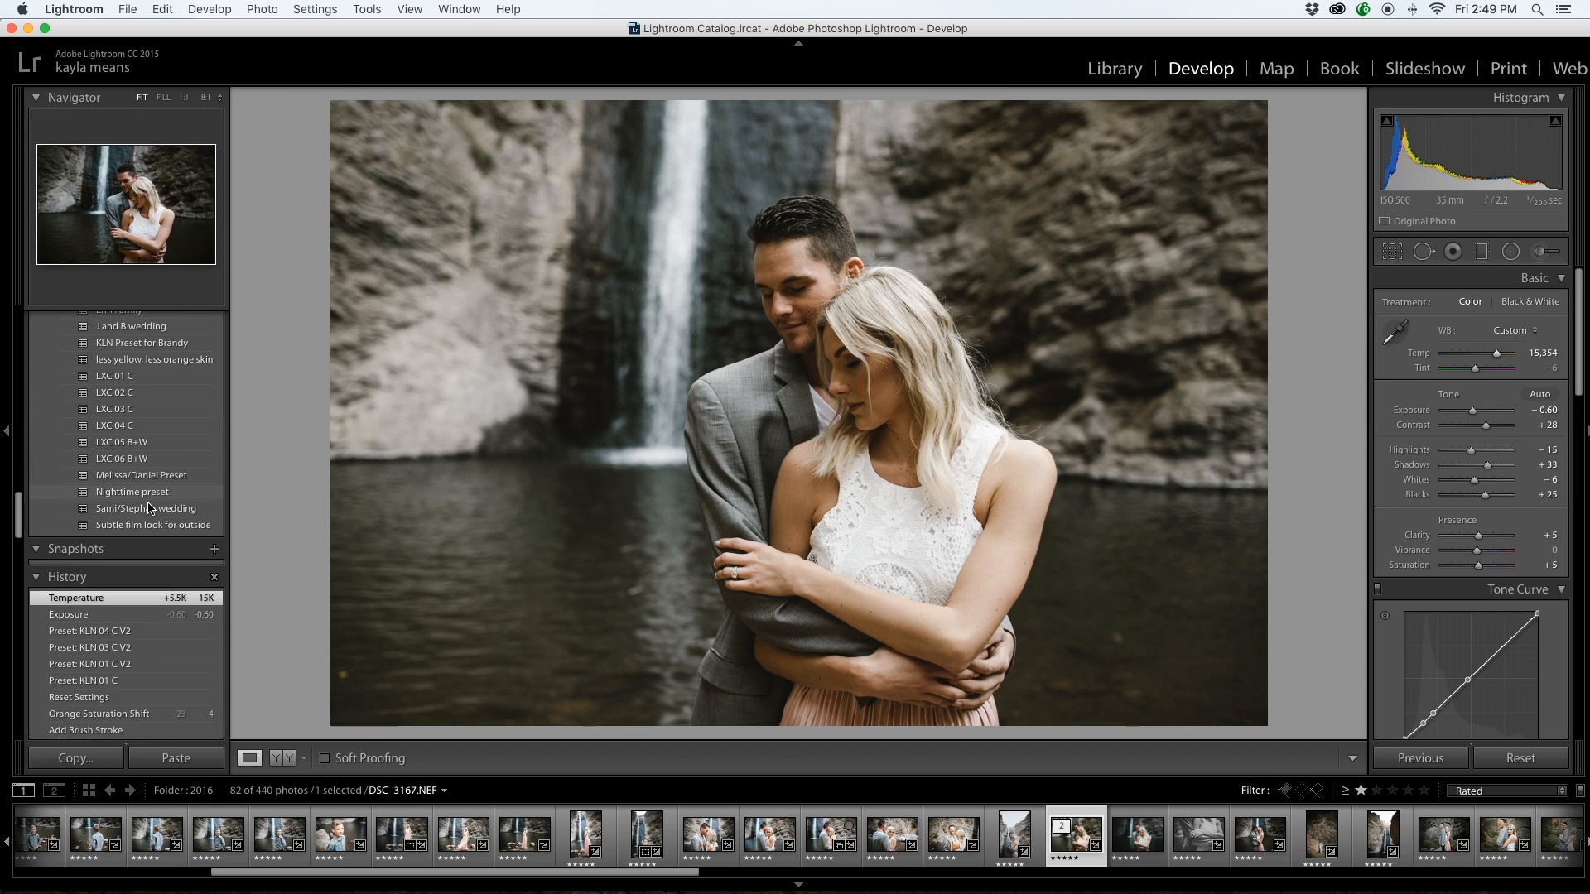
pyautogui.scroll(4, 149, 496)
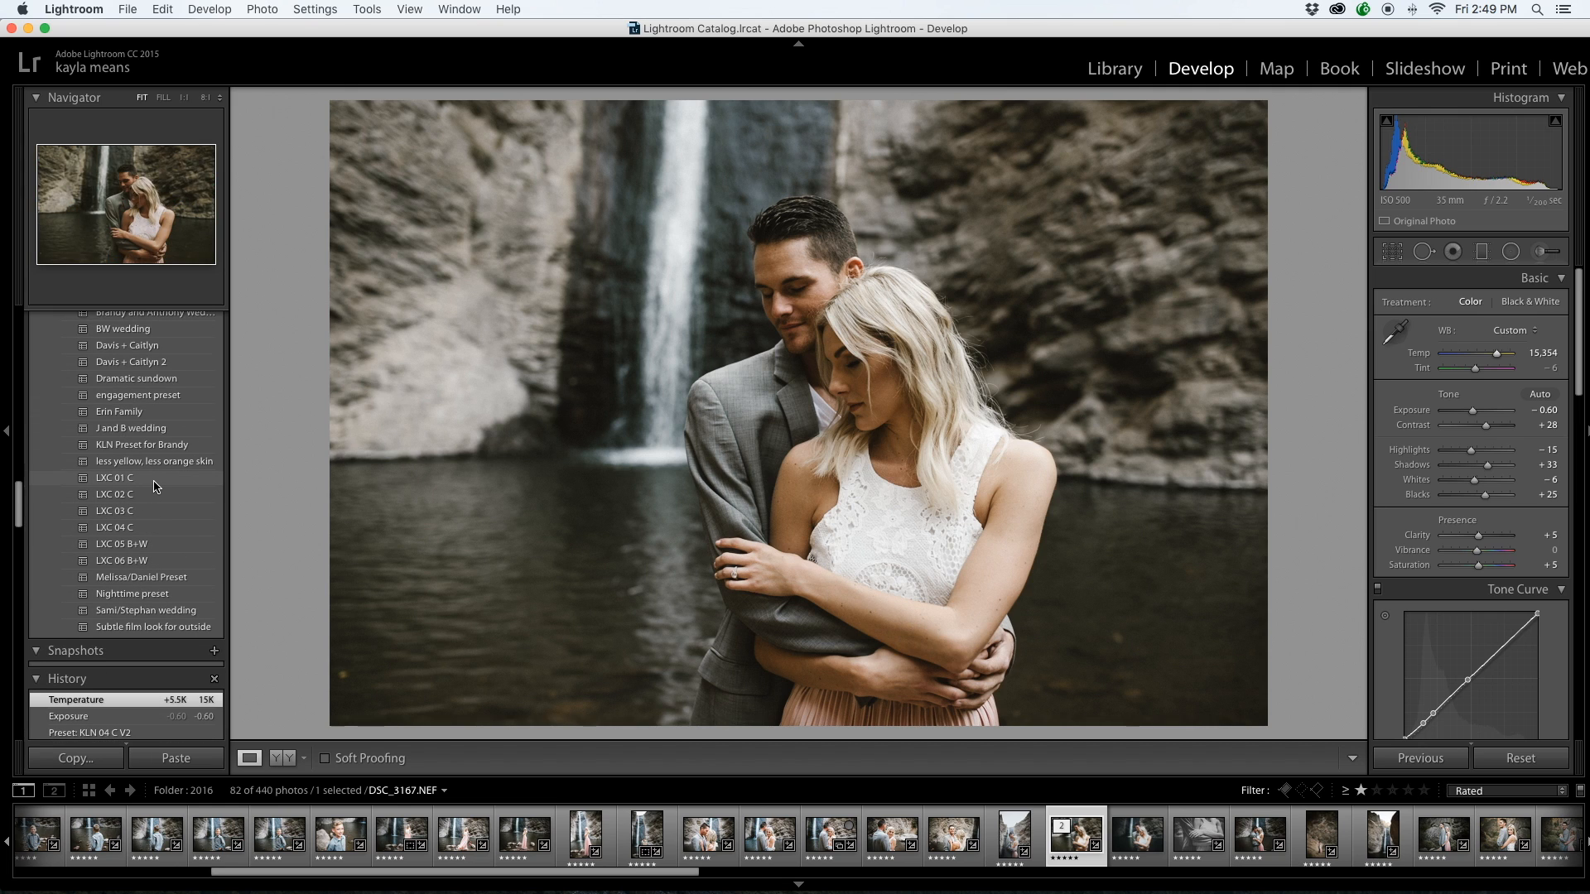
pyautogui.click(154, 480)
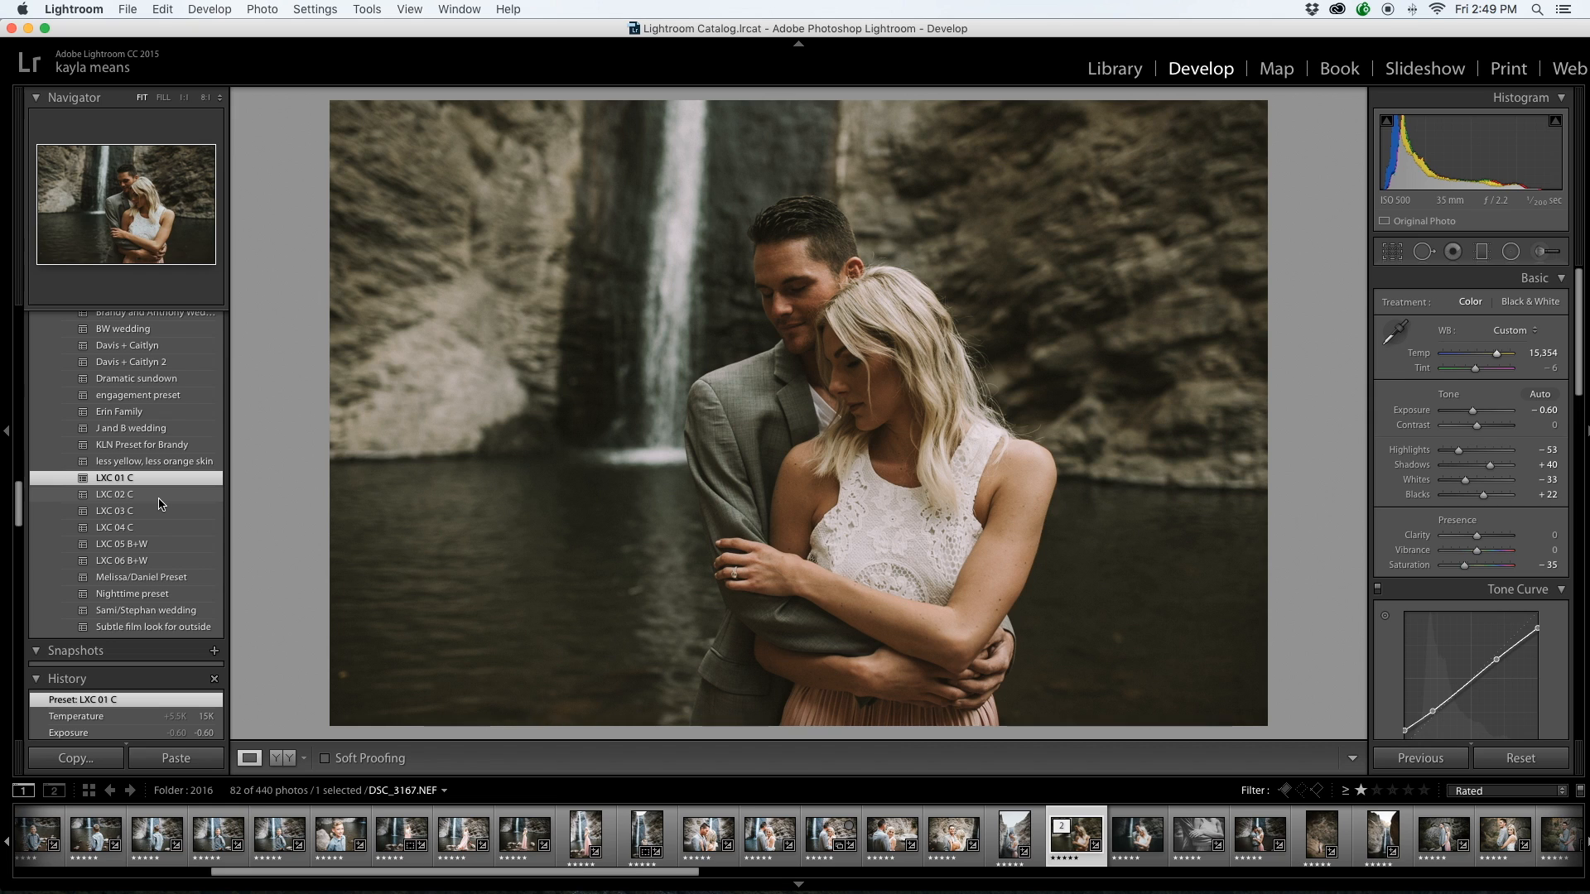
pyautogui.click(1542, 767)
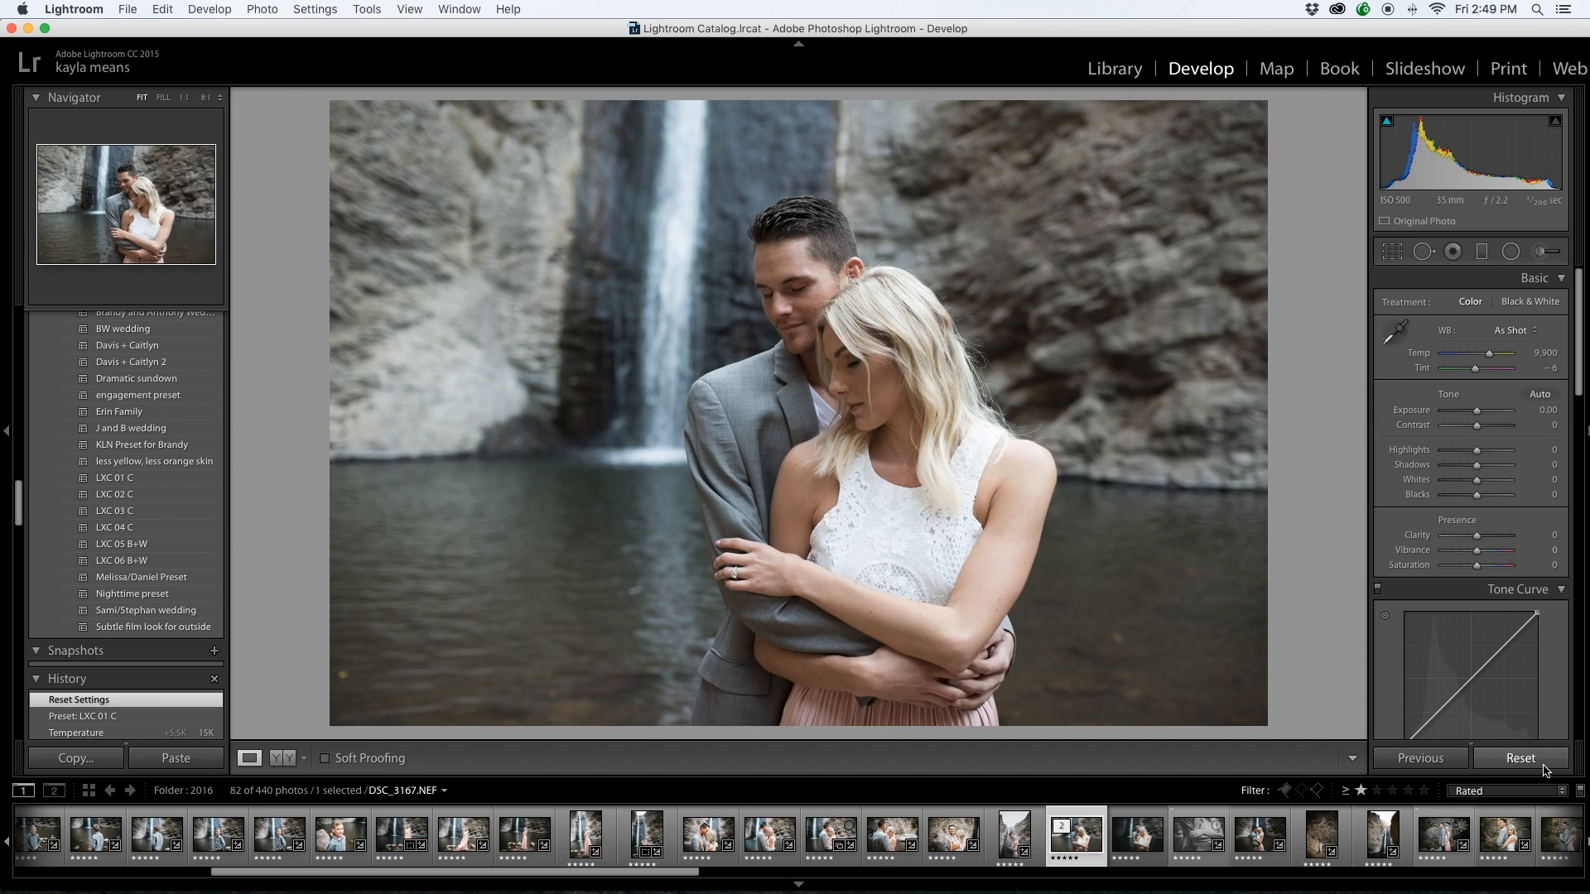
# Compare the user presets LXC 01 C, LXC 02 C and LXC 03 C on the reset photo, and keep LXC 03 C applied
pyautogui.click(169, 480)
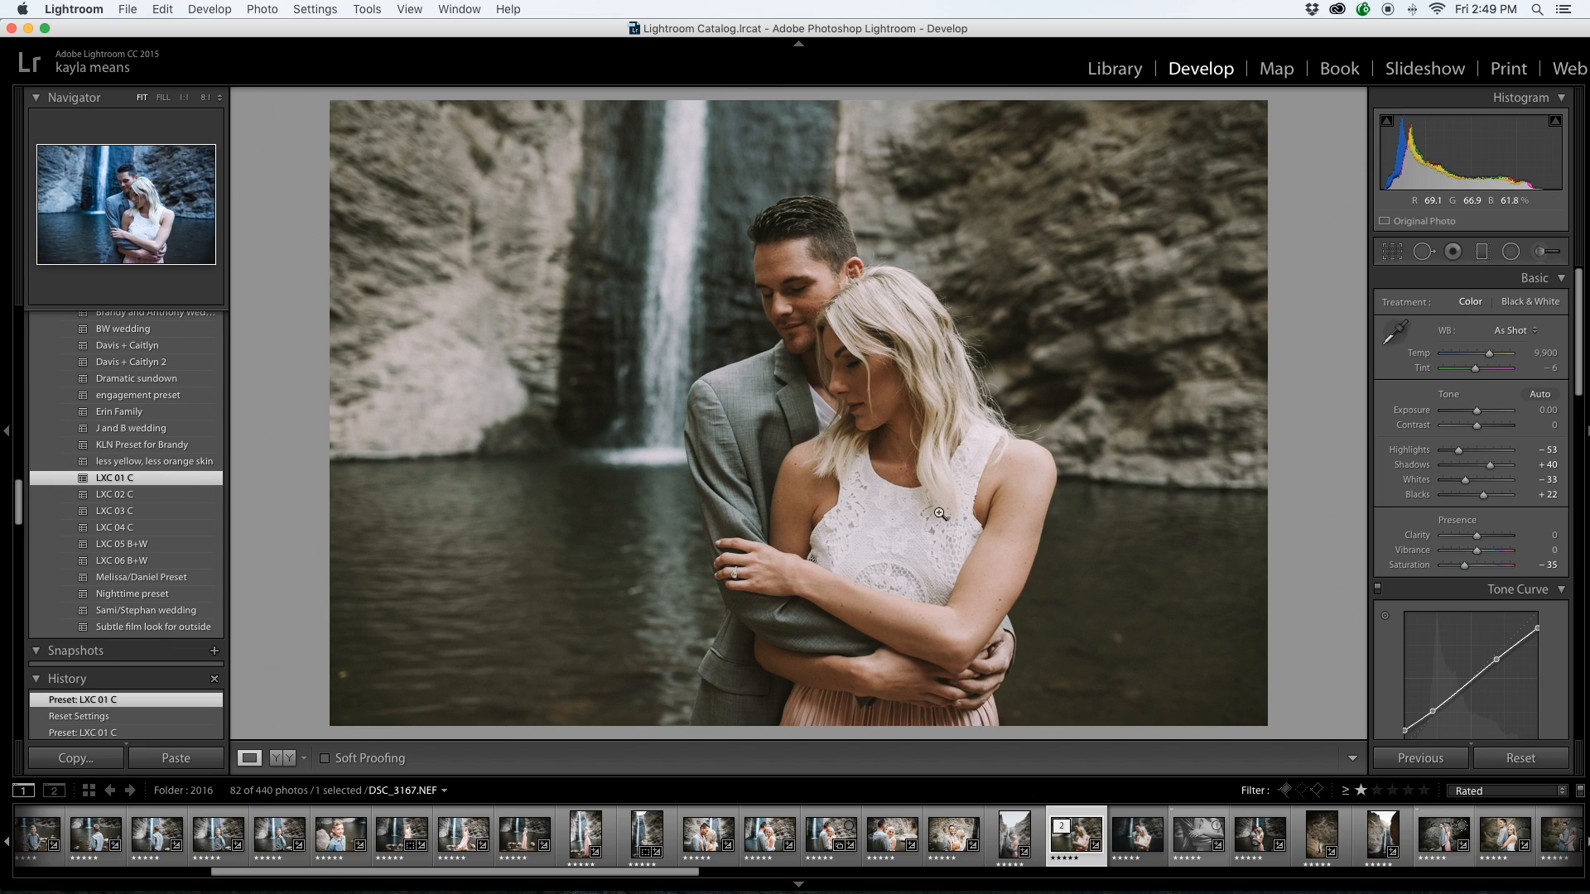
pyautogui.click(149, 495)
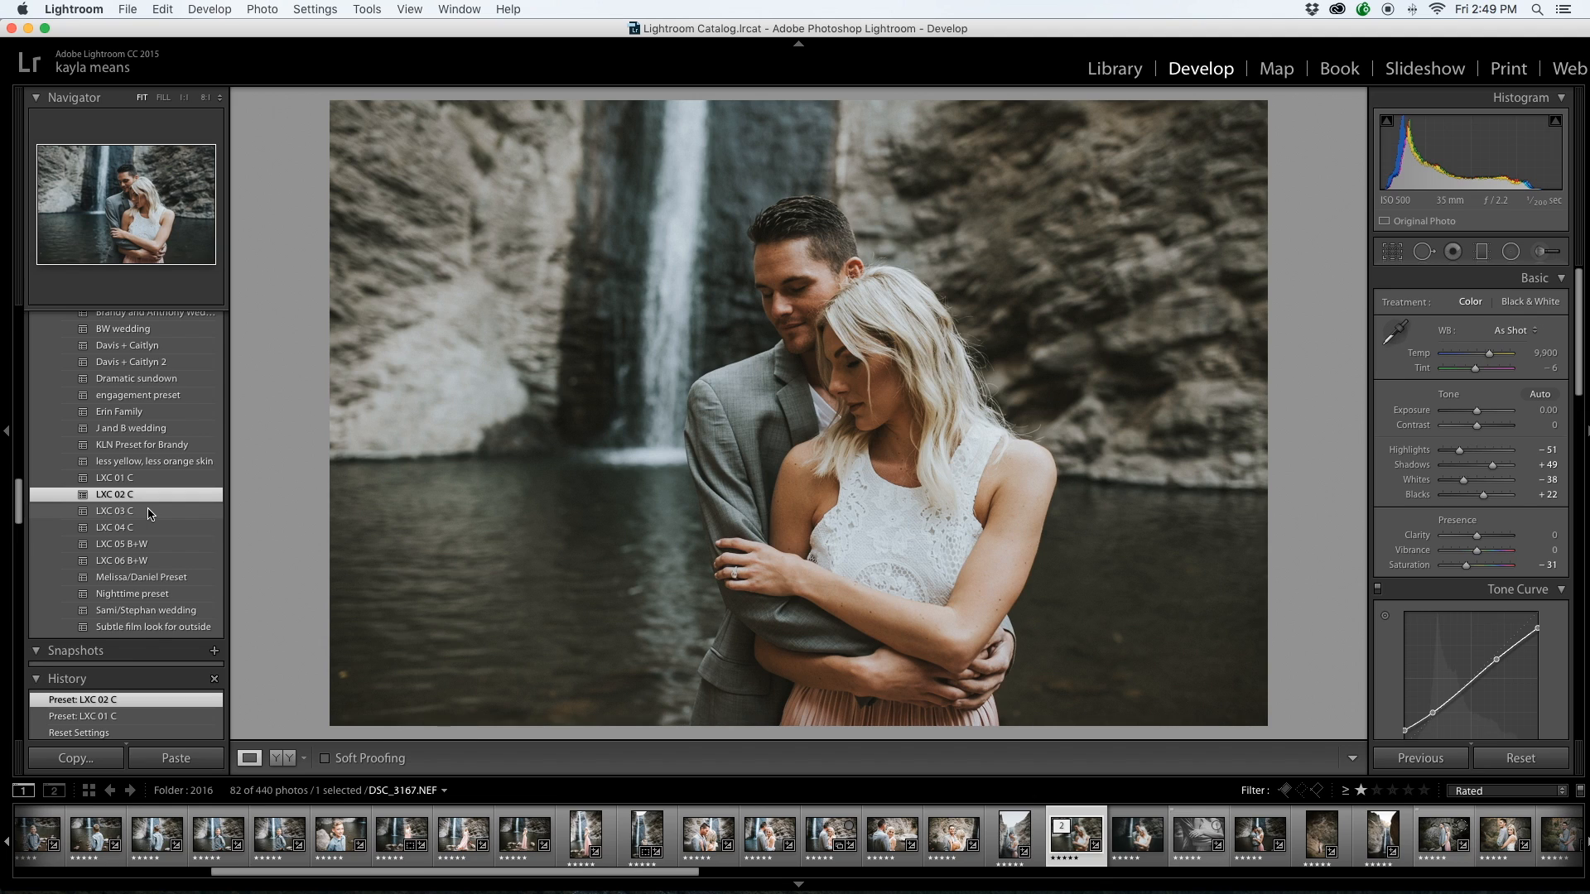
pyautogui.click(149, 512)
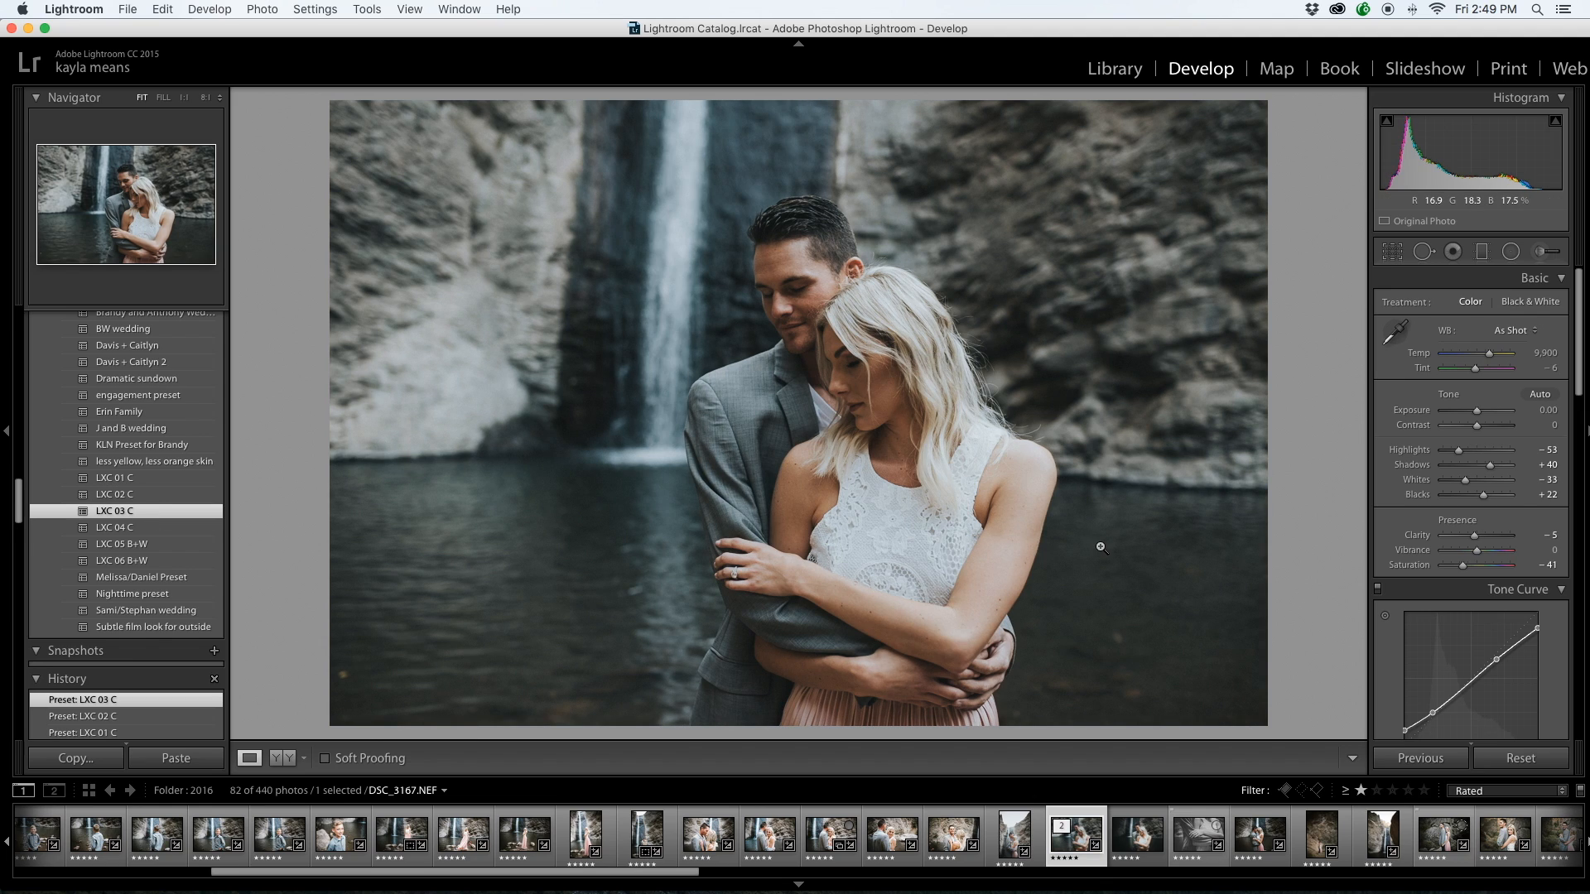
pyautogui.click(178, 497)
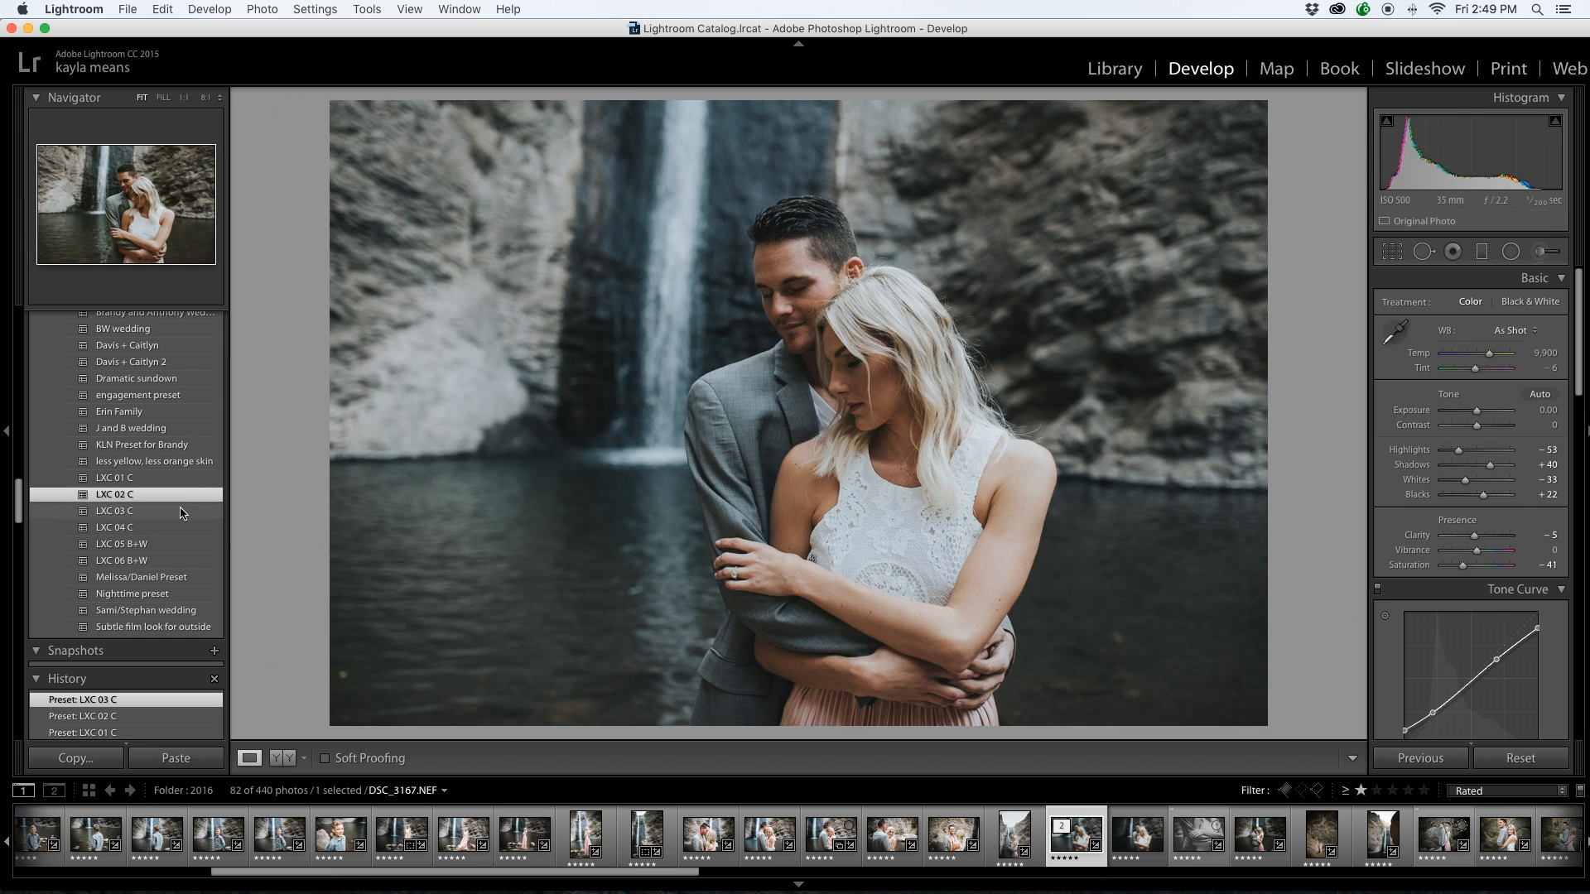
pyautogui.click(182, 511)
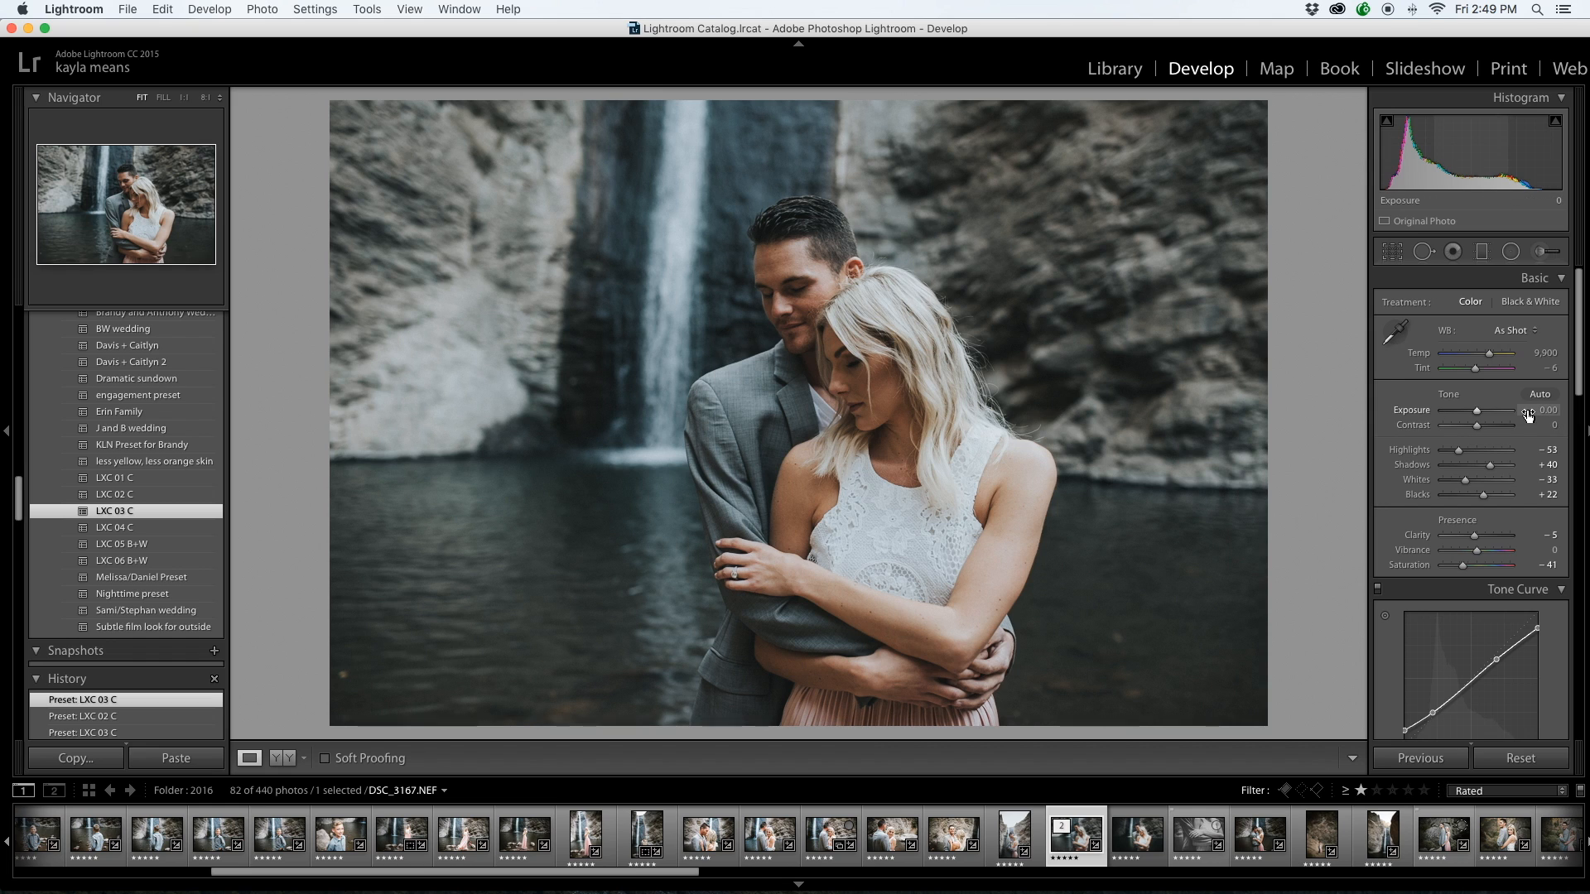
# Test darker and brighter exposures on the photo and set the exposure to +0.15
pyautogui.moveTo(1476, 414); pyautogui.dragTo(1476, 418)
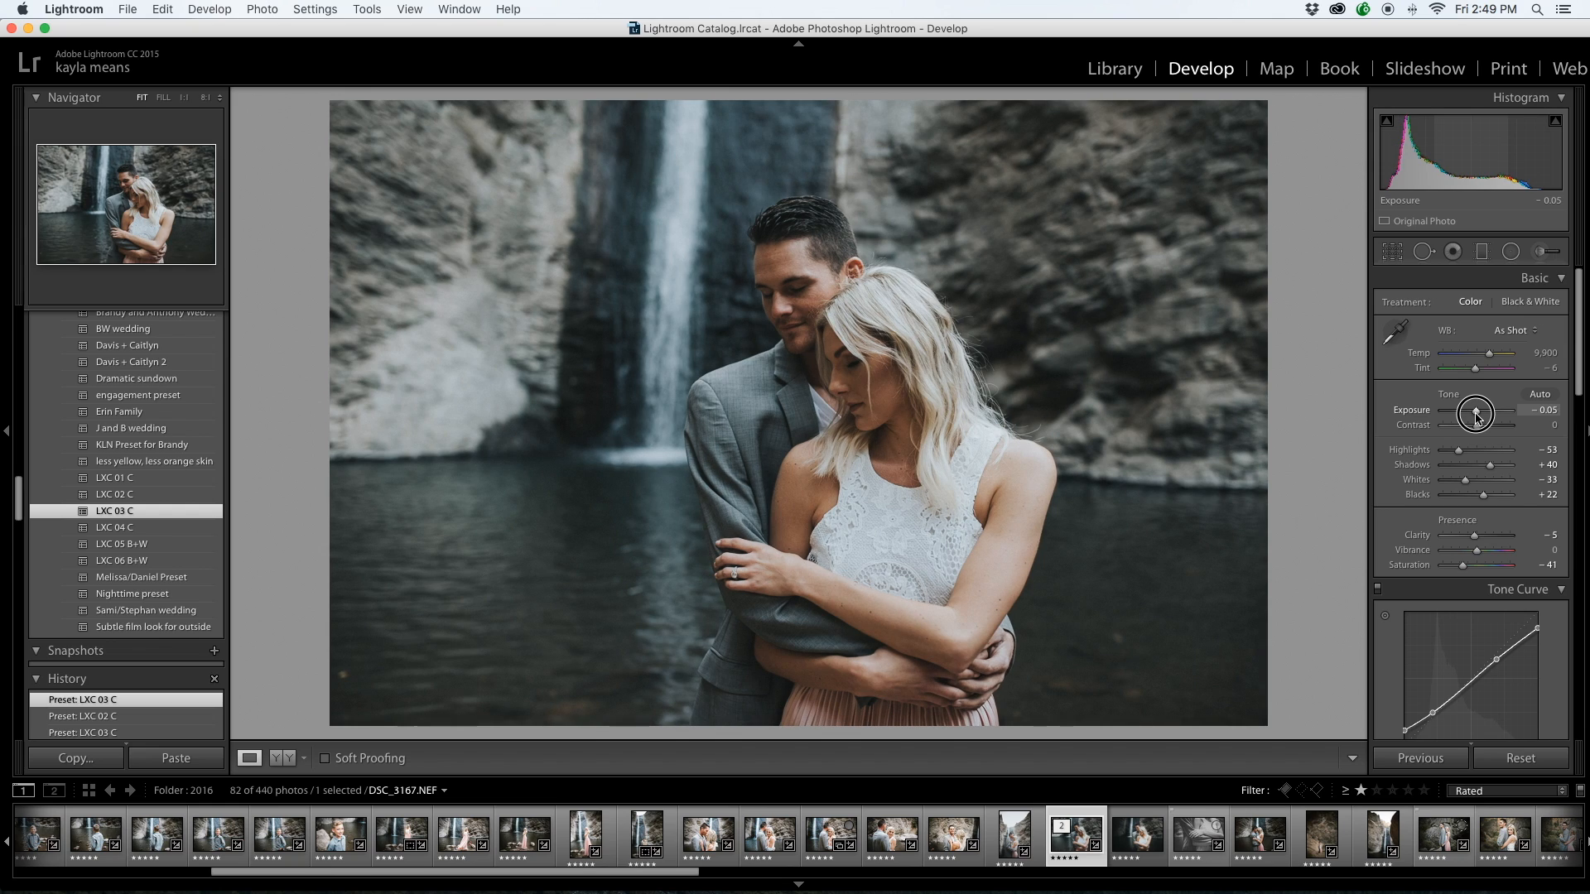
pyautogui.moveTo(1476, 417); pyautogui.dragTo(1476, 416)
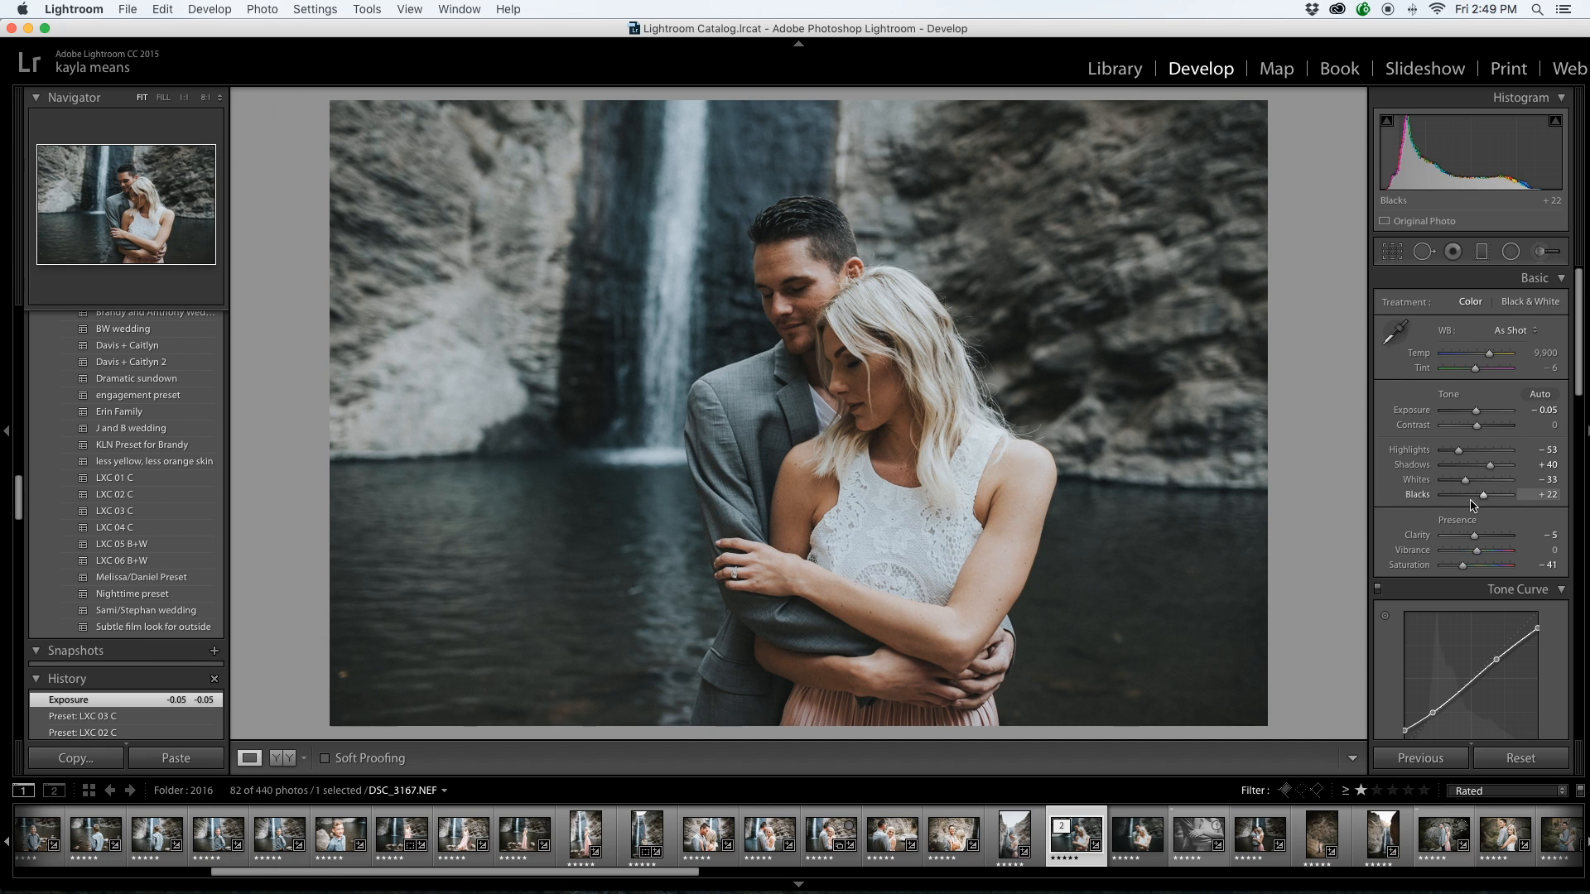
pyautogui.moveTo(1475, 411)
pyautogui.mouseDown()
pyautogui.moveTo(1507, 418)
pyautogui.moveTo(1488, 424)
pyautogui.mouseUp()
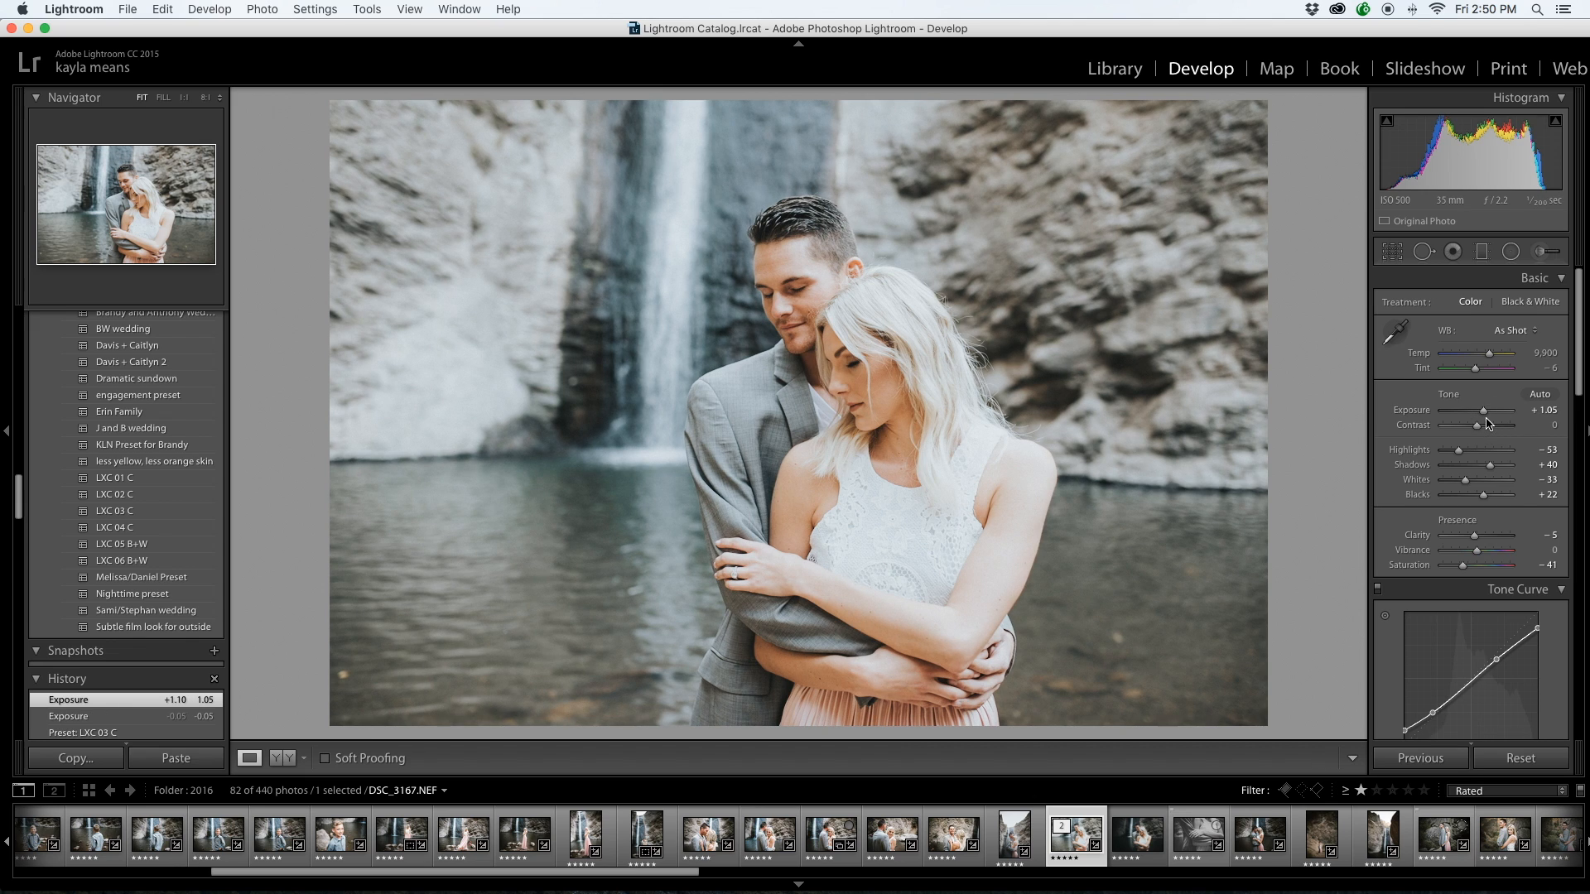
pyautogui.moveTo(1486, 420); pyautogui.dragTo(1477, 418)
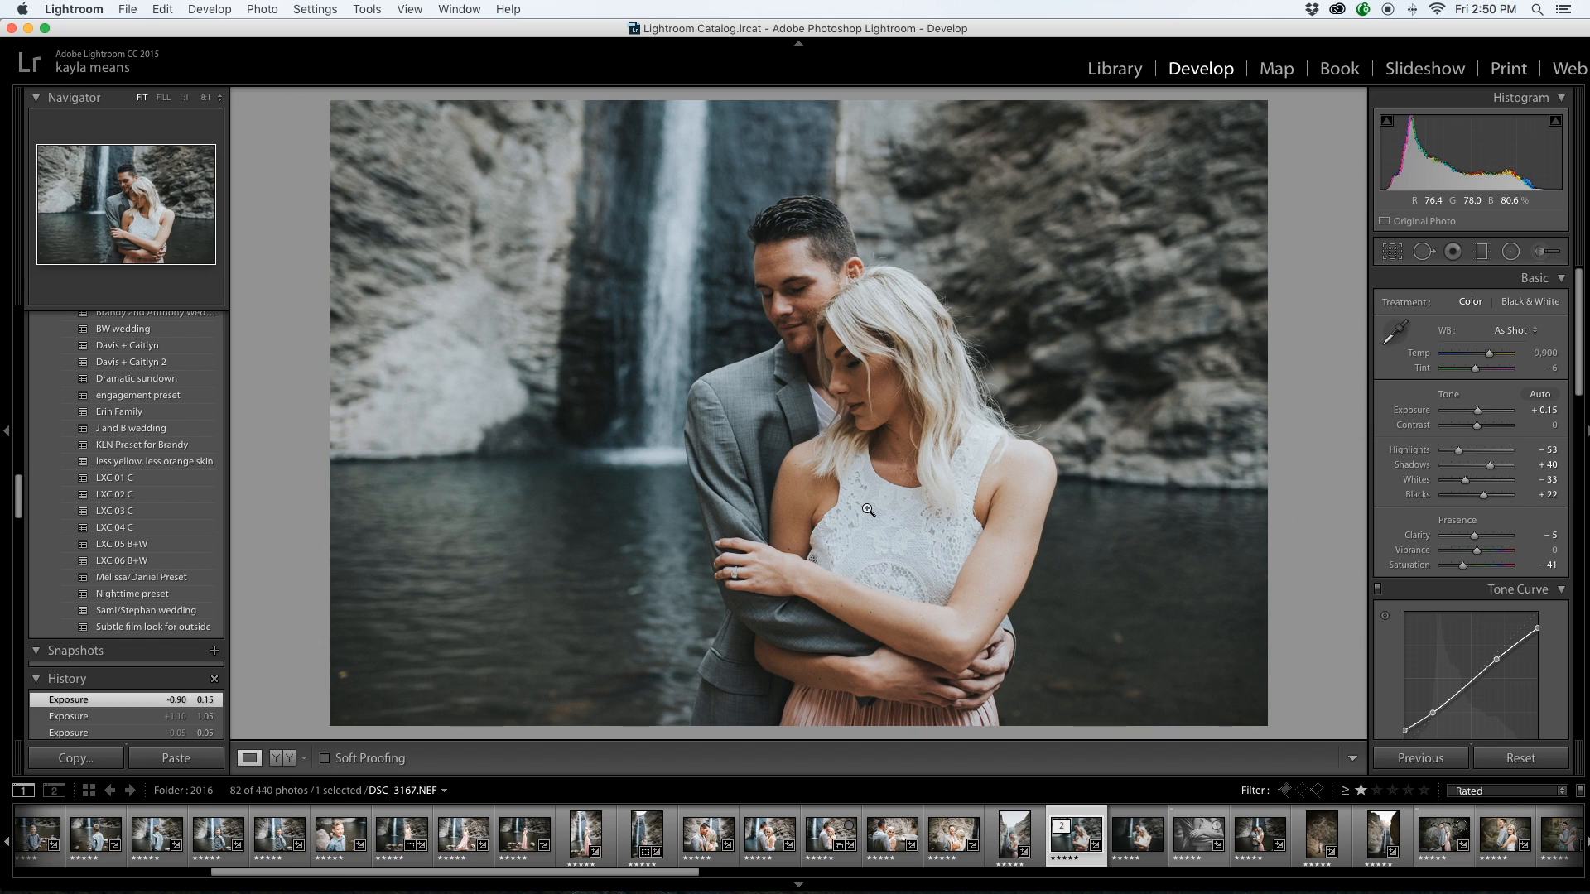
# Set up a new radial filter with the Exposure effect and turn off its mask inversion
pyautogui.click(1510, 253)
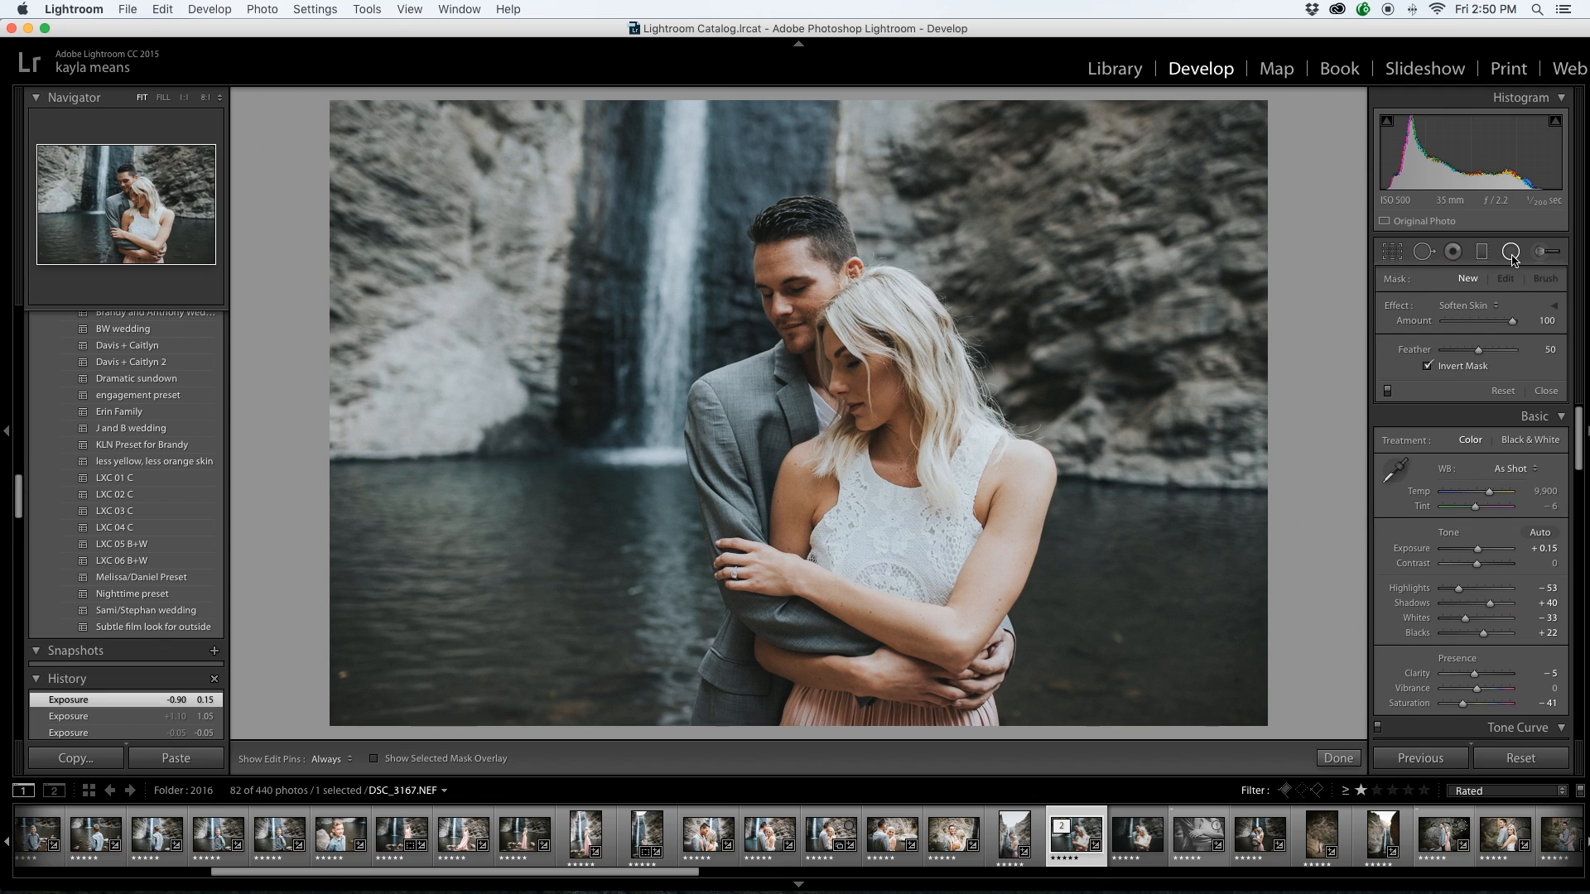
pyautogui.click(1497, 306)
pyautogui.scroll(5, 1449, 106)
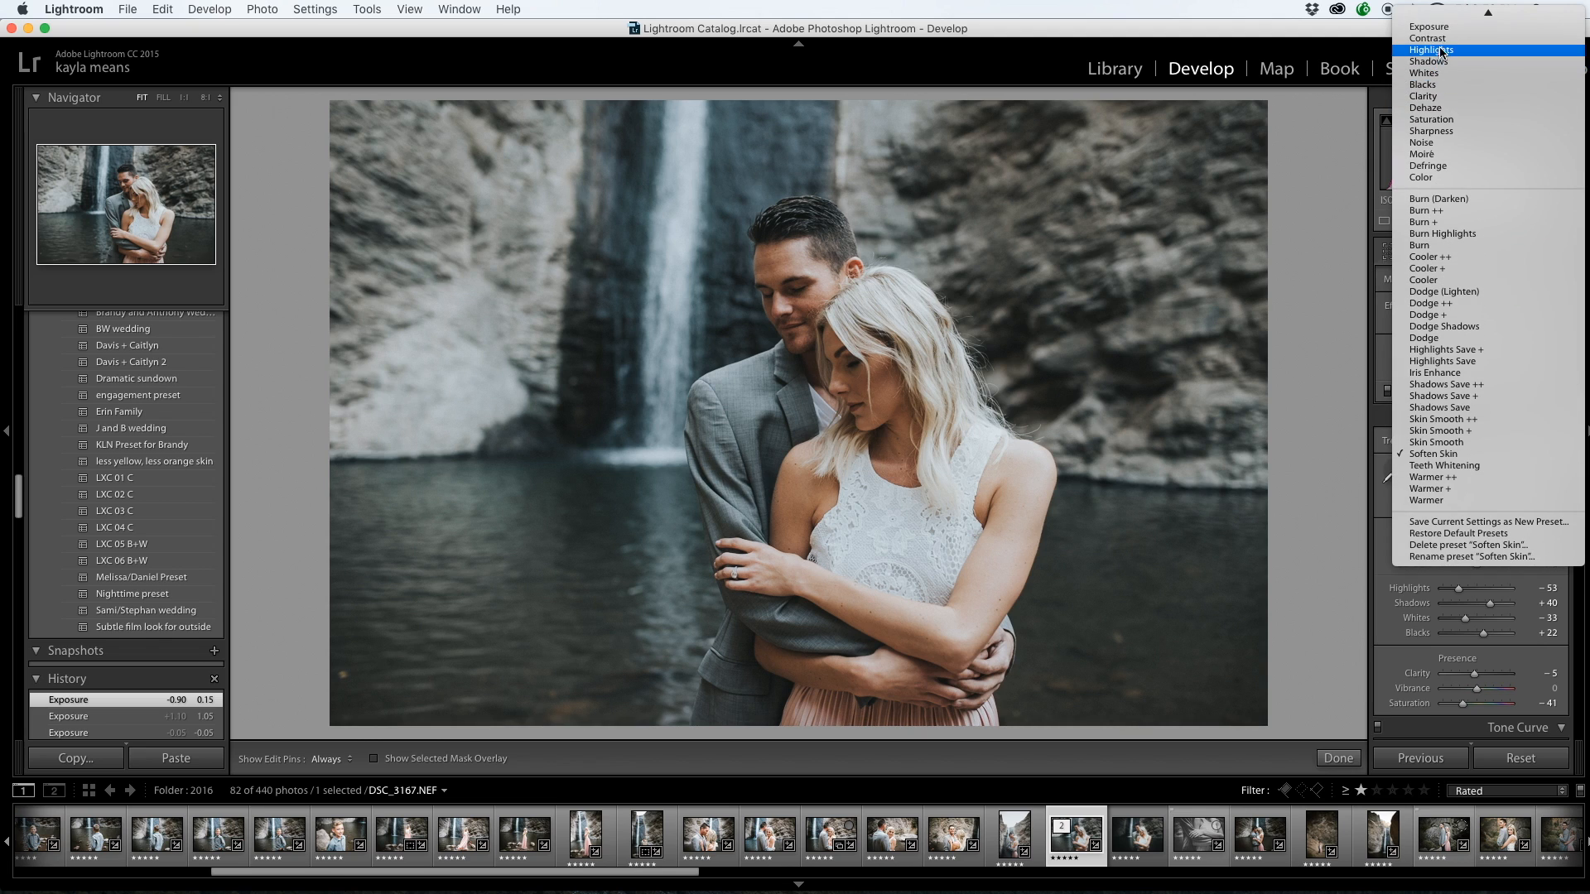
pyautogui.click(1446, 30)
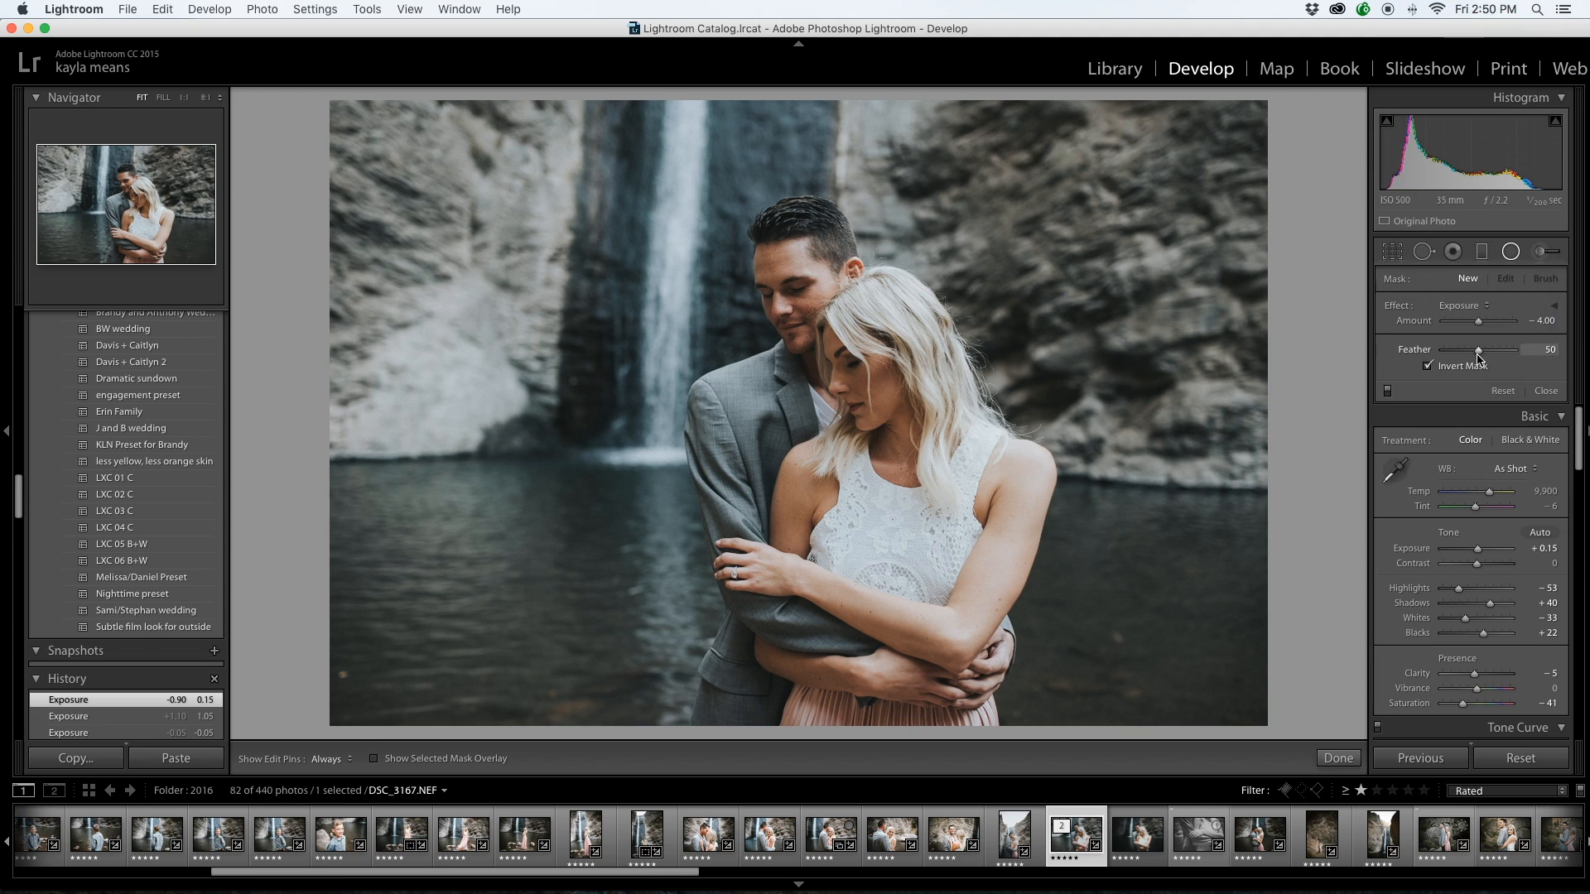
pyautogui.click(1491, 310)
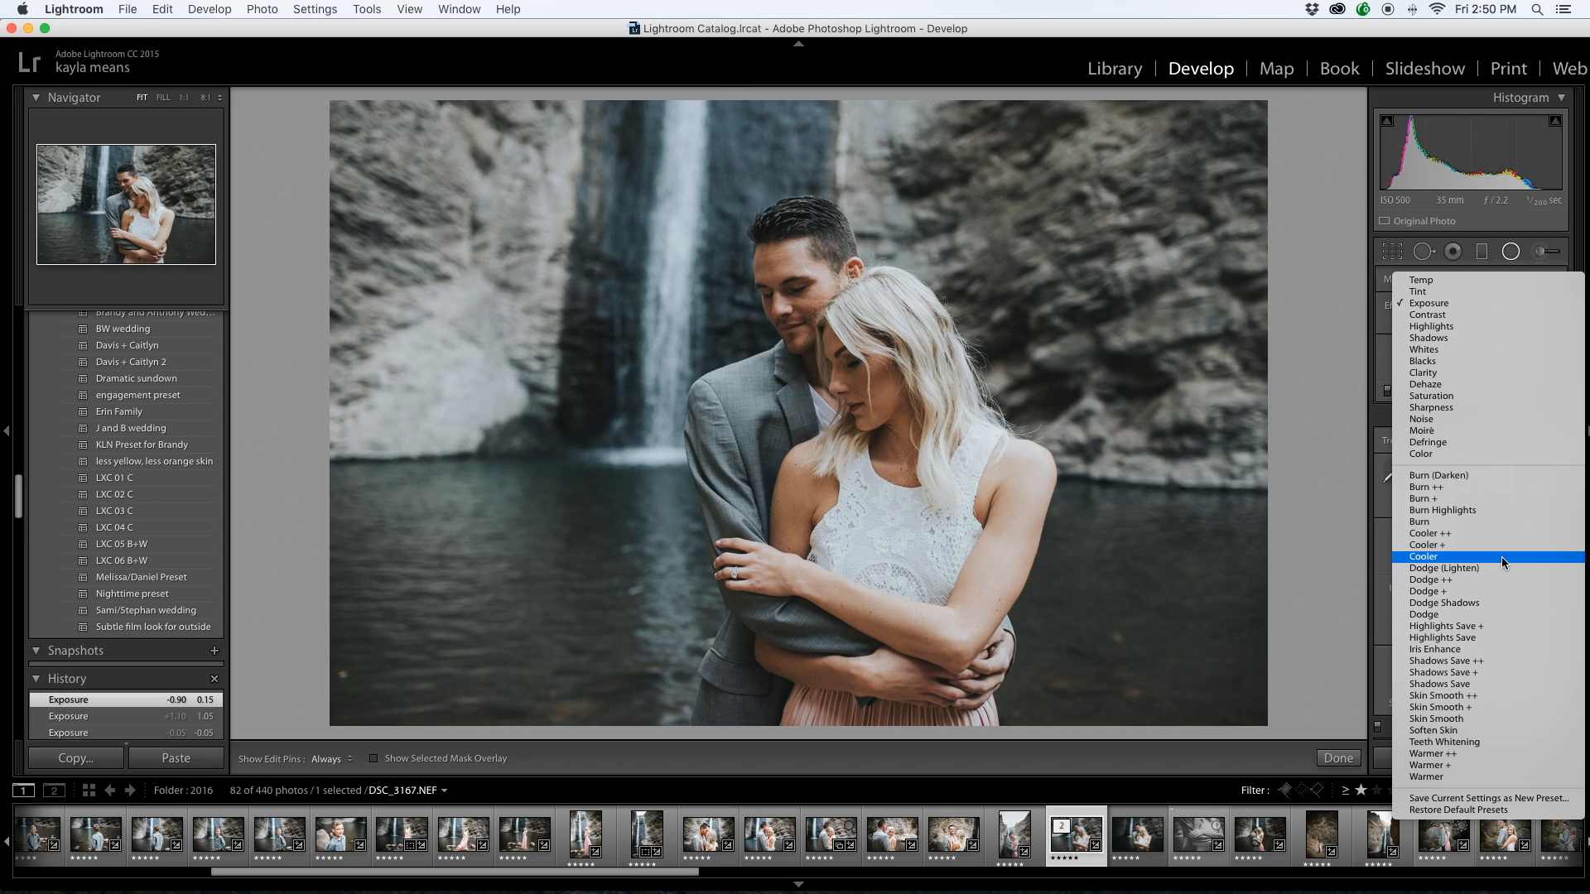
pyautogui.click(1433, 304)
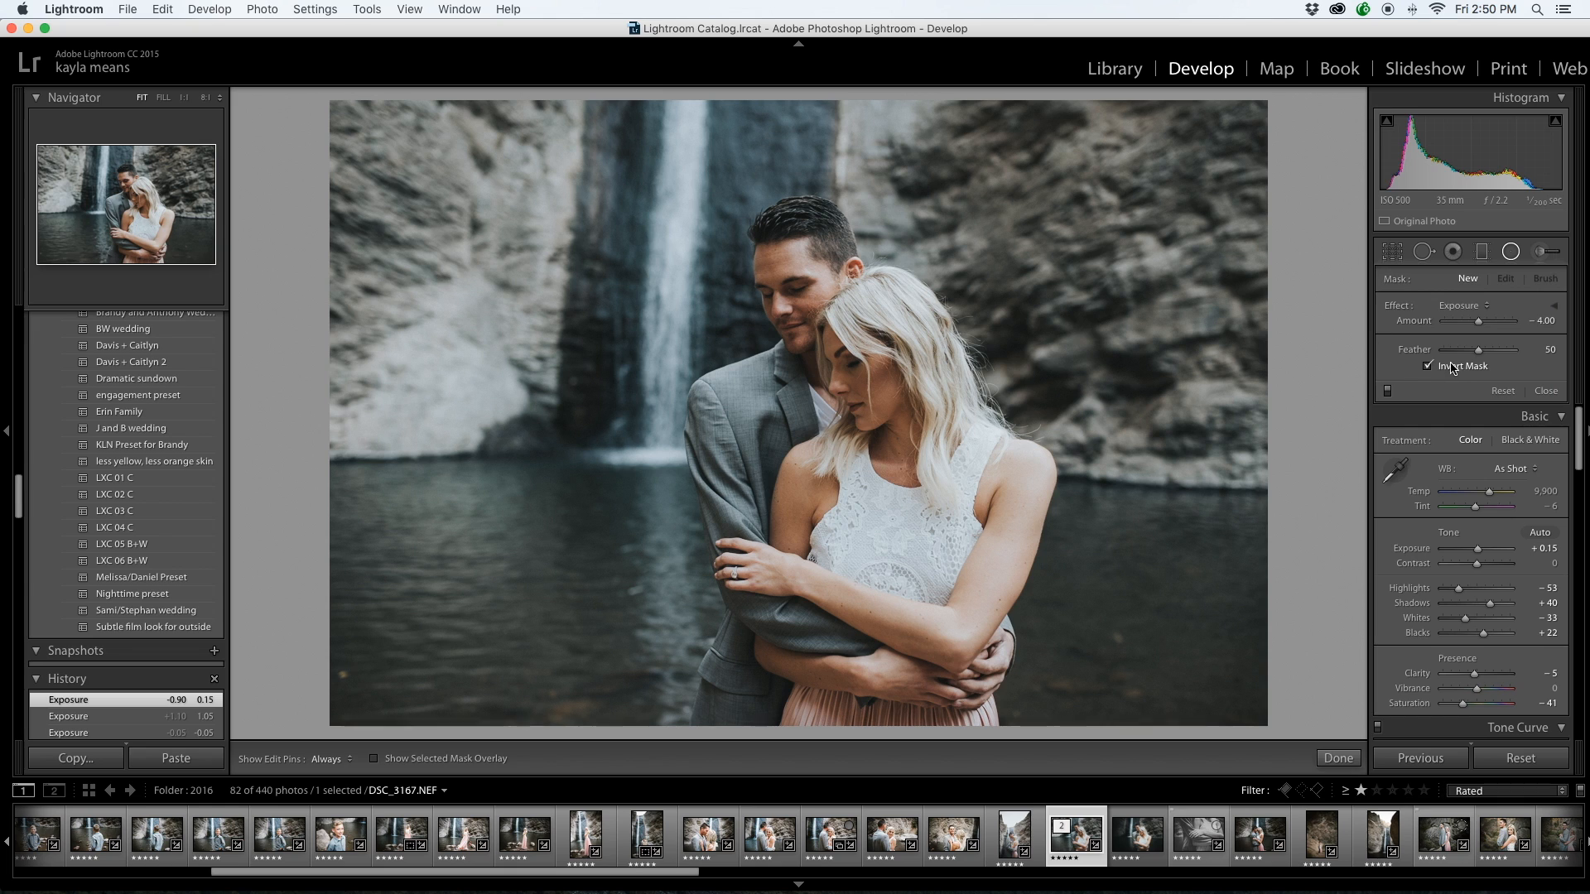
pyautogui.click(1429, 367)
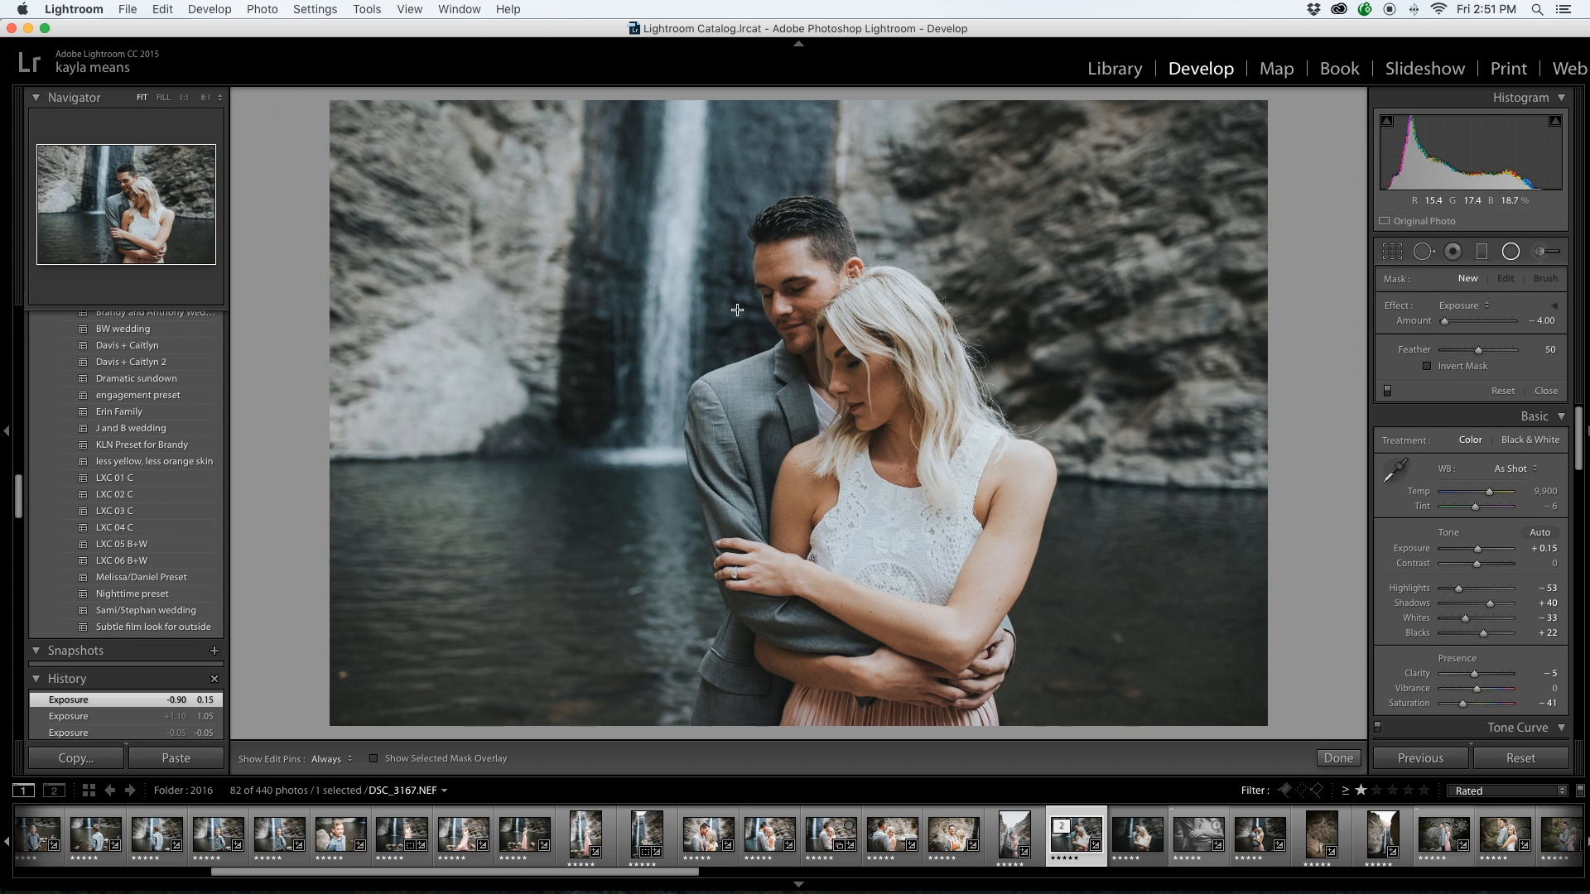
# Draw a radial filter around the couple, center it on them and widen it until it nearly fills the photo
pyautogui.moveTo(725, 263); pyautogui.dragTo(1054, 572)
pyautogui.moveTo(877, 440); pyautogui.dragTo(1004, 632)
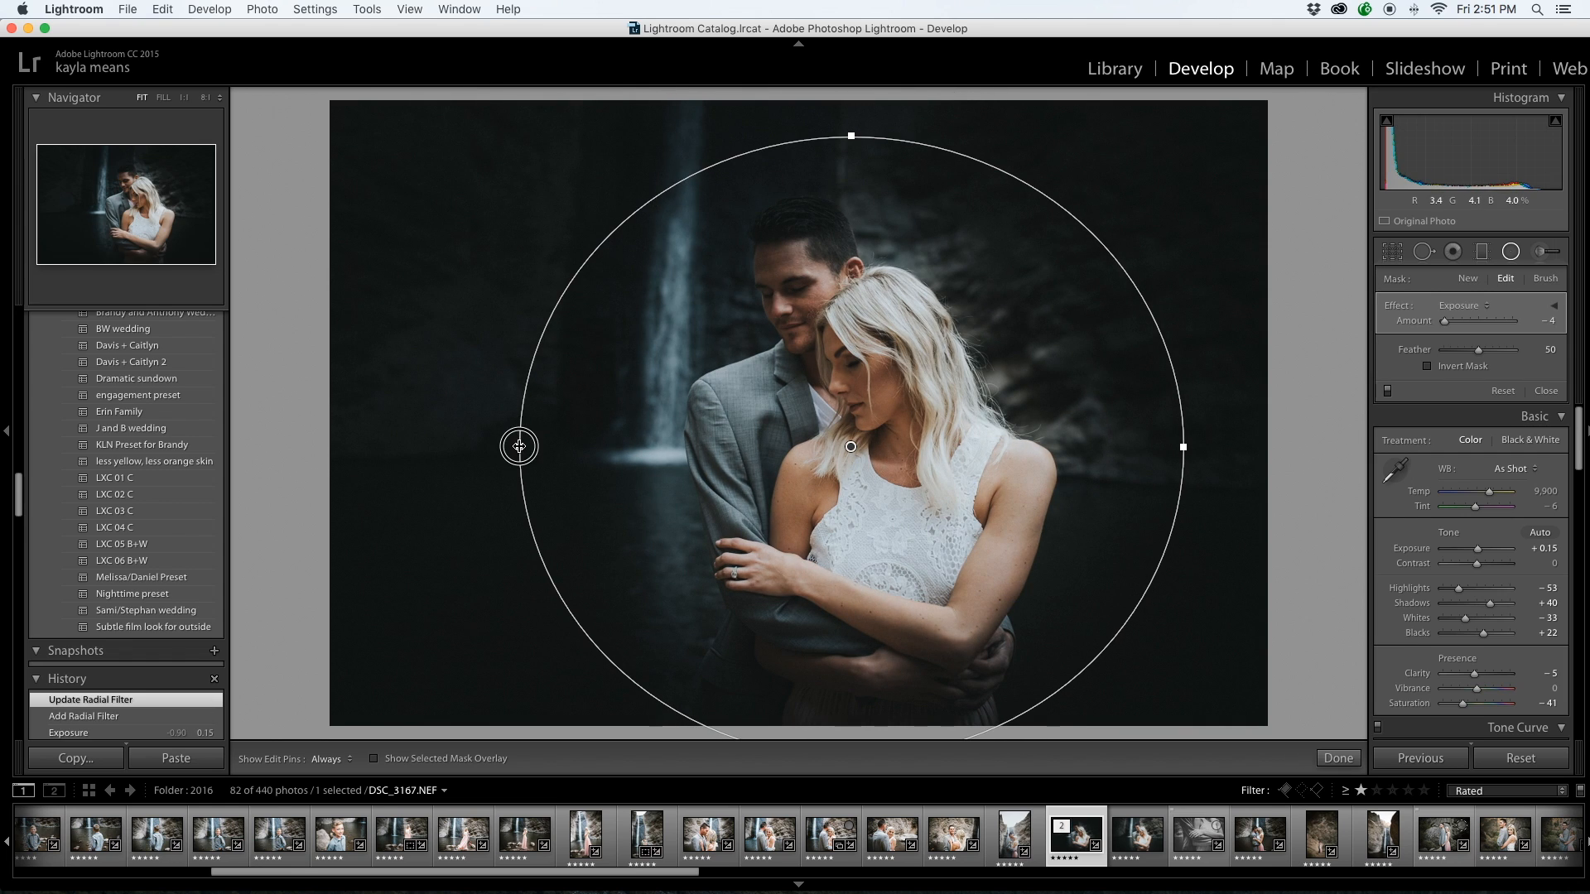
pyautogui.moveTo(519, 447); pyautogui.dragTo(498, 447)
pyautogui.moveTo(848, 123); pyautogui.dragTo(848, 76)
pyautogui.moveTo(799, 340)
pyautogui.mouseDown()
pyautogui.moveTo(803, 315)
pyautogui.moveTo(788, 311)
pyautogui.mouseUp()
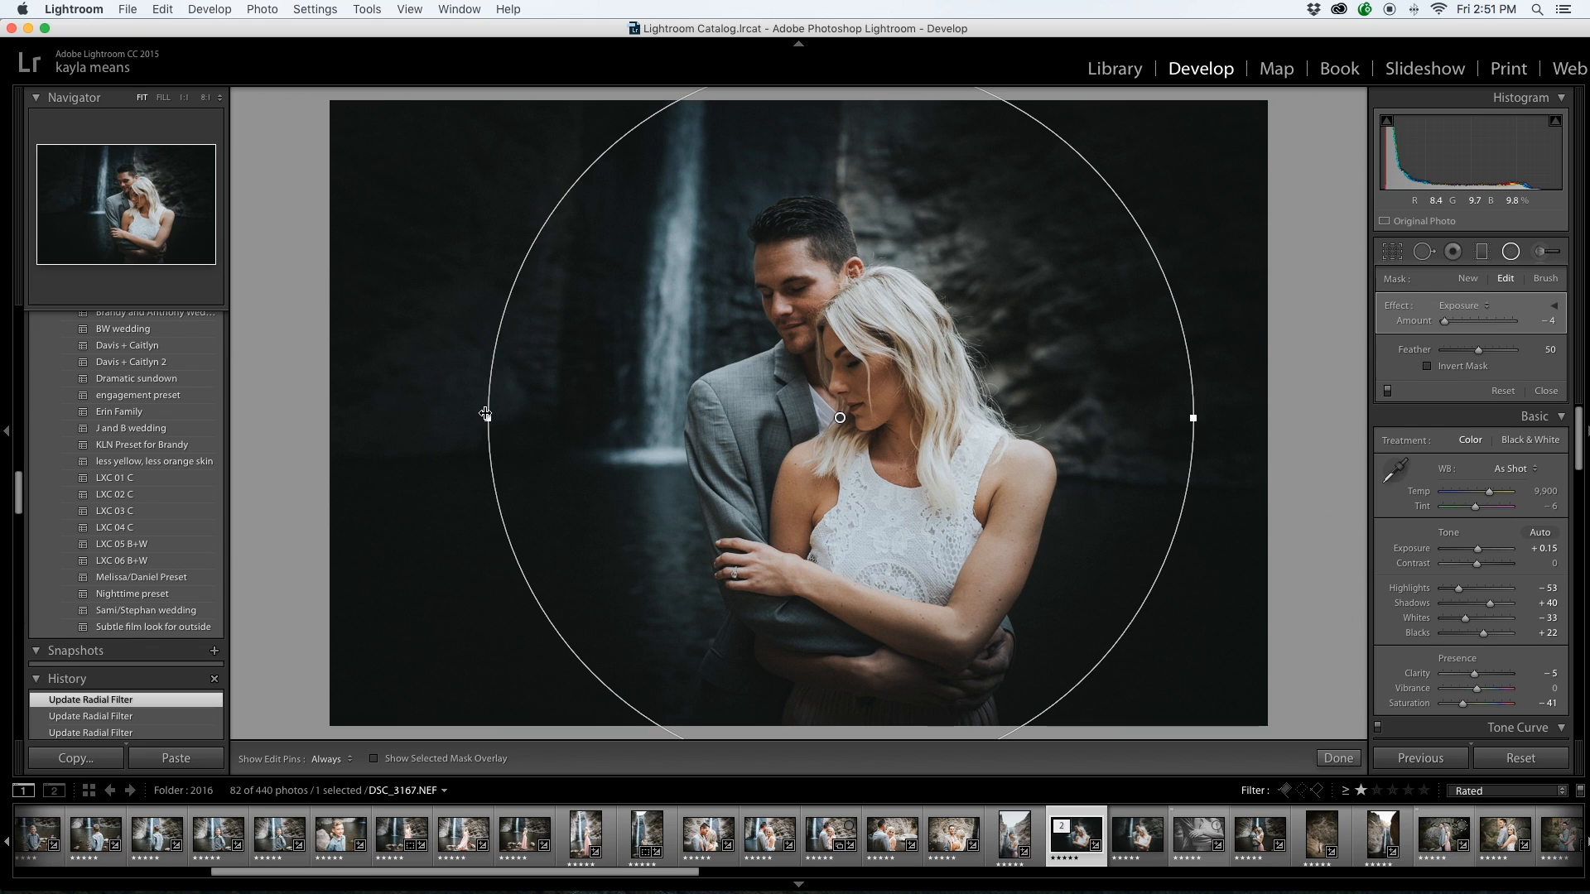
pyautogui.moveTo(487, 418); pyautogui.dragTo(467, 419)
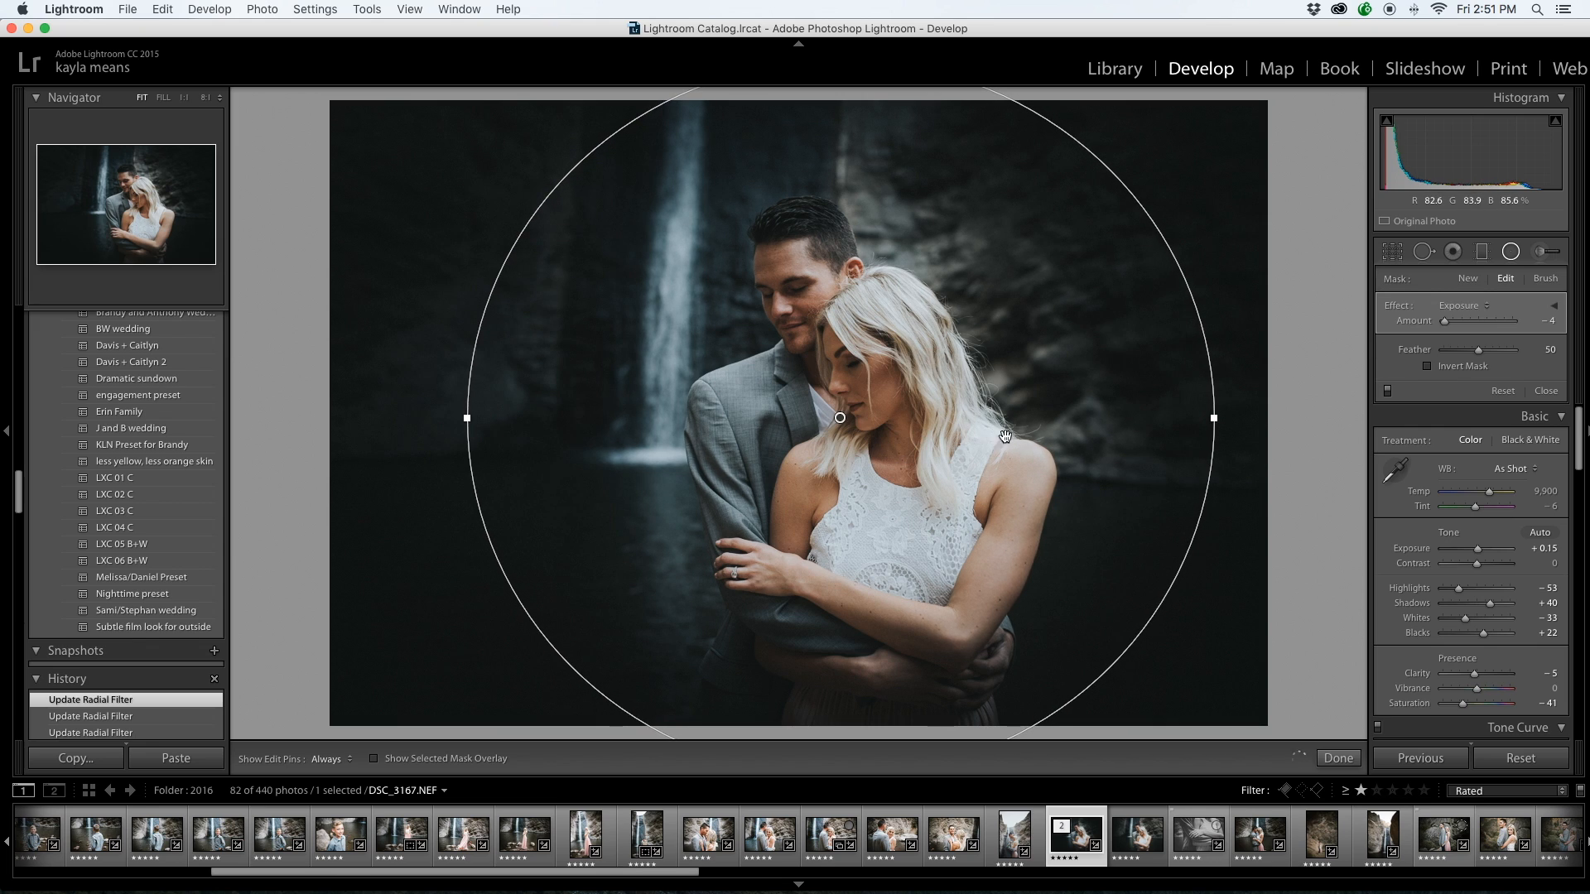
pyautogui.moveTo(1220, 418)
pyautogui.mouseDown()
pyautogui.moveTo(1267, 423)
pyautogui.moveTo(1250, 418)
pyautogui.mouseUp()
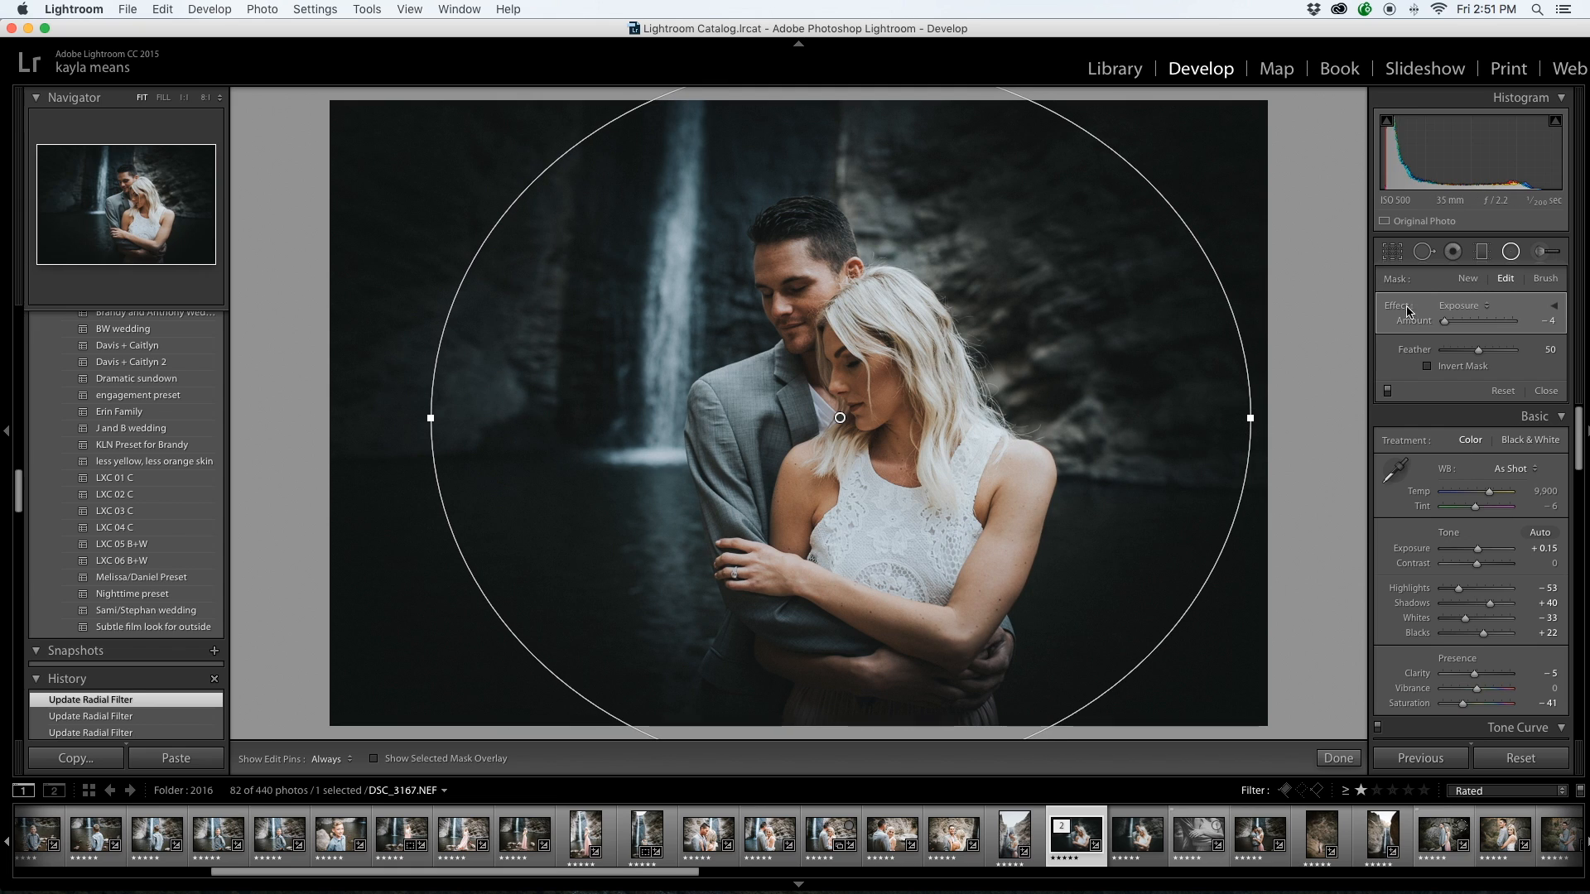
# Raise the radial filter's exposure amount to −1.35, narrow its ellipse around the couple and finish the filter
pyautogui.moveTo(1447, 320); pyautogui.dragTo(1461, 320)
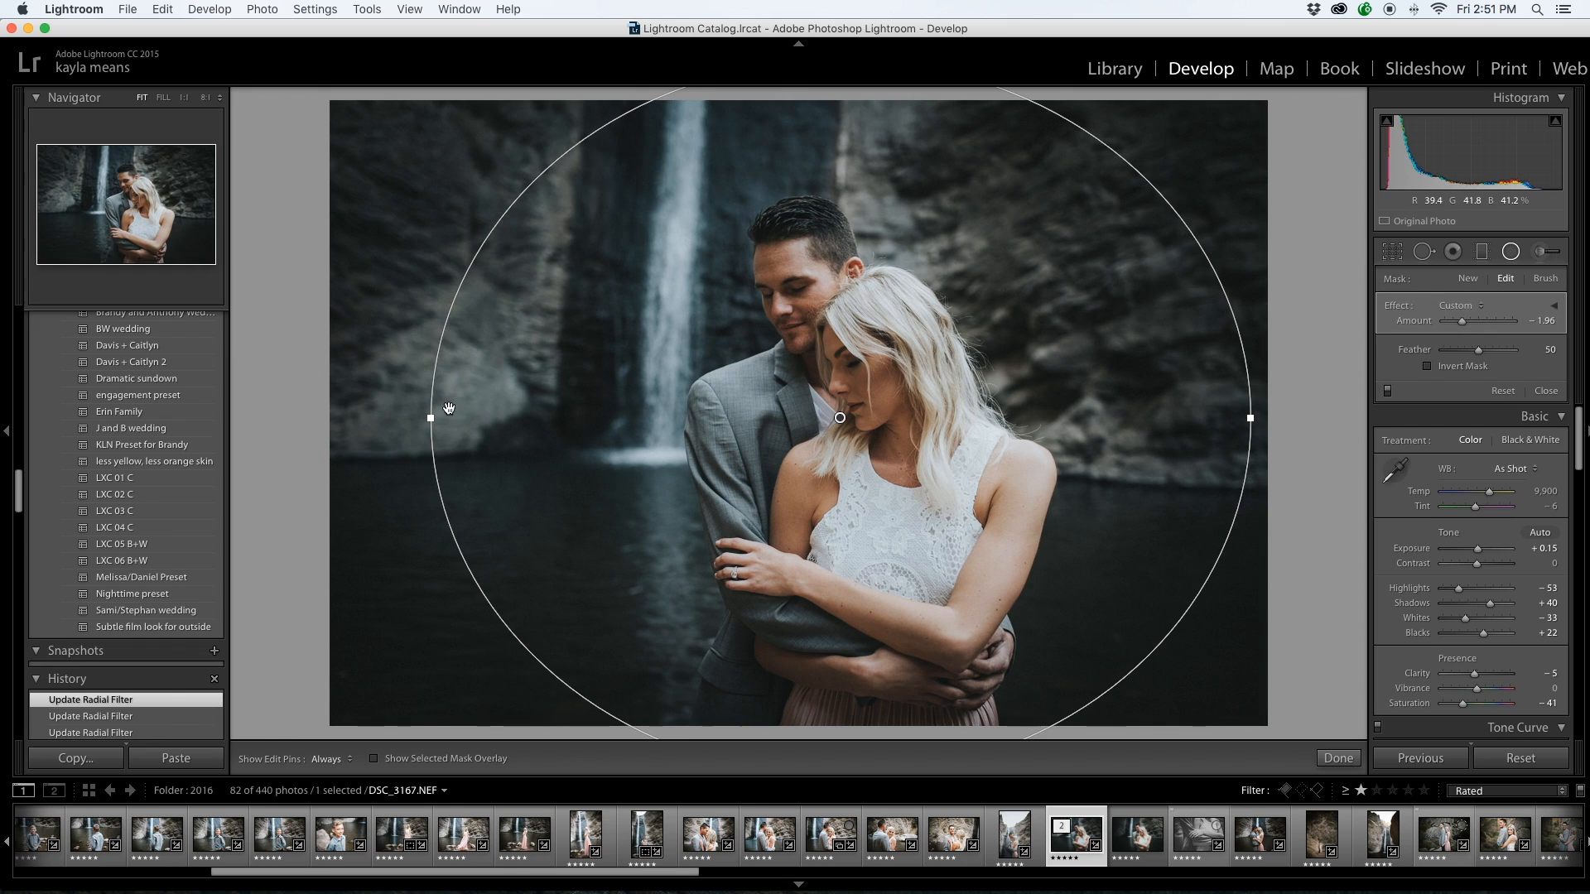
pyautogui.moveTo(430, 418); pyautogui.dragTo(501, 418)
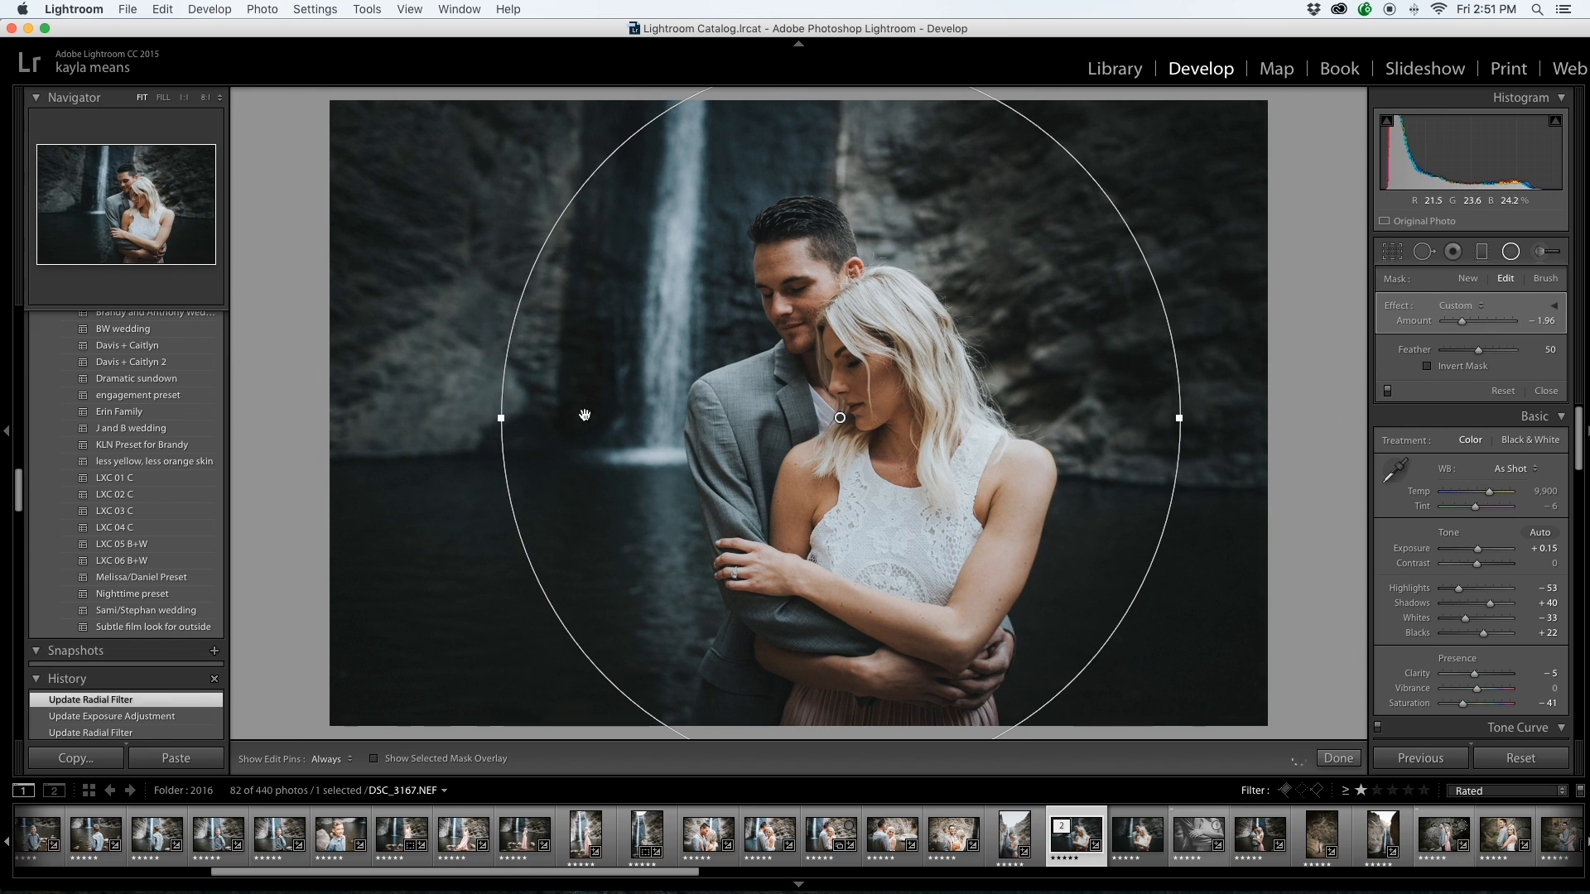
pyautogui.moveTo(1462, 323); pyautogui.dragTo(1465, 321)
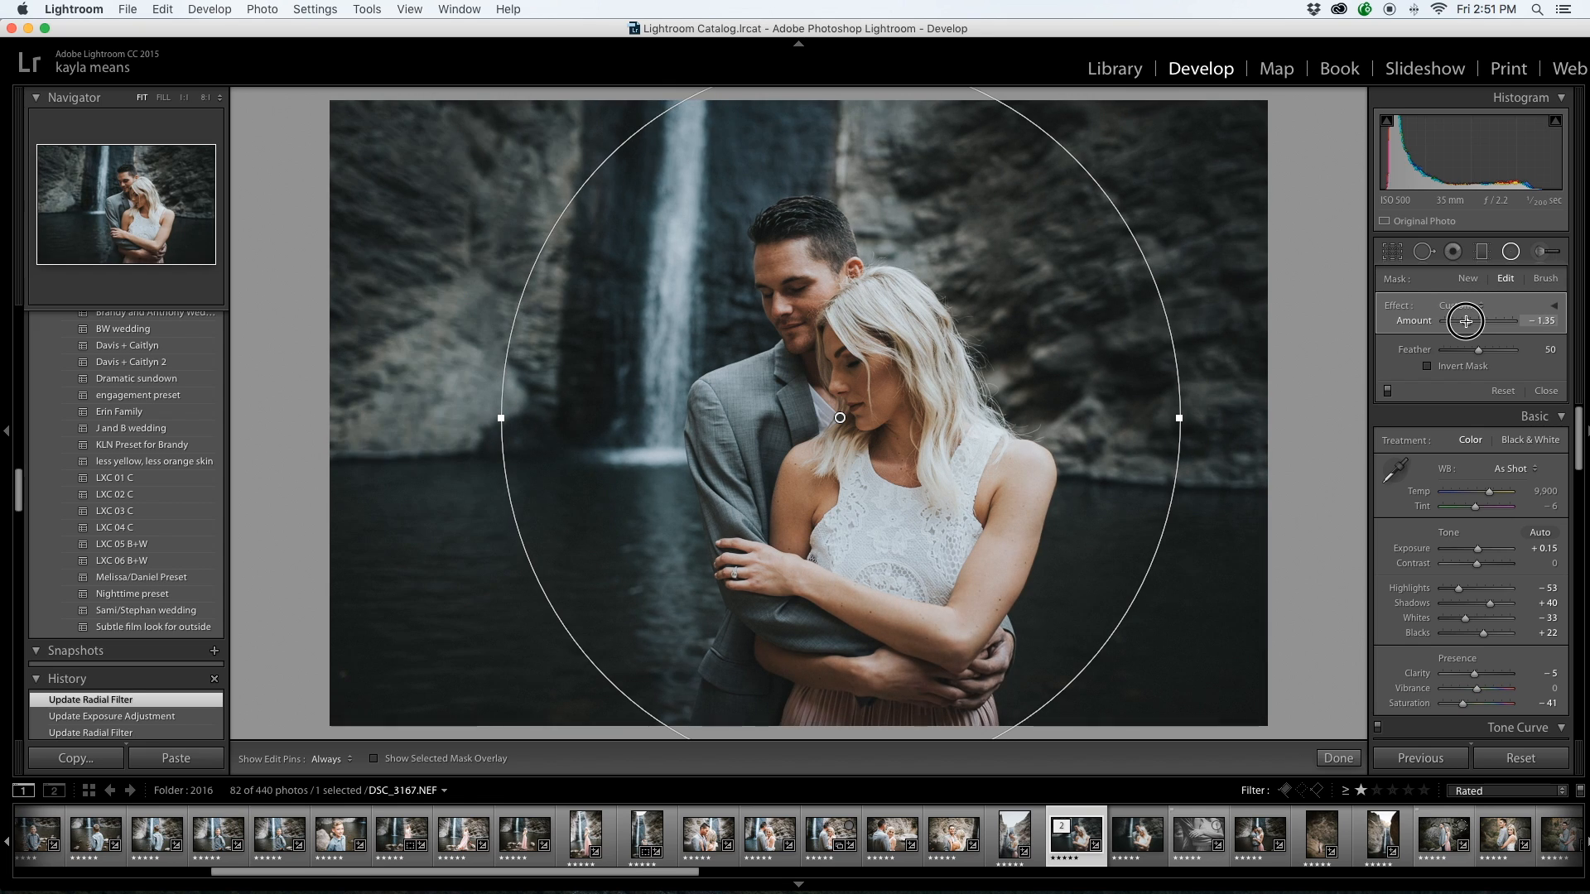
pyautogui.click(1338, 759)
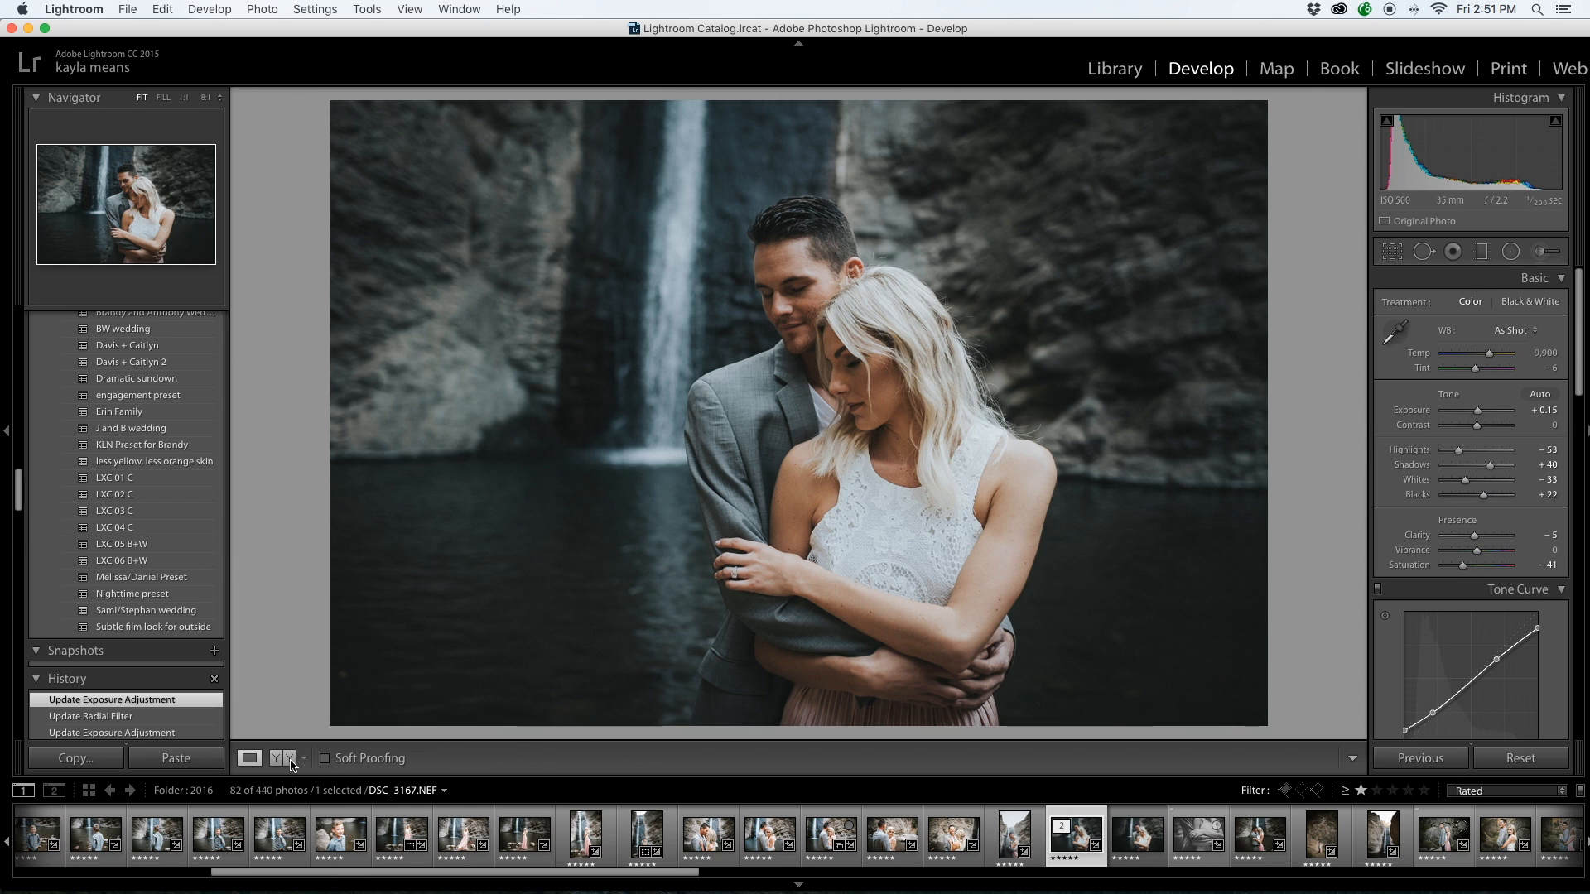
# Compare the photo before and after side by side, and return to the single view with the presets and filmstrip hidden
pyautogui.press('y')
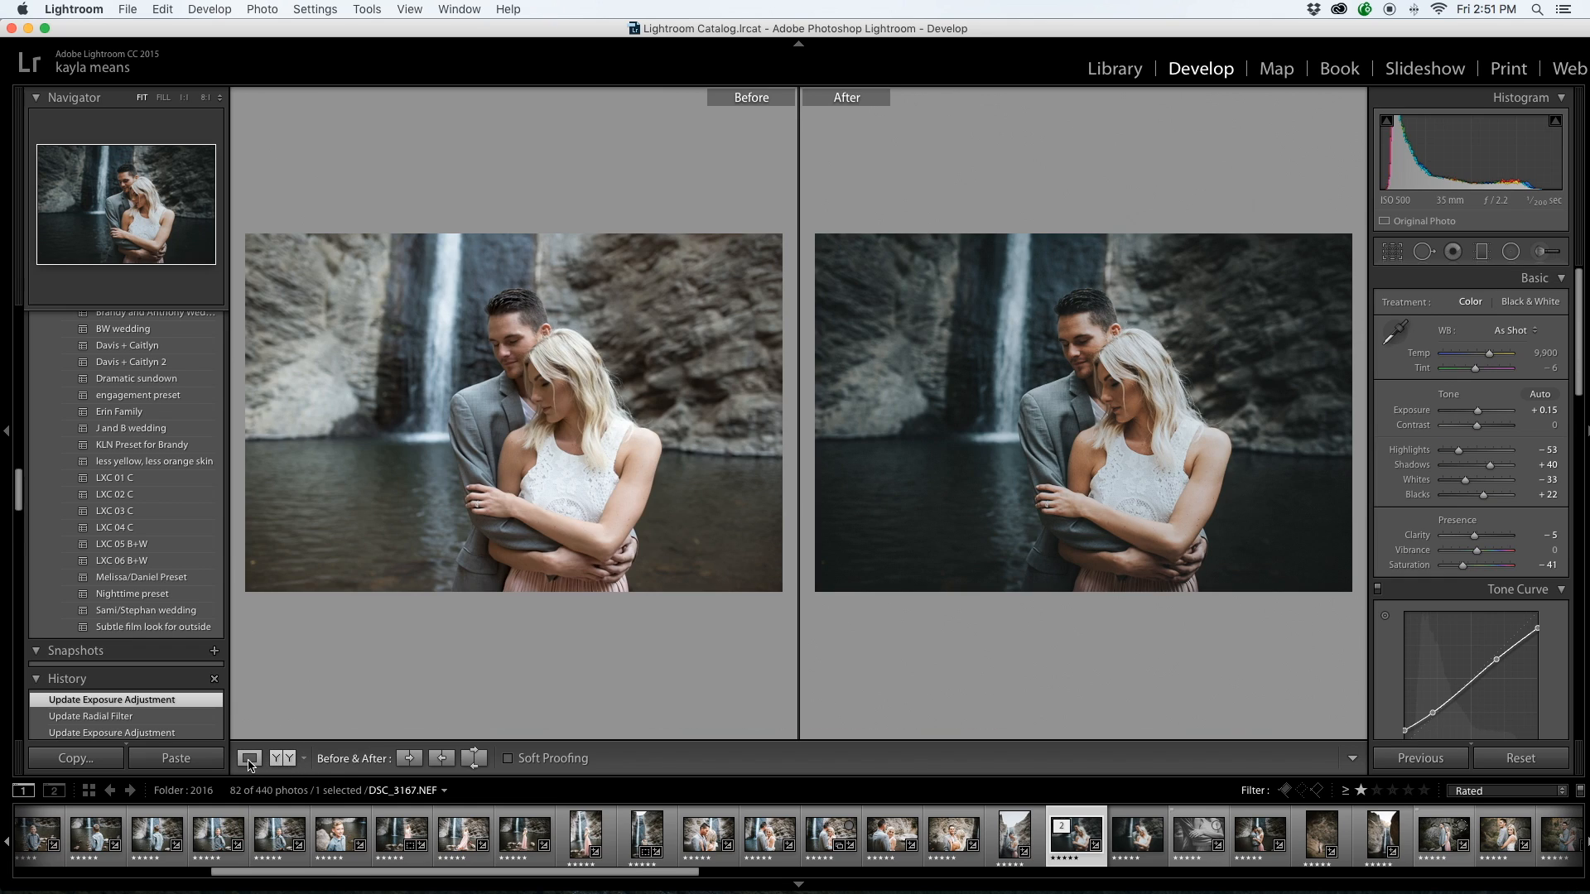
pyautogui.click(250, 758)
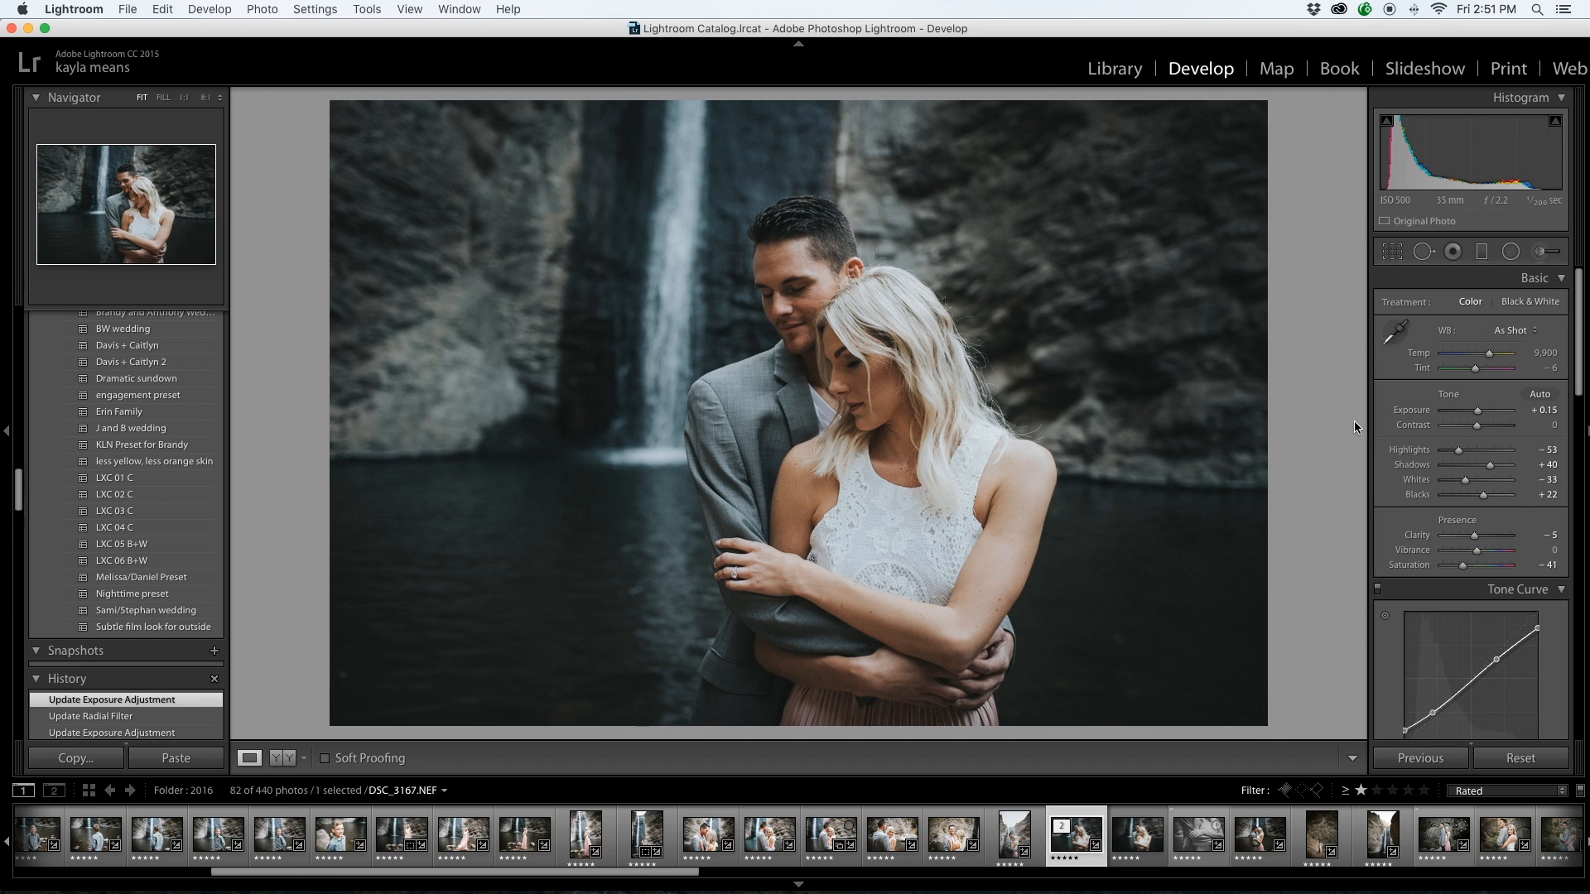
pyautogui.click(8, 433)
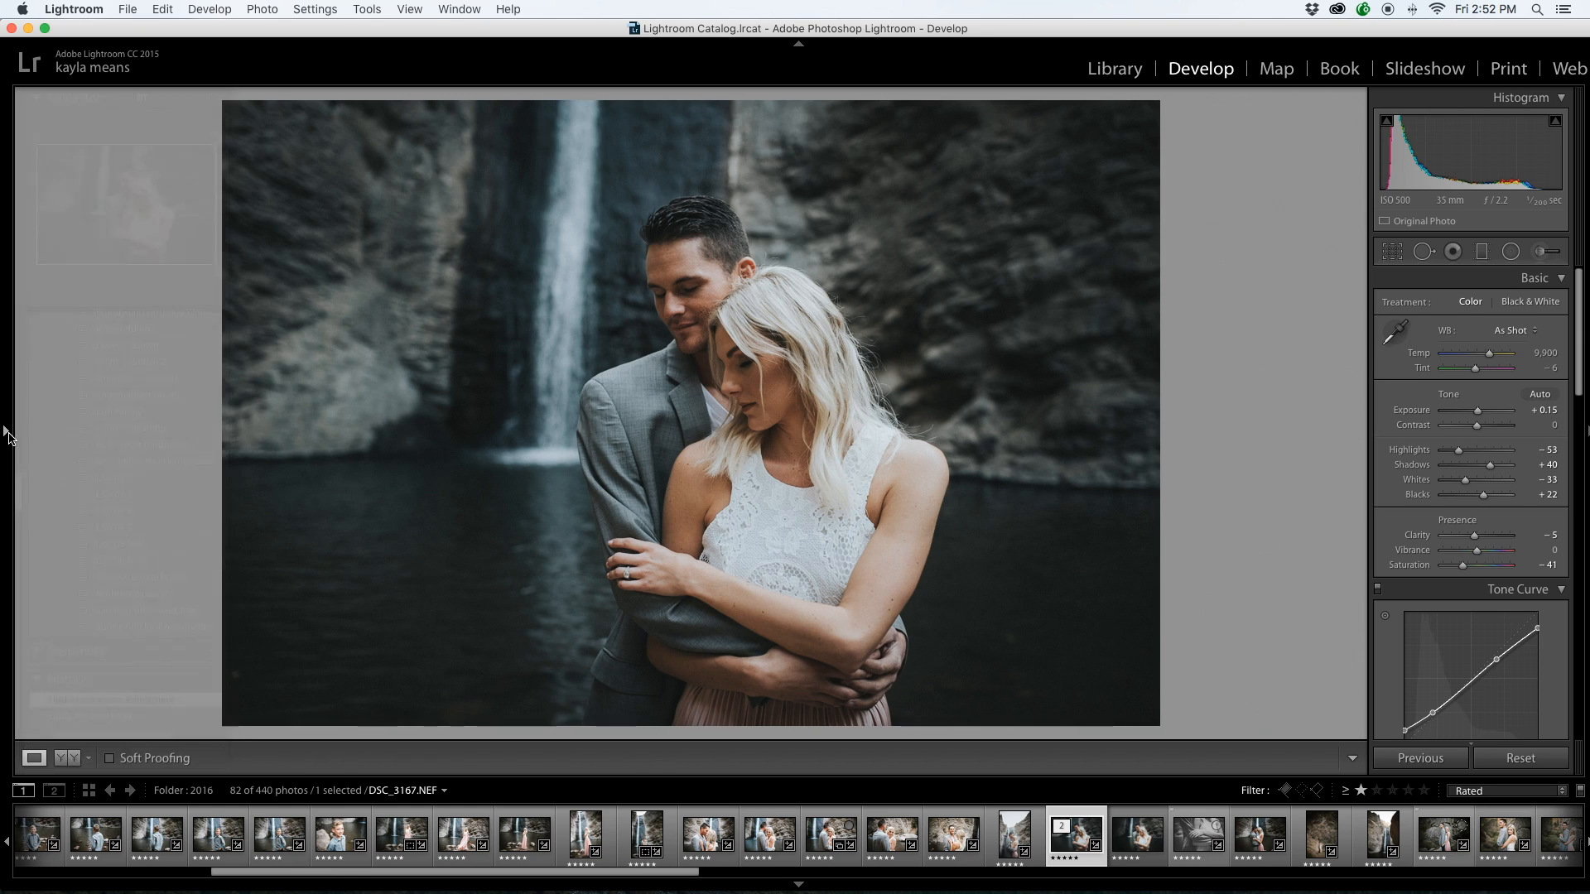
pyautogui.click(799, 886)
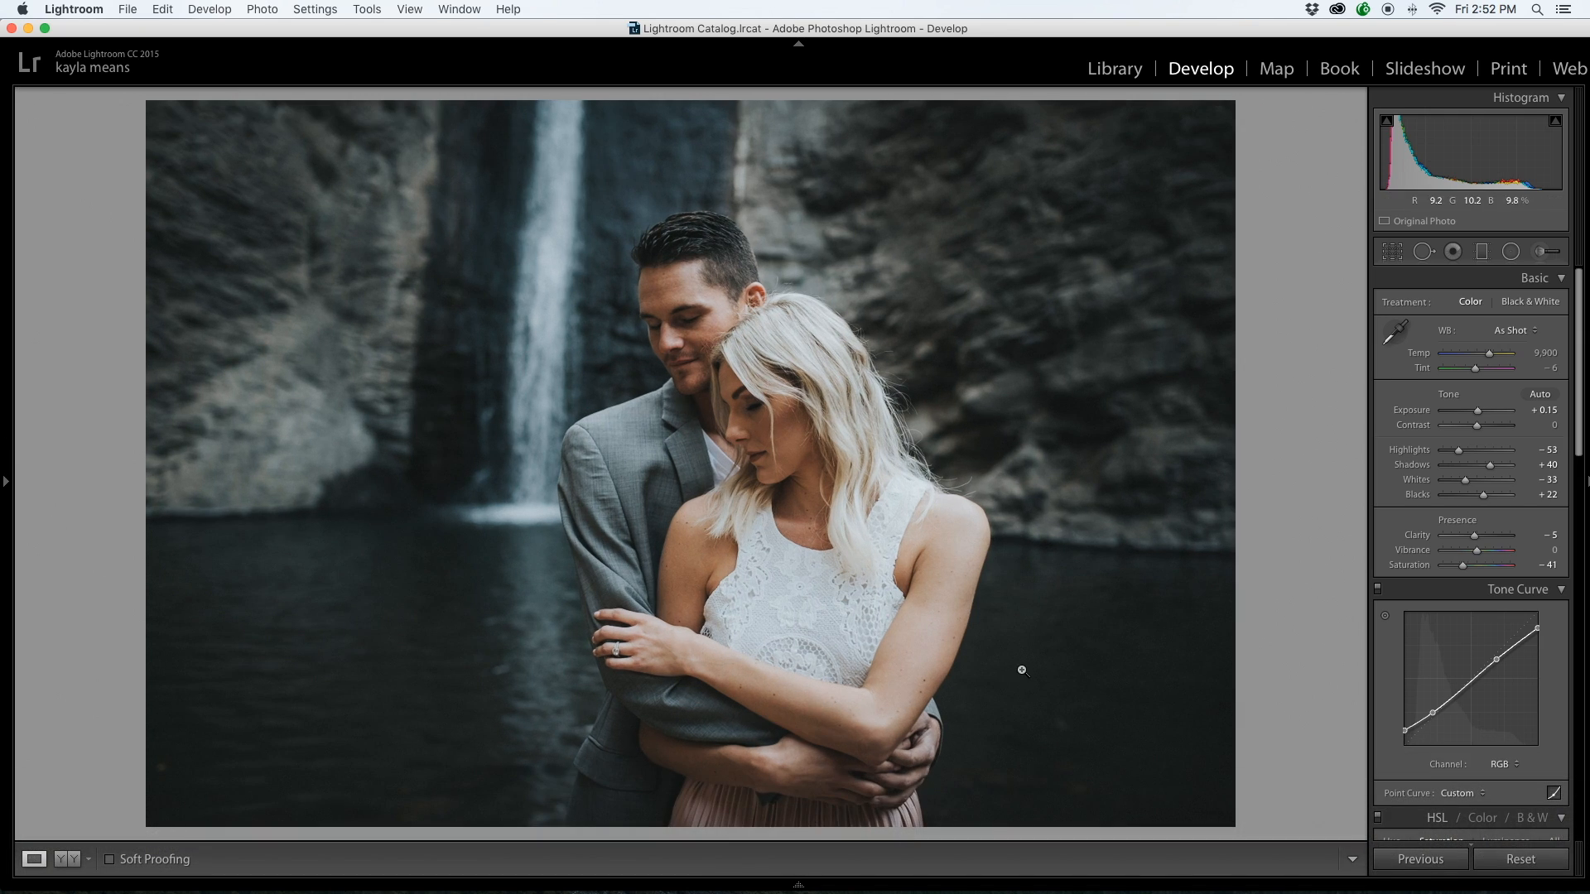
# Start an adjustment brush with the Dodge effect
pyautogui.click(1551, 253)
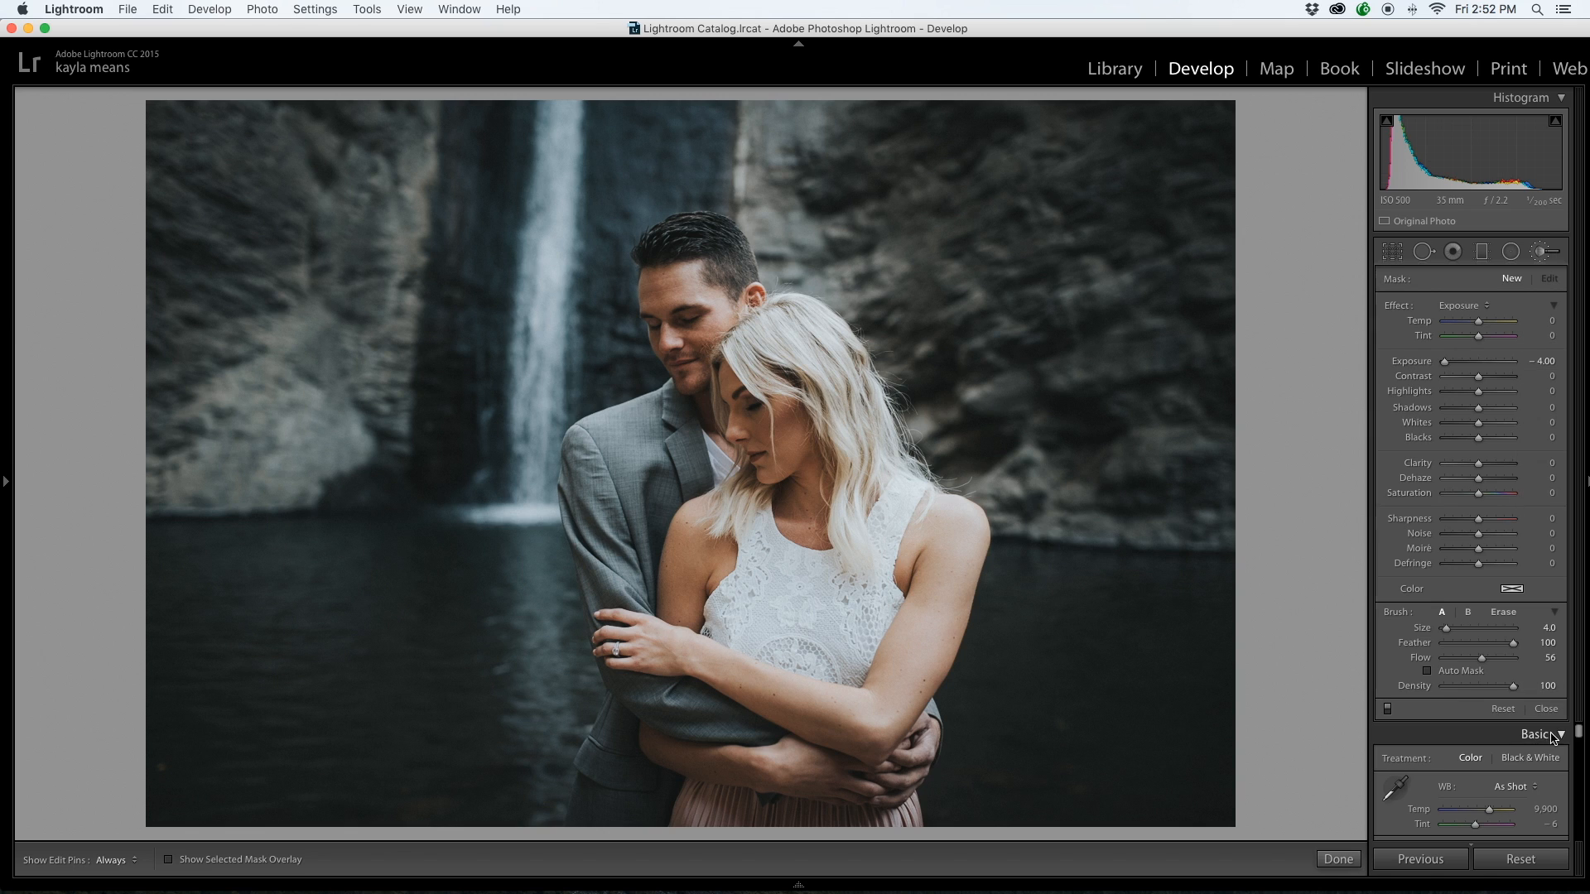
pyautogui.click(1486, 308)
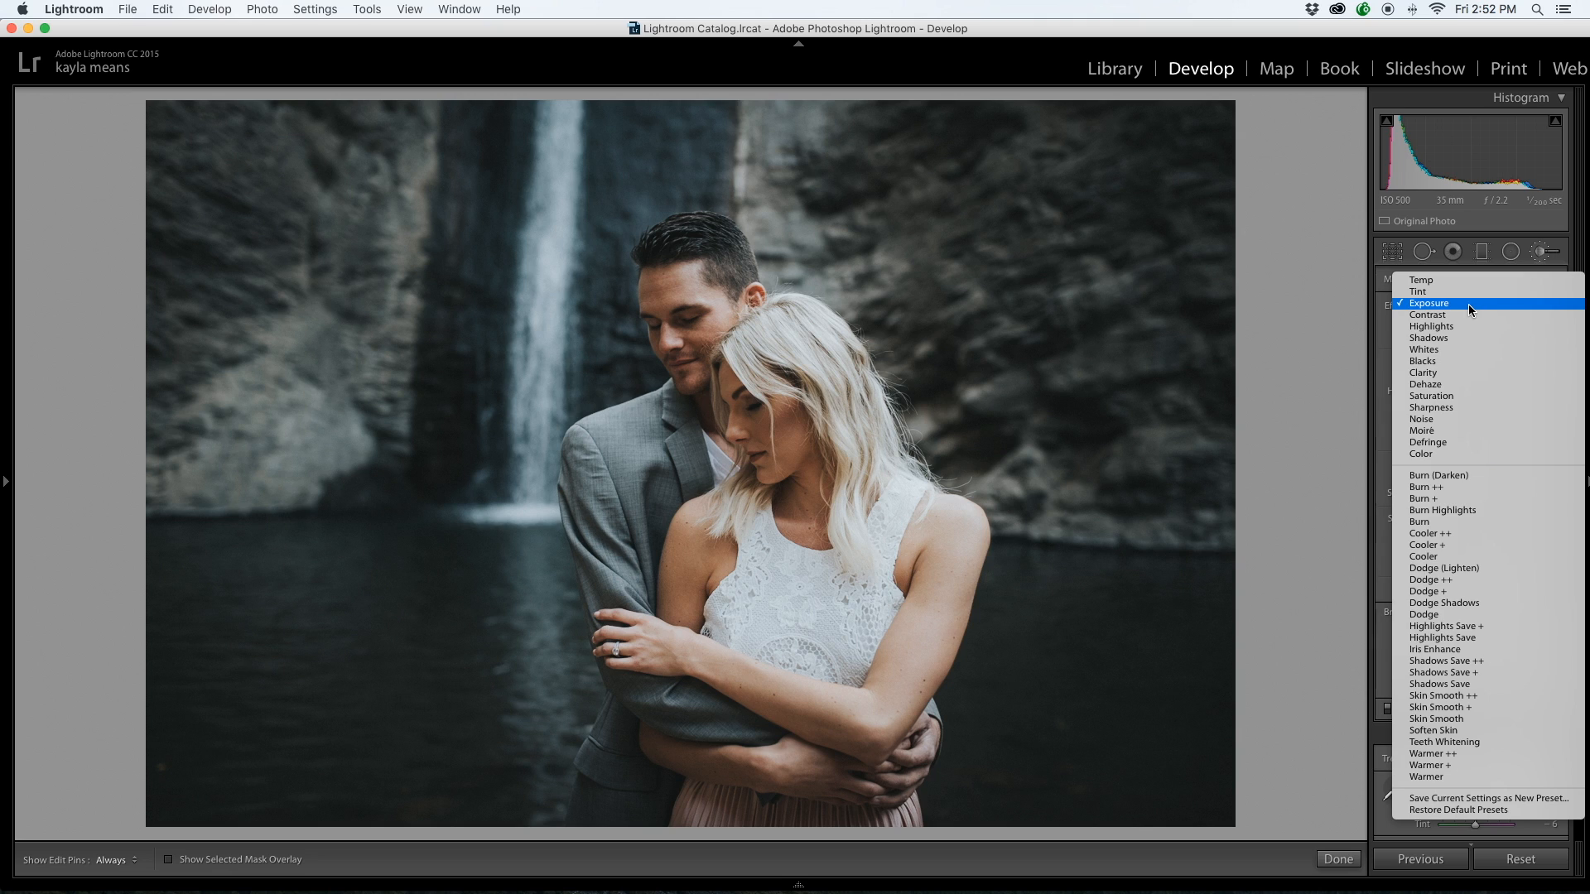
pyautogui.click(1478, 614)
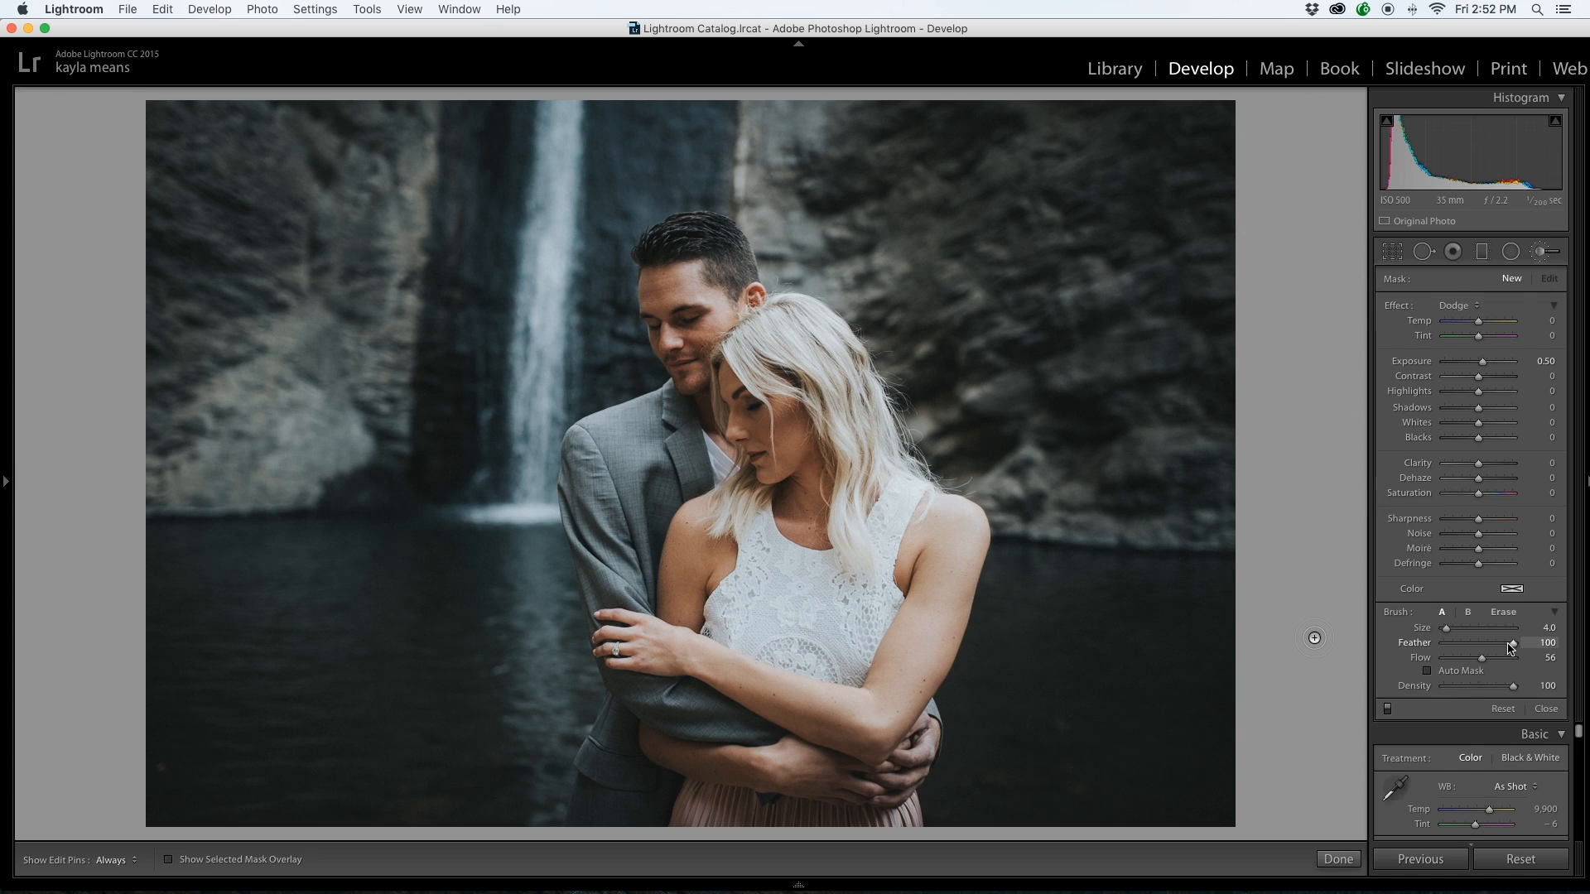
# Try a Dodge brush stroke with feather 0 on the woman's forearm, and undo it
pyautogui.moveTo(1510, 647); pyautogui.dragTo(1417, 649)
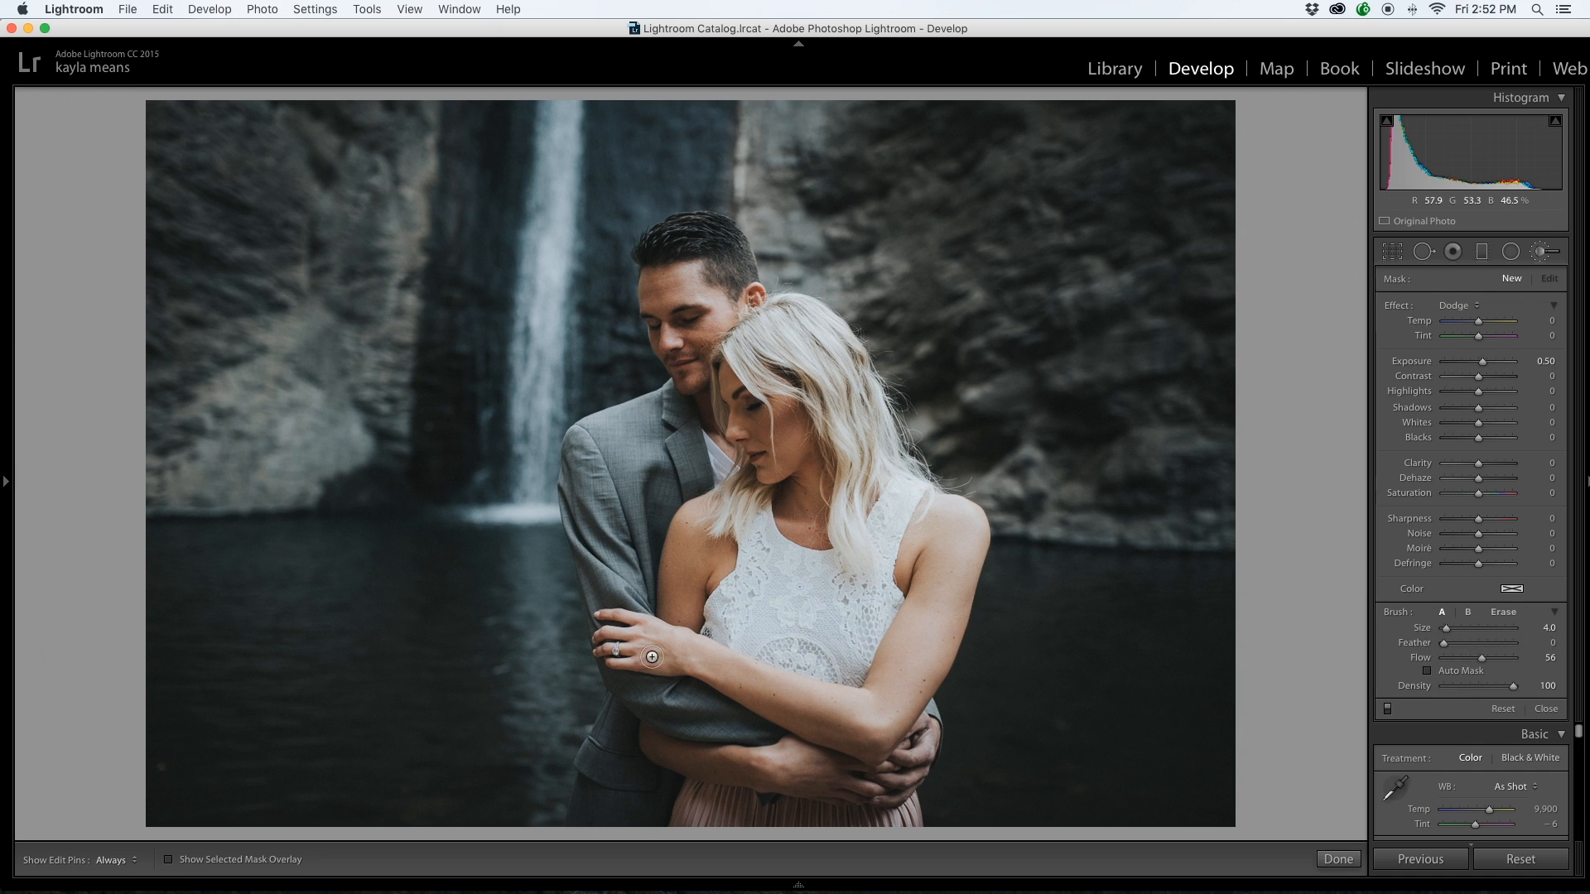
pyautogui.press('h')
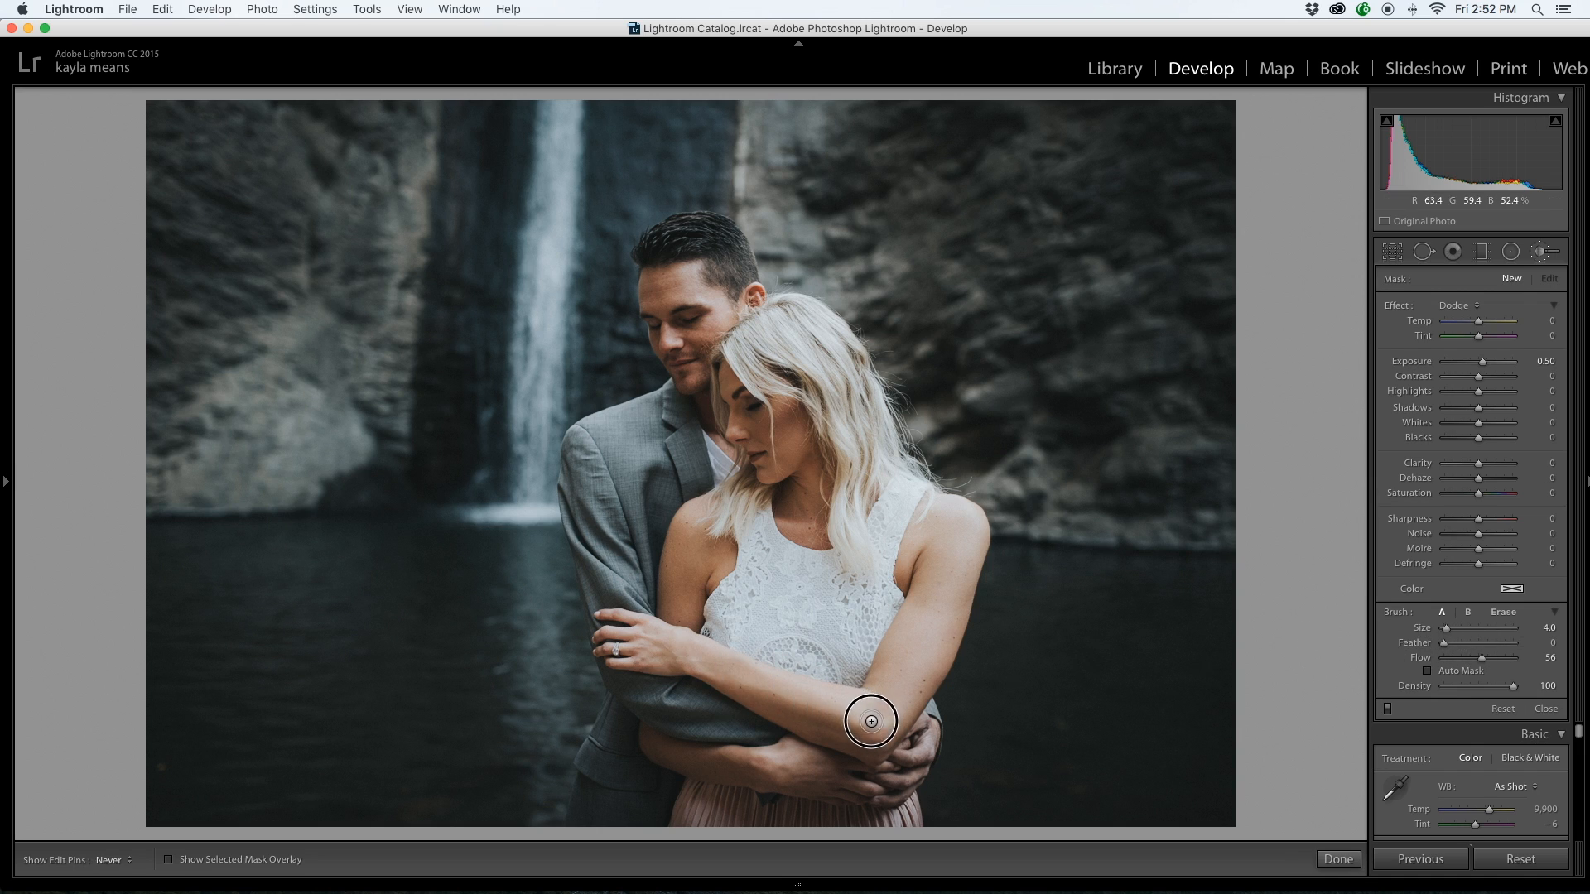
pyautogui.moveTo(759, 688); pyautogui.dragTo(752, 682)
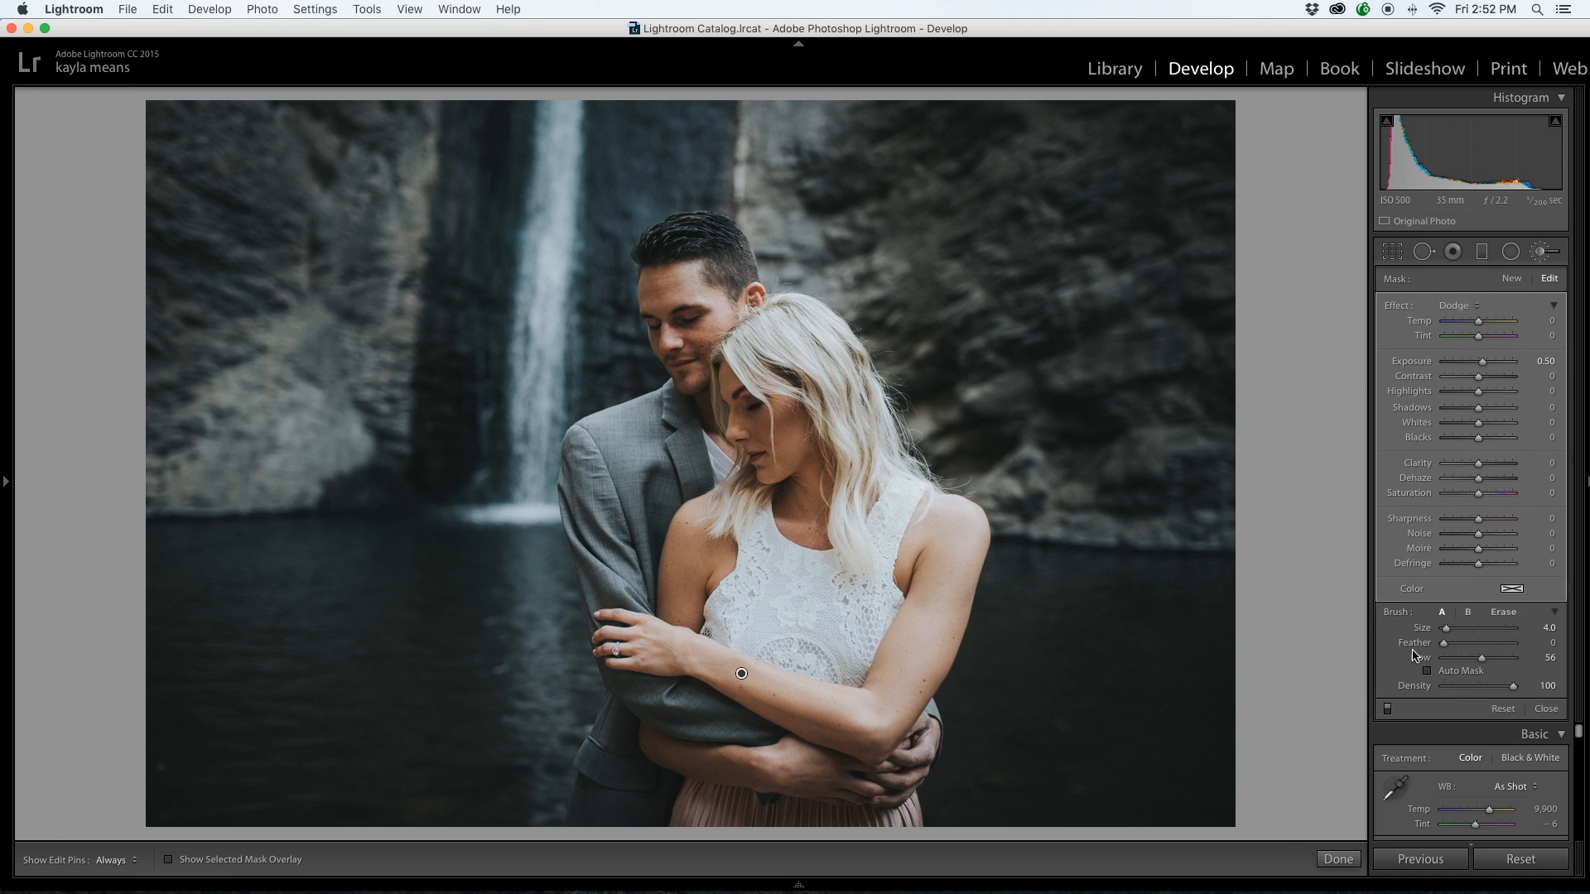
pyautogui.press('super+z')
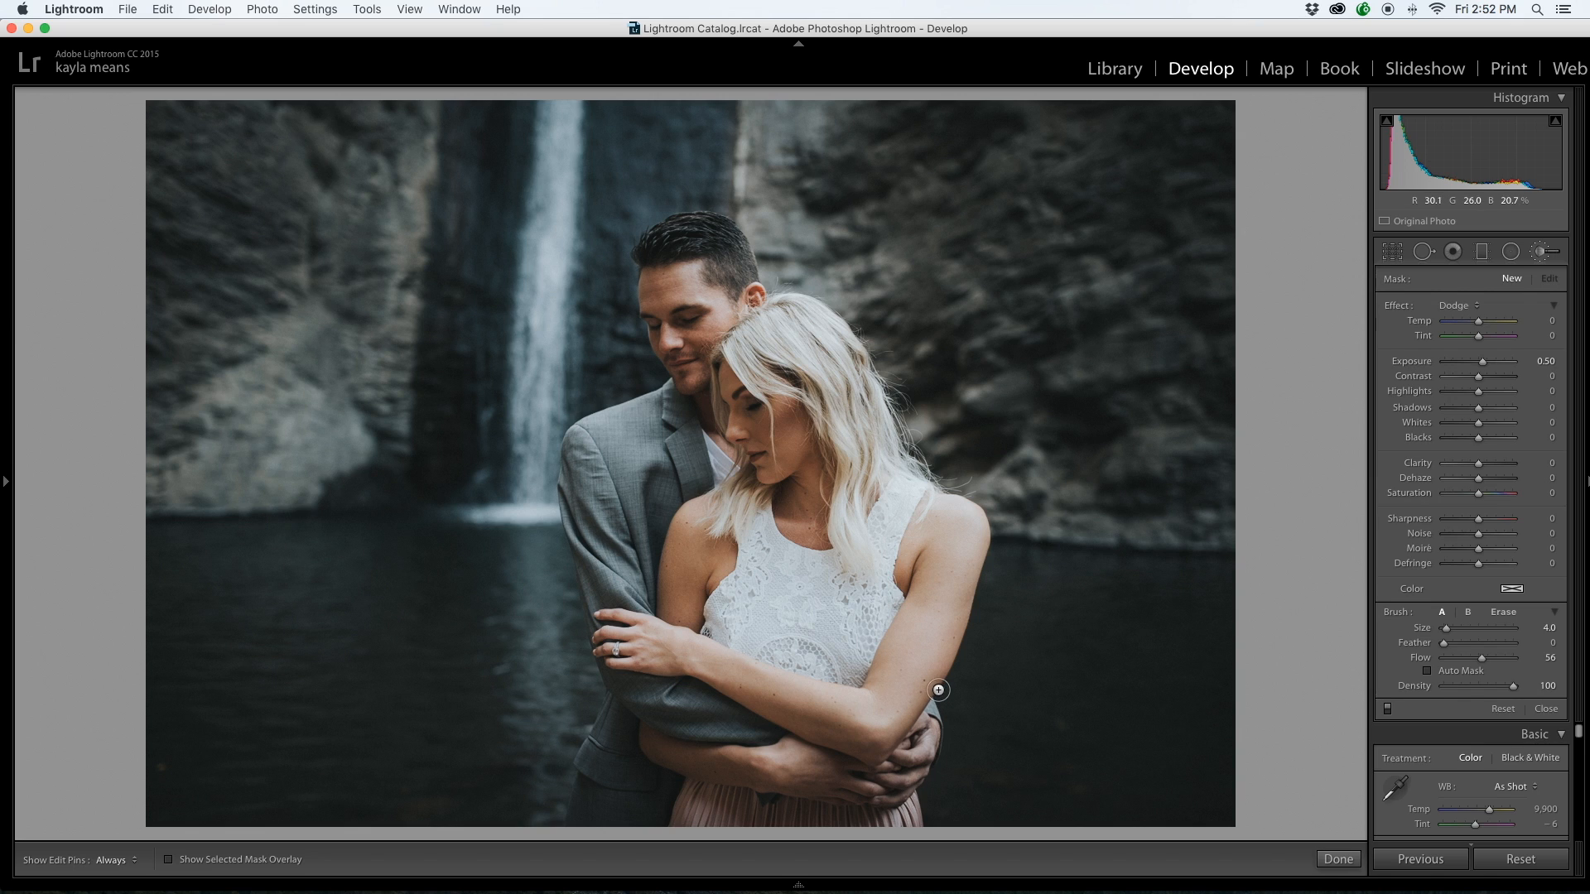
# Set the brush feather to 100, adjust the brush size and dodge the woman's upper arm from shoulder to elbow
pyautogui.moveTo(1443, 643); pyautogui.dragTo(1520, 646)
pyautogui.press(']')
pyautogui.press(']')
pyautogui.press(']')
pyautogui.press(']')
pyautogui.press(']')
pyautogui.press(']')
pyautogui.press(']')
pyautogui.press(']')
pyautogui.press('[')
pyautogui.press('[')
pyautogui.press('[')
pyautogui.press('[')
pyautogui.press('[')
pyautogui.press('[')
pyautogui.press('[')
pyautogui.moveTo(948, 539)
pyautogui.mouseDown()
pyautogui.moveTo(908, 654)
pyautogui.moveTo(880, 682)
pyautogui.moveTo(759, 687)
pyautogui.moveTo(701, 666)
pyautogui.moveTo(885, 706)
pyautogui.mouseUp()
# Dodge the couple's crossed forearms and hands, reducing the brush size from 6 as the areas get narrower
pyautogui.press('[')
pyautogui.press('[')
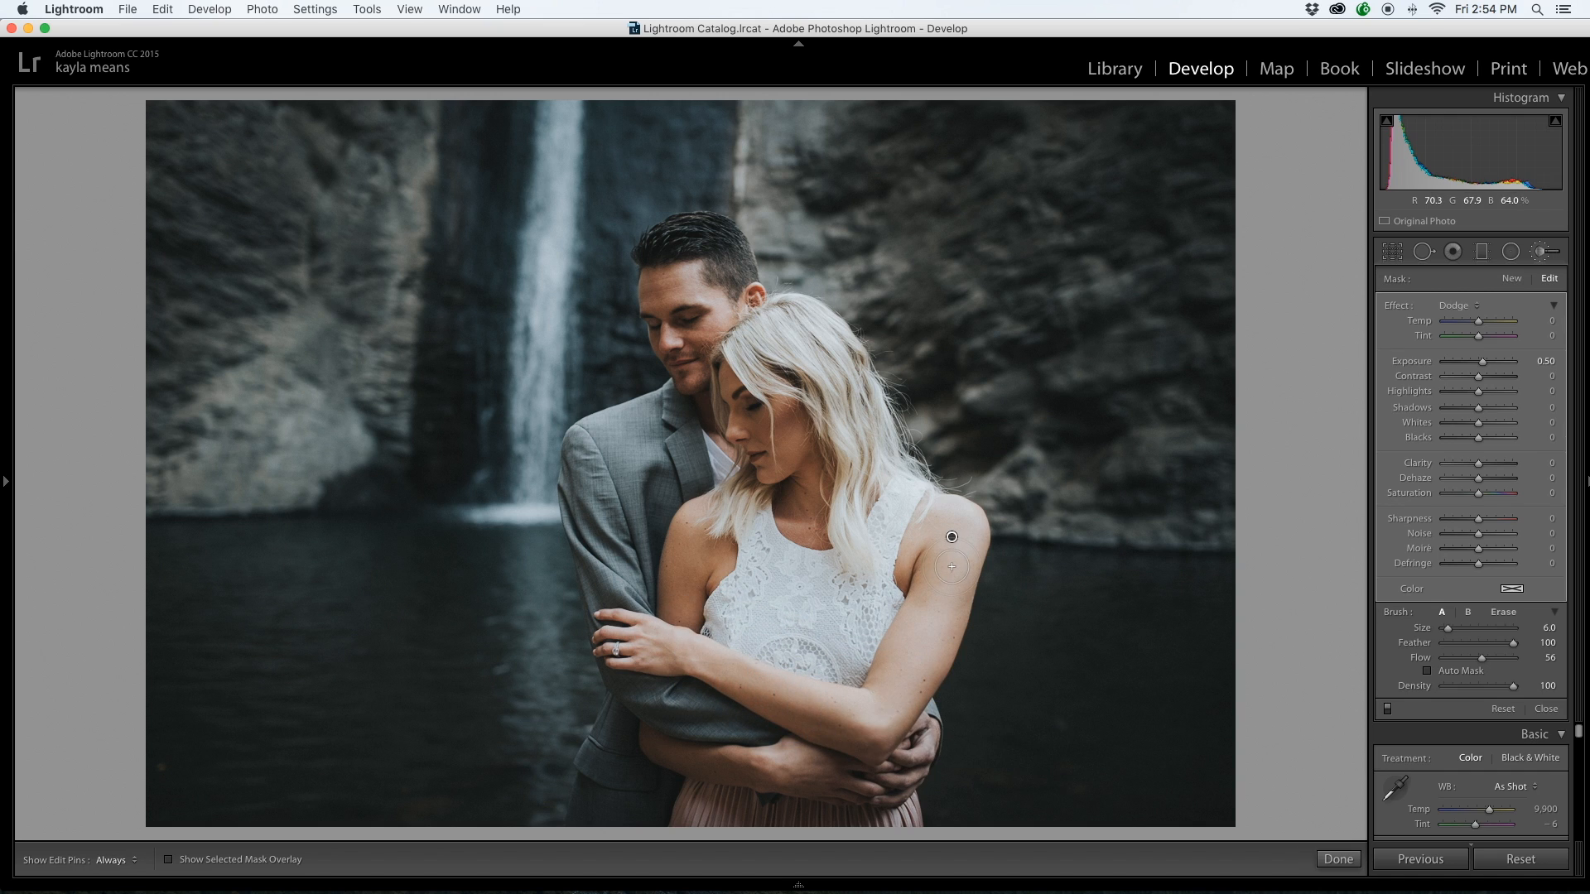
pyautogui.press('h')
pyautogui.press('h')
pyautogui.press('h')
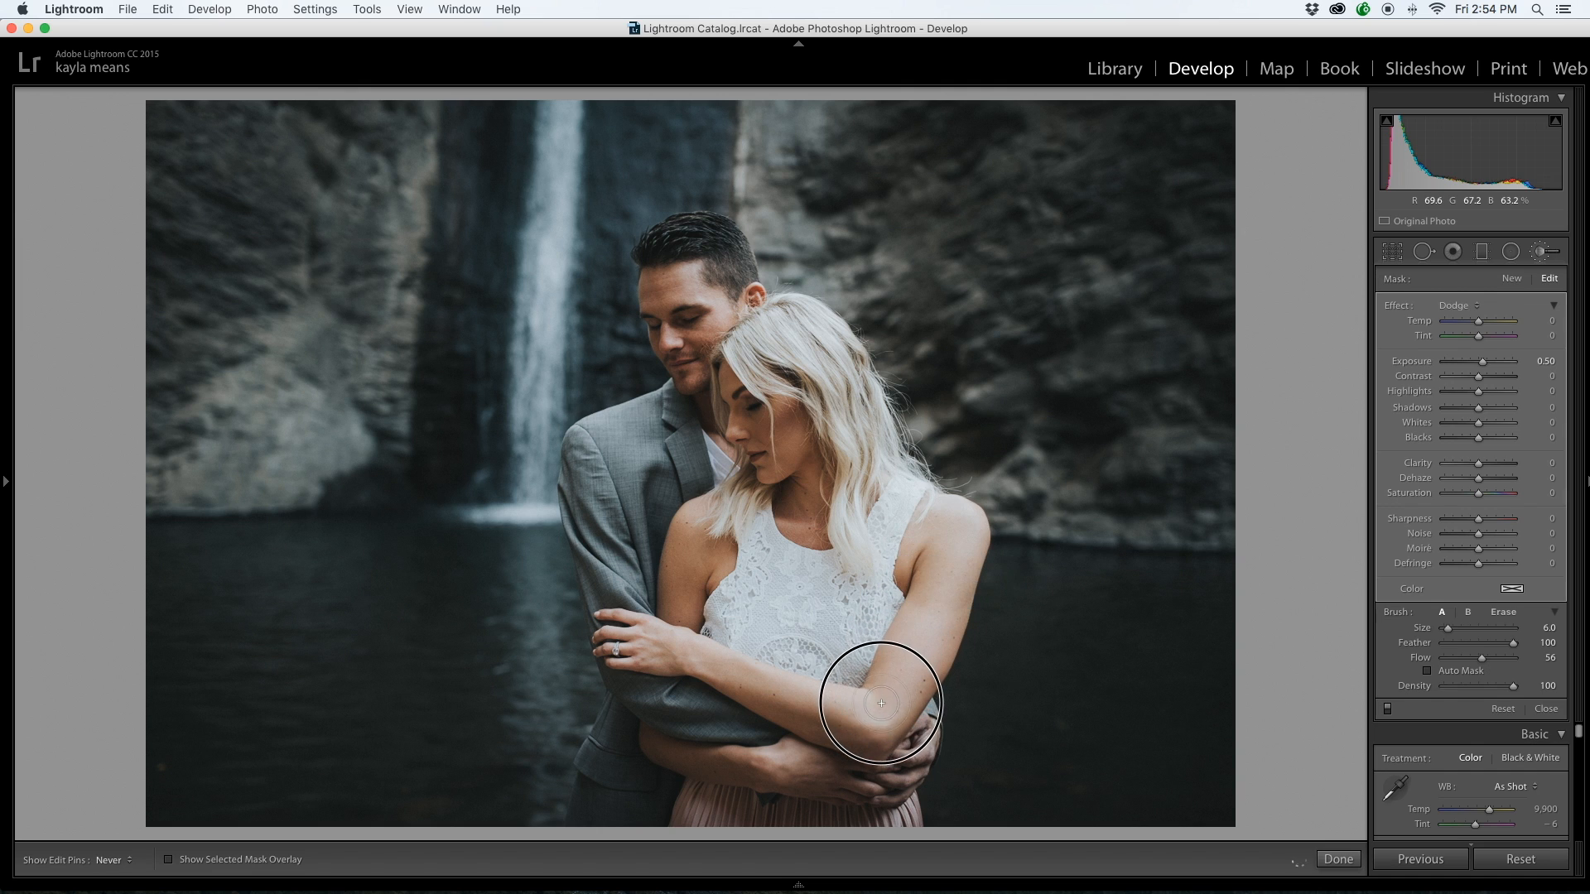
pyautogui.moveTo(697, 649); pyautogui.dragTo(659, 638)
pyautogui.press('[')
pyautogui.moveTo(762, 757); pyautogui.dragTo(830, 764)
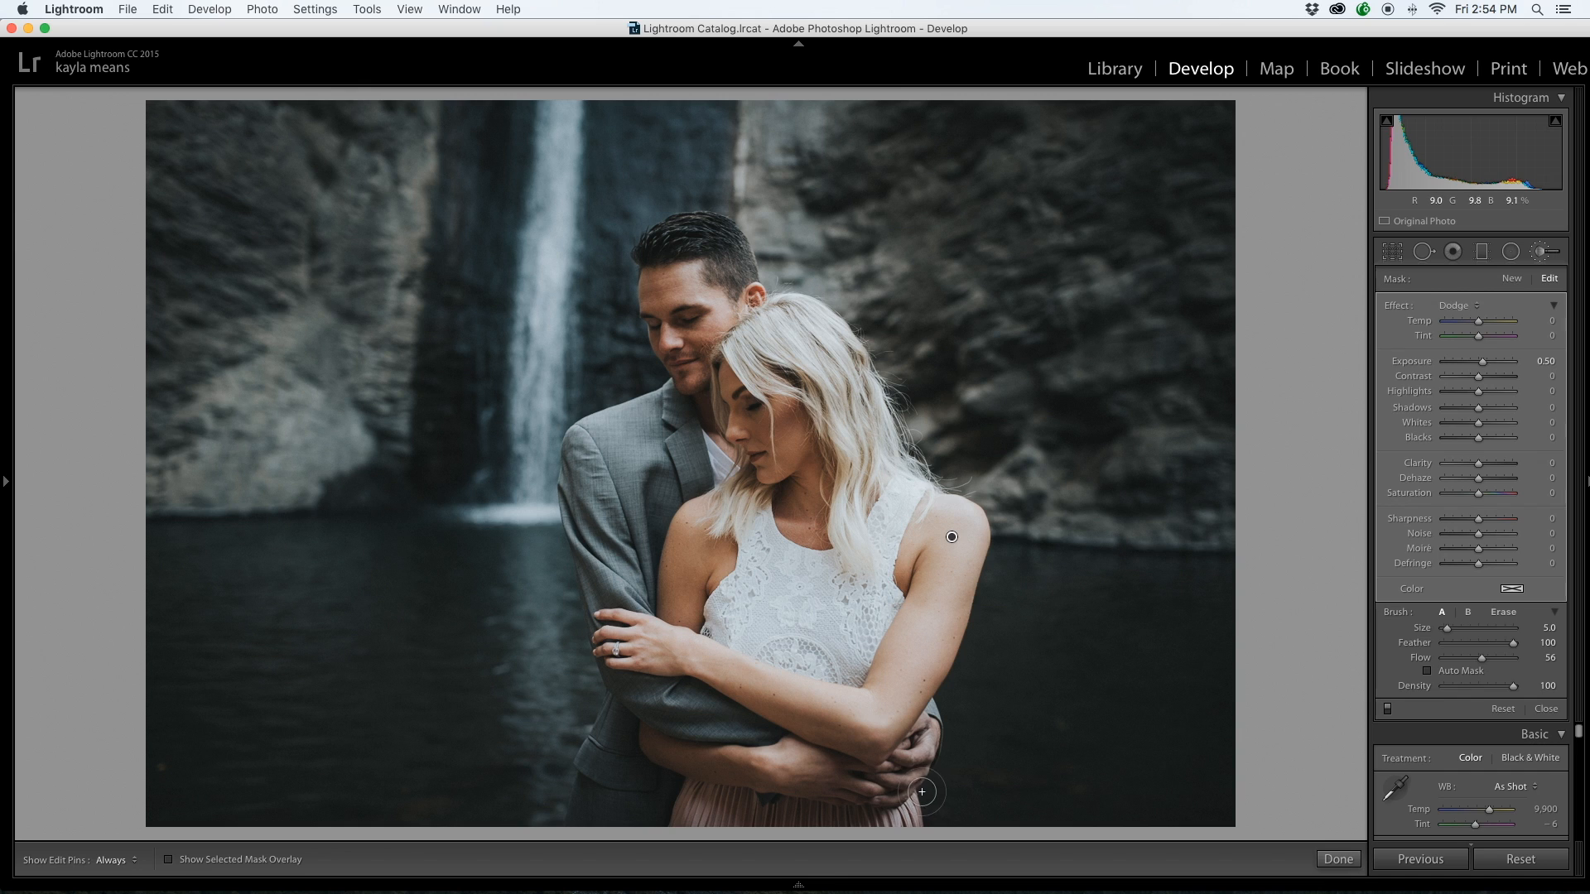
pyautogui.press('[')
pyautogui.moveTo(921, 742); pyautogui.dragTo(887, 773)
# Dodge the woman's upper chest and shoulder with a progressively smaller brush
pyautogui.moveTo(703, 514)
pyautogui.mouseDown()
pyautogui.moveTo(686, 520)
pyautogui.moveTo(818, 530)
pyautogui.mouseUp()
pyautogui.press('[')
pyautogui.moveTo(953, 507)
pyautogui.mouseDown()
pyautogui.moveTo(969, 515)
pyautogui.moveTo(952, 534)
pyautogui.mouseUp()
pyautogui.press('[')
# Dodge the woman's face and neck and the man's face, enlarging the brush to size 4 for the broader areas
pyautogui.moveTo(732, 412)
pyautogui.mouseDown()
pyautogui.moveTo(730, 427)
pyautogui.moveTo(750, 393)
pyautogui.moveTo(782, 414)
pyautogui.mouseUp()
pyautogui.press(']')
pyautogui.press(']')
pyautogui.press(']')
pyautogui.moveTo(815, 473); pyautogui.dragTo(818, 515)
pyautogui.moveTo(779, 399); pyautogui.dragTo(765, 415)
pyautogui.moveTo(687, 278); pyautogui.dragTo(721, 301)
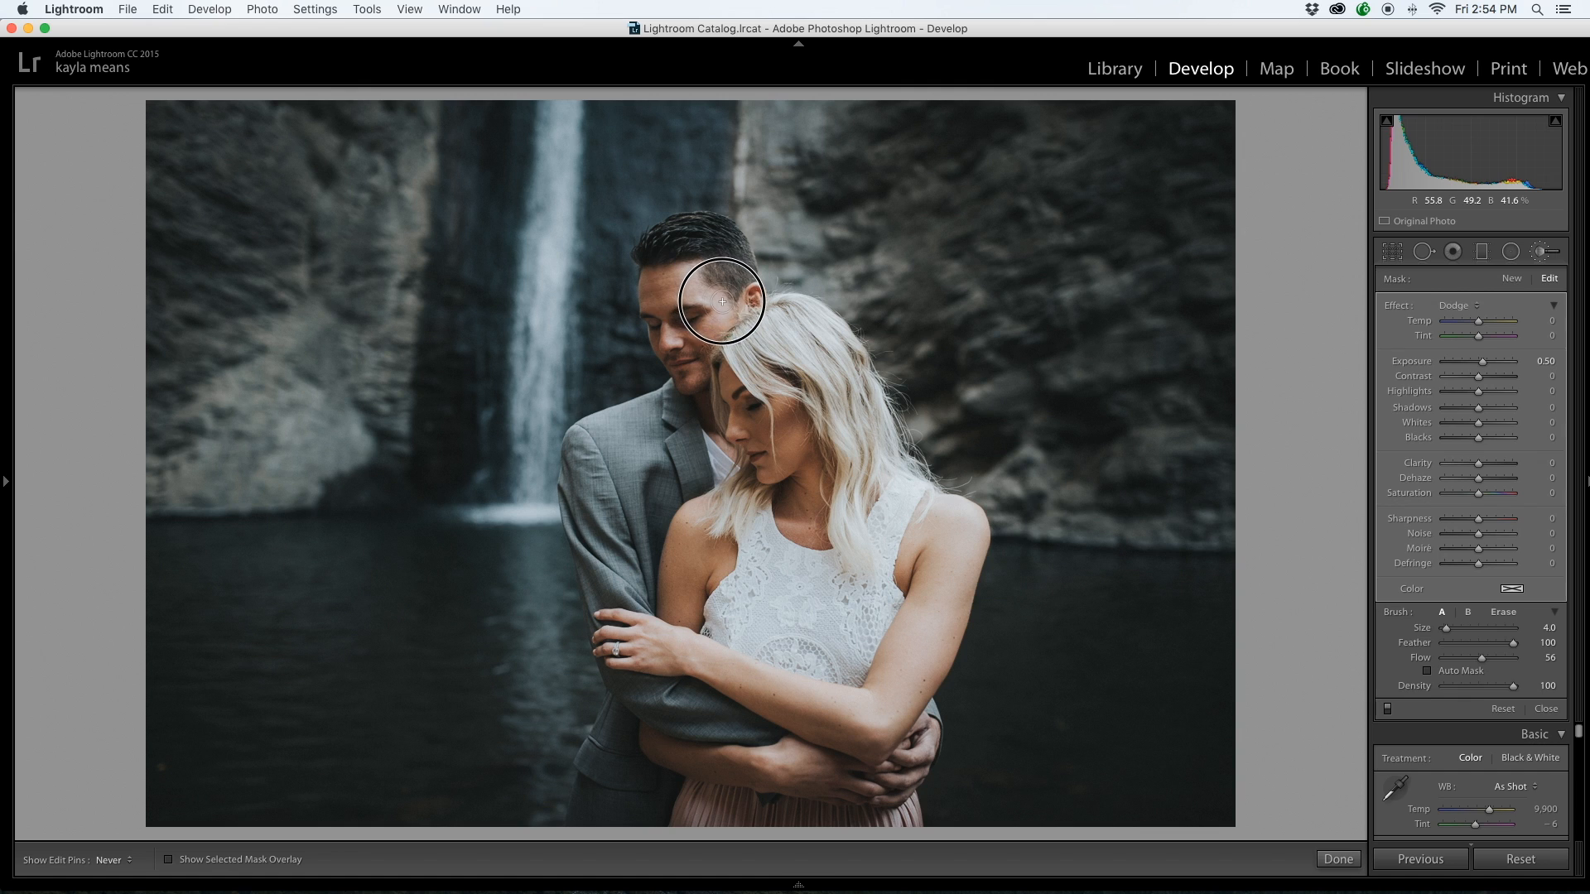
pyautogui.click(706, 328)
pyautogui.press('h')
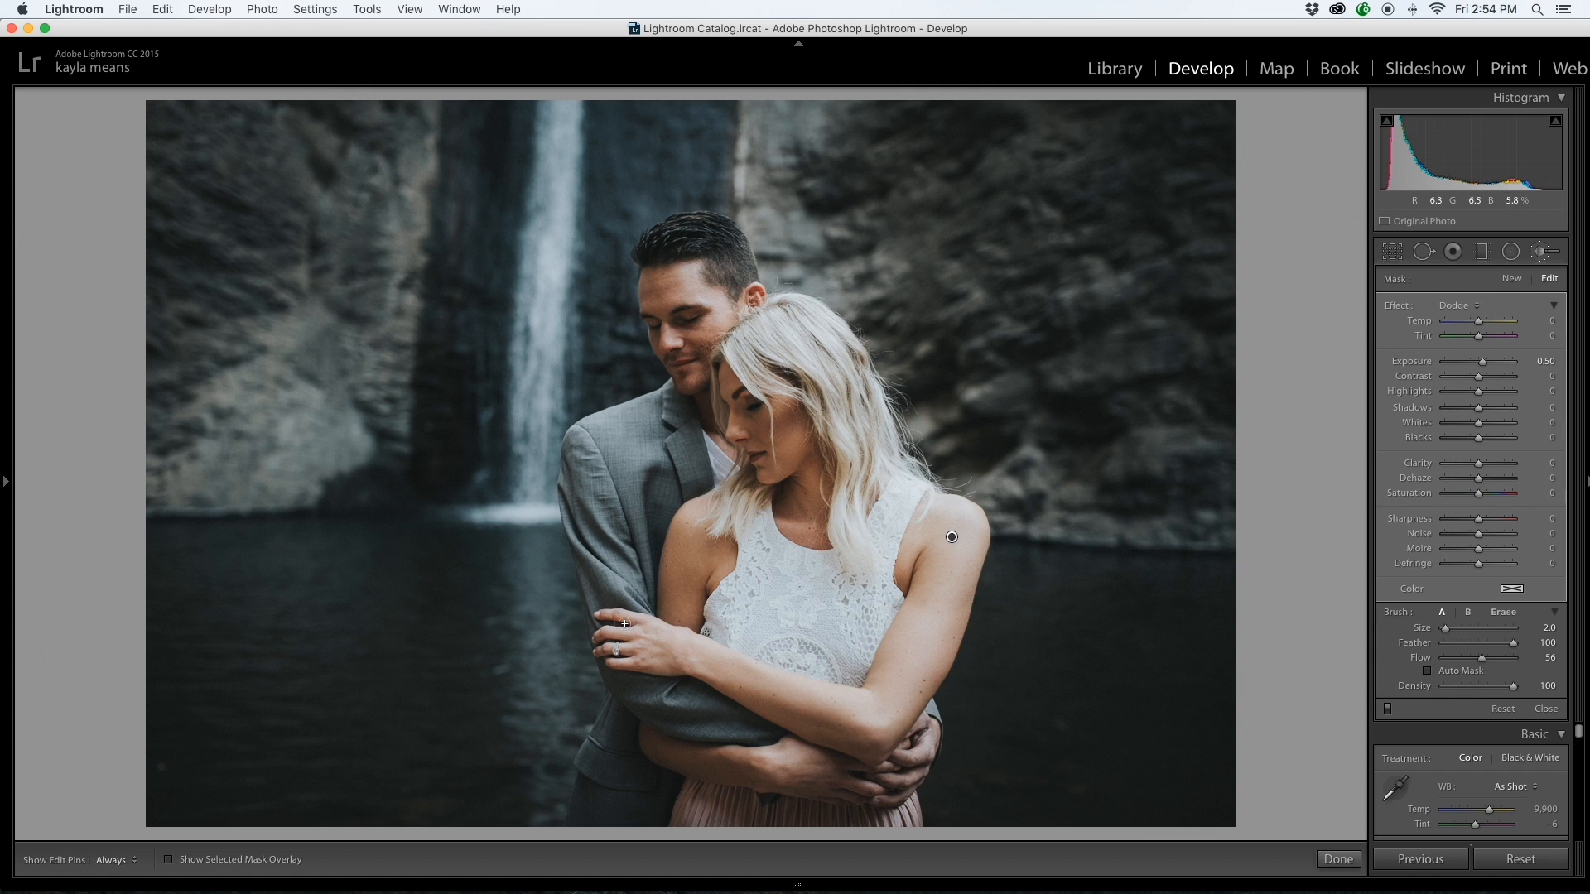
# Dodge the hand with the ring using a small brush of size 2 to 3, and finish the Dodge brush
pyautogui.click(616, 650)
pyautogui.moveTo(622, 630)
pyautogui.mouseDown()
pyautogui.moveTo(642, 633)
pyautogui.moveTo(627, 611)
pyautogui.moveTo(655, 616)
pyautogui.moveTo(611, 651)
pyautogui.moveTo(641, 662)
pyautogui.mouseUp()
pyautogui.press('h')
pyautogui.press(']')
pyautogui.press('h')
pyautogui.click(1324, 860)
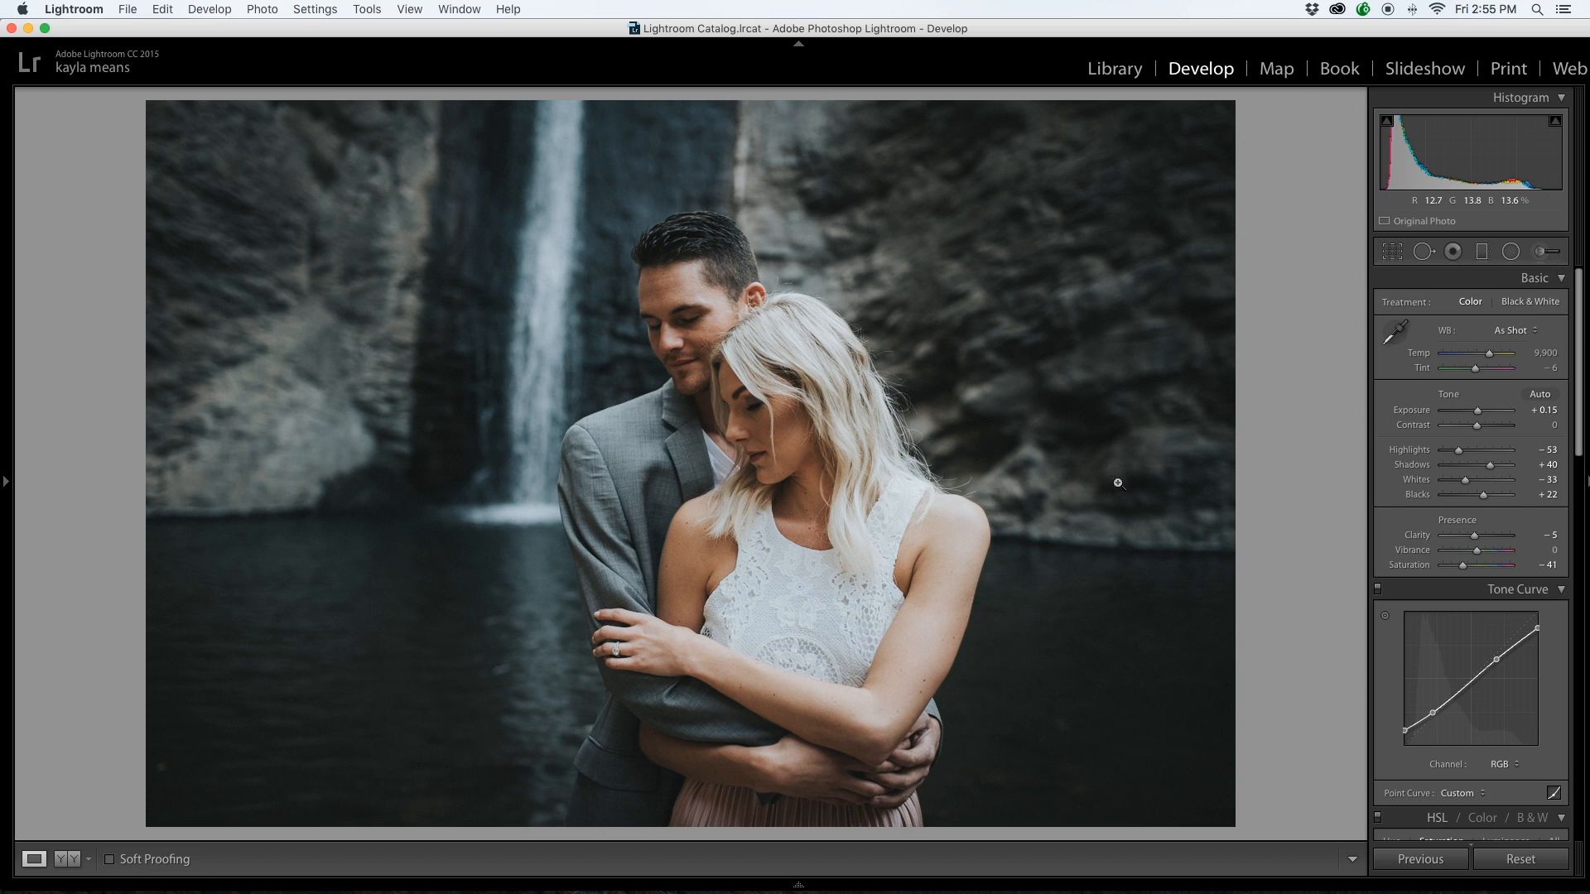
# Start a new adjustment brush with the Burn effect
pyautogui.click(1545, 252)
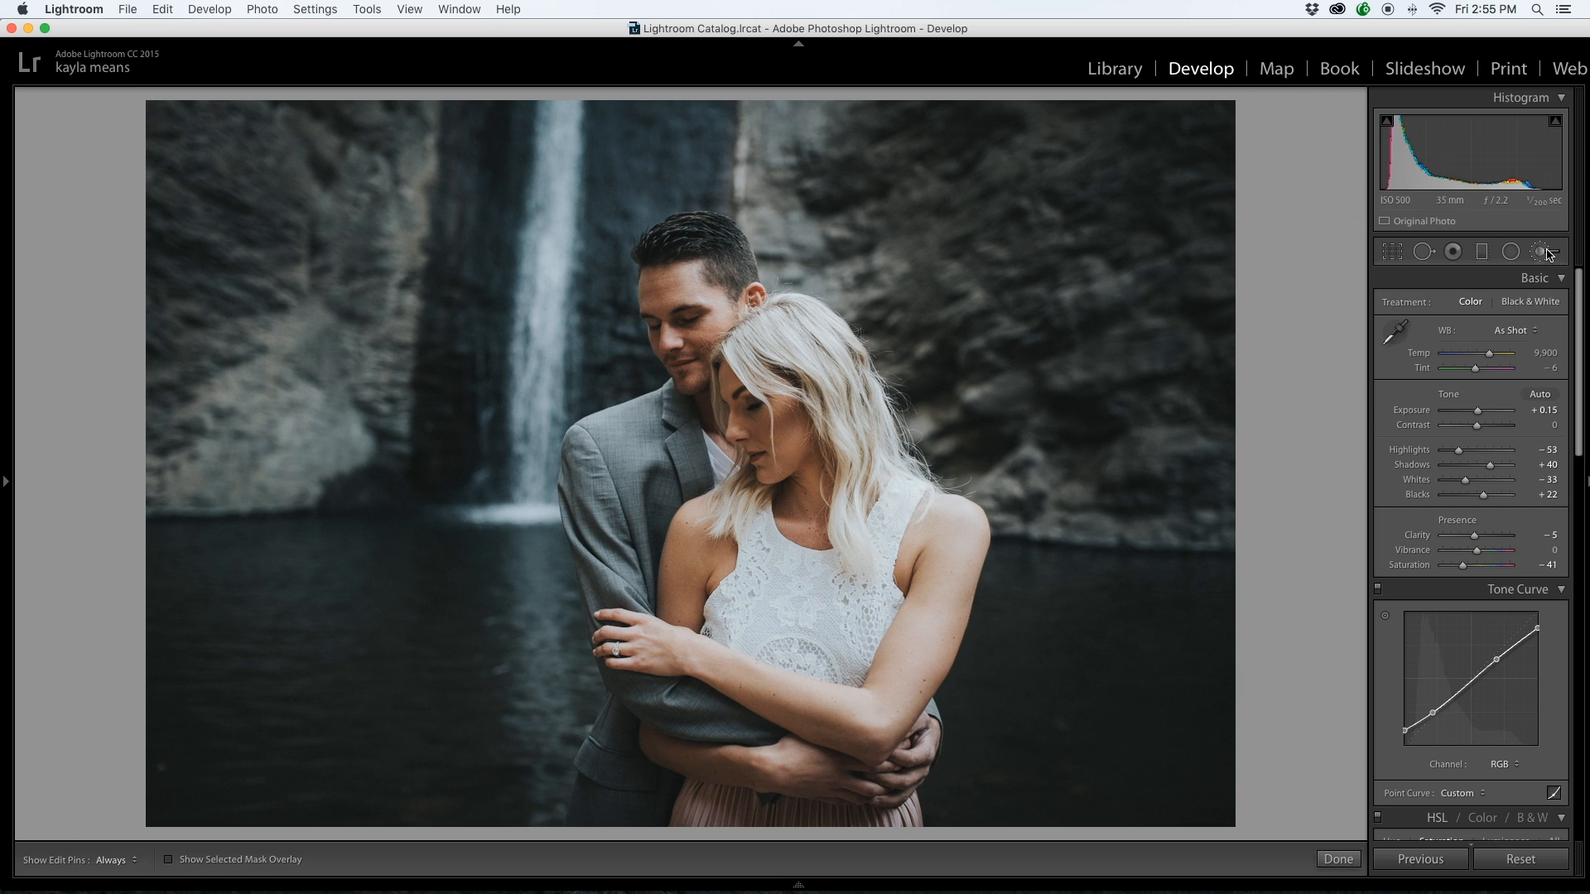
pyautogui.click(1475, 306)
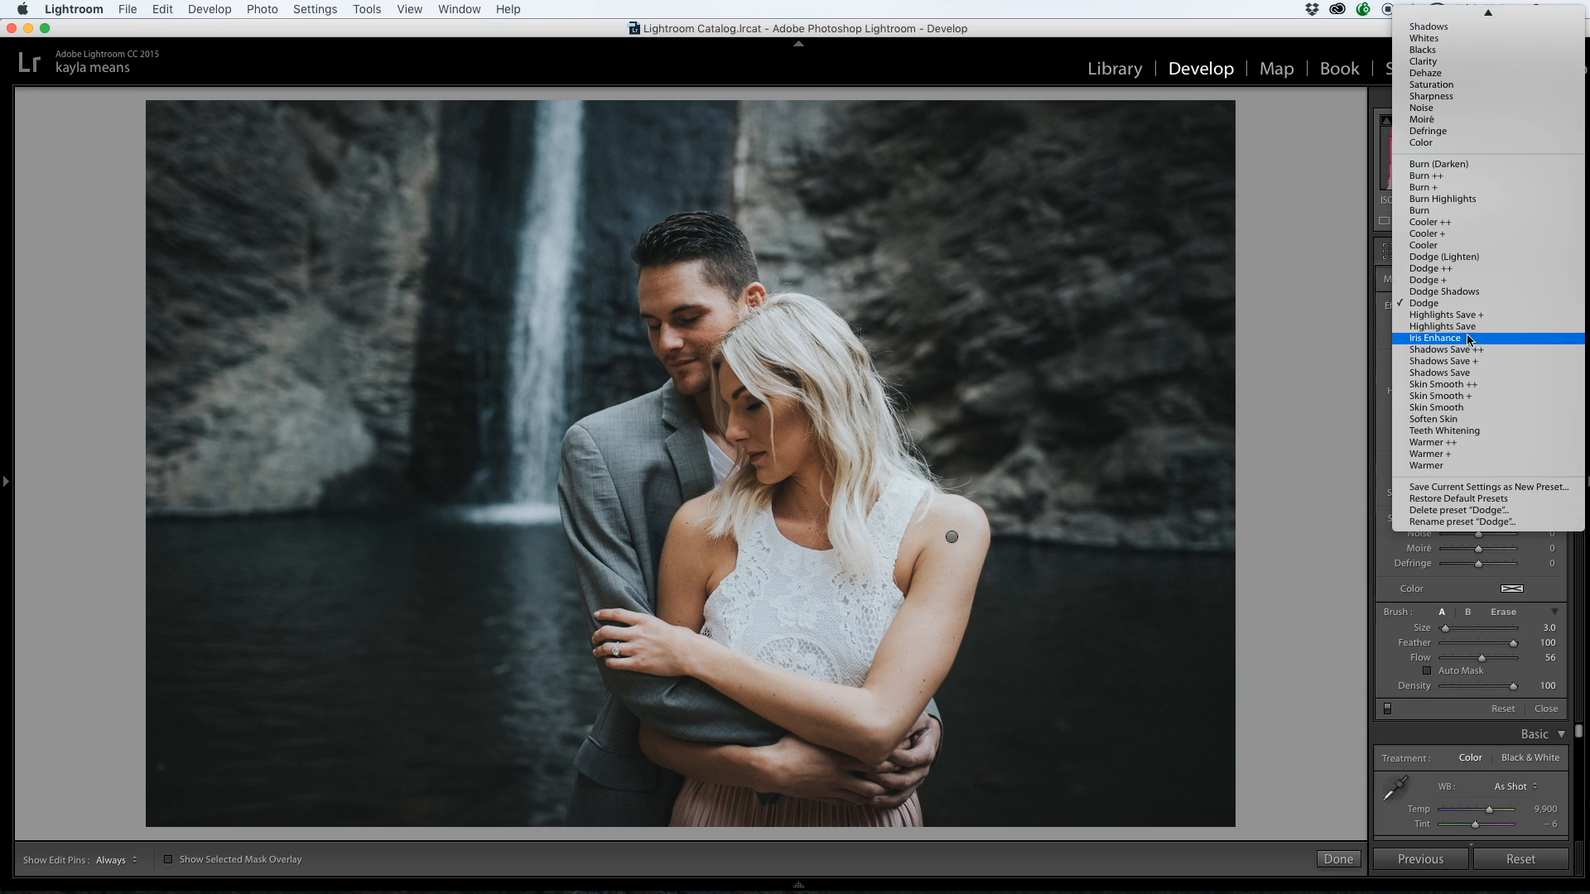
pyautogui.click(1457, 211)
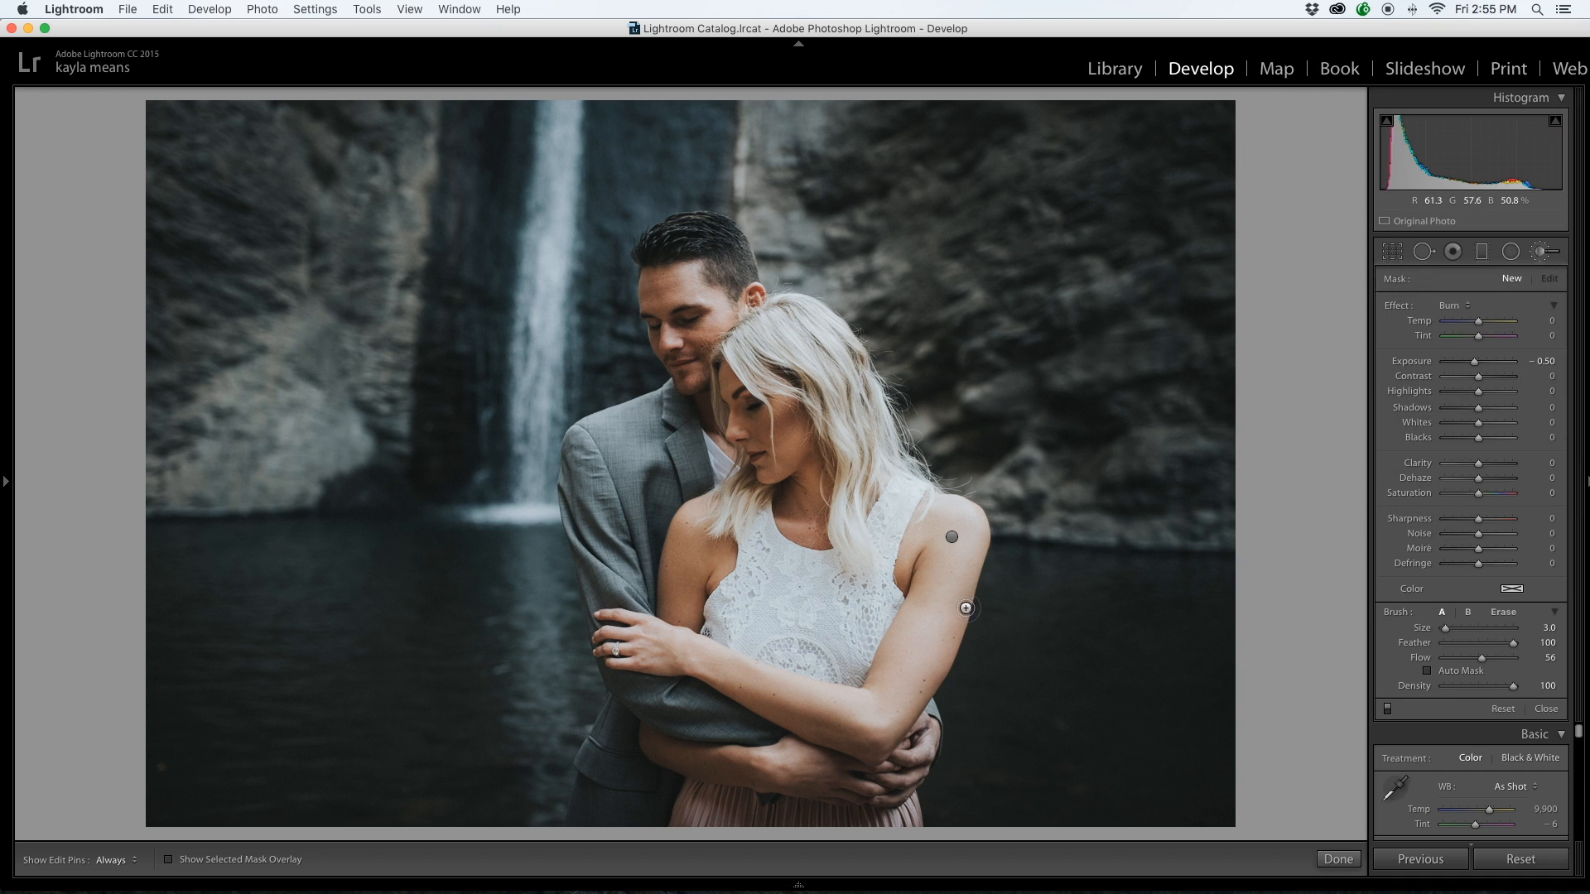
# Burn the shadowed underside of the woman's upper forearm and elbow with brush size 3, and undo the last stroke
pyautogui.scroll(3, 731, 687)
pyautogui.scroll(-3, 731, 687)
pyautogui.press('h')
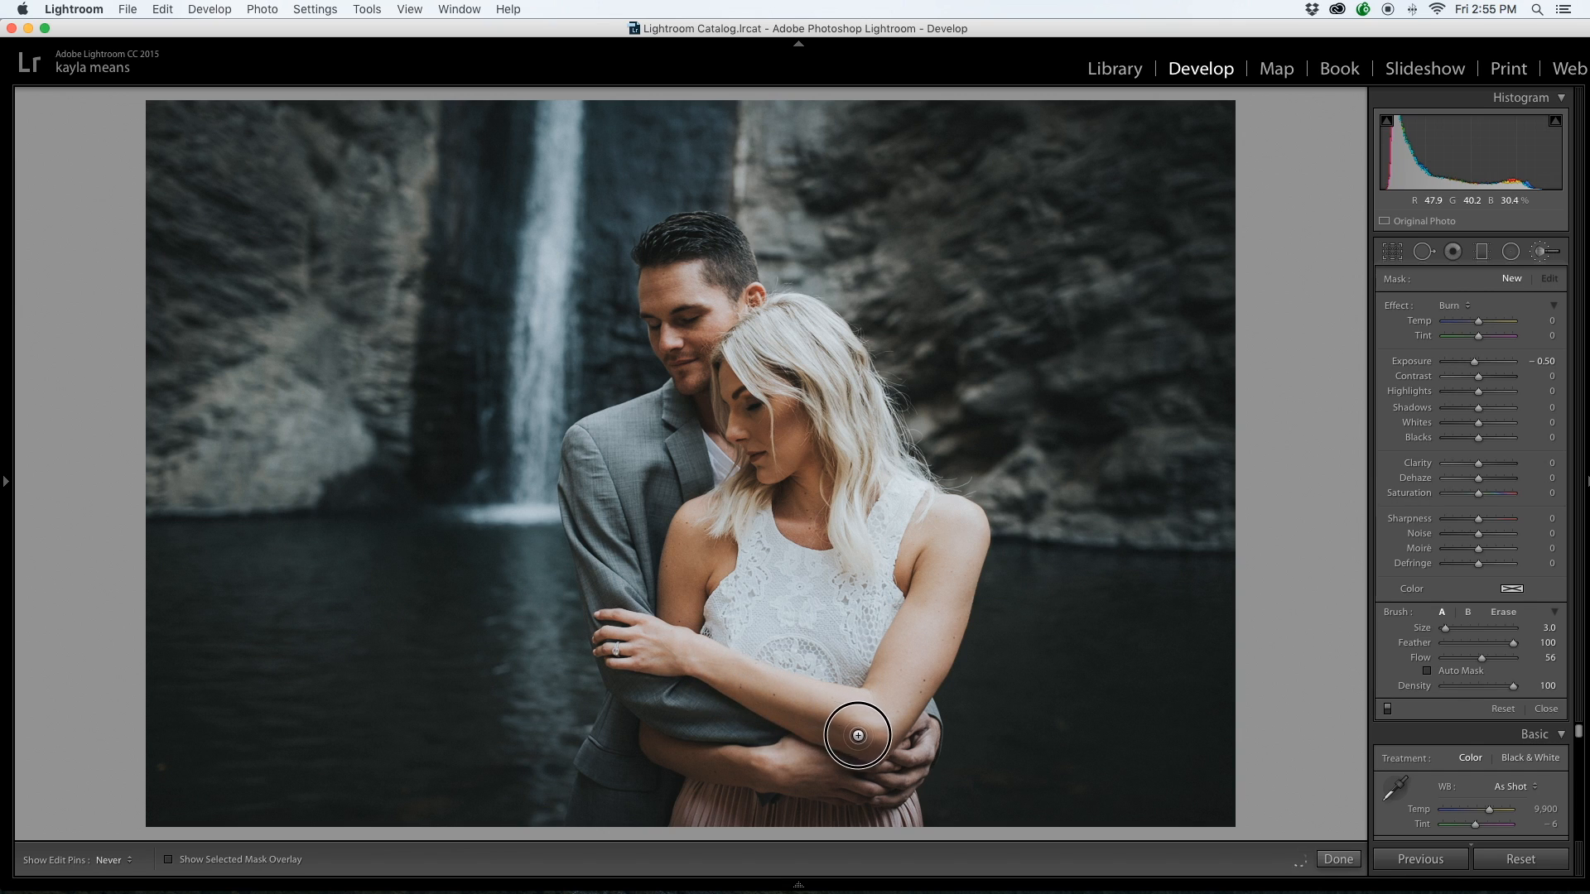
pyautogui.press('h')
pyautogui.press('h')
pyautogui.press('h')
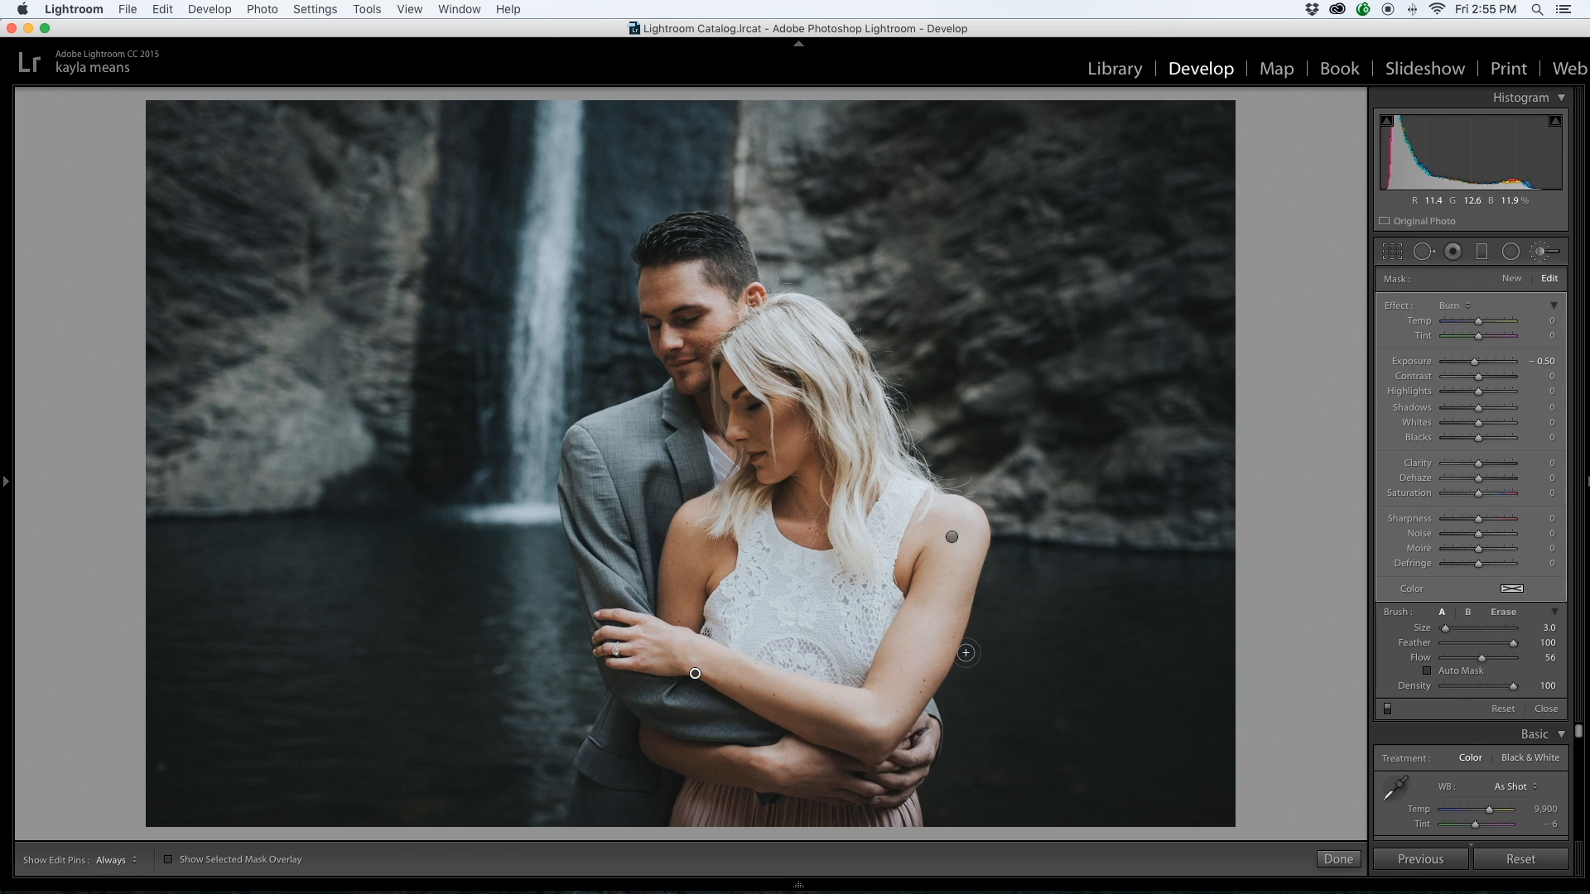
pyautogui.press('h')
pyautogui.press('h')
pyautogui.press('super+z')
# Burn the shadows along the lower crossed arm and at the base of the woman's neck, reducing the brush to size 2
pyautogui.press('h')
pyautogui.scroll(6, 976, 631)
pyautogui.scroll(-3, 976, 631)
pyautogui.press('h')
pyautogui.moveTo(653, 752); pyautogui.dragTo(846, 790)
pyautogui.press('h')
pyautogui.press('h')
pyautogui.press('h')
pyautogui.press('h')
pyautogui.press('h')
pyautogui.press('h')
pyautogui.press('h')
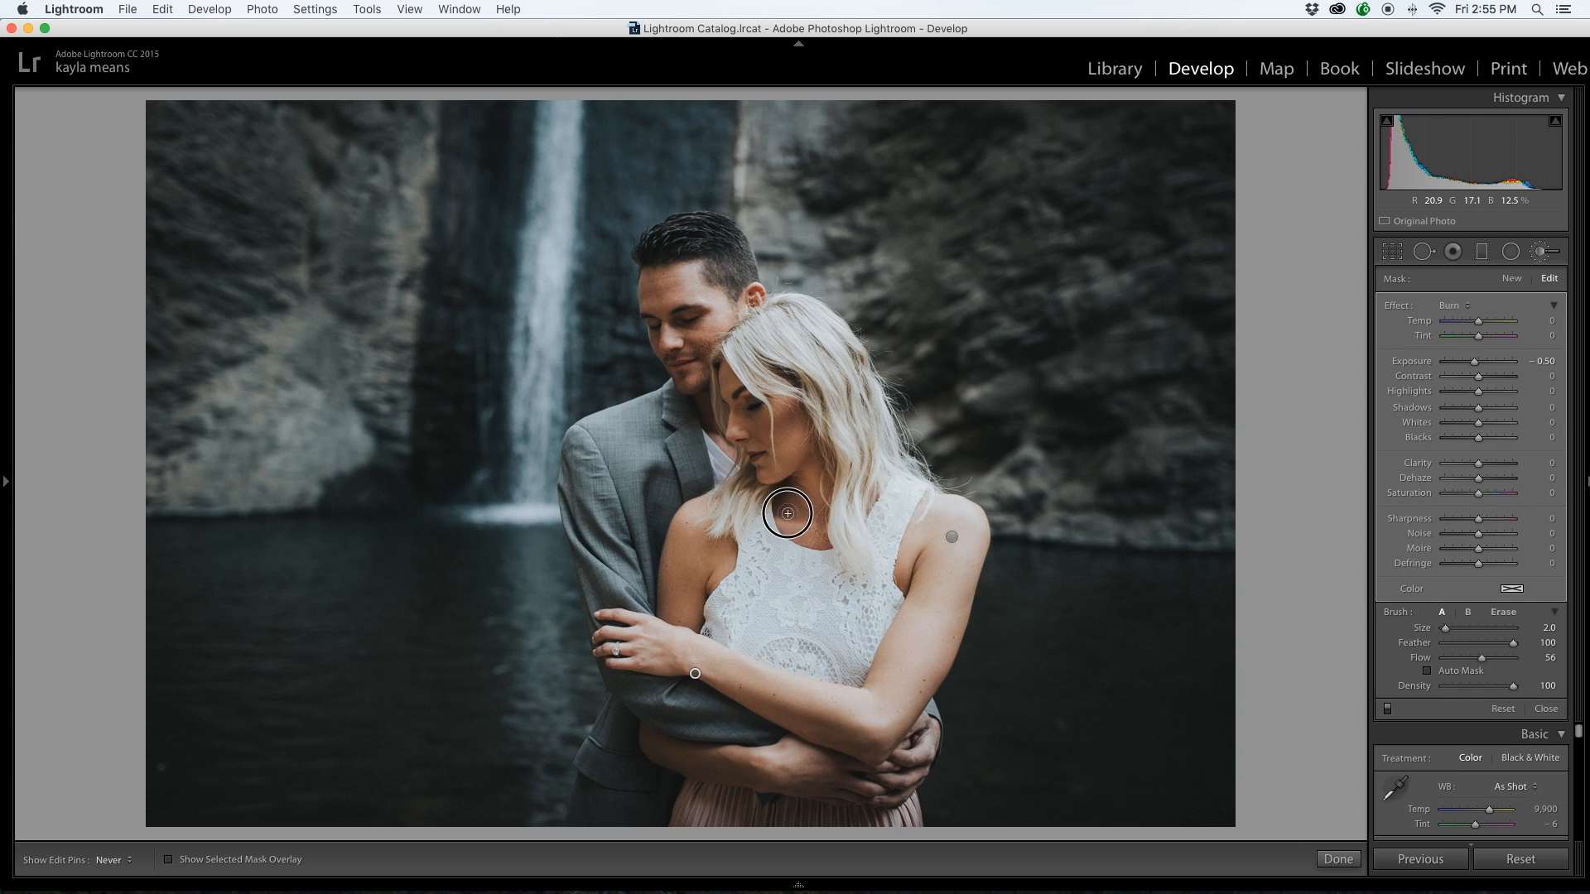
# Try another burn stroke along the woman's neckline, and undo it
pyautogui.press('h')
pyautogui.moveTo(792, 537); pyautogui.dragTo(817, 536)
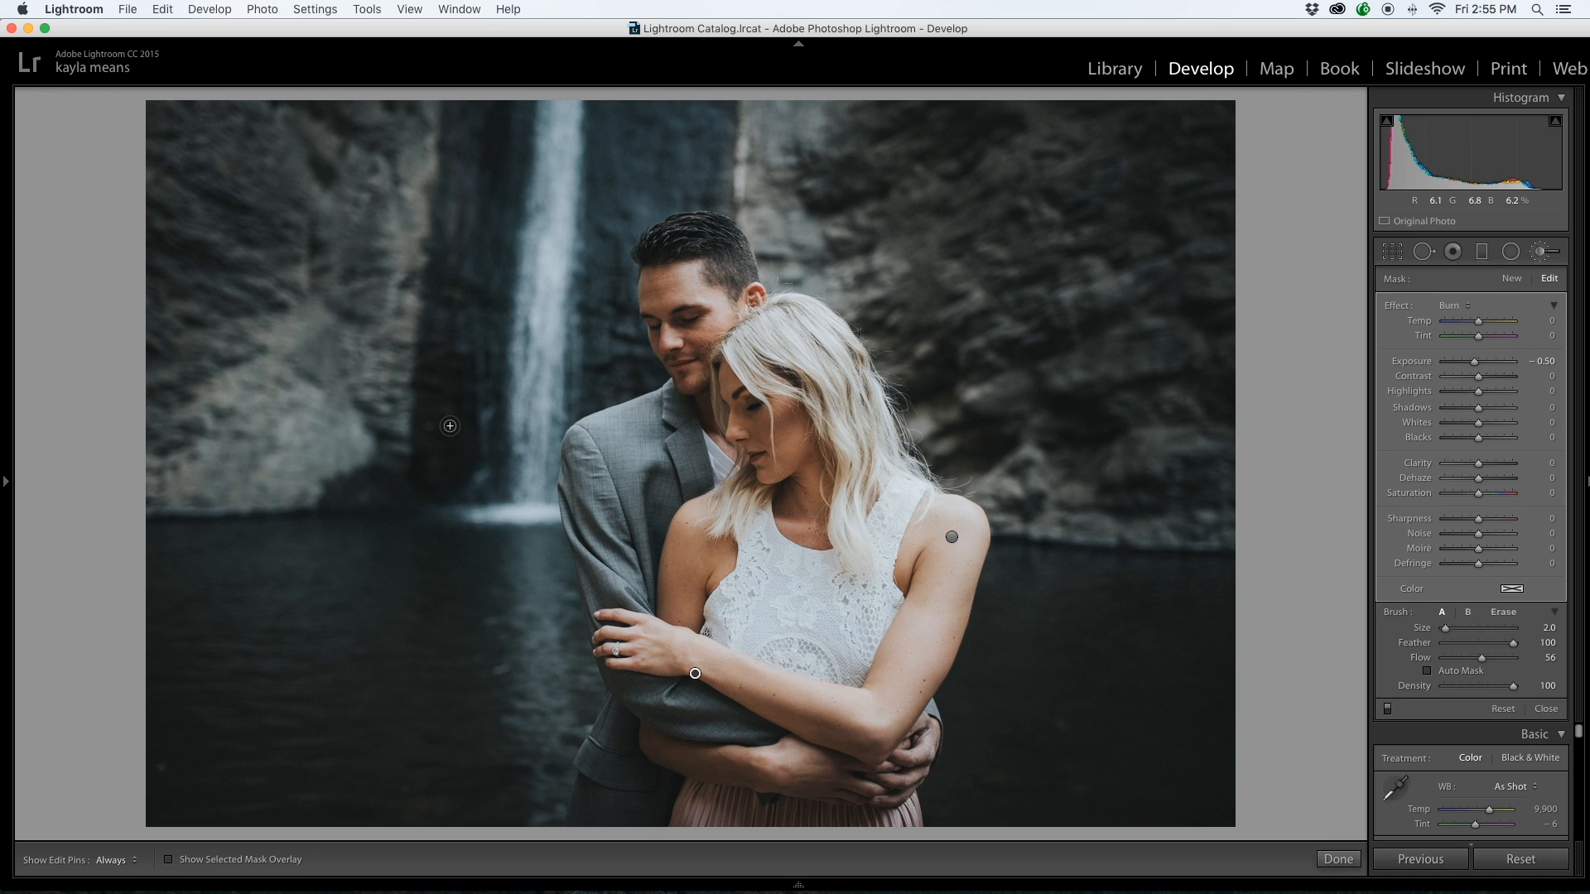
pyautogui.press('cmd+z')
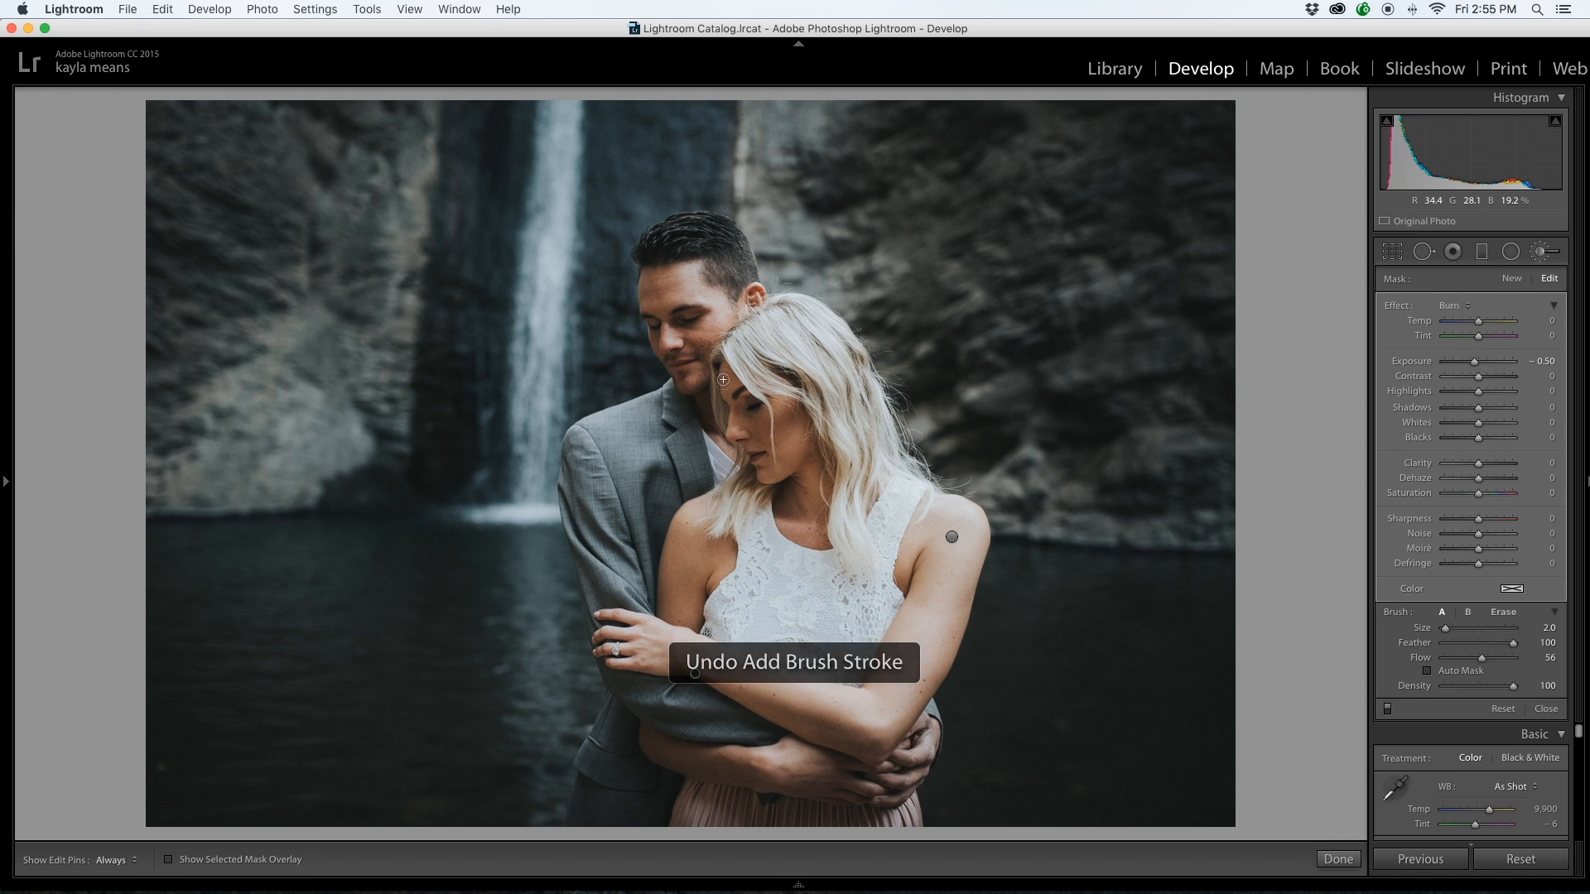
# Set the Burn brush size to 4 and finish the brush adjustments
pyautogui.scroll(7, 758, 425)
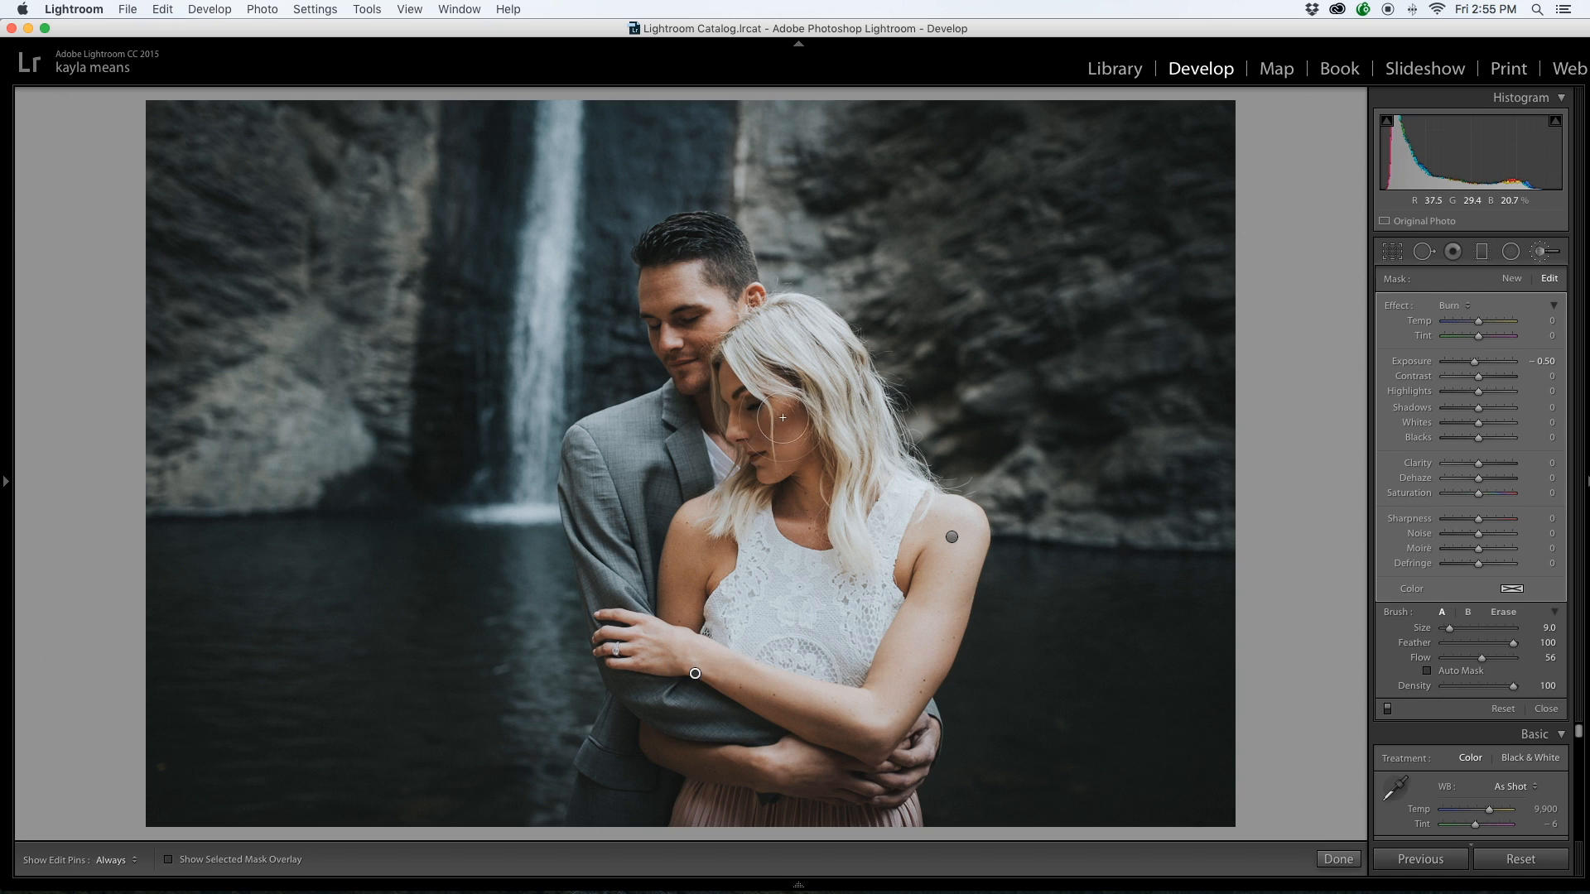
pyautogui.scroll(-3, 787, 401)
pyautogui.scroll(-1, 787, 466)
pyautogui.click(1343, 859)
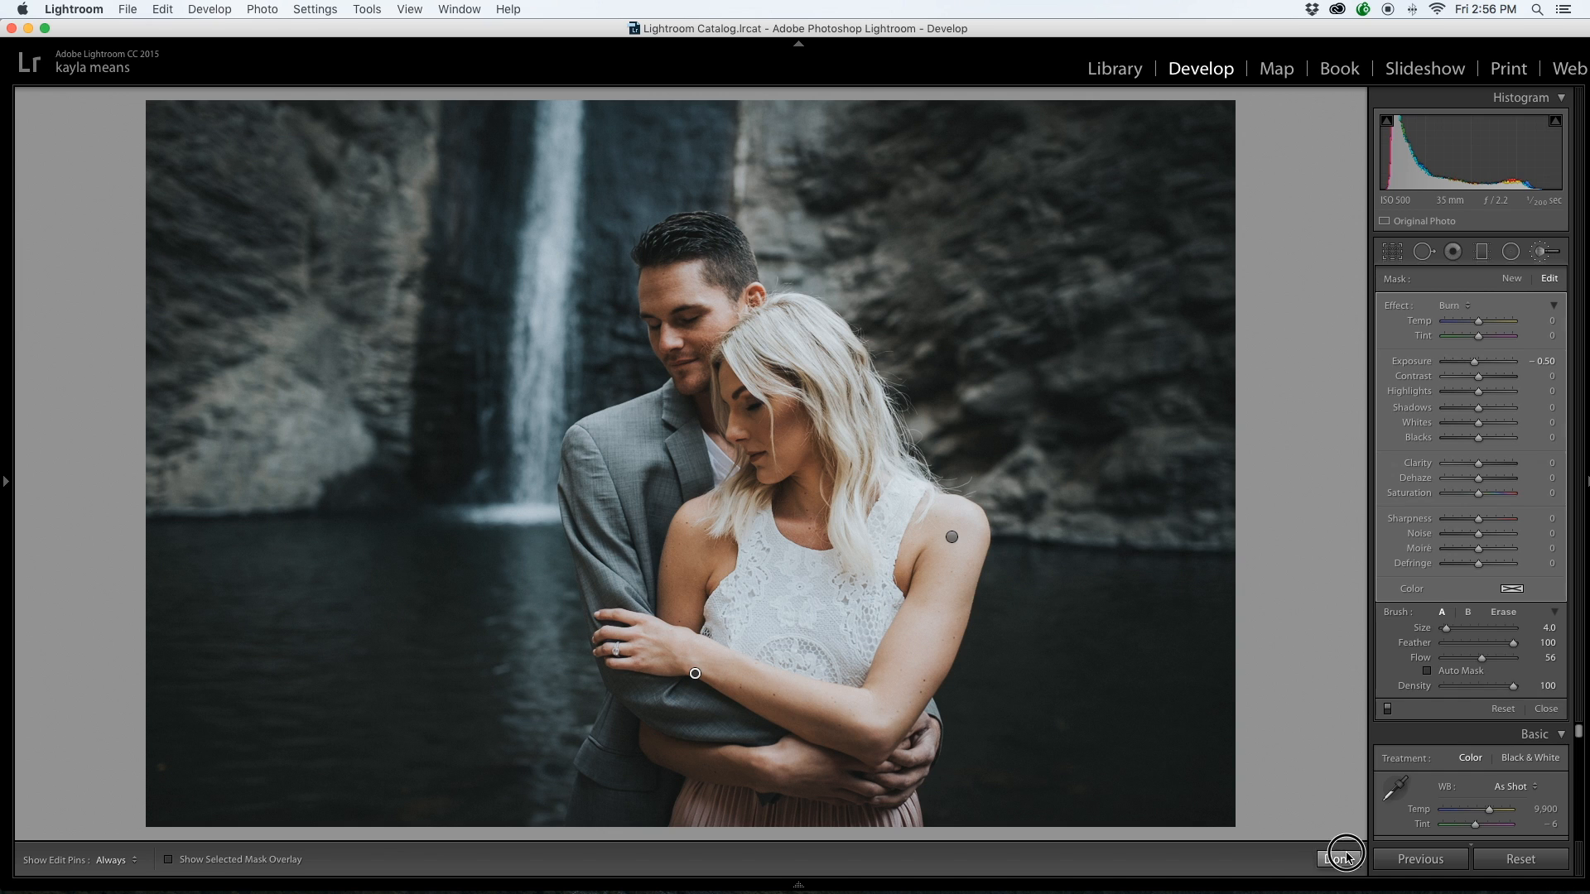
# View the neighbouring DSC_3167-2.psd version of the waterfall photo and return to DSC_3167.NEF
pyautogui.moveTo(585, 886)
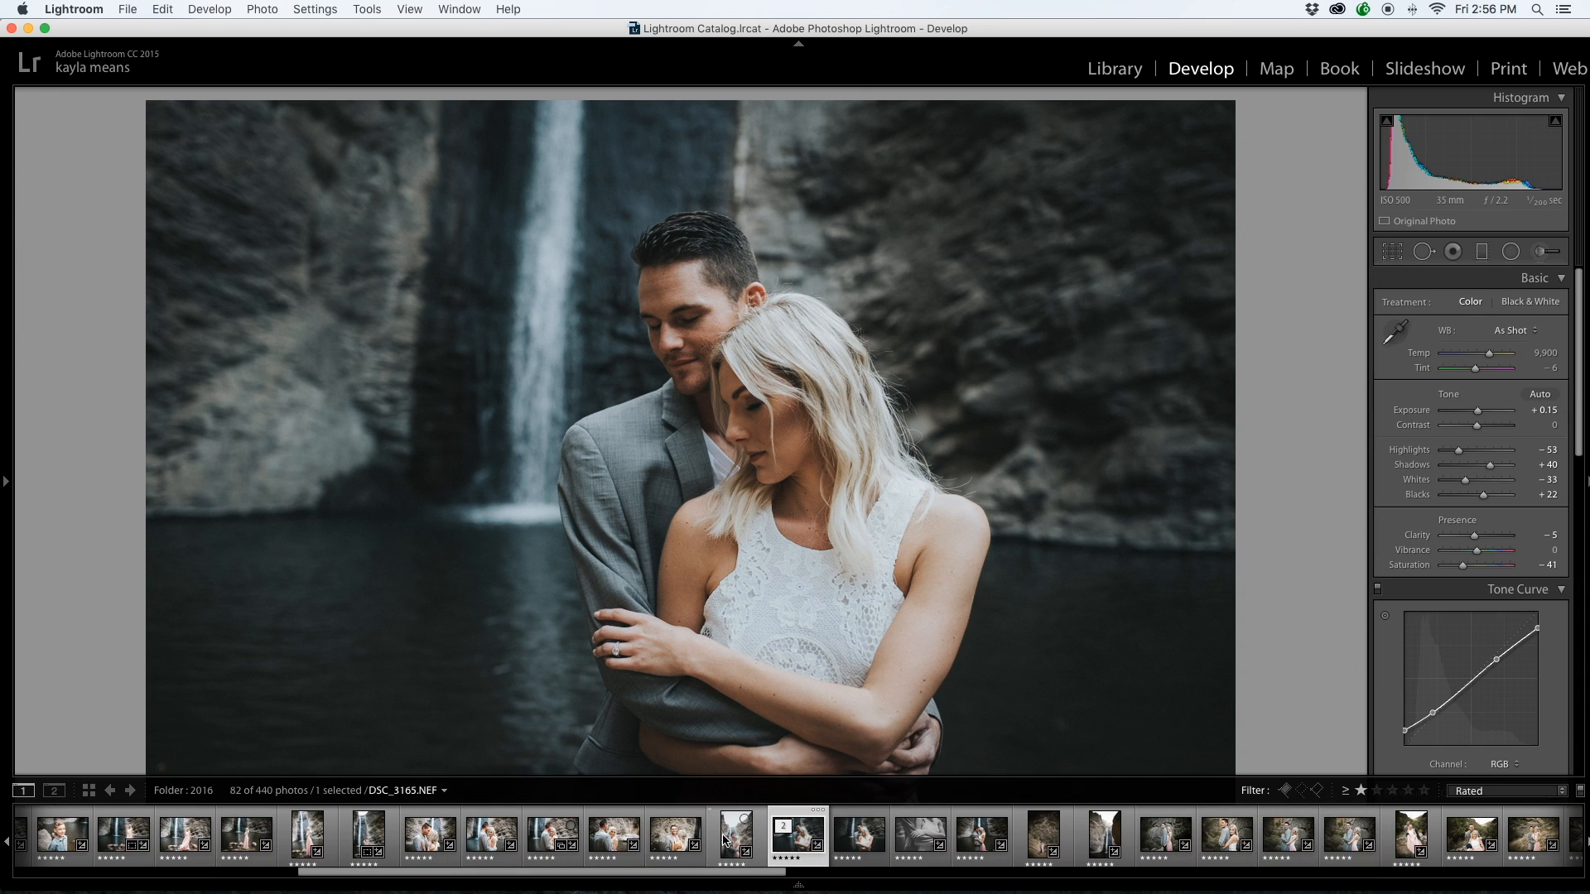
pyautogui.click(859, 853)
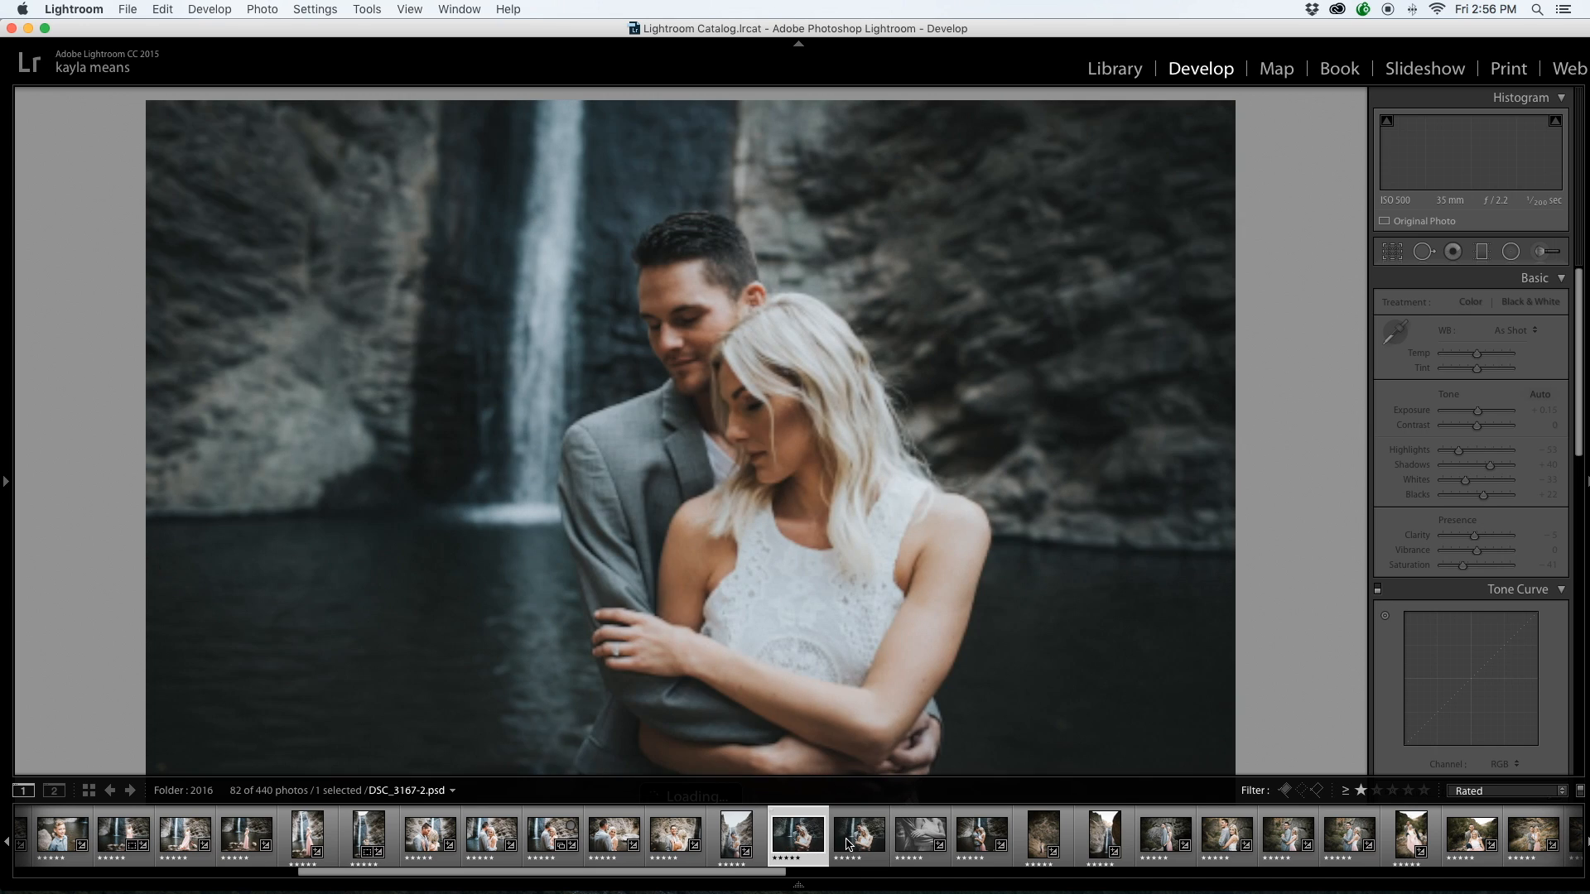
pyautogui.click(846, 843)
pyautogui.click(805, 838)
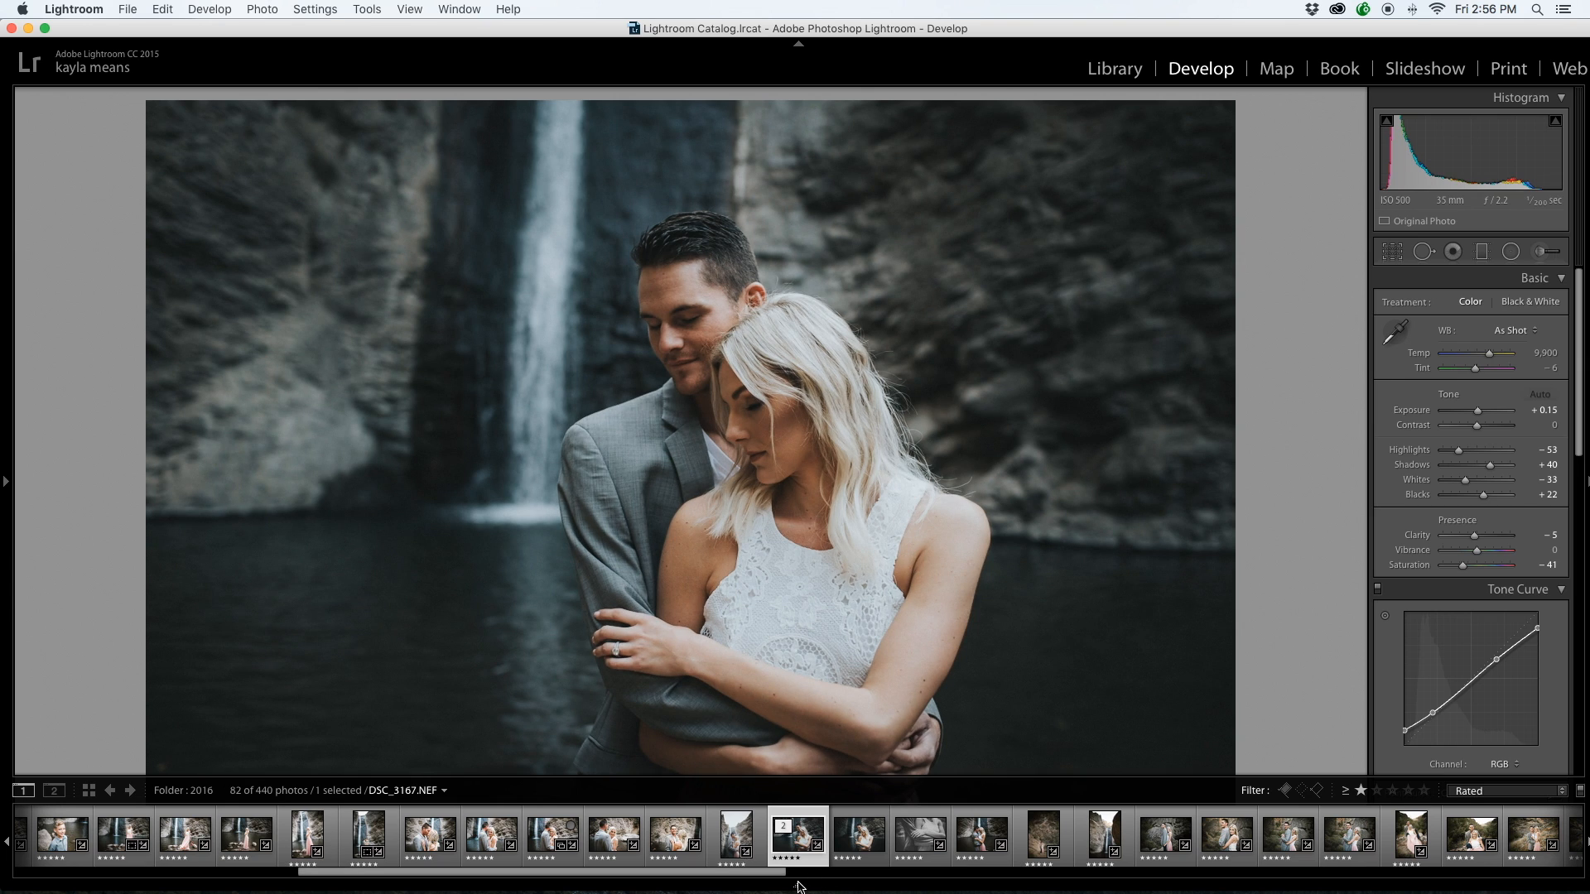
# Compare the edit with the original in the side-by-side Before and After view, and return to the enlarged single photo
pyautogui.click(7, 484)
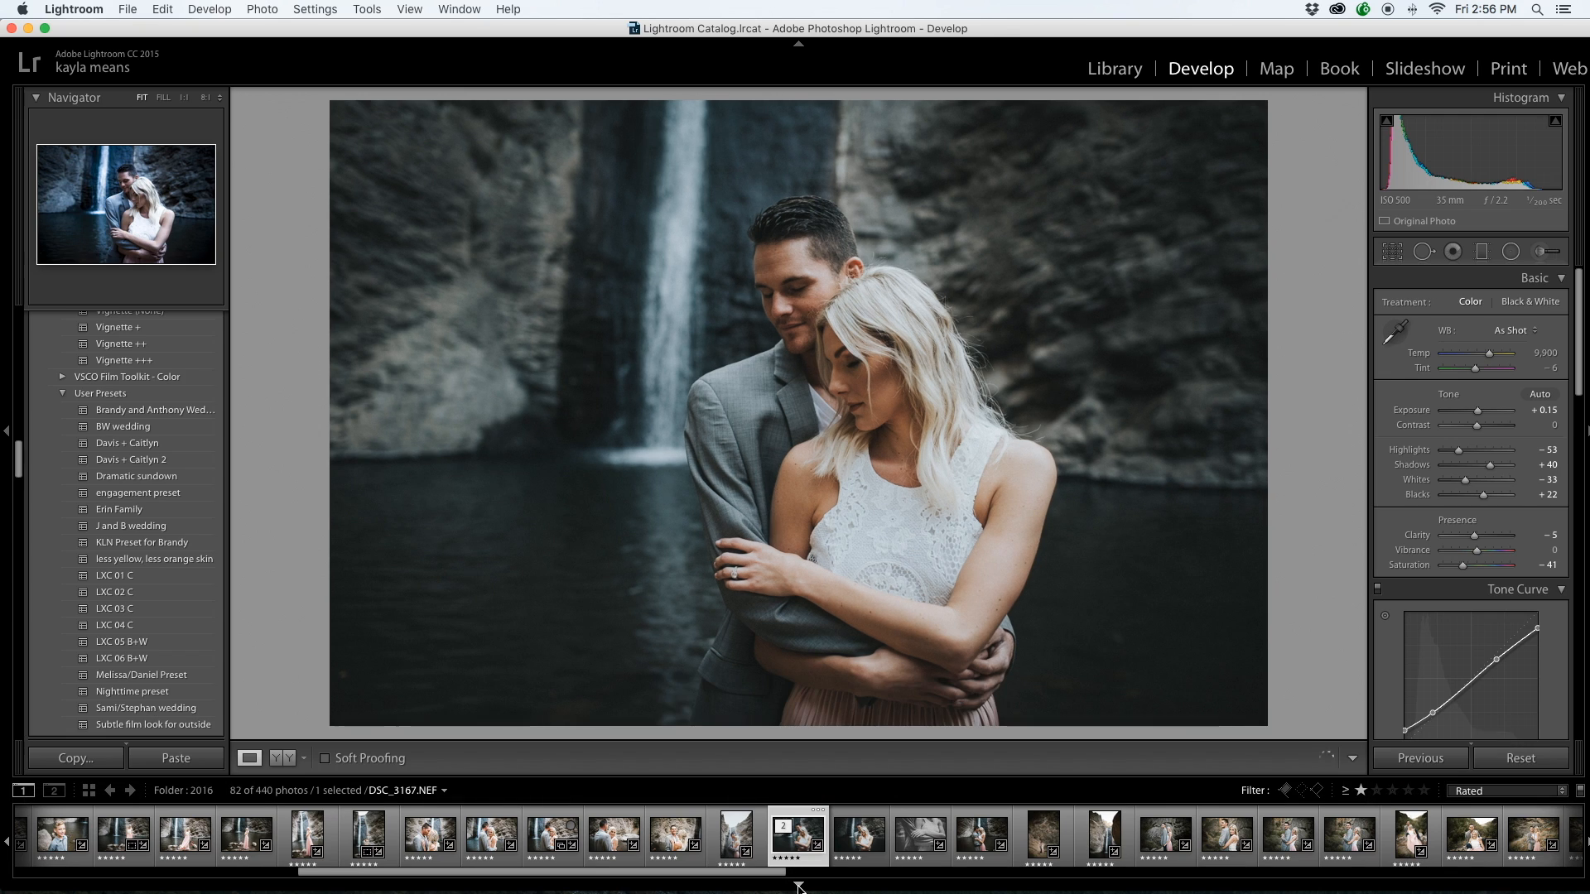
pyautogui.click(285, 759)
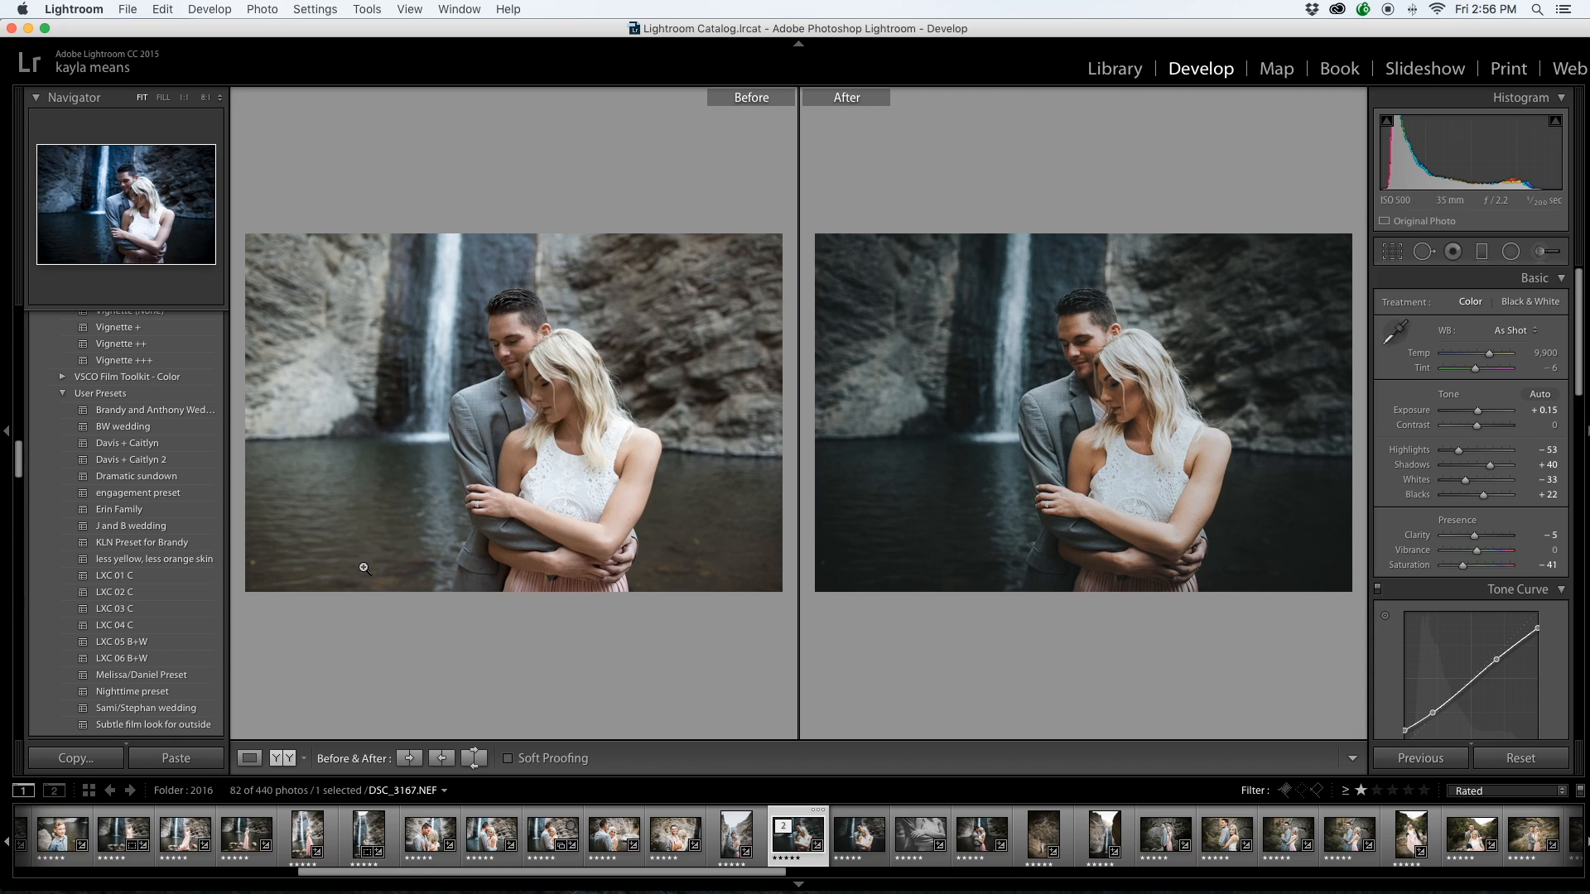
pyautogui.click(249, 758)
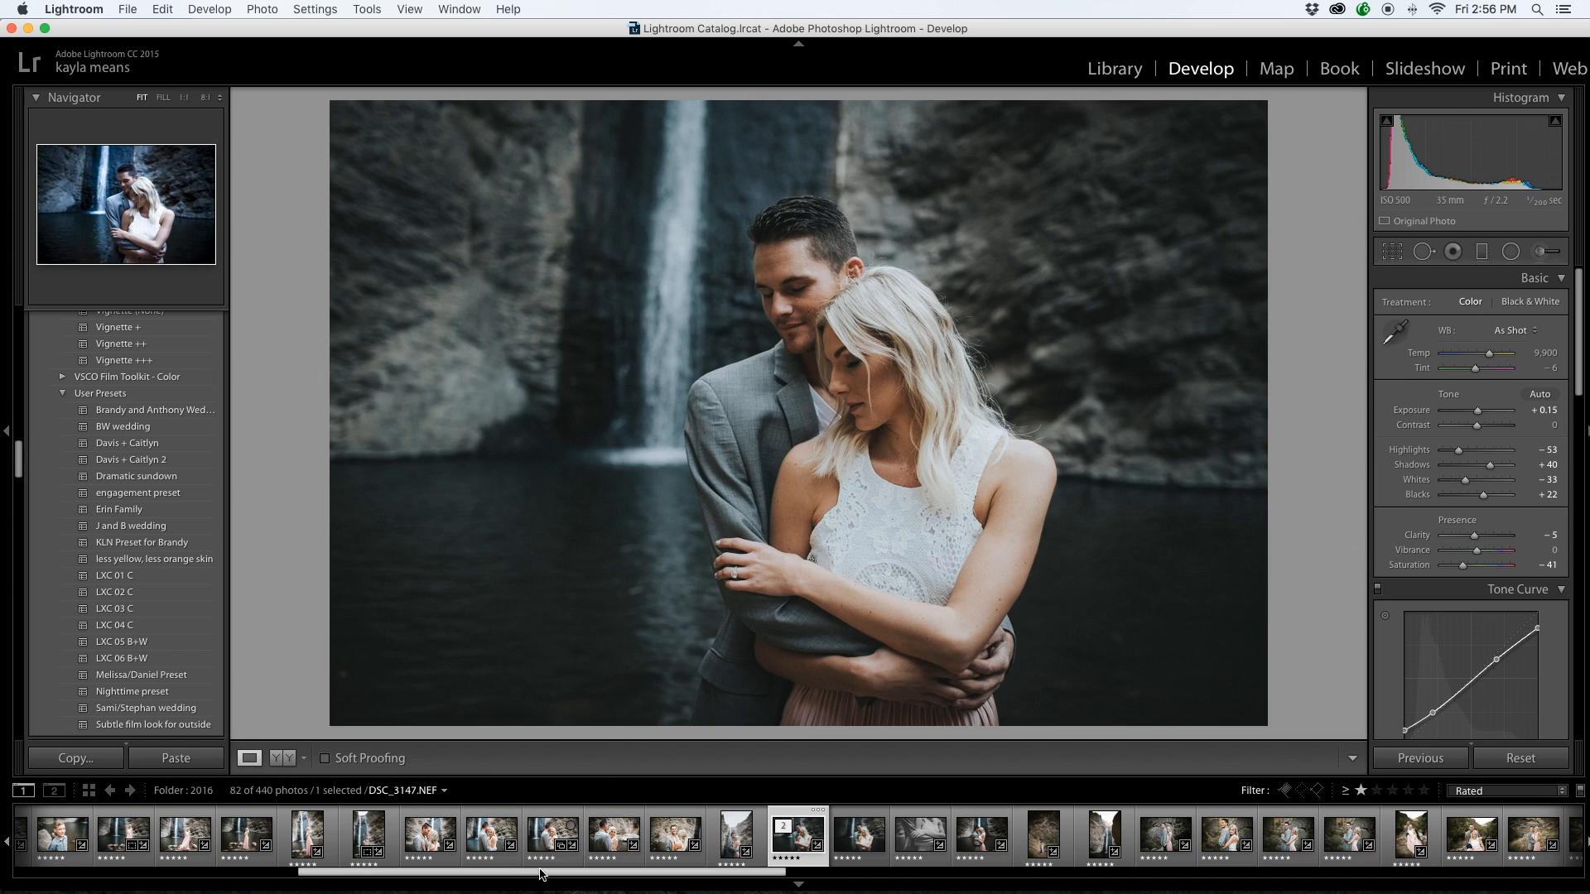
pyautogui.click(7, 433)
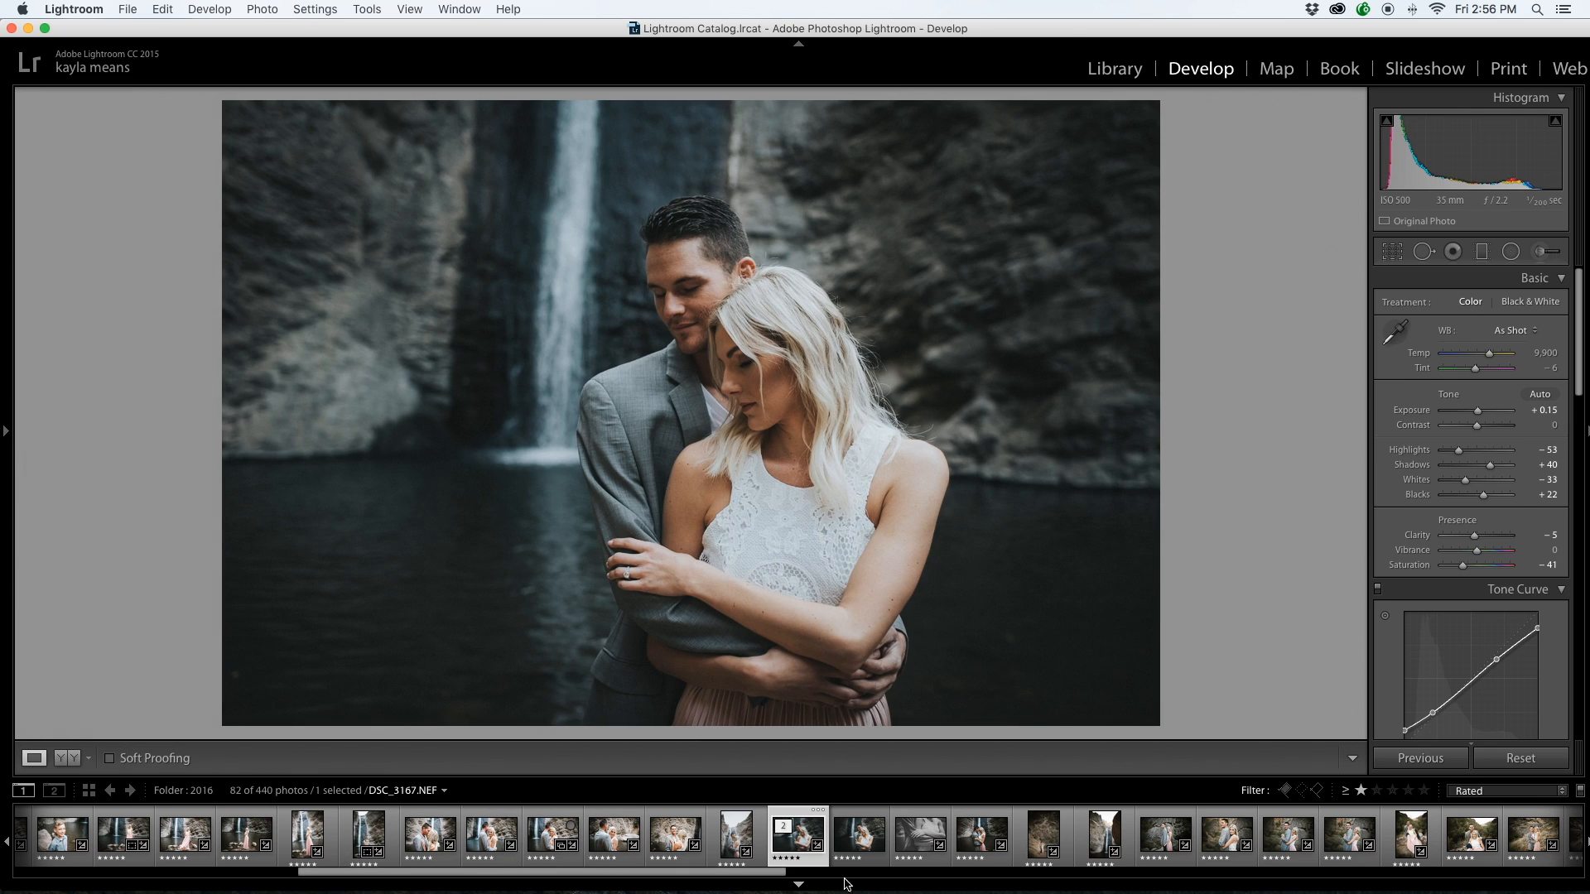
pyautogui.click(800, 885)
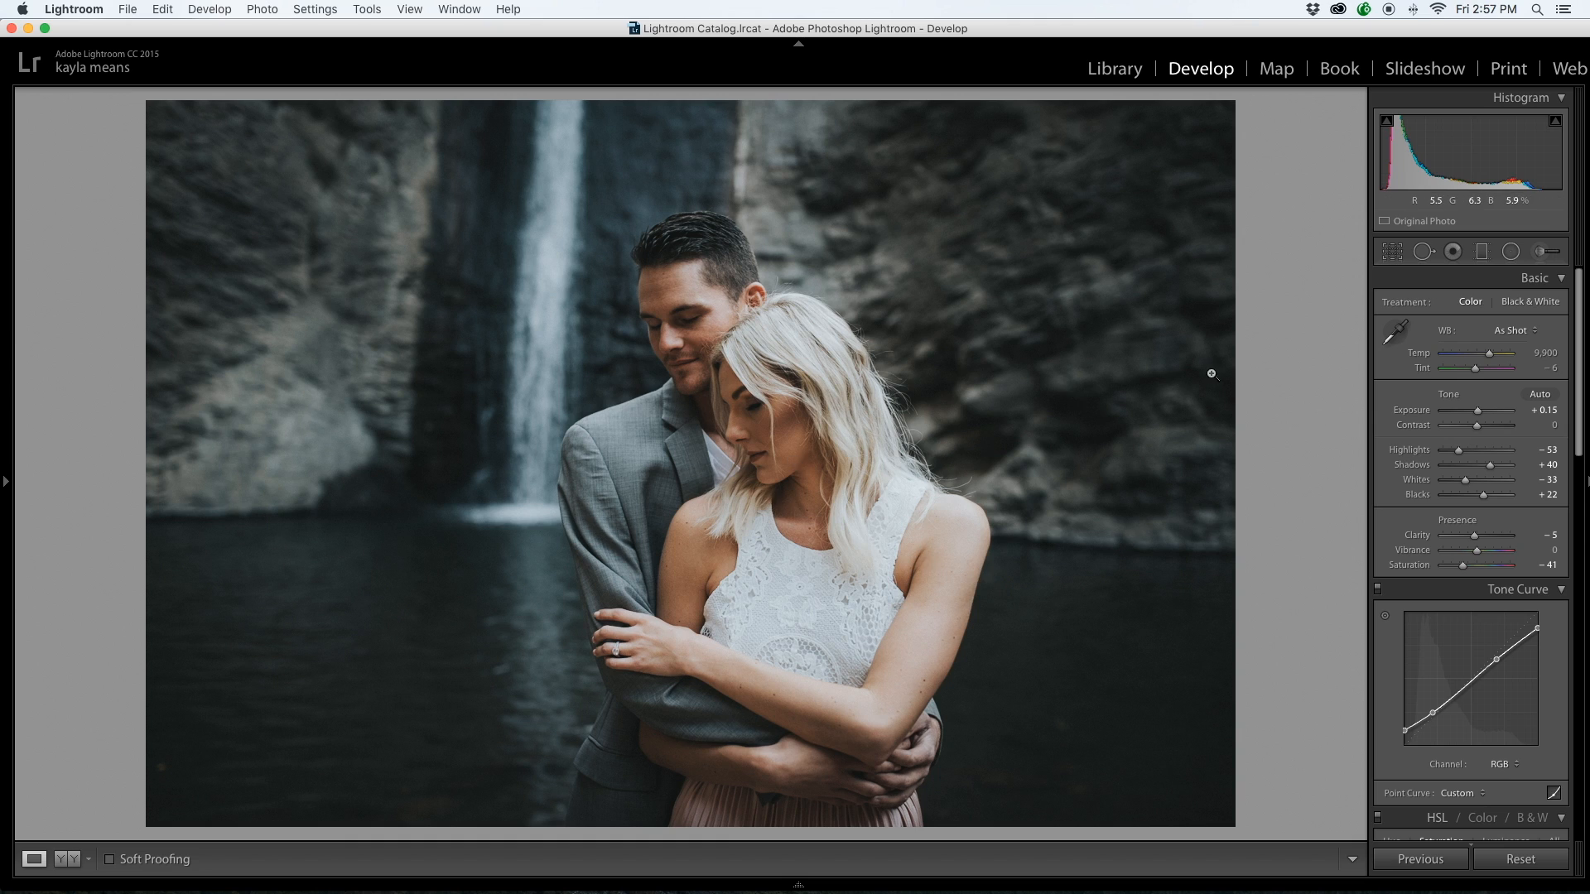
# Dodge the highlights on the man's upper jacket sleeve with the Dodge + brush effect at size 3
pyautogui.click(1539, 252)
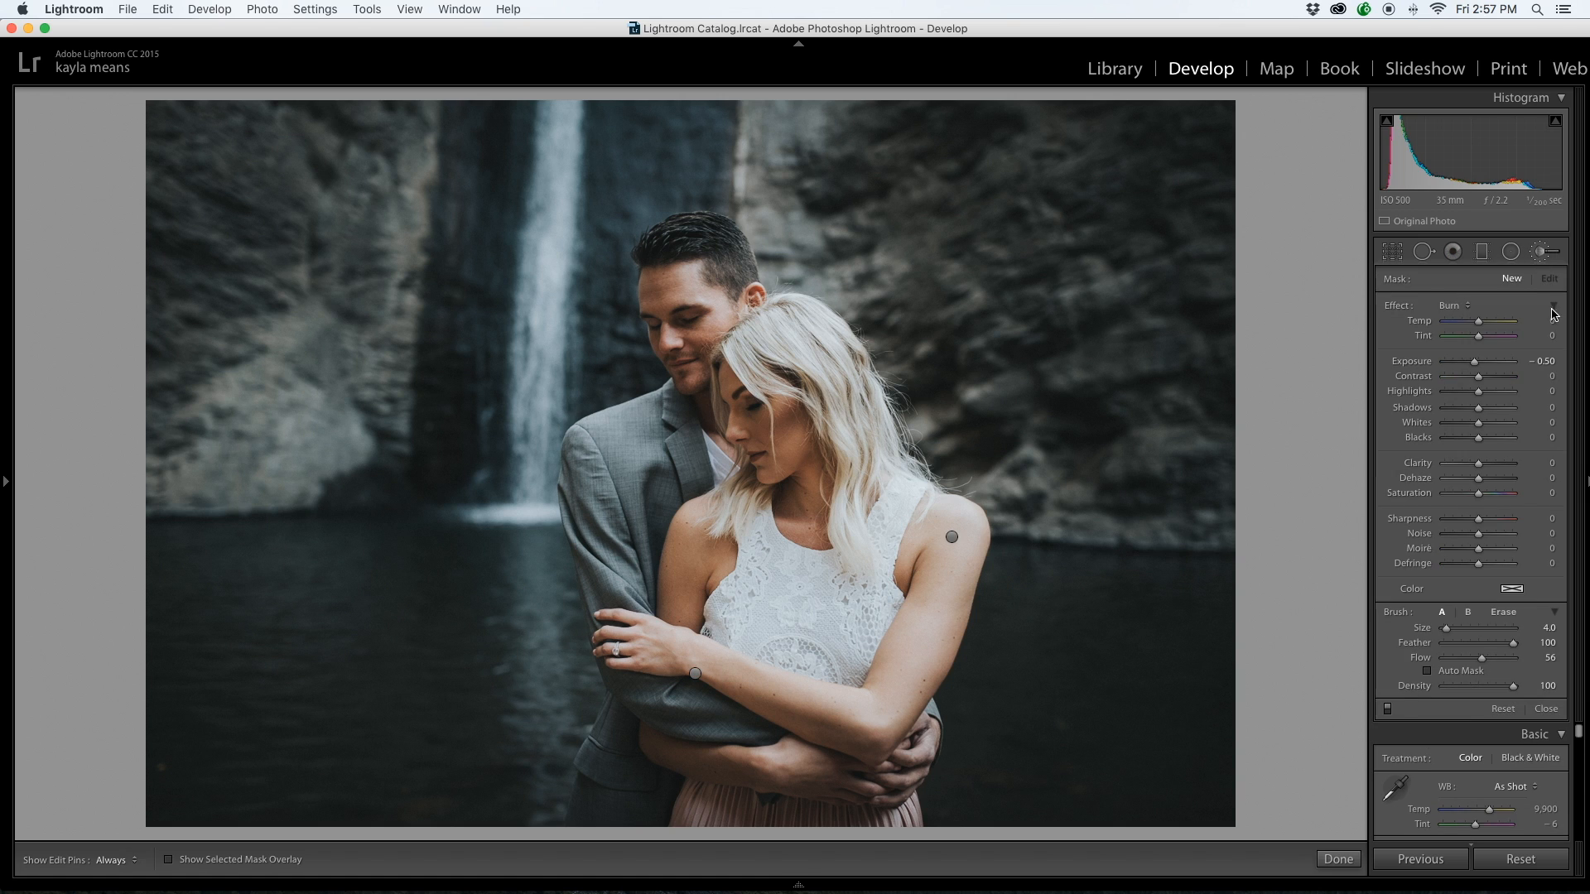
pyautogui.click(1471, 312)
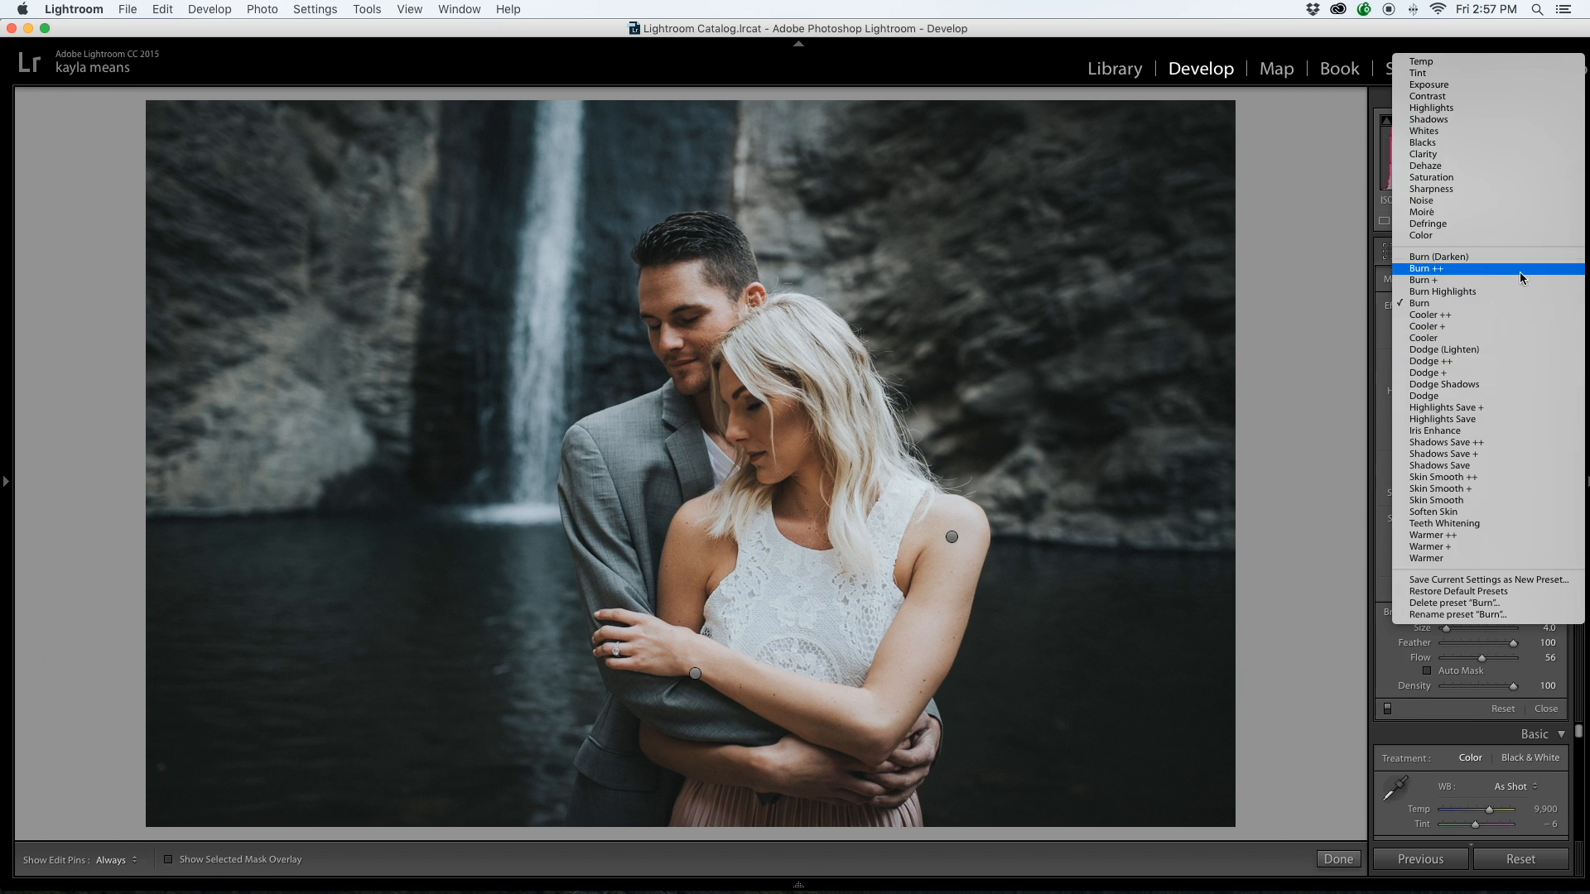
pyautogui.click(1460, 399)
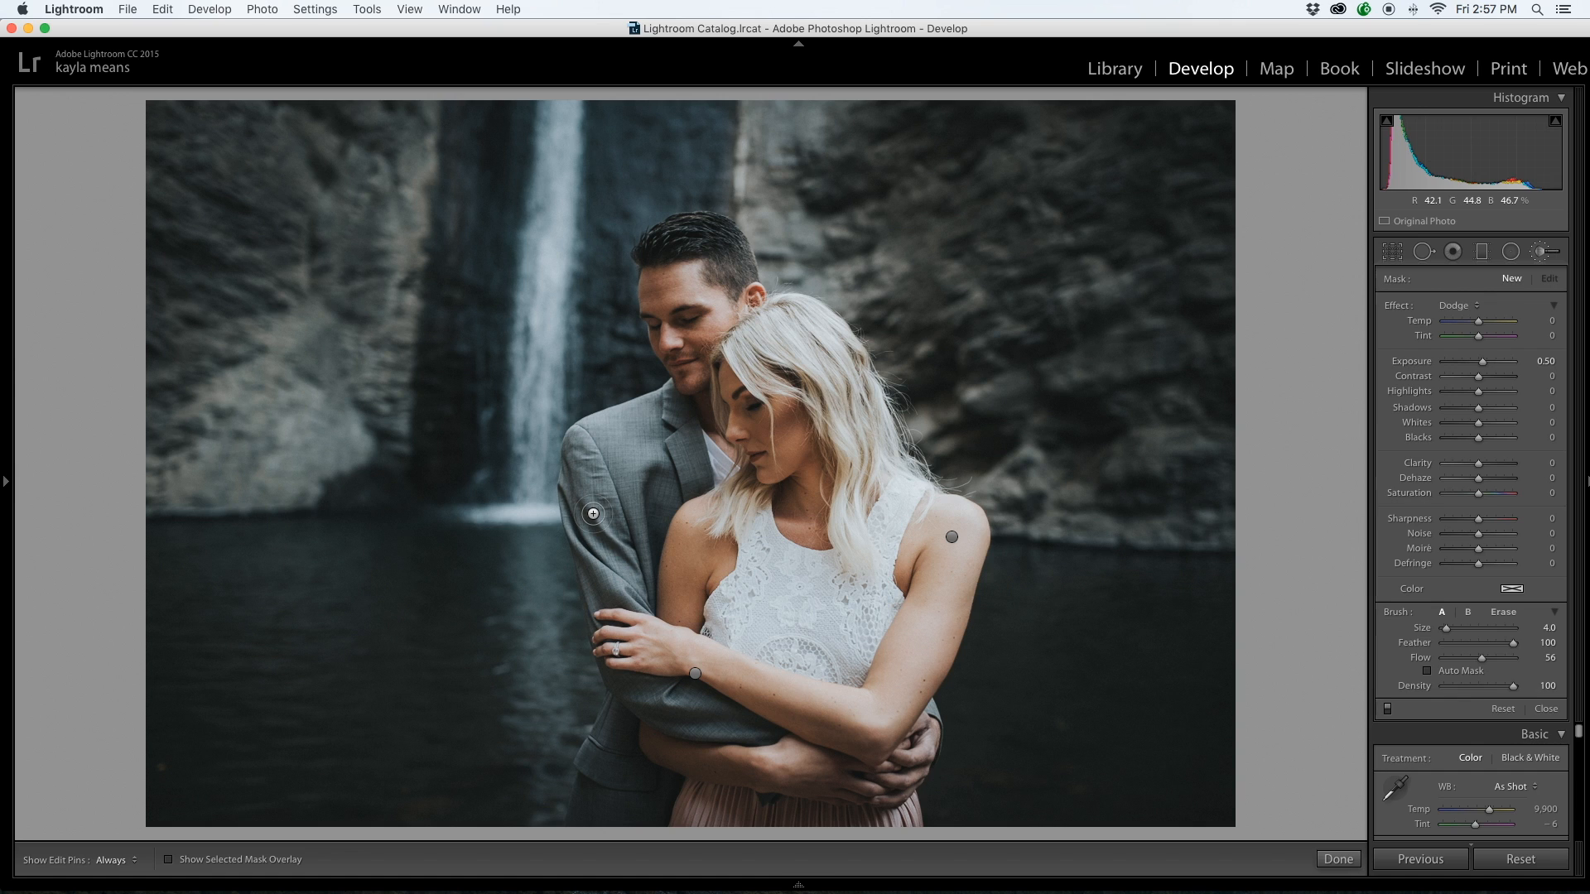
pyautogui.click(1476, 306)
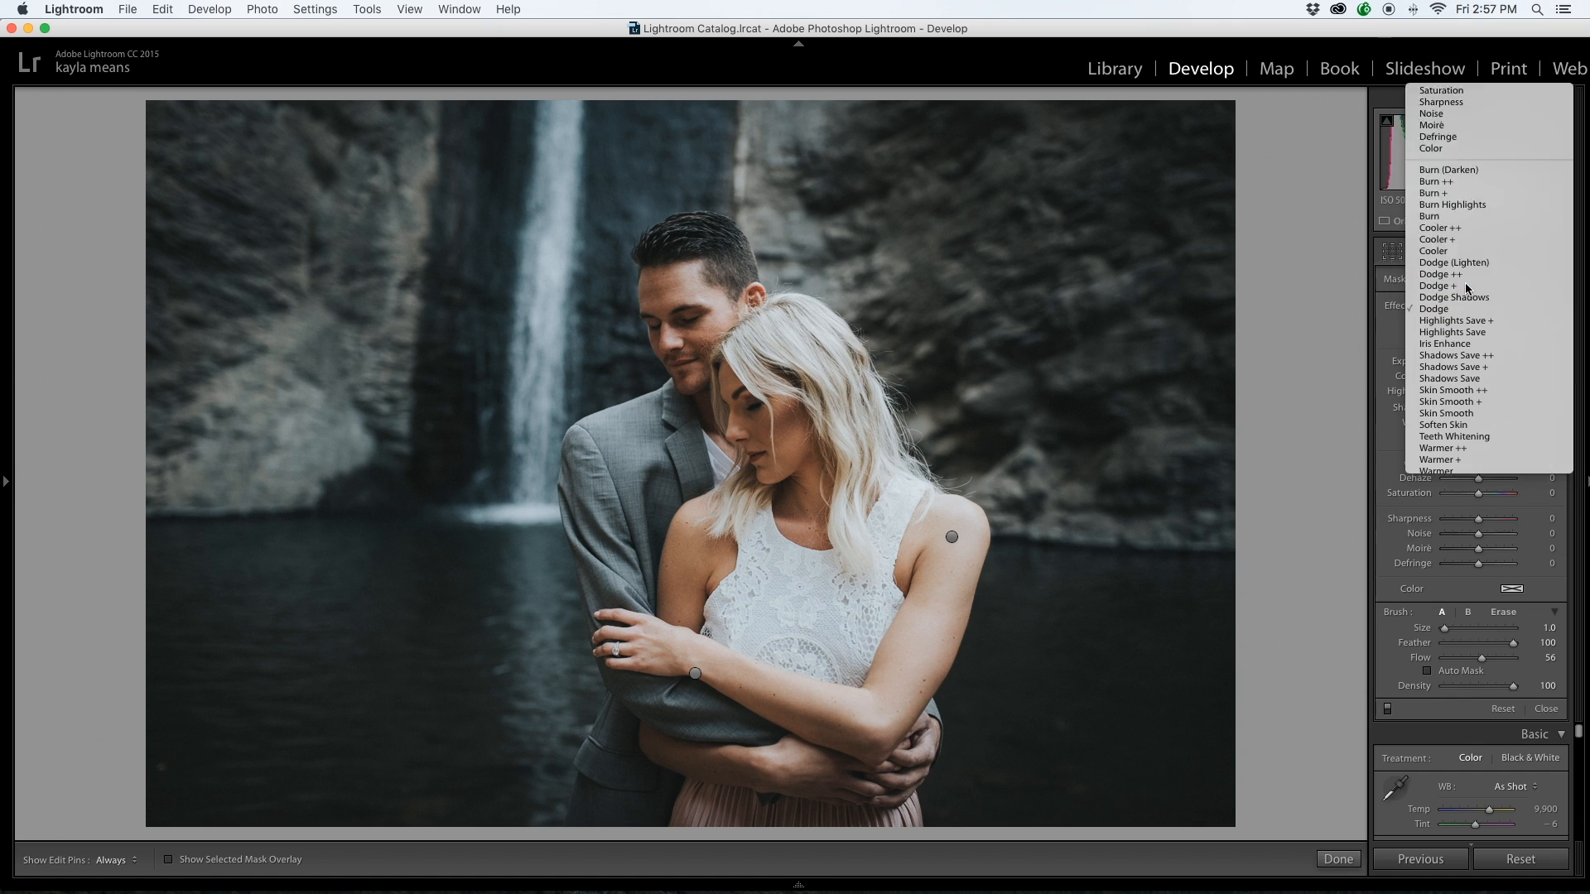
pyautogui.click(1465, 287)
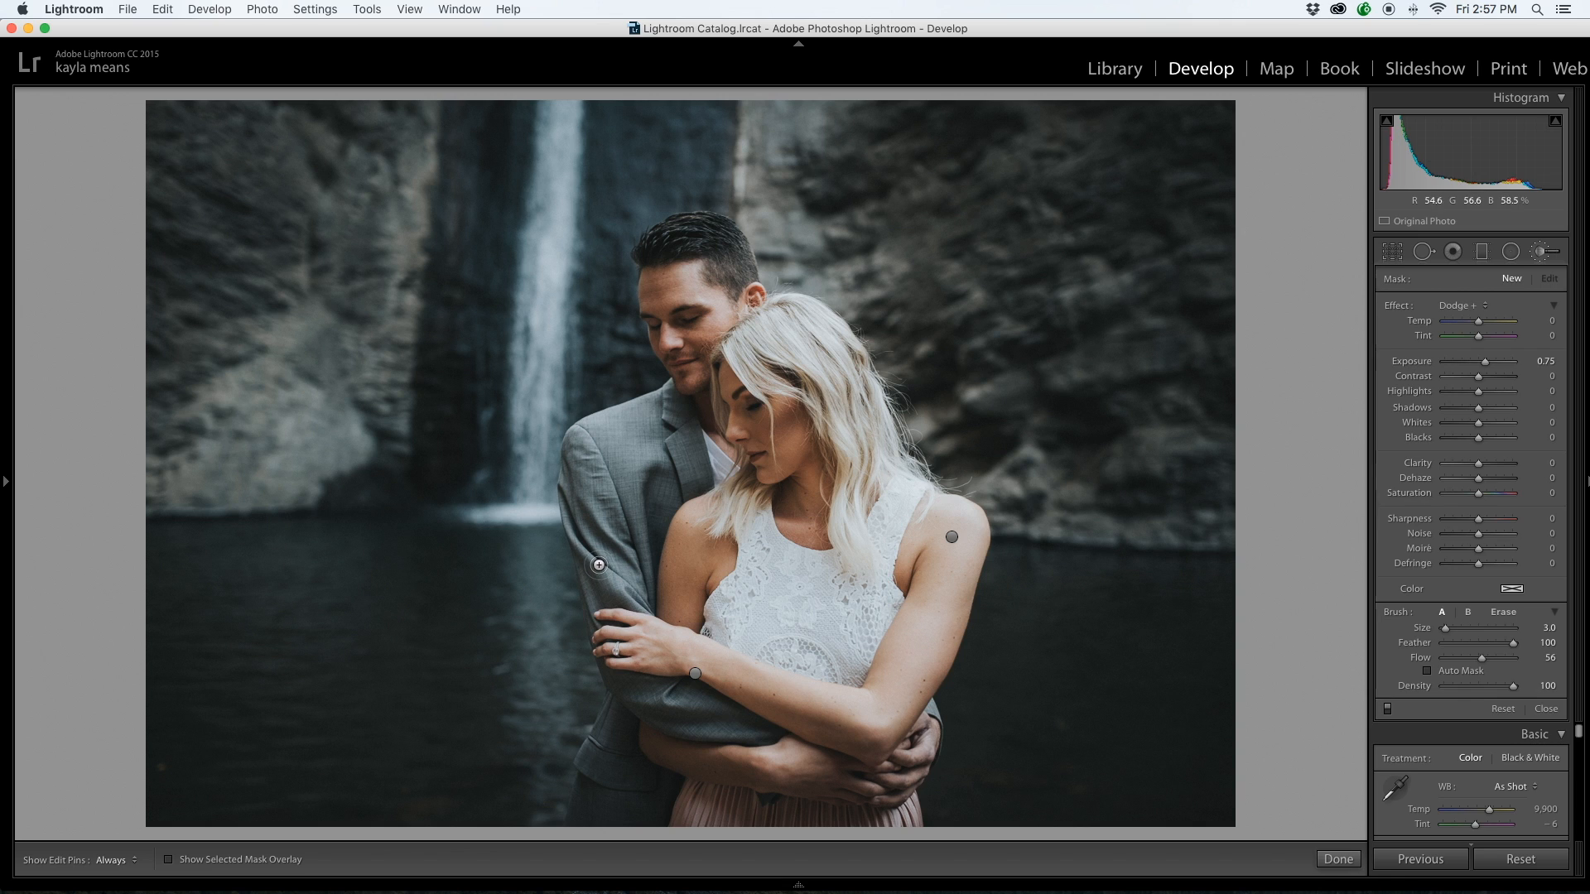
pyautogui.press('h')
pyautogui.press('h')
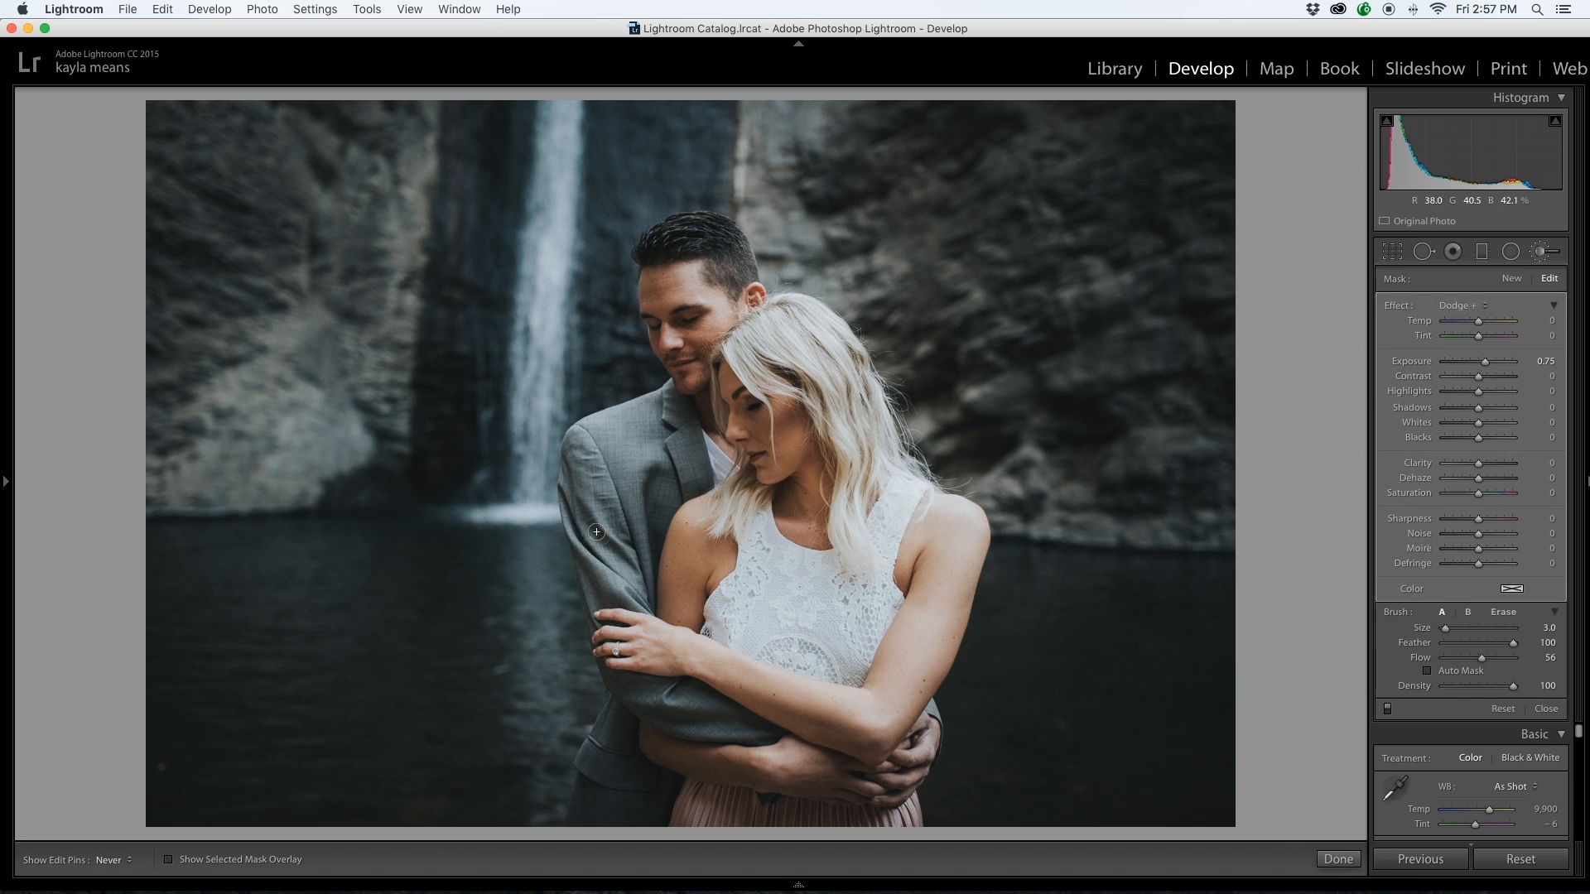
pyautogui.press('h')
pyautogui.press('h')
# Dodge the highlights on the man's forearm sleeve, lower jacket and lapel, reducing the brush to size 2, and finish the brush adjustments
pyautogui.click(660, 697)
pyautogui.moveTo(671, 701); pyautogui.dragTo(678, 710)
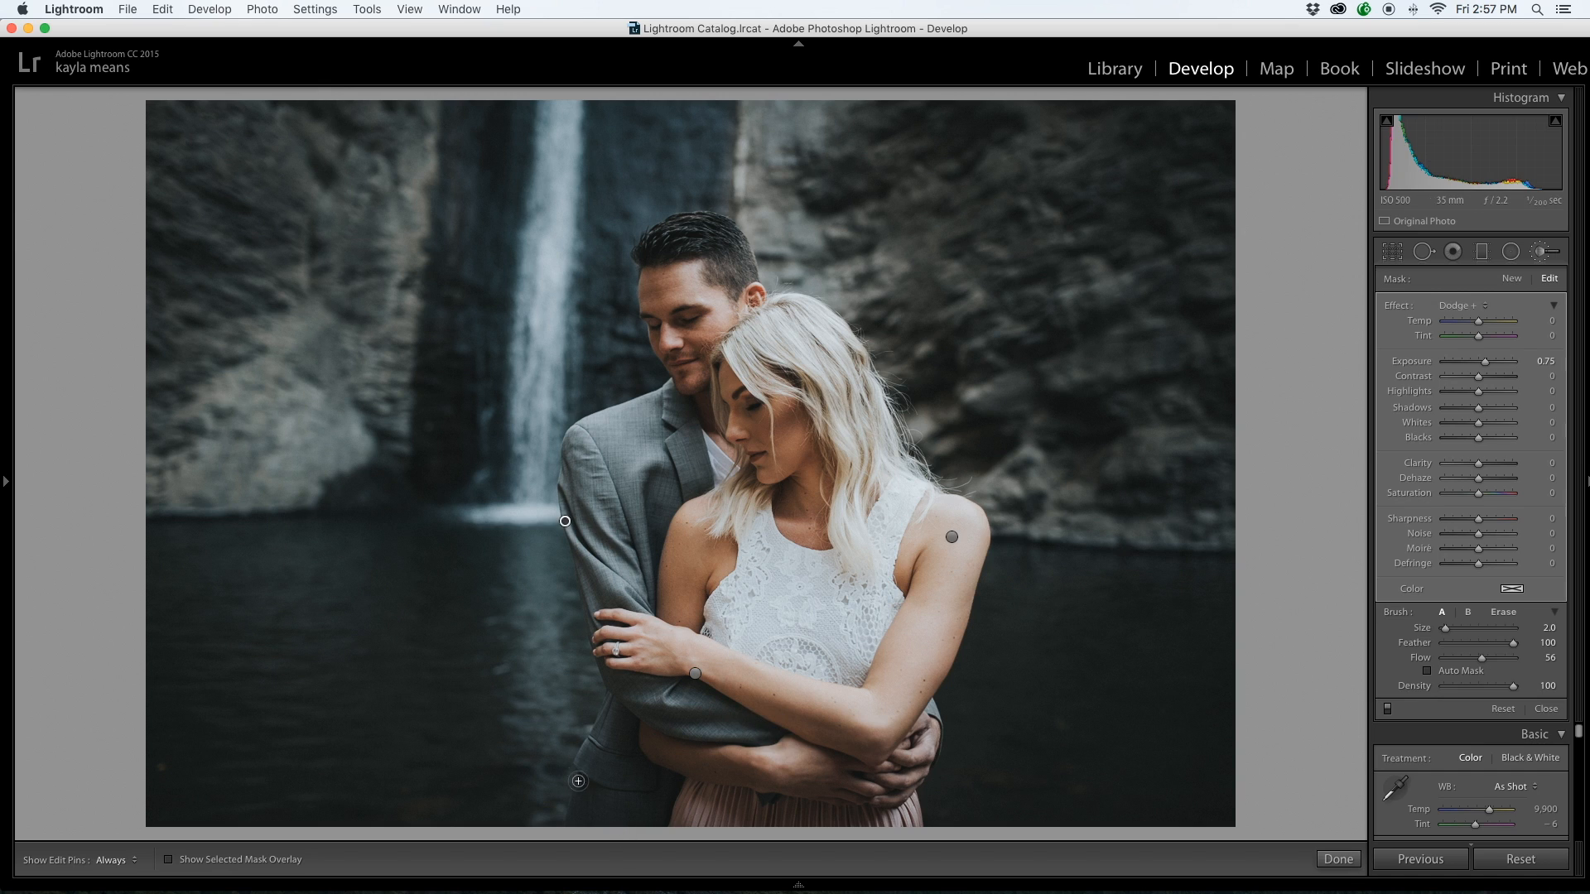
pyautogui.moveTo(584, 761)
pyautogui.mouseDown()
pyautogui.moveTo(598, 770)
pyautogui.moveTo(605, 749)
pyautogui.mouseUp()
pyautogui.moveTo(670, 404)
pyautogui.mouseDown()
pyautogui.moveTo(716, 460)
pyautogui.moveTo(685, 442)
pyautogui.moveTo(688, 476)
pyautogui.moveTo(693, 441)
pyautogui.mouseUp()
pyautogui.moveTo(1351, 863)
pyautogui.click(1330, 858)
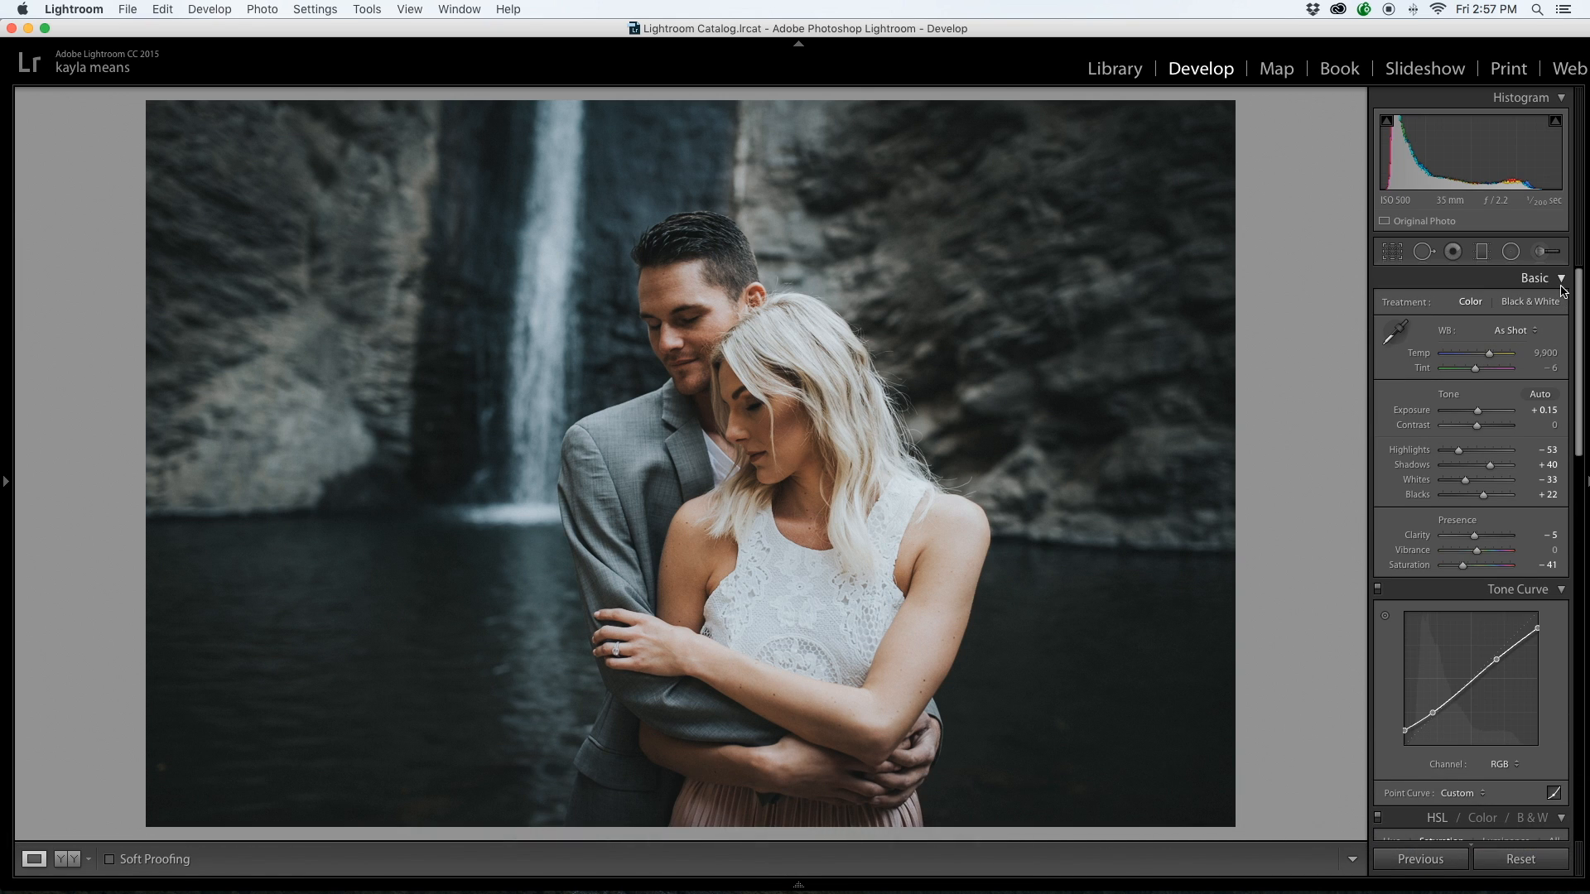
# Burn the shadow on the man's jacket chest beside the lapel with the Burn + brush effect at size 4
pyautogui.click(1545, 251)
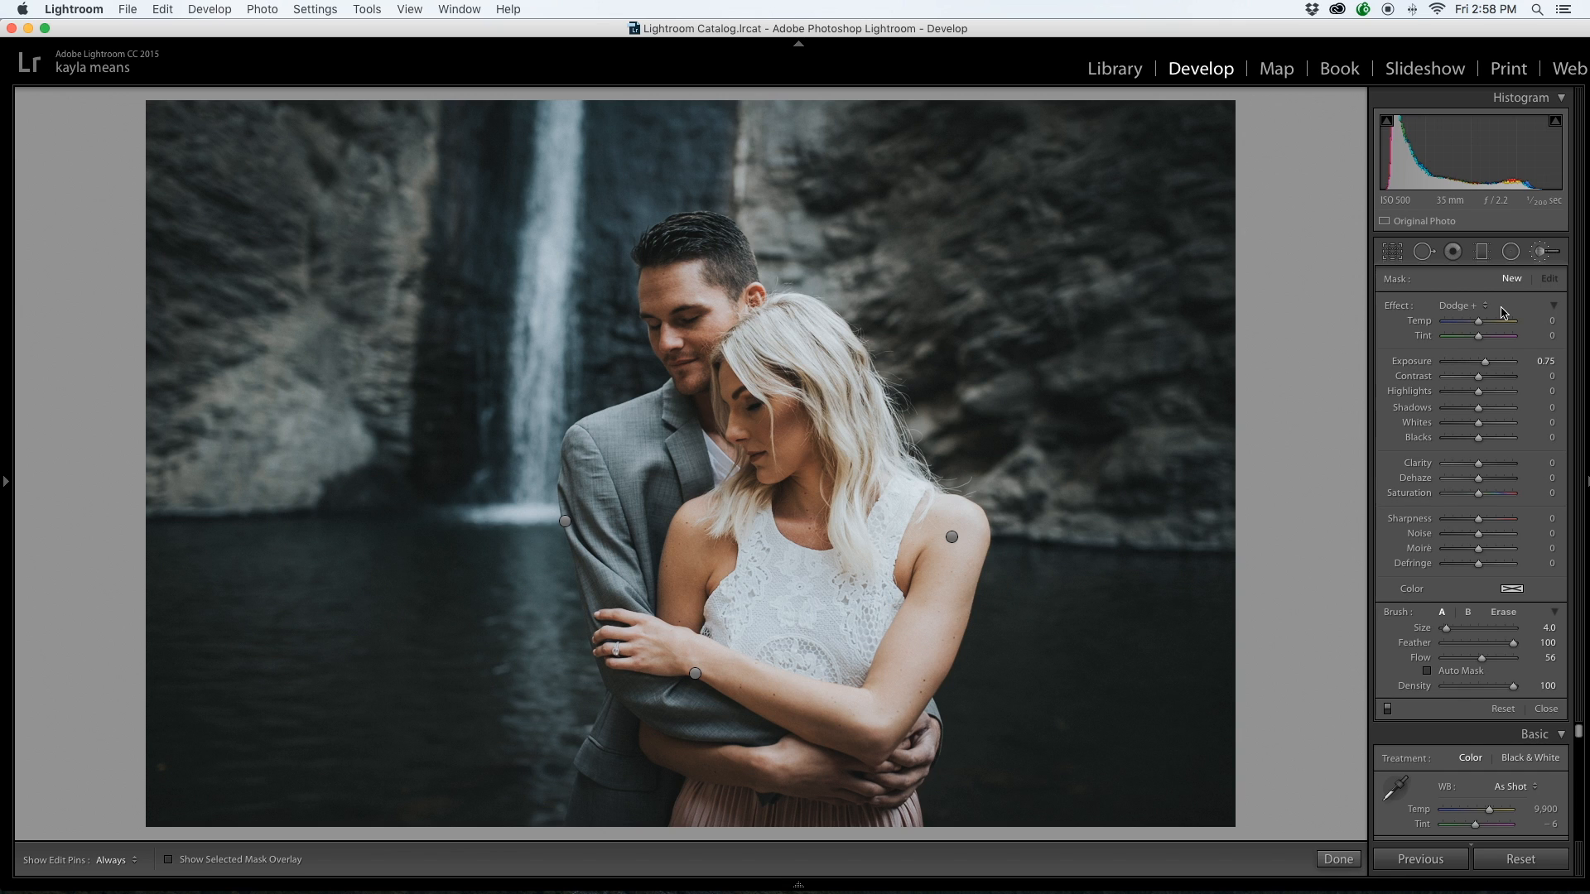
pyautogui.click(1488, 309)
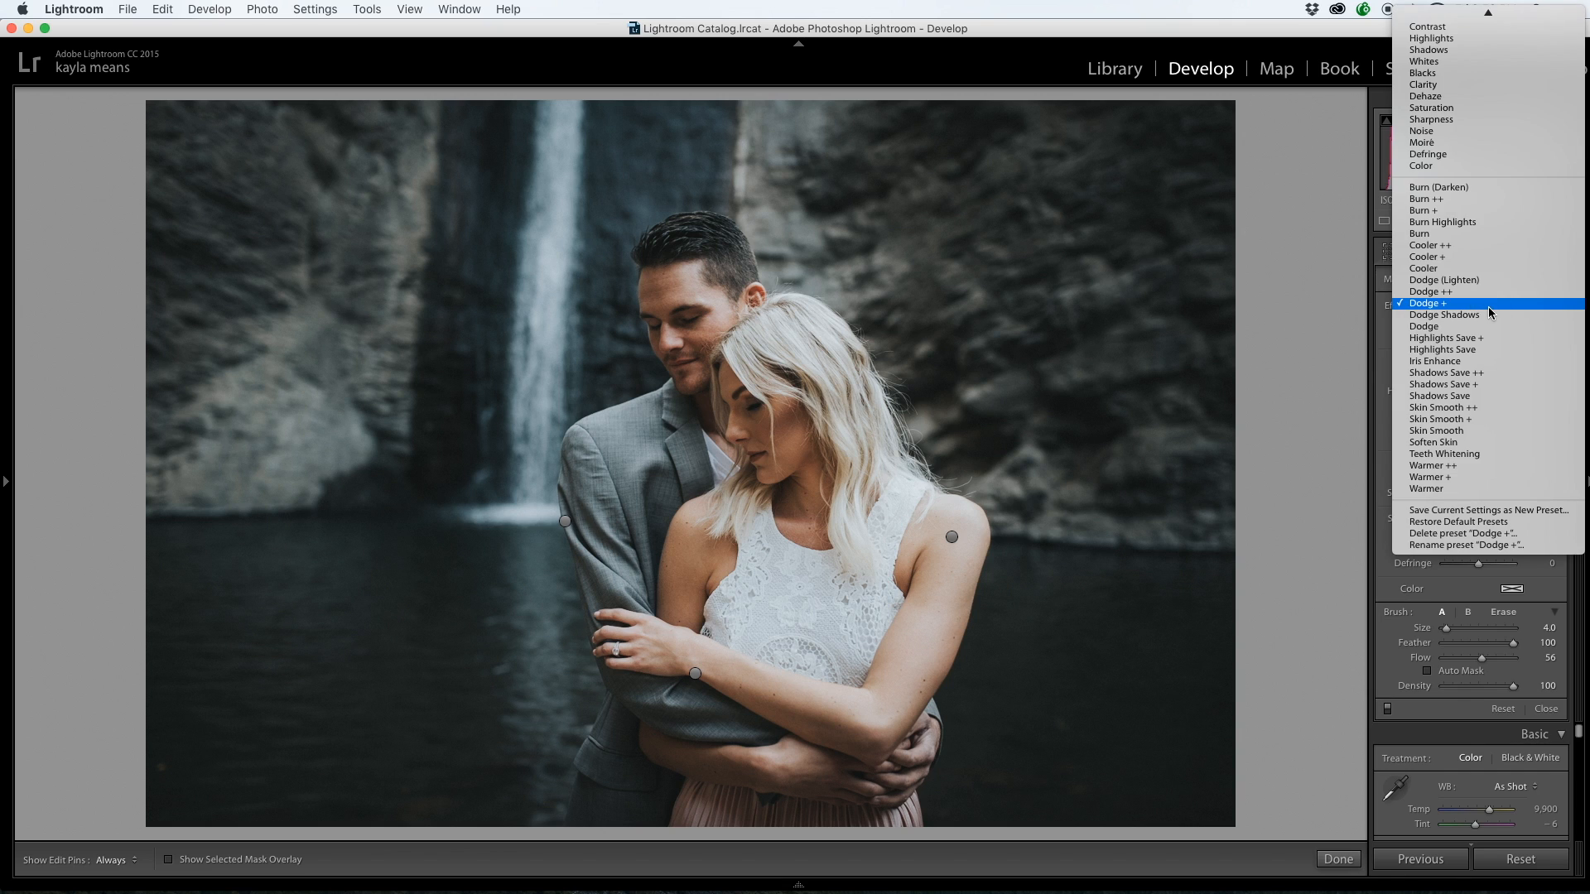
pyautogui.click(1451, 212)
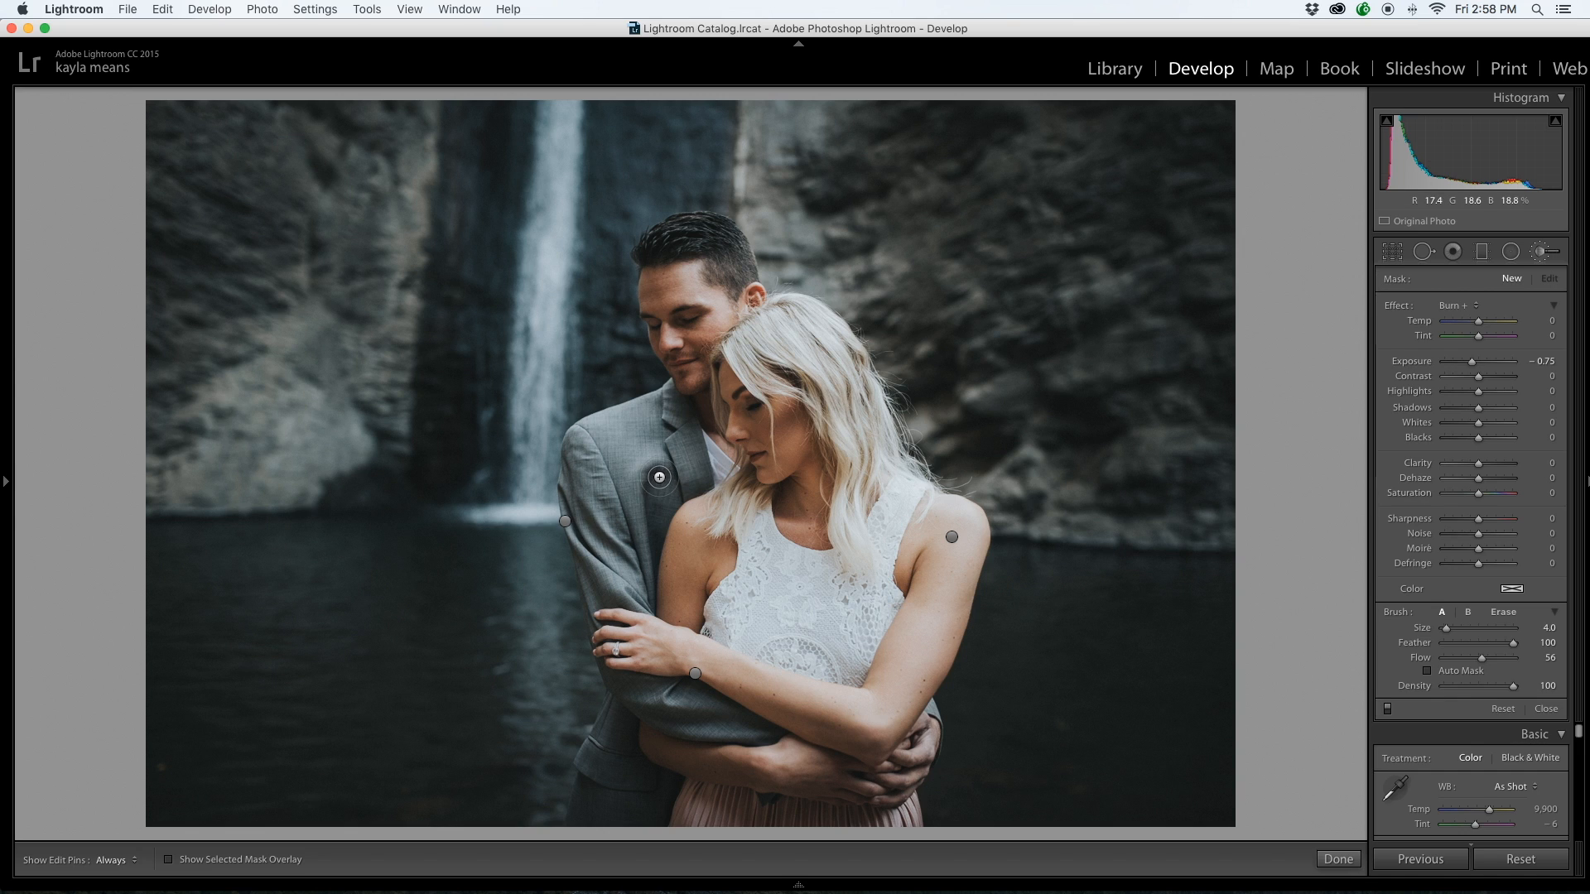
pyautogui.press('h')
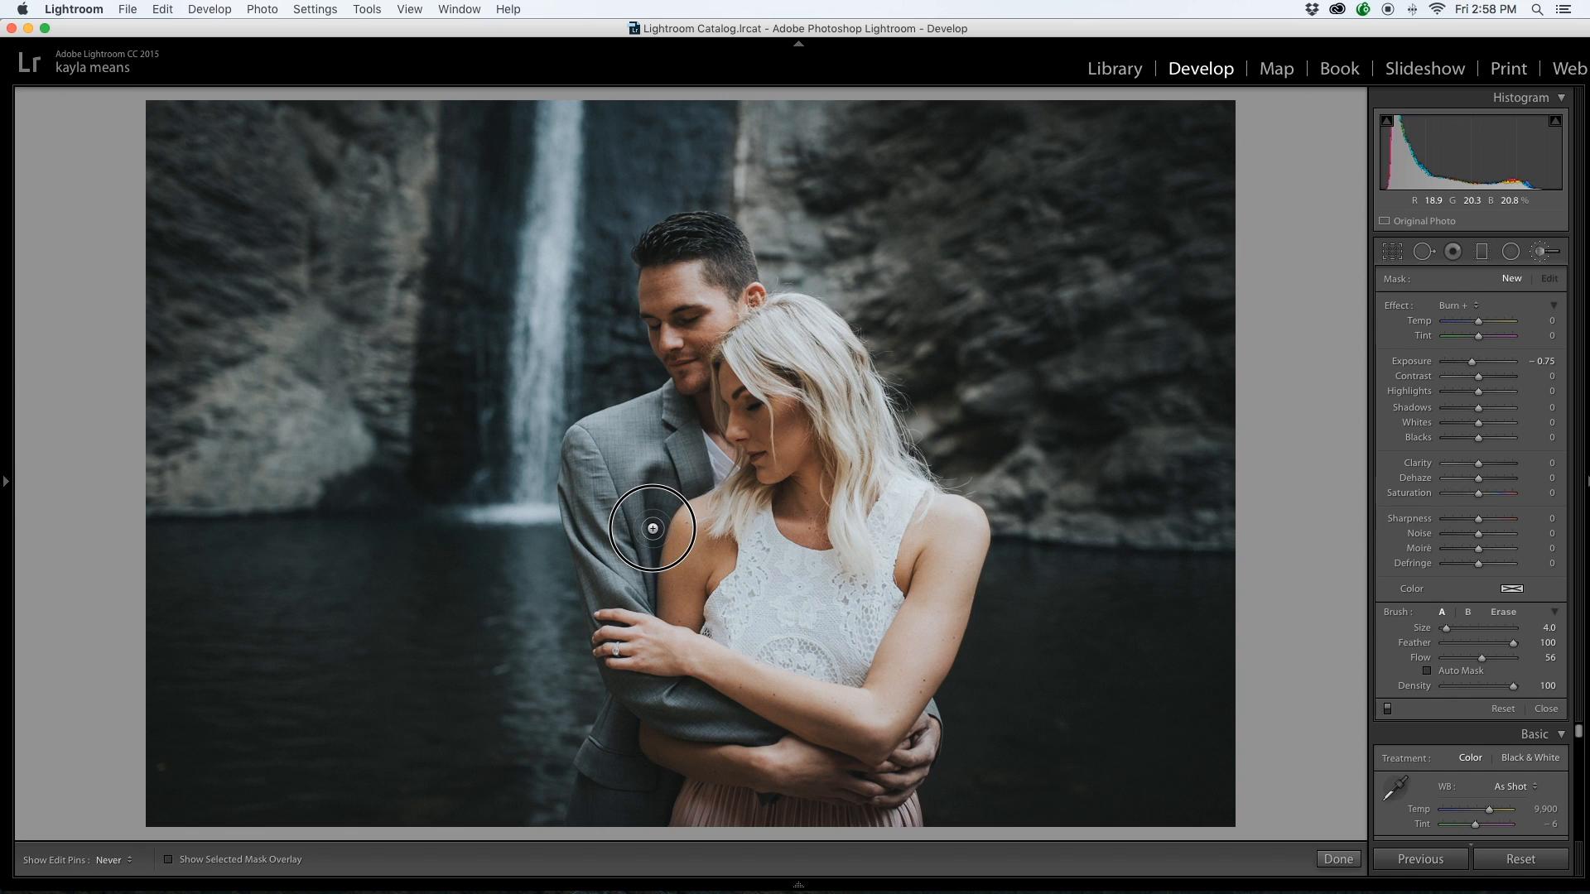
pyautogui.press('h')
pyautogui.click(657, 477)
# Burn the shadowed folds of the man's sleeve and lower jacket, reducing the brush to size 2
pyautogui.press('[')
pyautogui.moveTo(583, 512); pyautogui.dragTo(631, 559)
pyautogui.moveTo(569, 513)
pyautogui.mouseDown()
pyautogui.moveTo(618, 572)
pyautogui.moveTo(606, 505)
pyautogui.moveTo(635, 546)
pyautogui.moveTo(606, 504)
pyautogui.mouseUp()
pyautogui.moveTo(679, 693)
pyautogui.mouseDown()
pyautogui.moveTo(730, 724)
pyautogui.moveTo(694, 720)
pyautogui.moveTo(742, 720)
pyautogui.moveTo(686, 737)
pyautogui.moveTo(657, 725)
pyautogui.moveTo(709, 734)
pyautogui.mouseUp()
pyautogui.moveTo(586, 765); pyautogui.dragTo(594, 758)
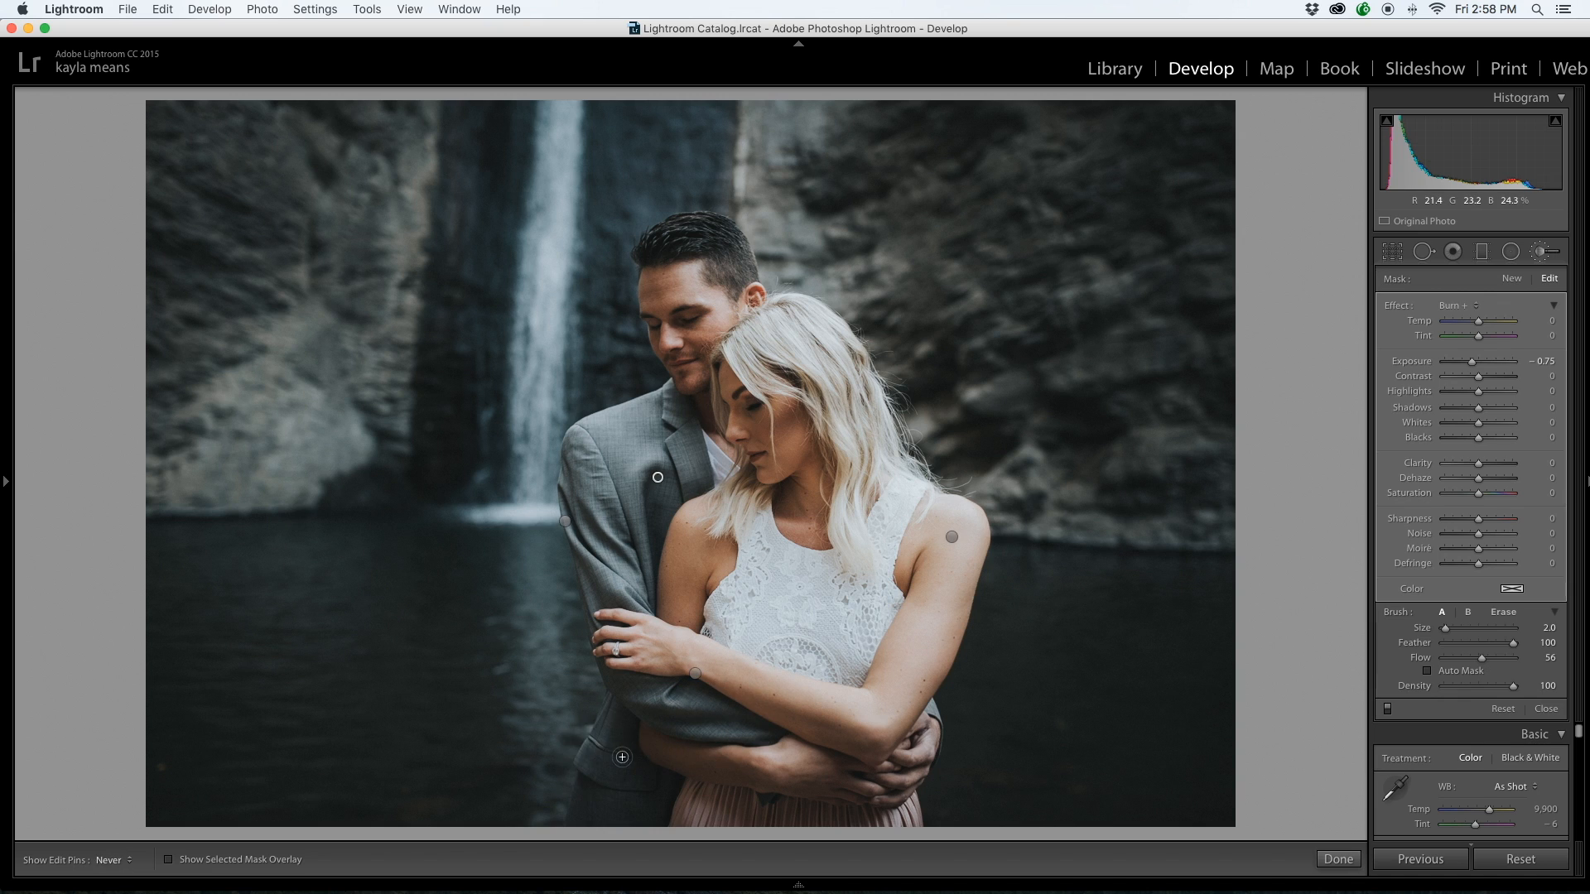
# Burn the shadow along the man's lapel and across his upper sleeve, and finish the brush adjustments
pyautogui.press('h')
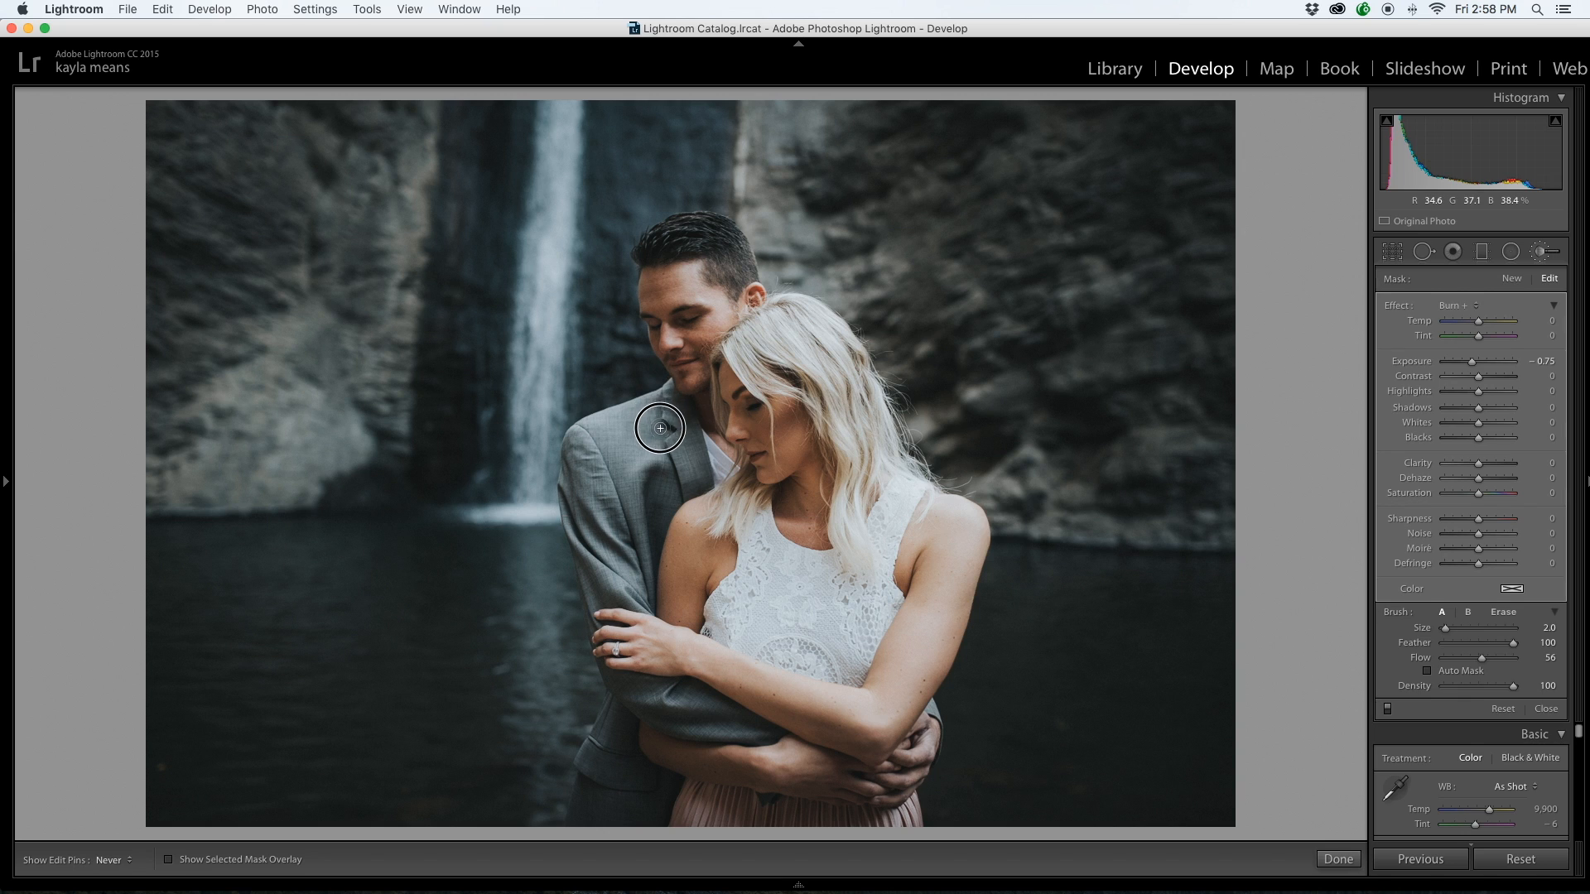
pyautogui.moveTo(664, 469)
pyautogui.mouseDown()
pyautogui.moveTo(687, 473)
pyautogui.moveTo(674, 472)
pyautogui.moveTo(664, 403)
pyautogui.mouseUp()
pyautogui.press('h')
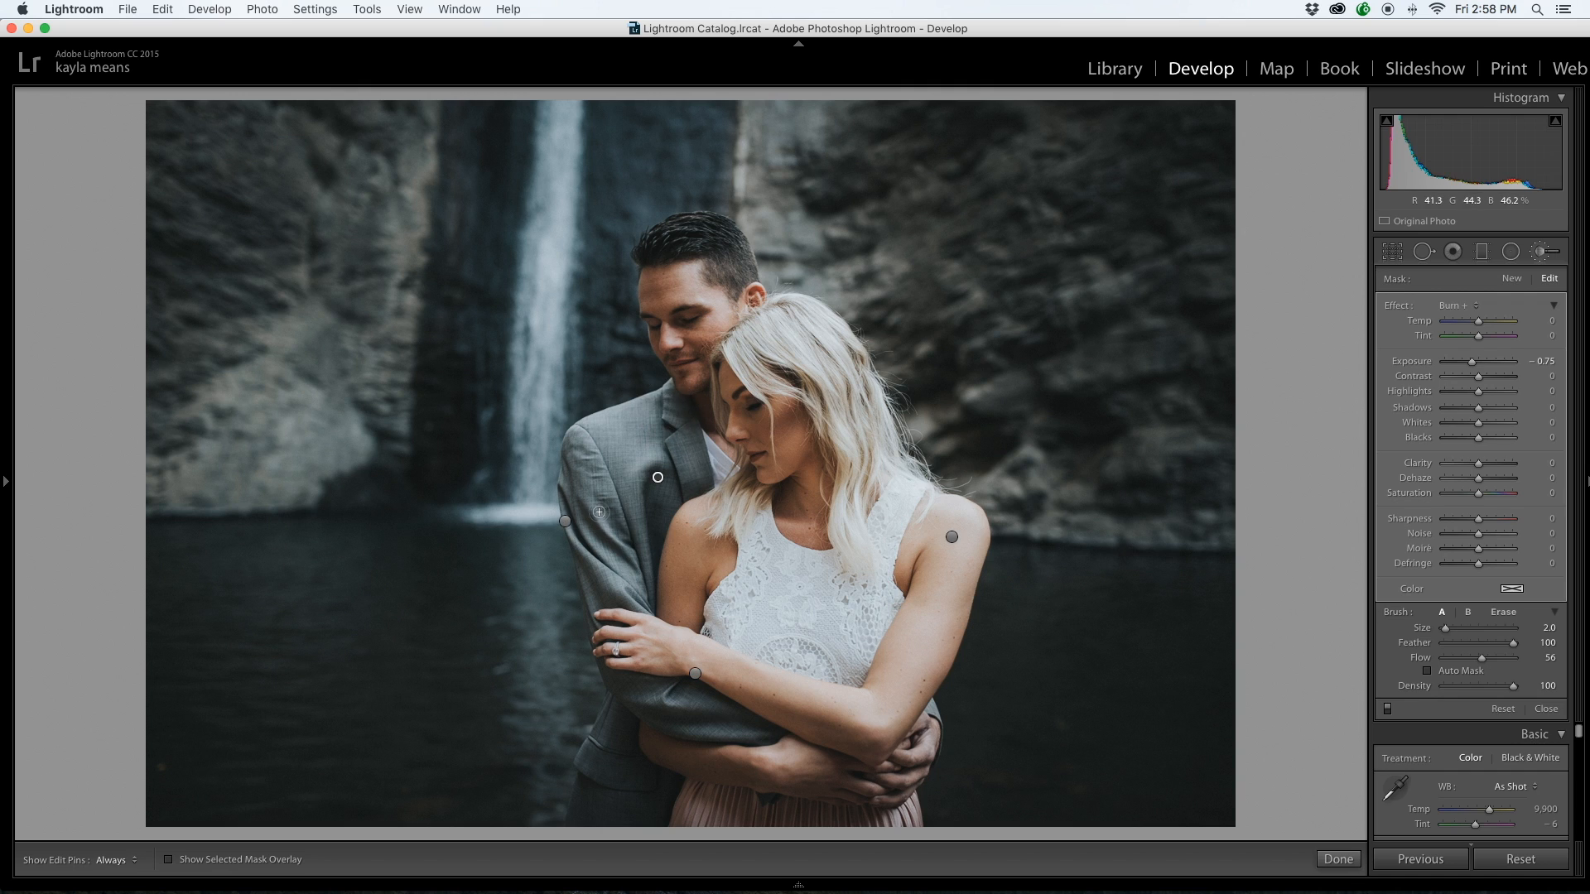
pyautogui.moveTo(567, 481)
pyautogui.mouseDown()
pyautogui.moveTo(572, 511)
pyautogui.moveTo(616, 530)
pyautogui.moveTo(596, 497)
pyautogui.mouseUp()
pyautogui.click(1338, 858)
# Inspect the skin on the woman's arm up close and compare the photo before and after the edit
pyautogui.click(914, 645)
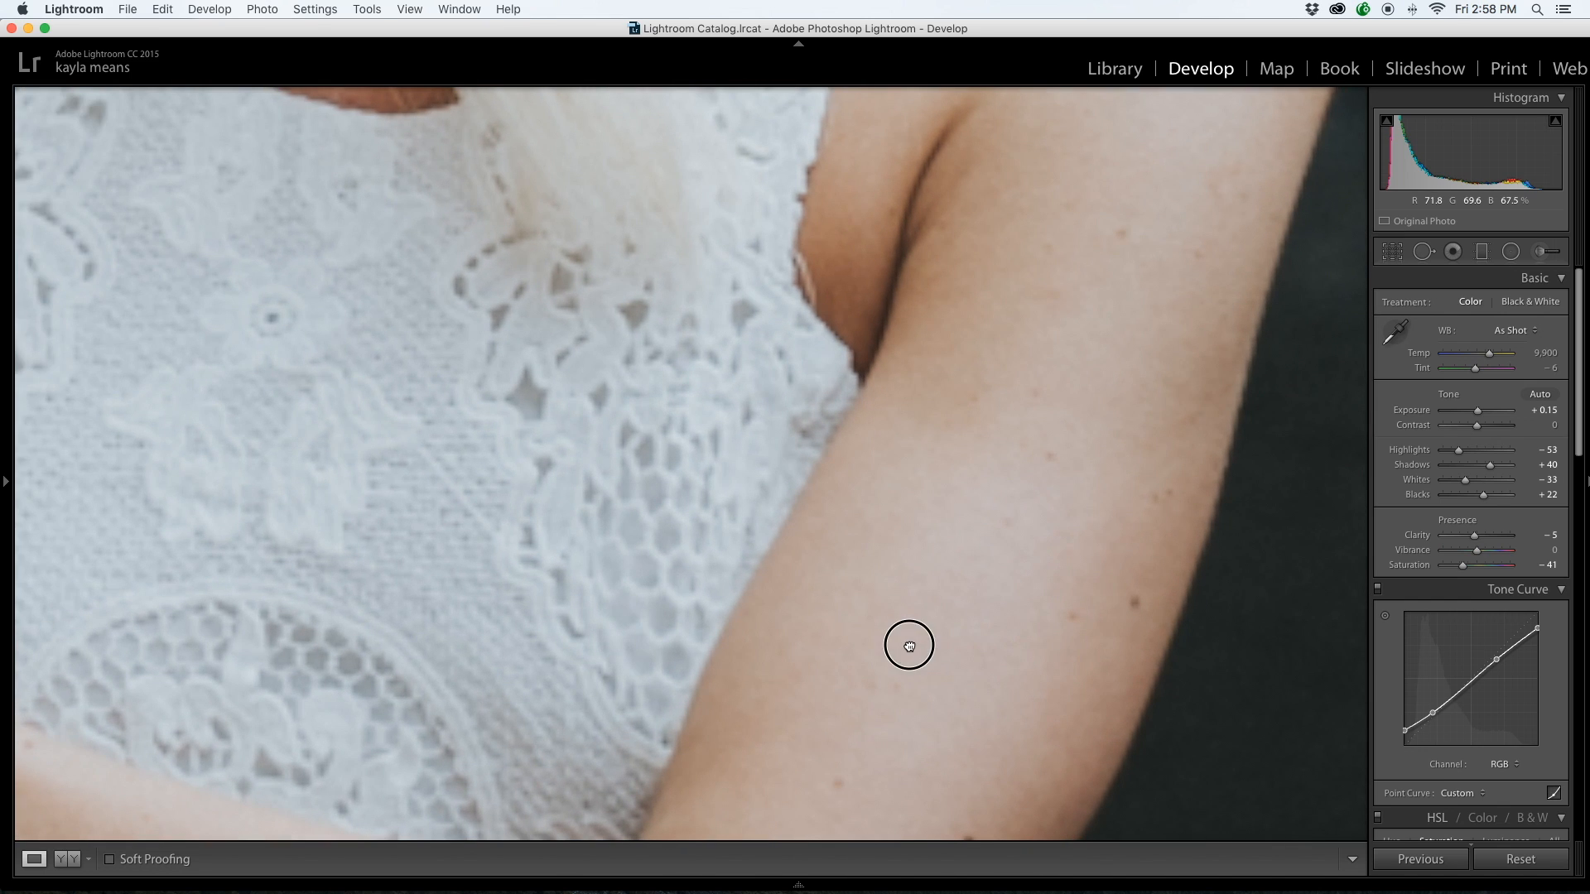
pyautogui.click(908, 643)
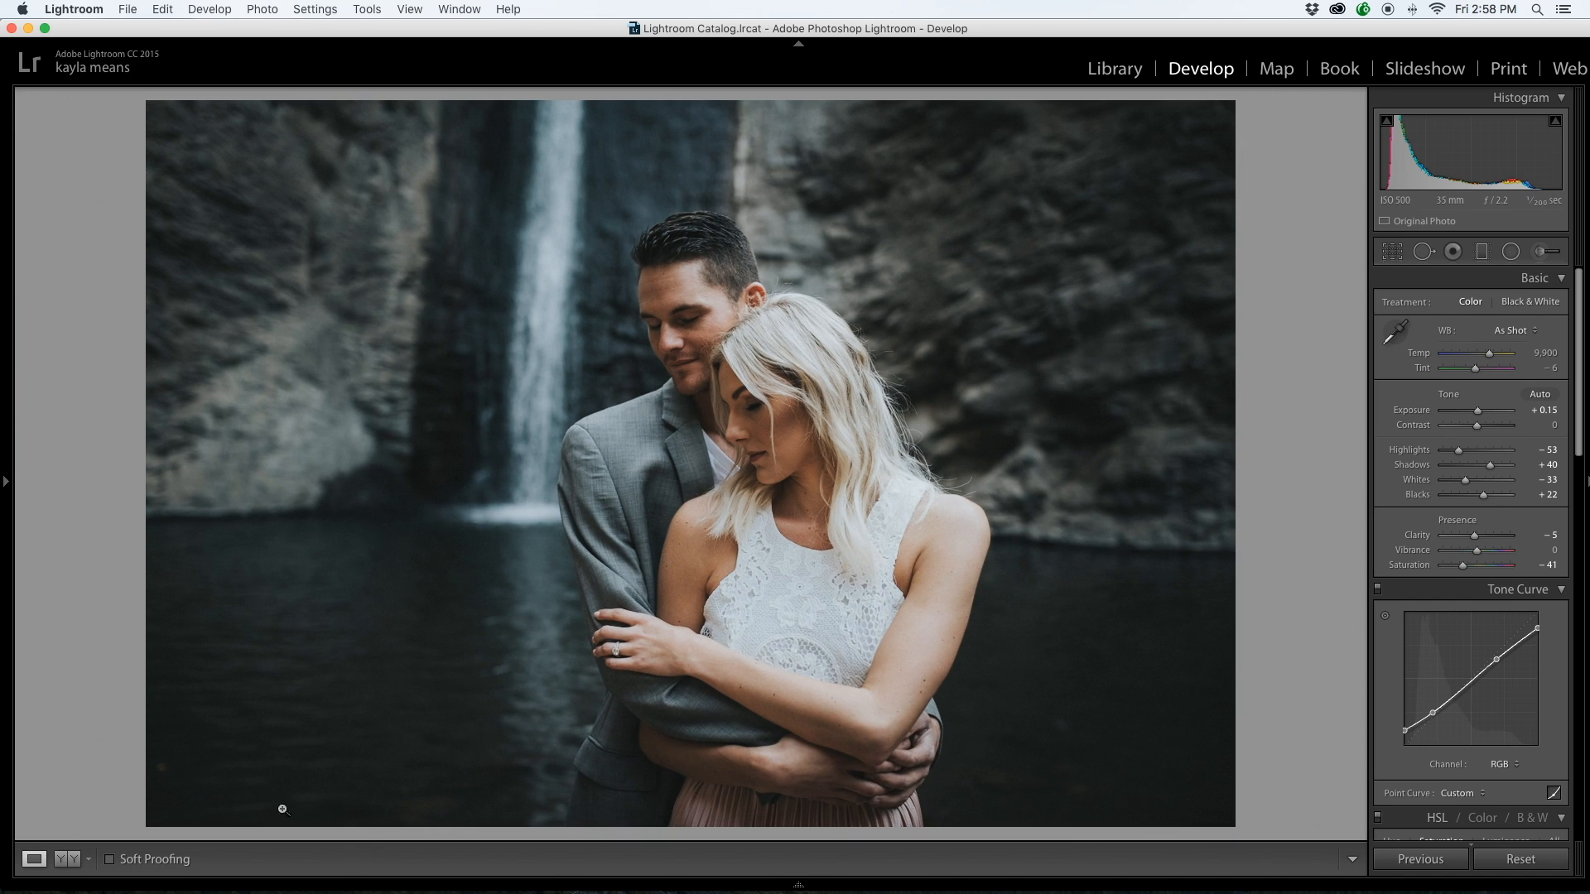
pyautogui.click(72, 859)
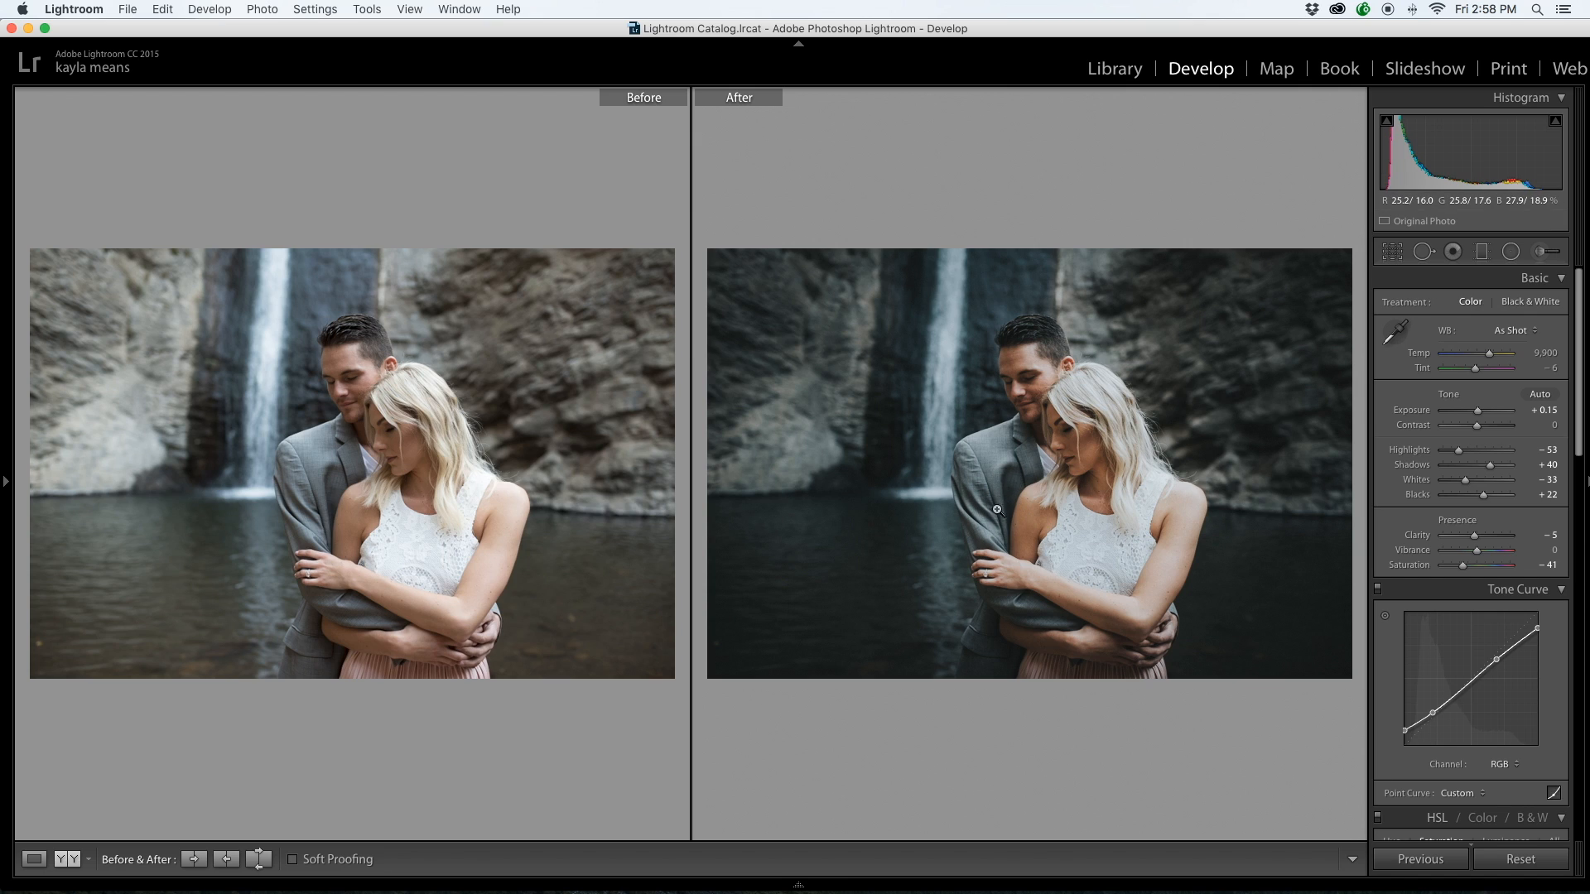
pyautogui.click(34, 858)
pyautogui.moveTo(988, 890)
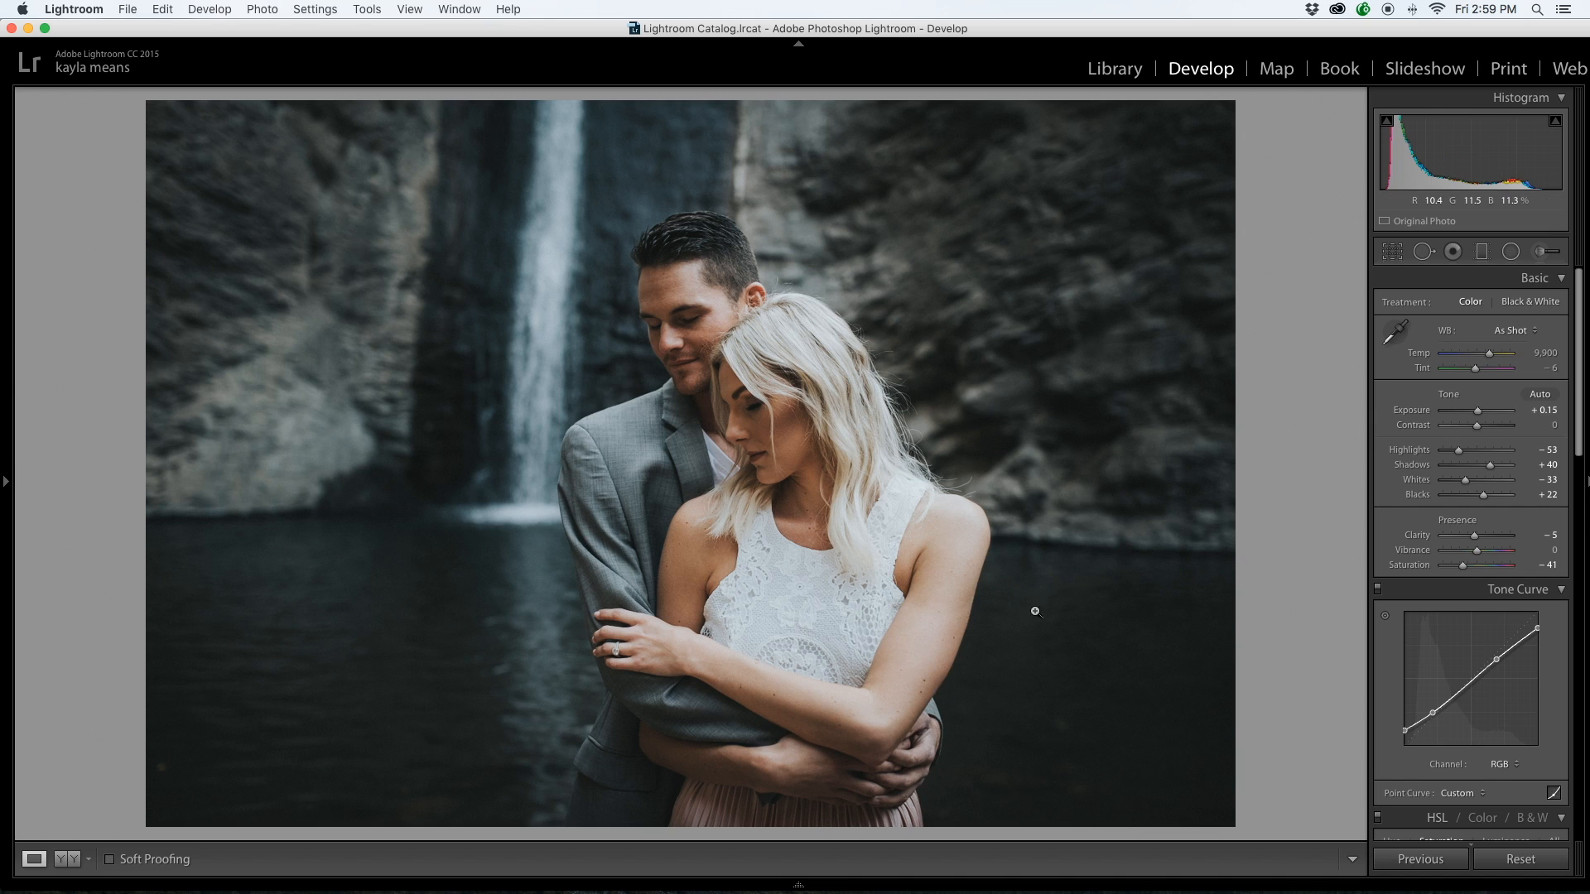
pyautogui.click(902, 672)
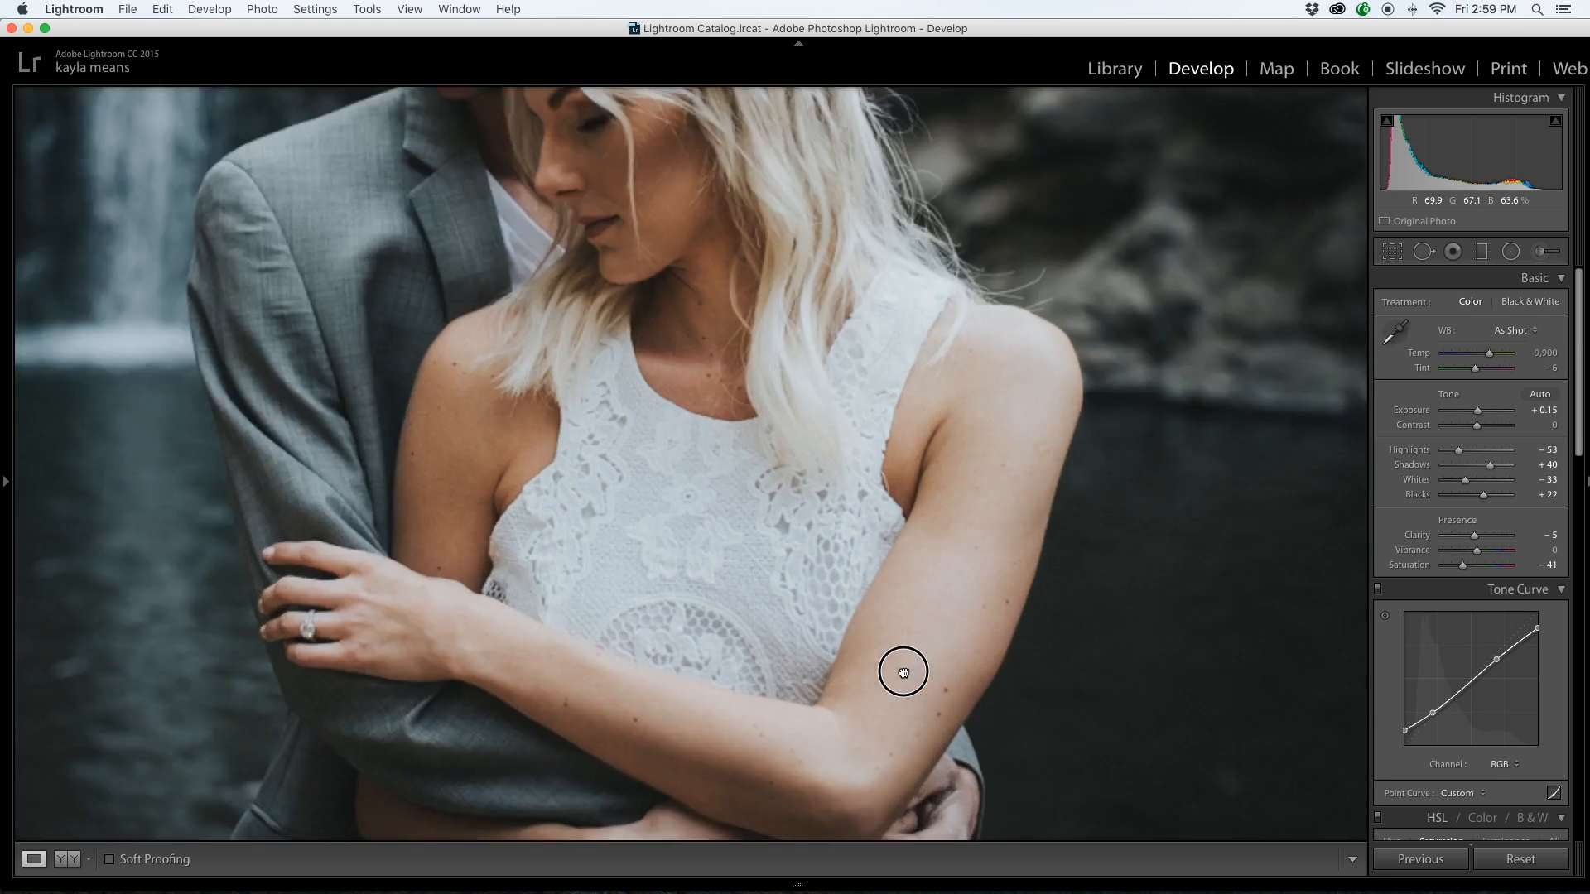
pyautogui.click(965, 654)
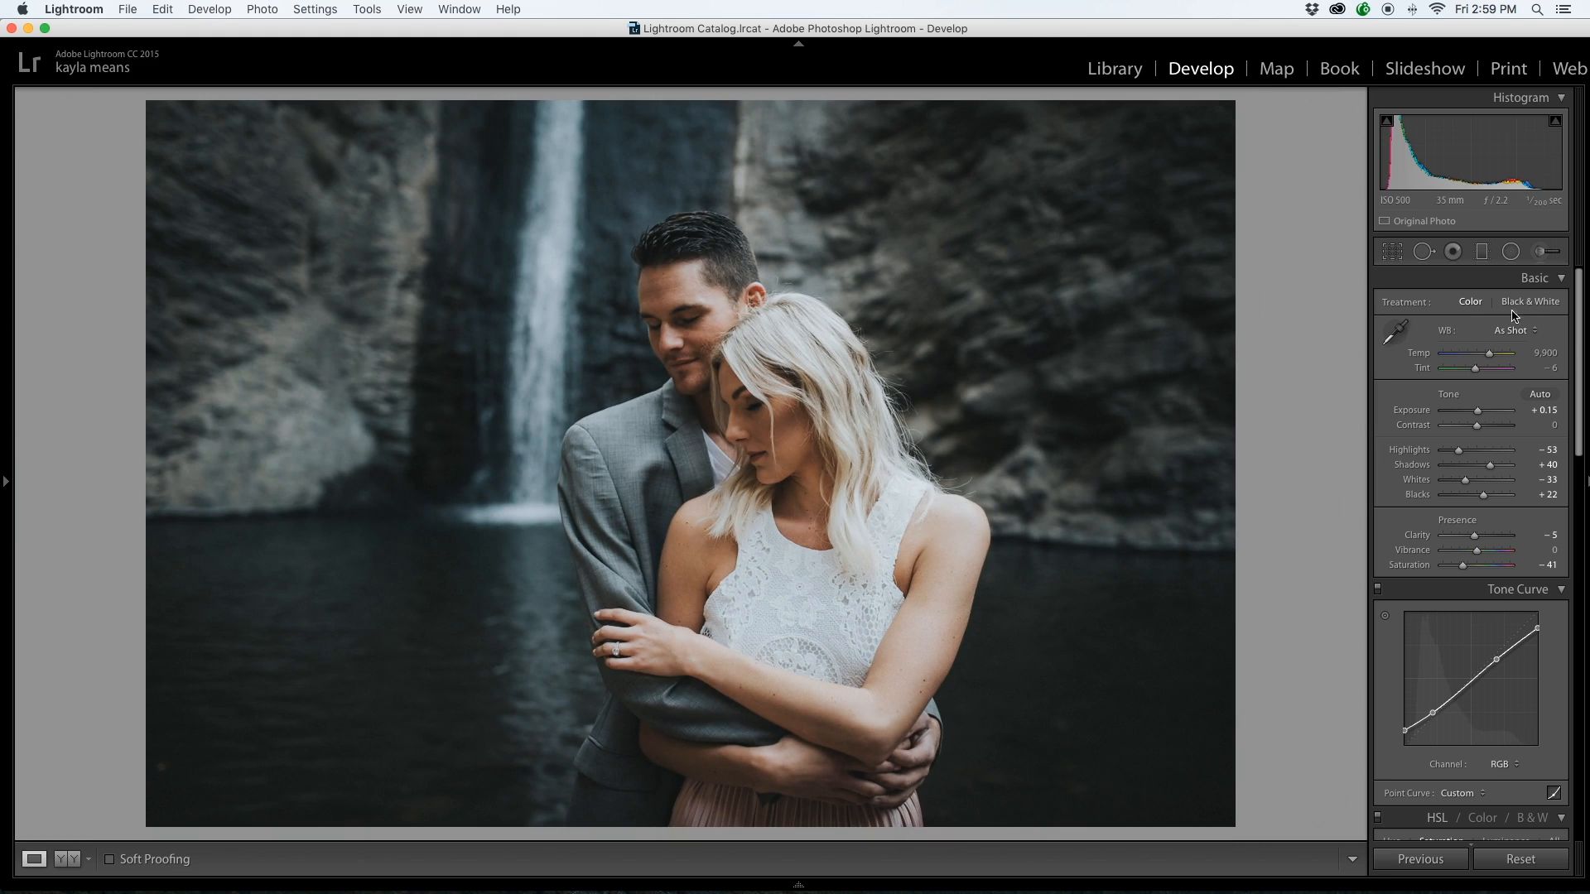
pyautogui.click(1545, 280)
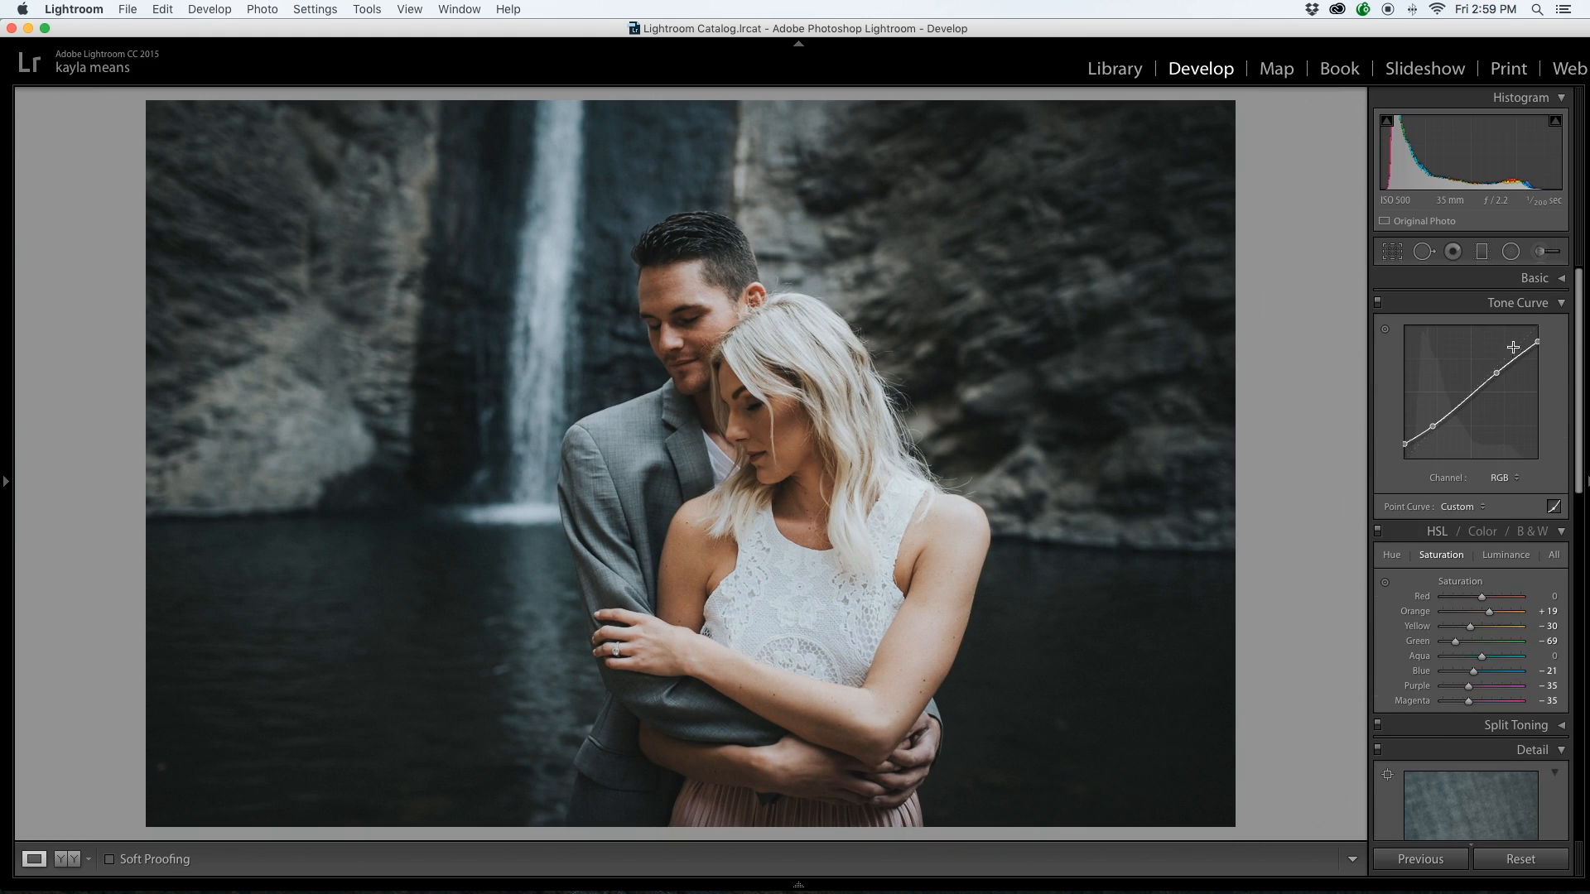
pyautogui.click(1560, 280)
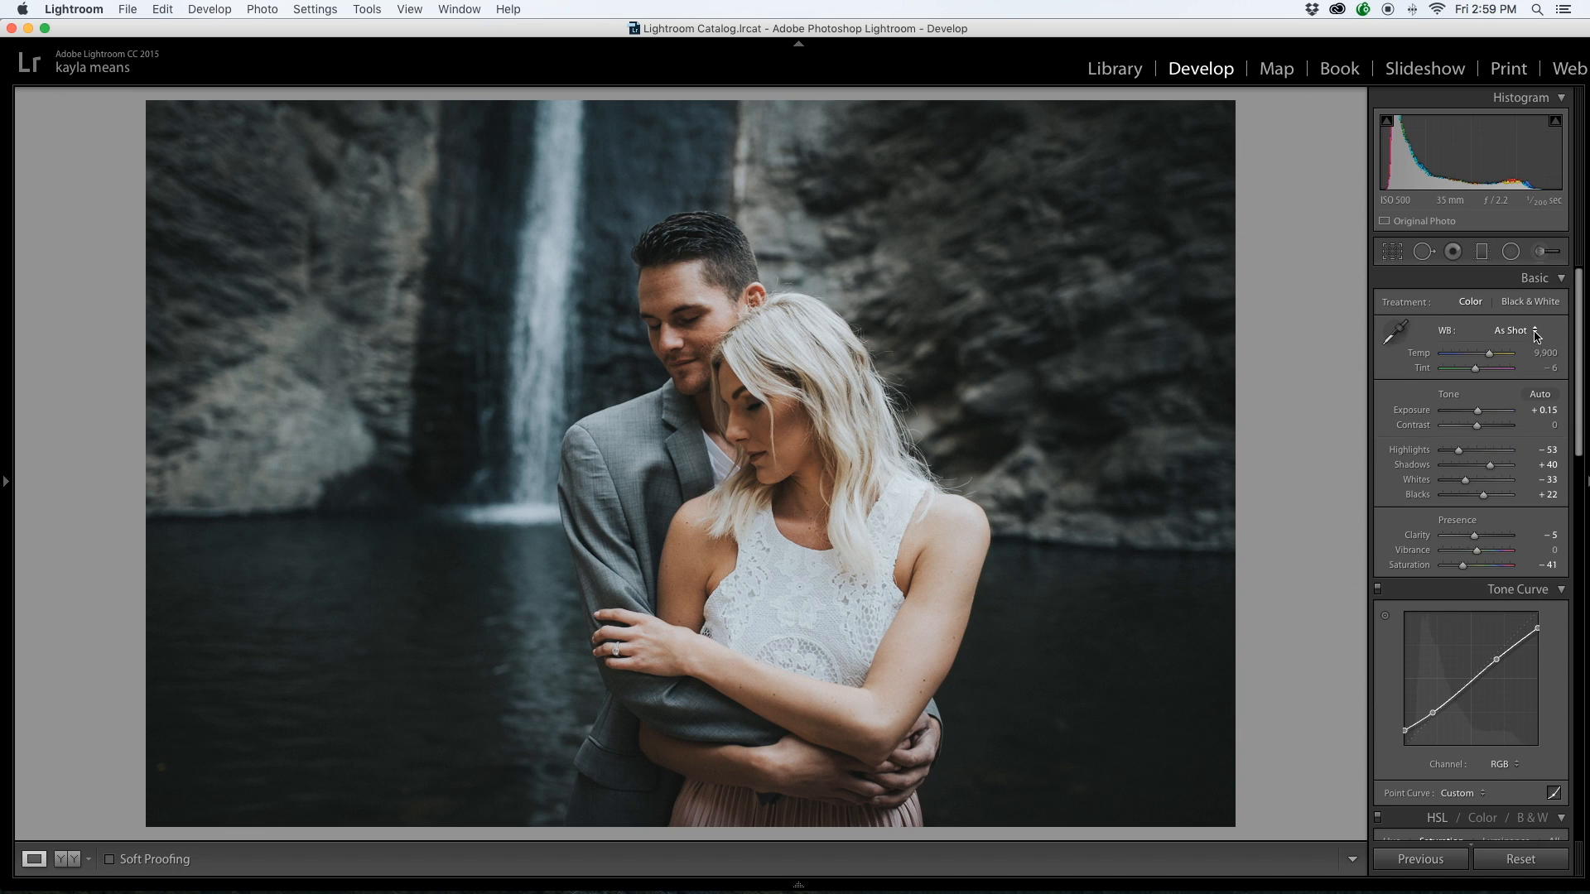
pyautogui.click(1536, 331)
pyautogui.click(1560, 282)
# Soften the skin on the woman's upper arm beside the man's sleeve using the Soften Skin brush effect
pyautogui.click(1545, 251)
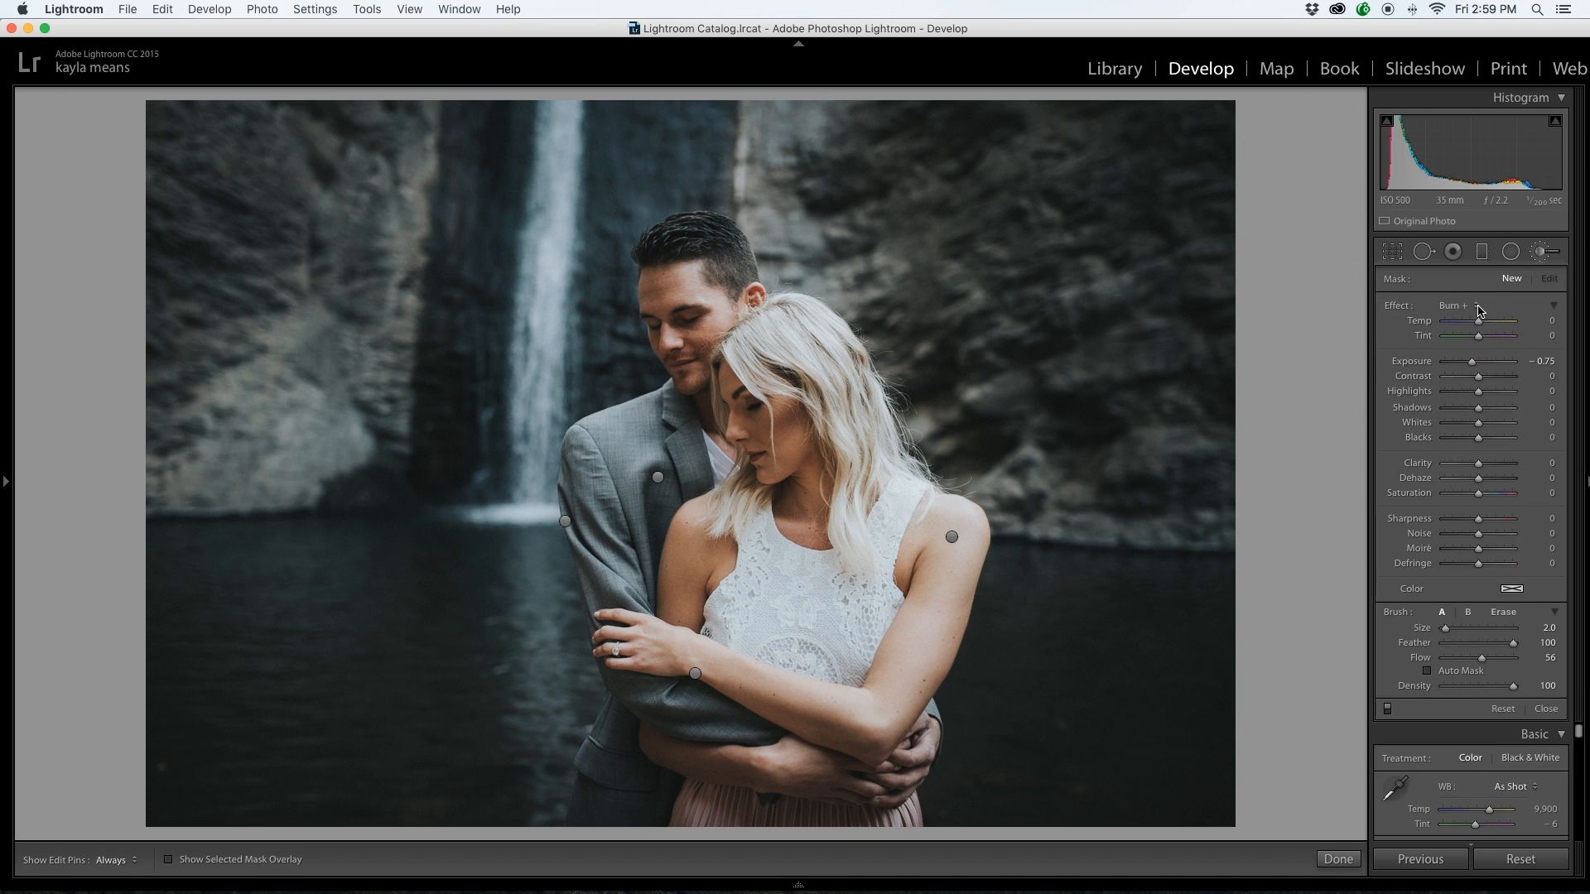
pyautogui.click(1490, 304)
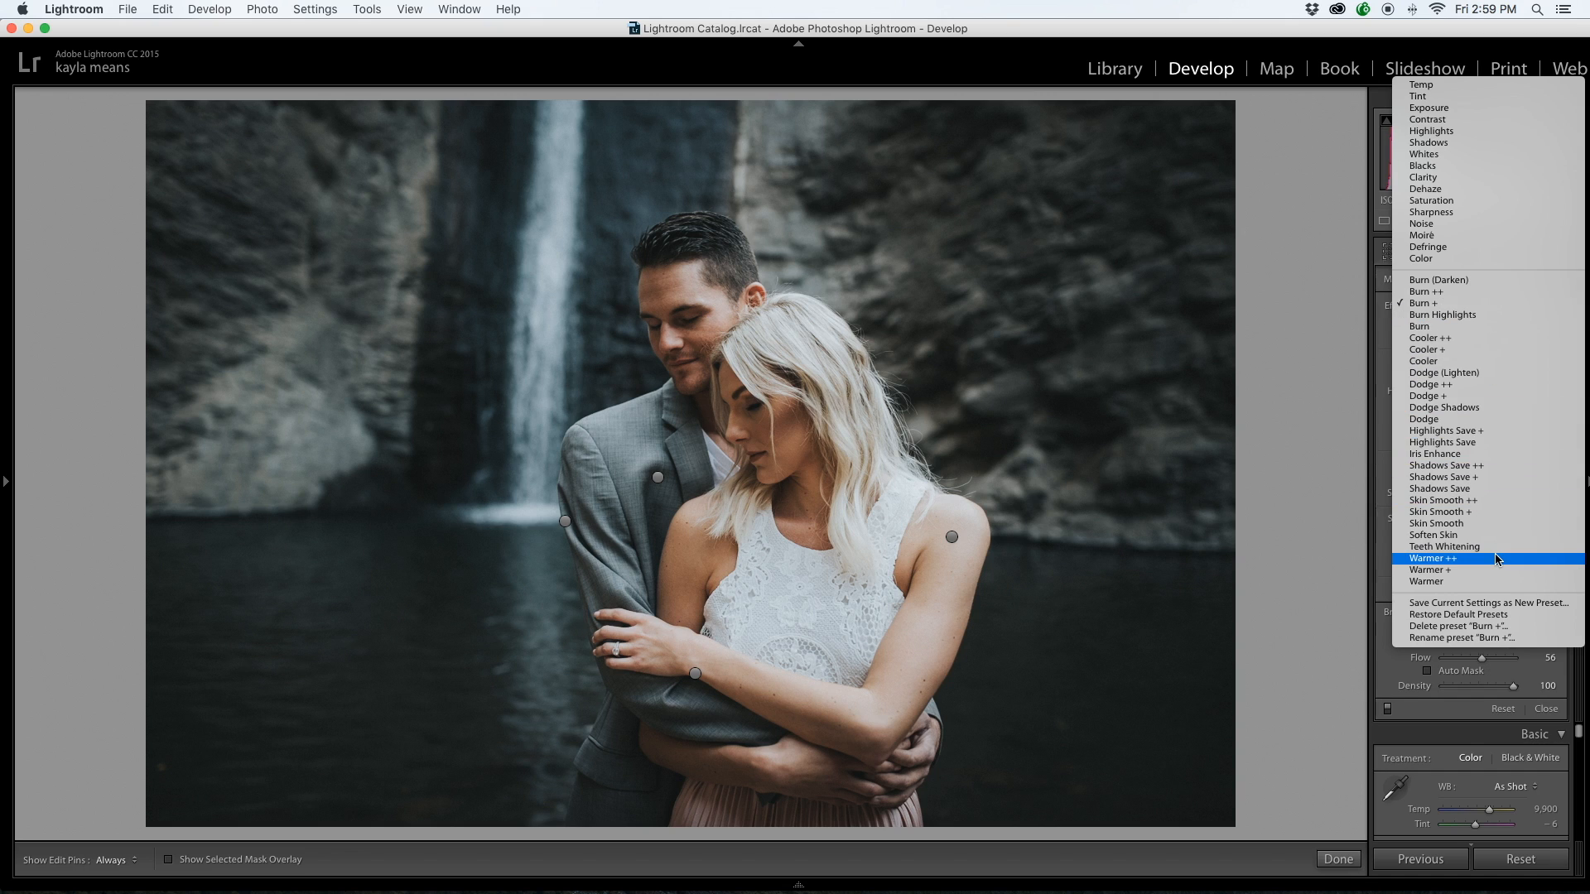
pyautogui.click(1464, 535)
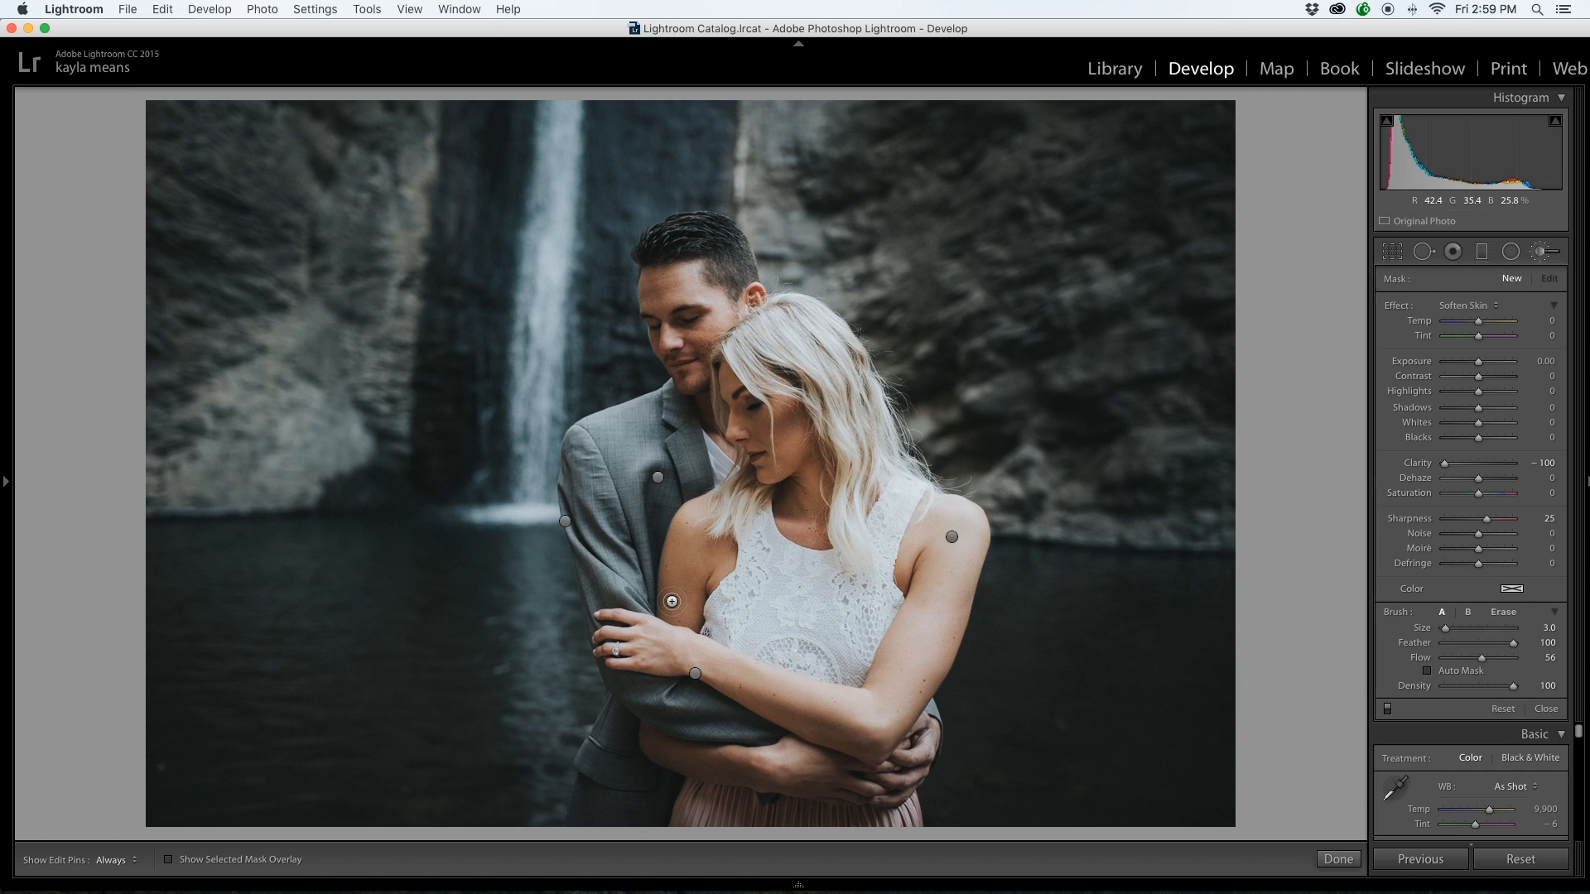
pyautogui.press('h')
pyautogui.moveTo(678, 605)
pyautogui.mouseDown()
pyautogui.moveTo(688, 541)
pyautogui.moveTo(718, 549)
pyautogui.moveTo(693, 561)
pyautogui.moveTo(712, 534)
pyautogui.mouseUp()
pyautogui.press('h')
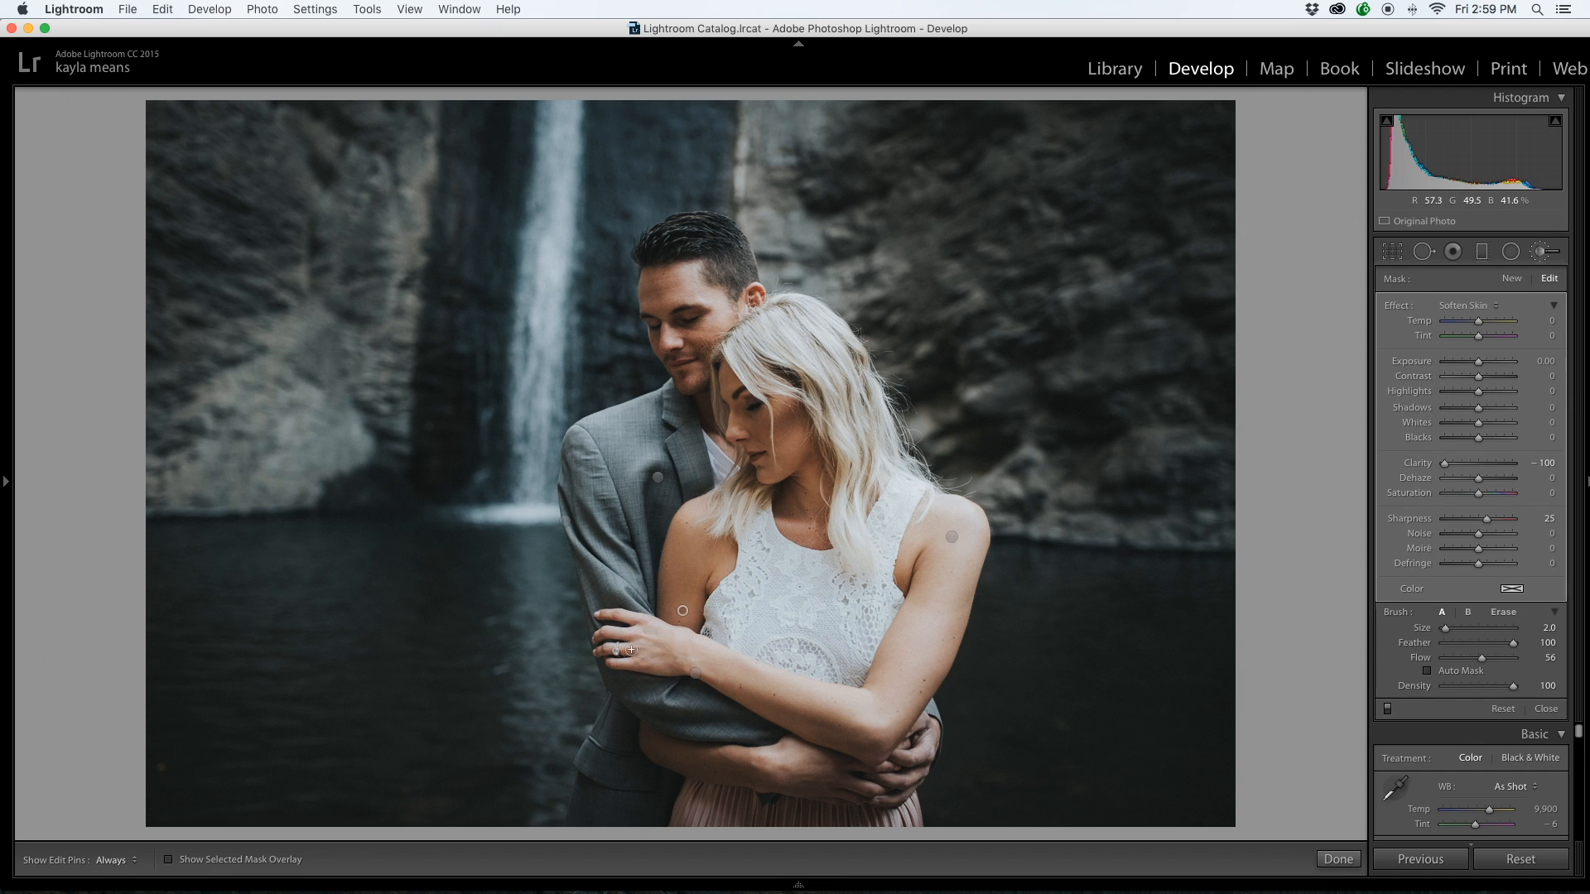
# Soften the skin on the woman's hand and wrist resting on the man's sleeve, and set the brush size to 4
pyautogui.press('h')
pyautogui.press('h')
pyautogui.press('h')
pyautogui.moveTo(609, 615)
pyautogui.mouseDown()
pyautogui.moveTo(663, 629)
pyautogui.moveTo(673, 650)
pyautogui.mouseUp()
pyautogui.press(']')
pyautogui.press(']')
pyautogui.press(']')
pyautogui.press(']')
pyautogui.press(']')
pyautogui.press(']')
pyautogui.press('[')
pyautogui.press('[')
pyautogui.press('[')
pyautogui.press('[')
pyautogui.press('h')
pyautogui.press('h')
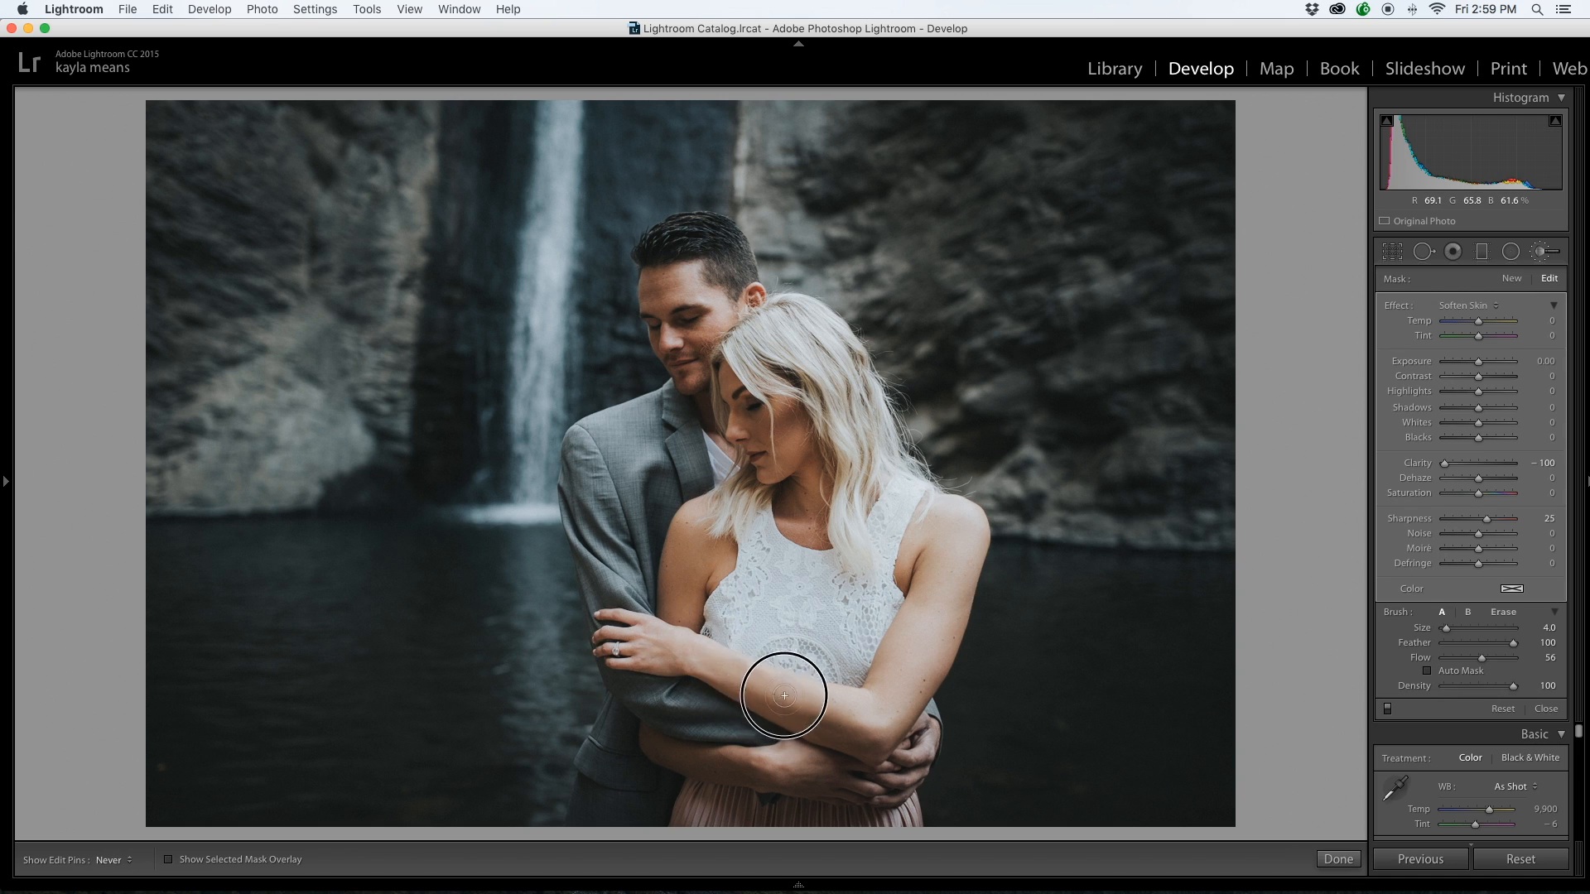
# Soften the skin along the woman's forearm and outer upper arm, across her upper chest and down the arm beside the man's sleeve
pyautogui.moveTo(875, 712)
pyautogui.mouseDown()
pyautogui.moveTo(939, 629)
pyautogui.moveTo(863, 703)
pyautogui.moveTo(922, 609)
pyautogui.moveTo(957, 591)
pyautogui.moveTo(928, 670)
pyautogui.moveTo(945, 567)
pyautogui.moveTo(912, 613)
pyautogui.moveTo(940, 532)
pyautogui.moveTo(912, 585)
pyautogui.moveTo(922, 537)
pyautogui.moveTo(948, 518)
pyautogui.moveTo(957, 570)
pyautogui.mouseUp()
pyautogui.press('h')
pyautogui.press('h')
pyautogui.moveTo(794, 522)
pyautogui.mouseDown()
pyautogui.moveTo(817, 519)
pyautogui.moveTo(804, 508)
pyautogui.moveTo(805, 526)
pyautogui.mouseUp()
pyautogui.moveTo(717, 545)
pyautogui.mouseDown()
pyautogui.moveTo(676, 560)
pyautogui.moveTo(669, 618)
pyautogui.moveTo(697, 601)
pyautogui.mouseUp()
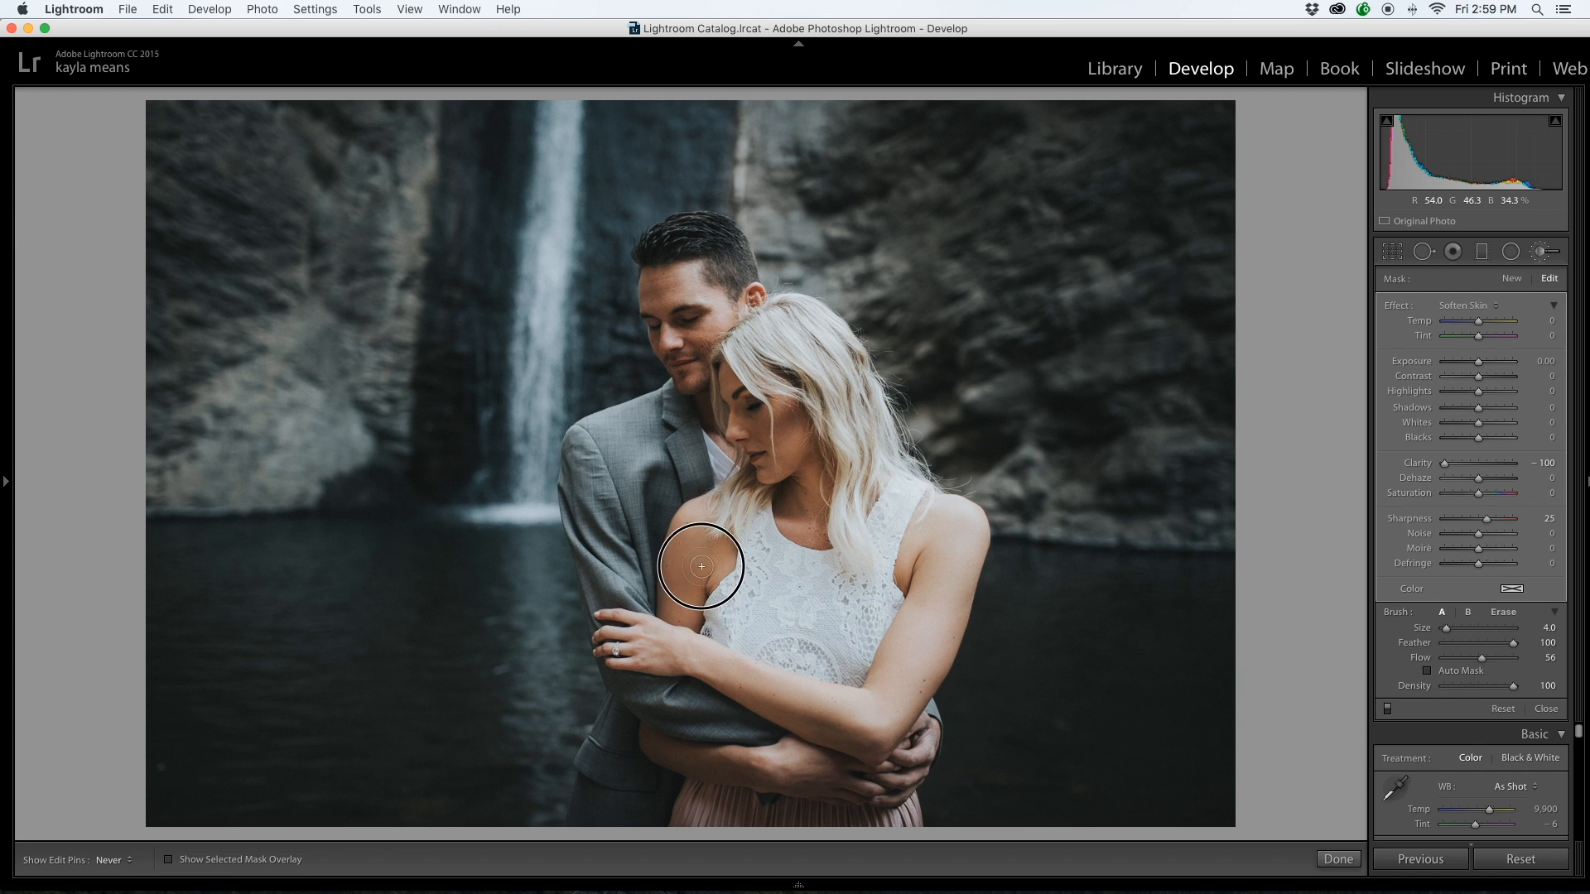
pyautogui.press('h')
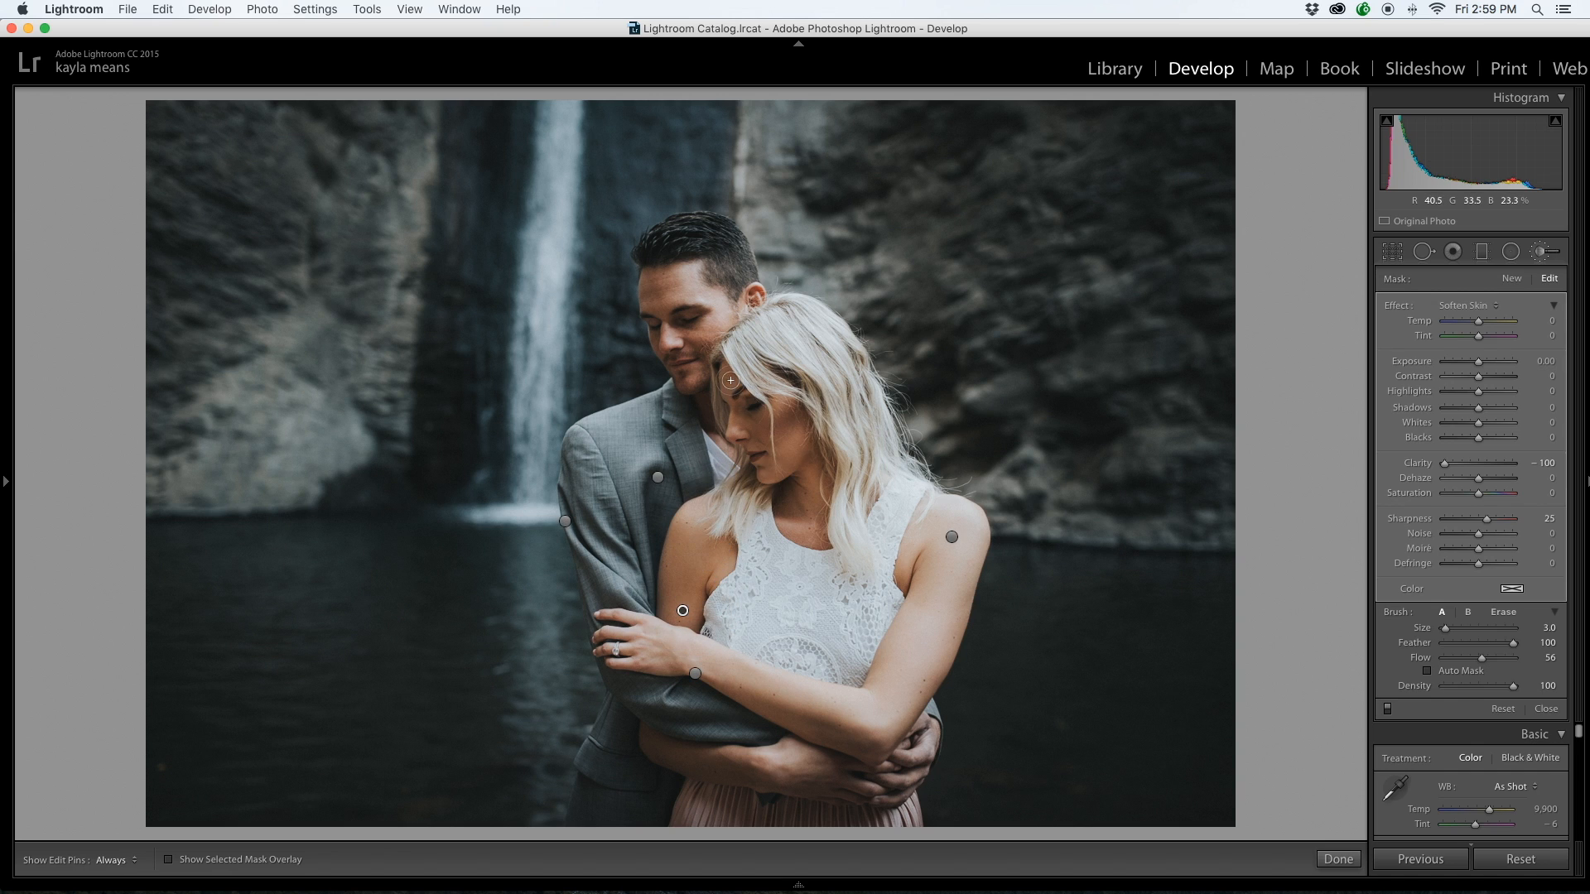
# Soften the woman's face and neck and the lower hands and forearm with brush size 3, and finish the brush adjustments
pyautogui.press('h')
pyautogui.moveTo(757, 425)
pyautogui.mouseDown()
pyautogui.moveTo(776, 451)
pyautogui.moveTo(803, 451)
pyautogui.moveTo(765, 476)
pyautogui.moveTo(805, 455)
pyautogui.moveTo(815, 516)
pyautogui.mouseUp()
pyautogui.press('h')
pyautogui.press('h')
pyautogui.moveTo(697, 765)
pyautogui.mouseDown()
pyautogui.moveTo(822, 763)
pyautogui.moveTo(770, 762)
pyautogui.moveTo(868, 789)
pyautogui.moveTo(924, 765)
pyautogui.moveTo(929, 725)
pyautogui.moveTo(890, 781)
pyautogui.moveTo(921, 758)
pyautogui.mouseUp()
pyautogui.press('h')
pyautogui.click(1338, 859)
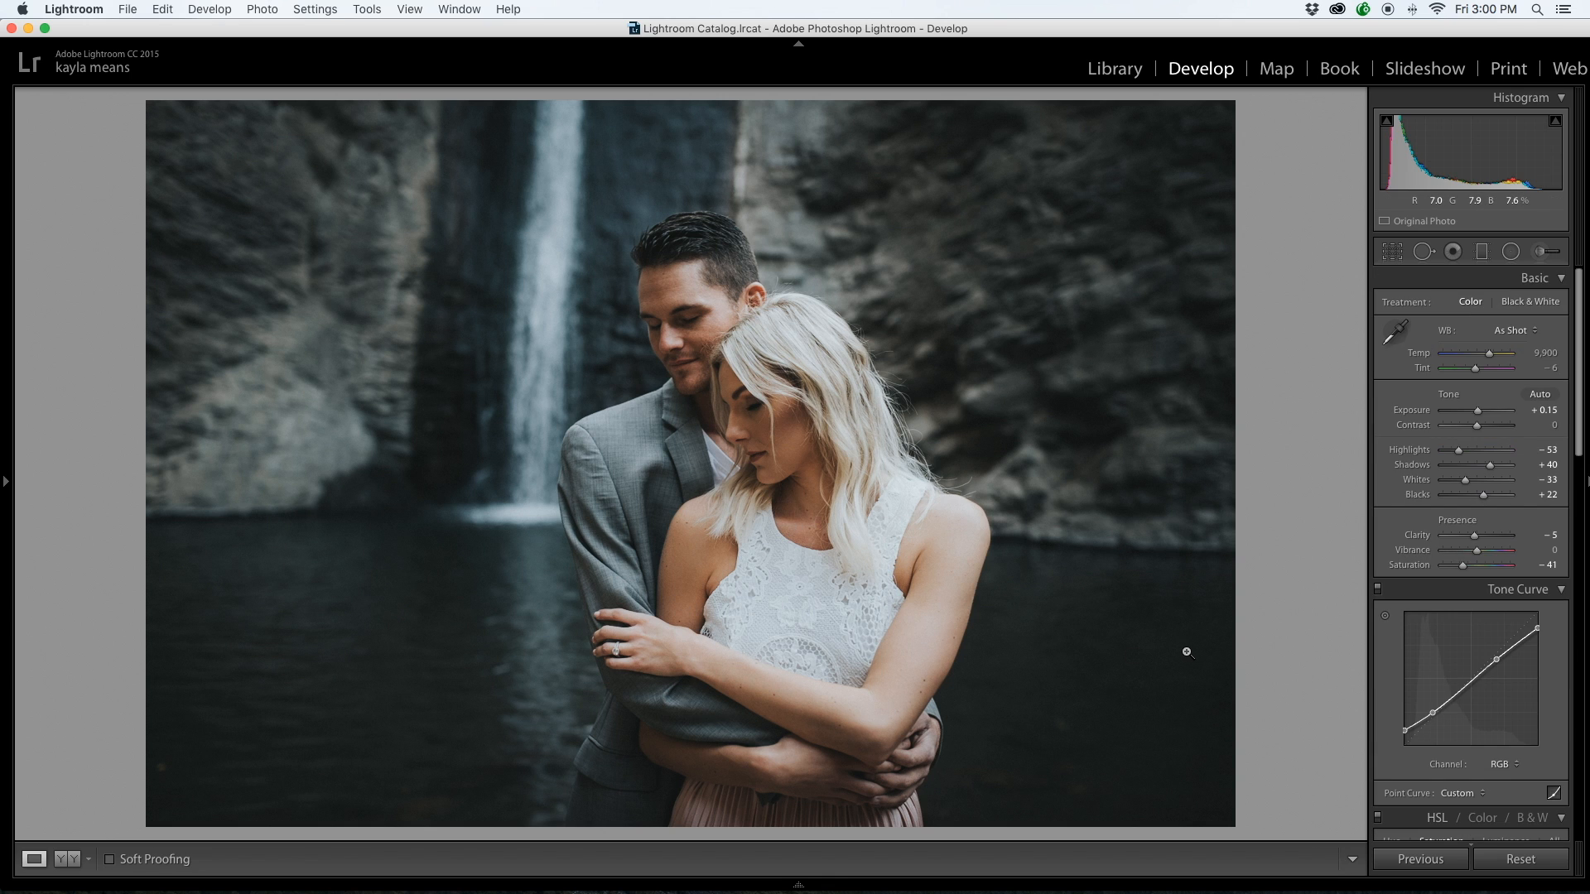
# Inspect the softened skin on the woman's arms and the couple's hands up close
pyautogui.click(963, 623)
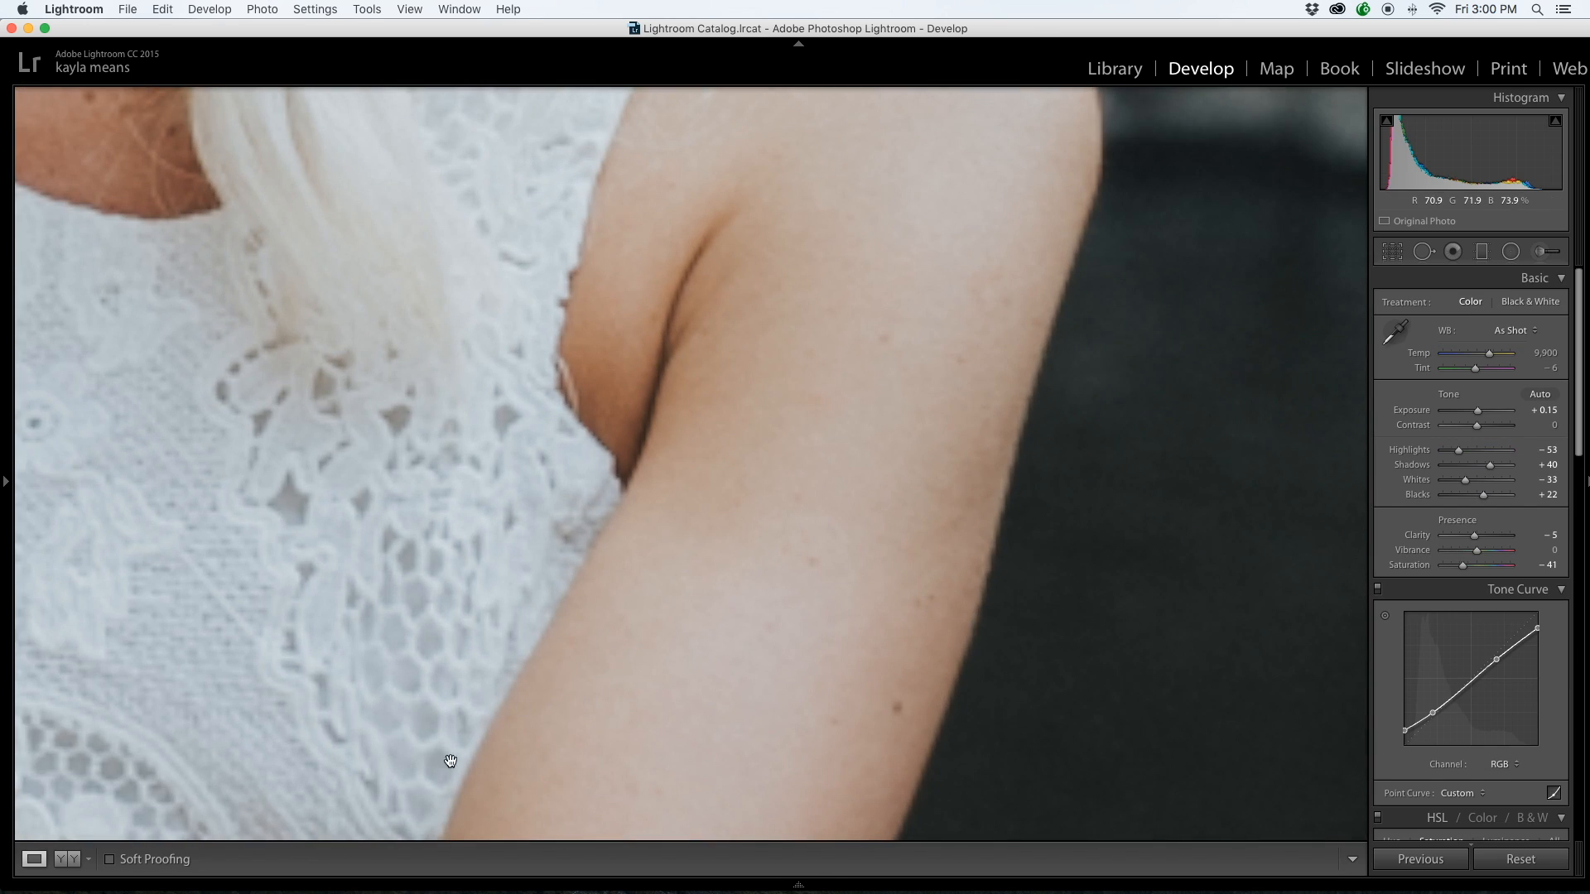
pyautogui.moveTo(482, 735); pyautogui.dragTo(489, 674)
pyautogui.moveTo(507, 735); pyautogui.dragTo(983, 218)
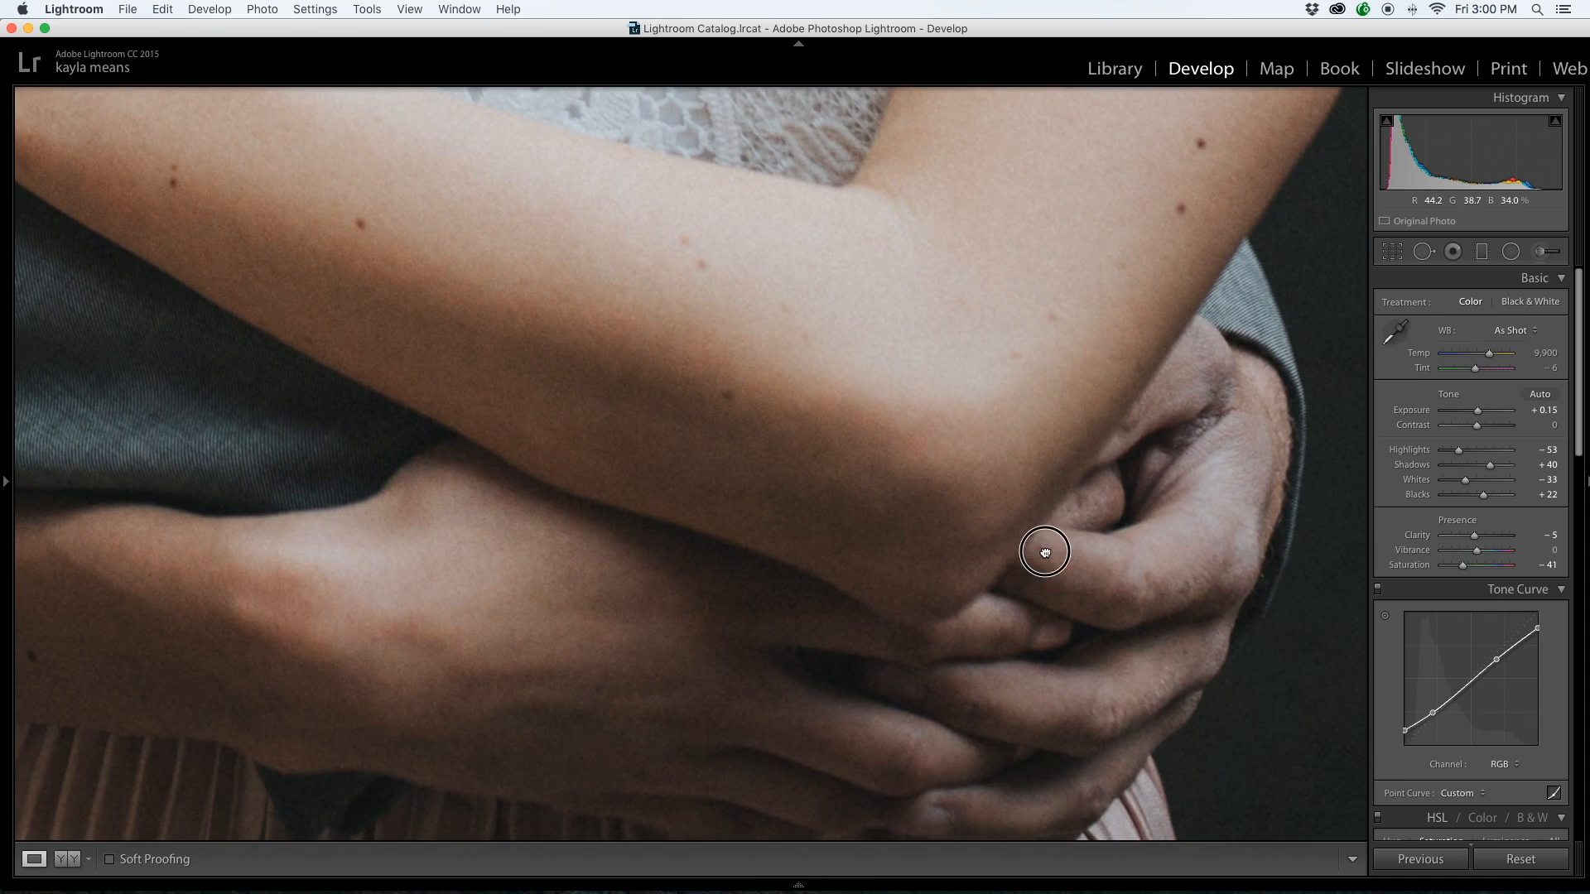
pyautogui.moveTo(1047, 548); pyautogui.dragTo(888, 548)
pyautogui.click(1041, 539)
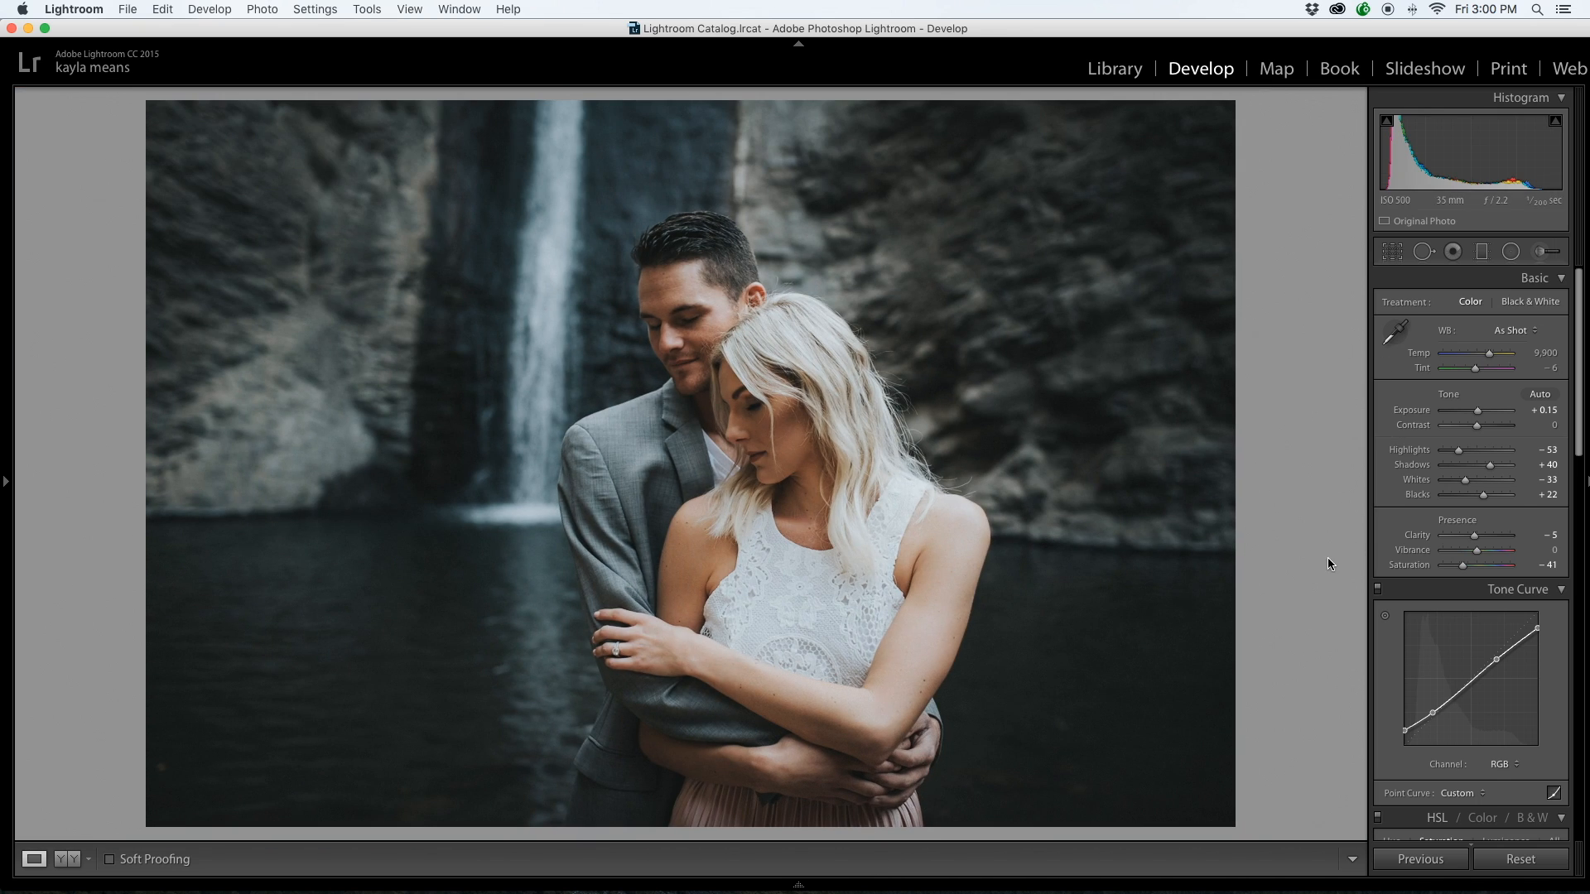
# Add a diagonal graduated filter from the photo's lower-left corner toward the couple, using the Exposure effect at -1.68
pyautogui.click(1483, 252)
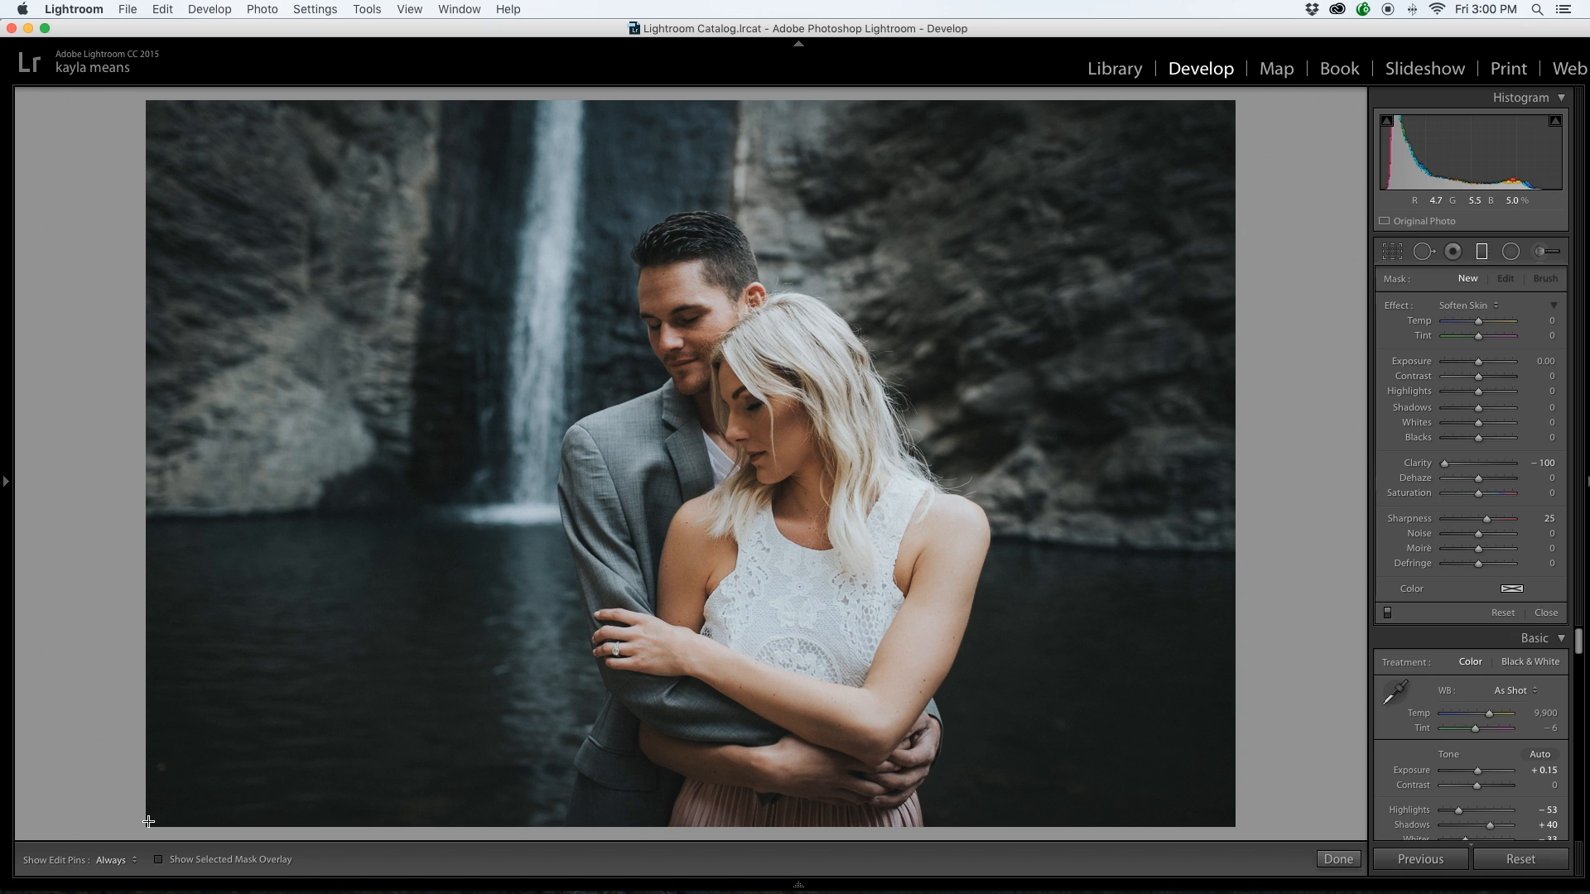
pyautogui.moveTo(147, 825); pyautogui.dragTo(630, 478)
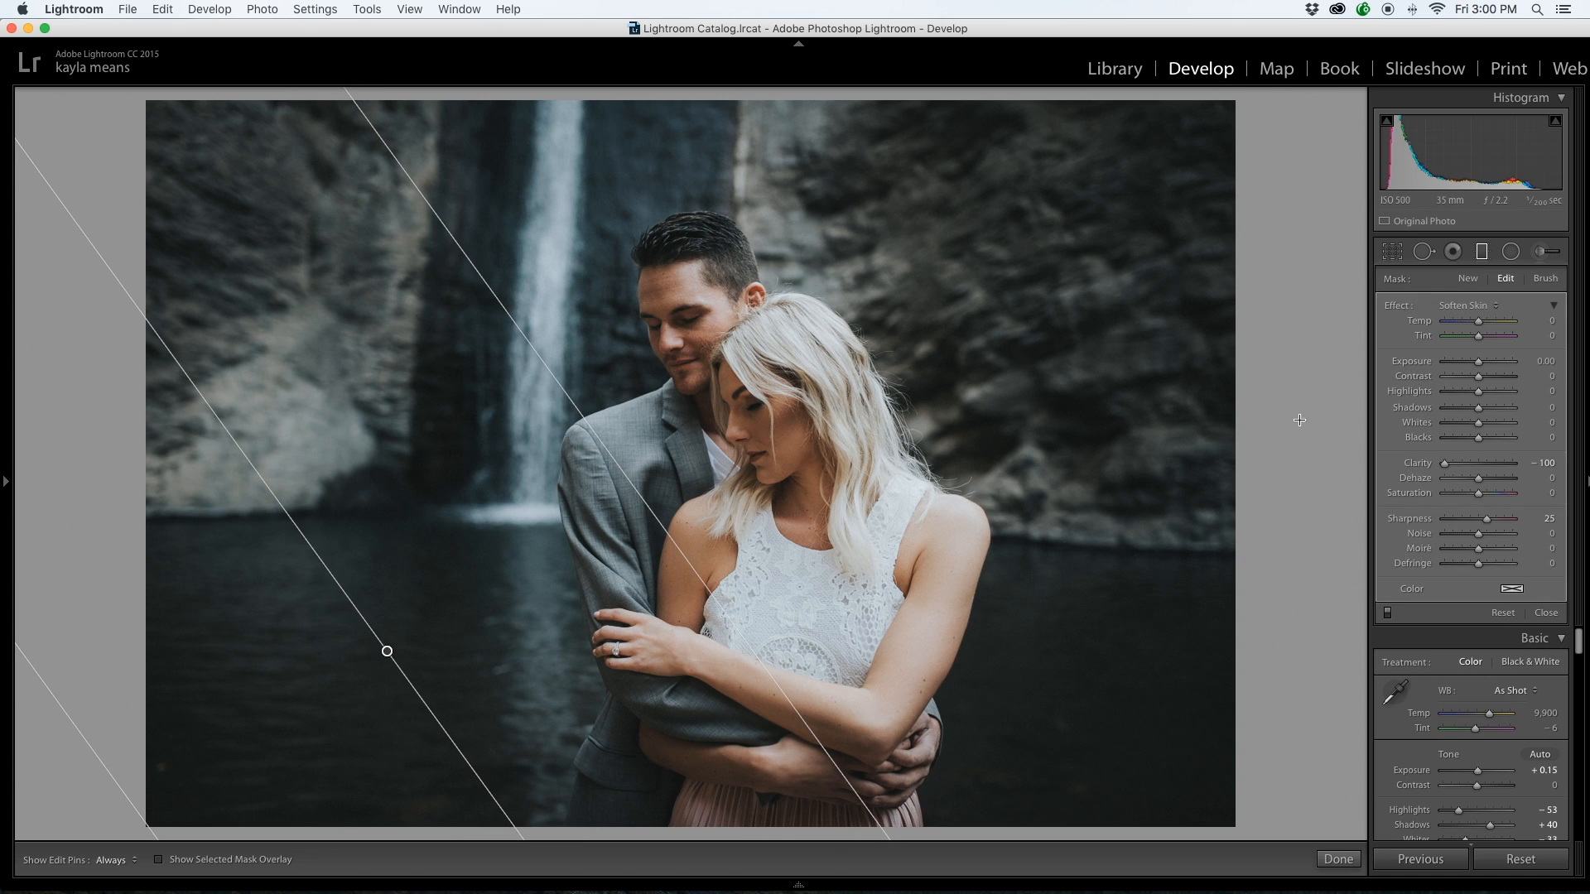
pyautogui.click(1498, 311)
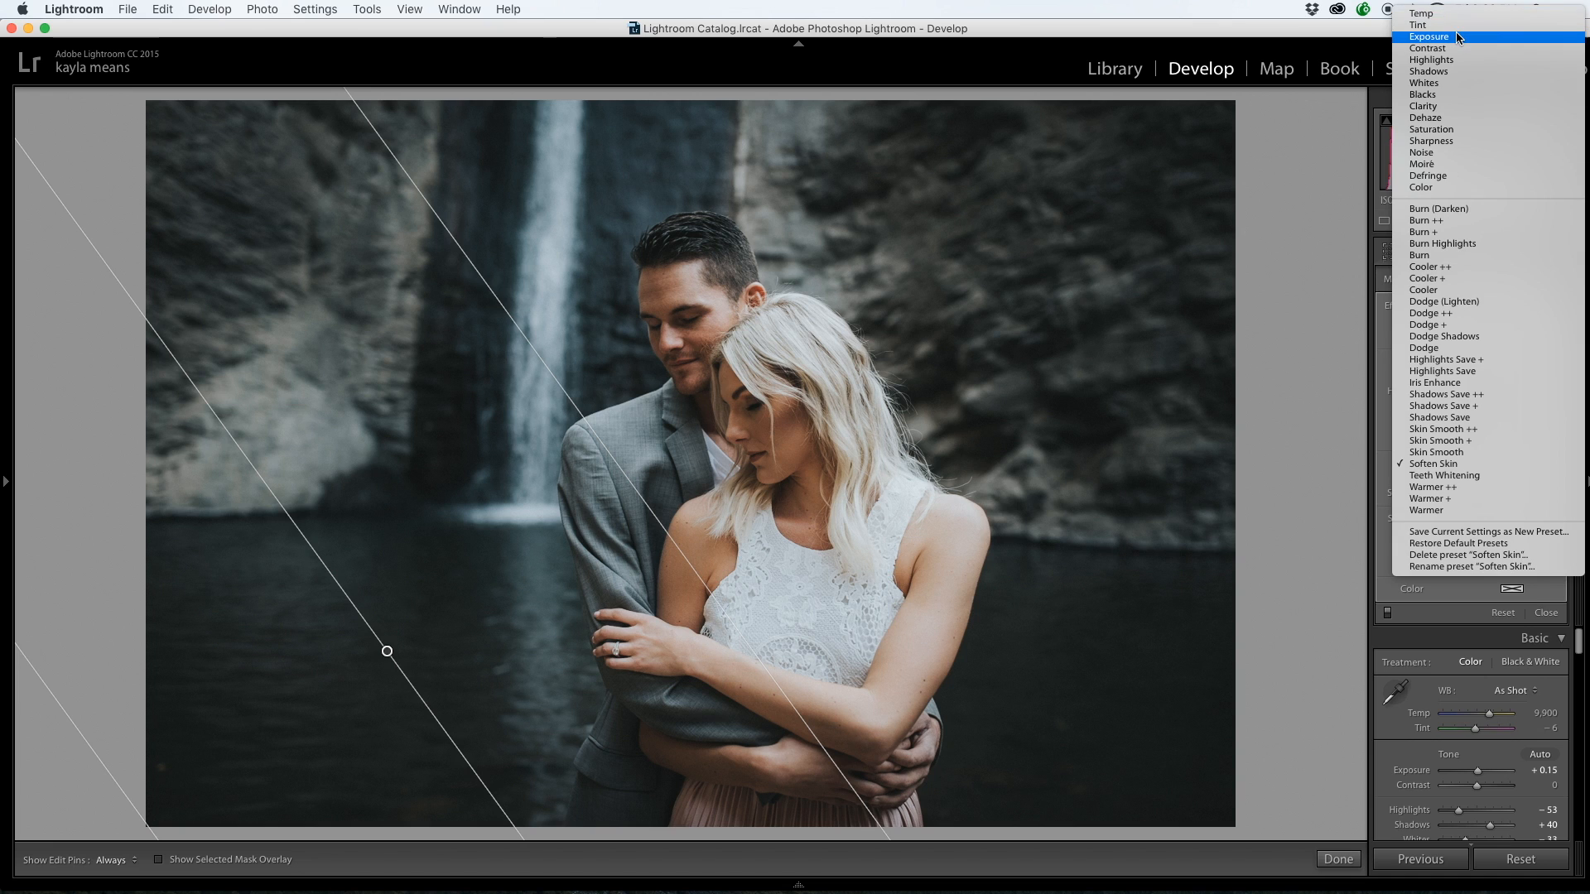
pyautogui.click(1459, 37)
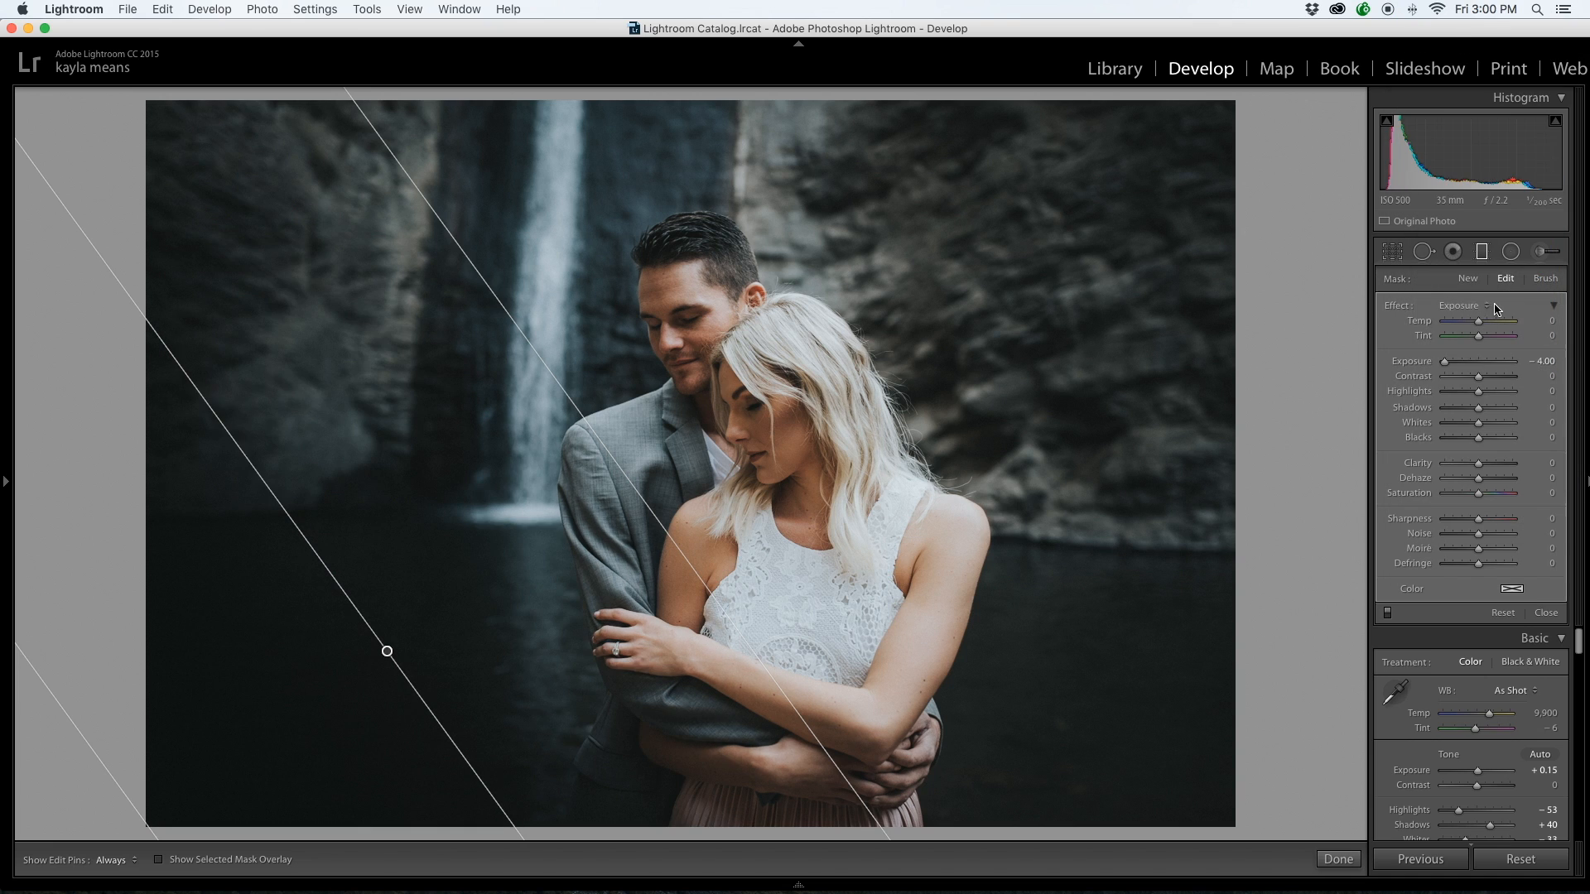
pyautogui.moveTo(1444, 361); pyautogui.dragTo(1459, 366)
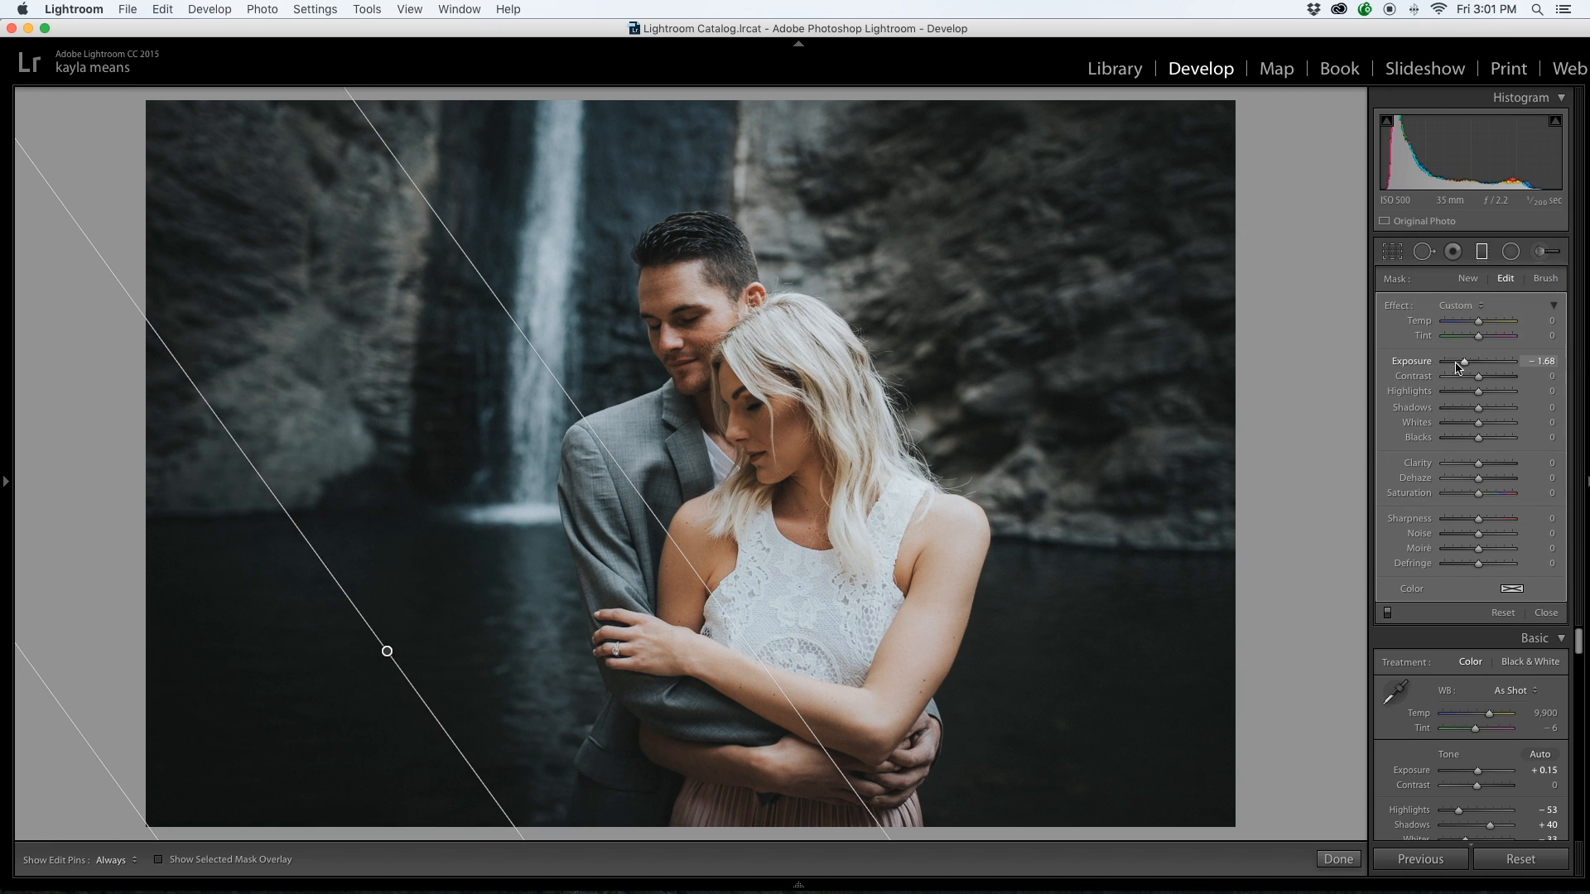
# Stretch the lower-left graduated filter outward and further across the couple, set its exposure to -2.73, and finish the filter
pyautogui.moveTo(126, 798); pyautogui.dragTo(96, 817)
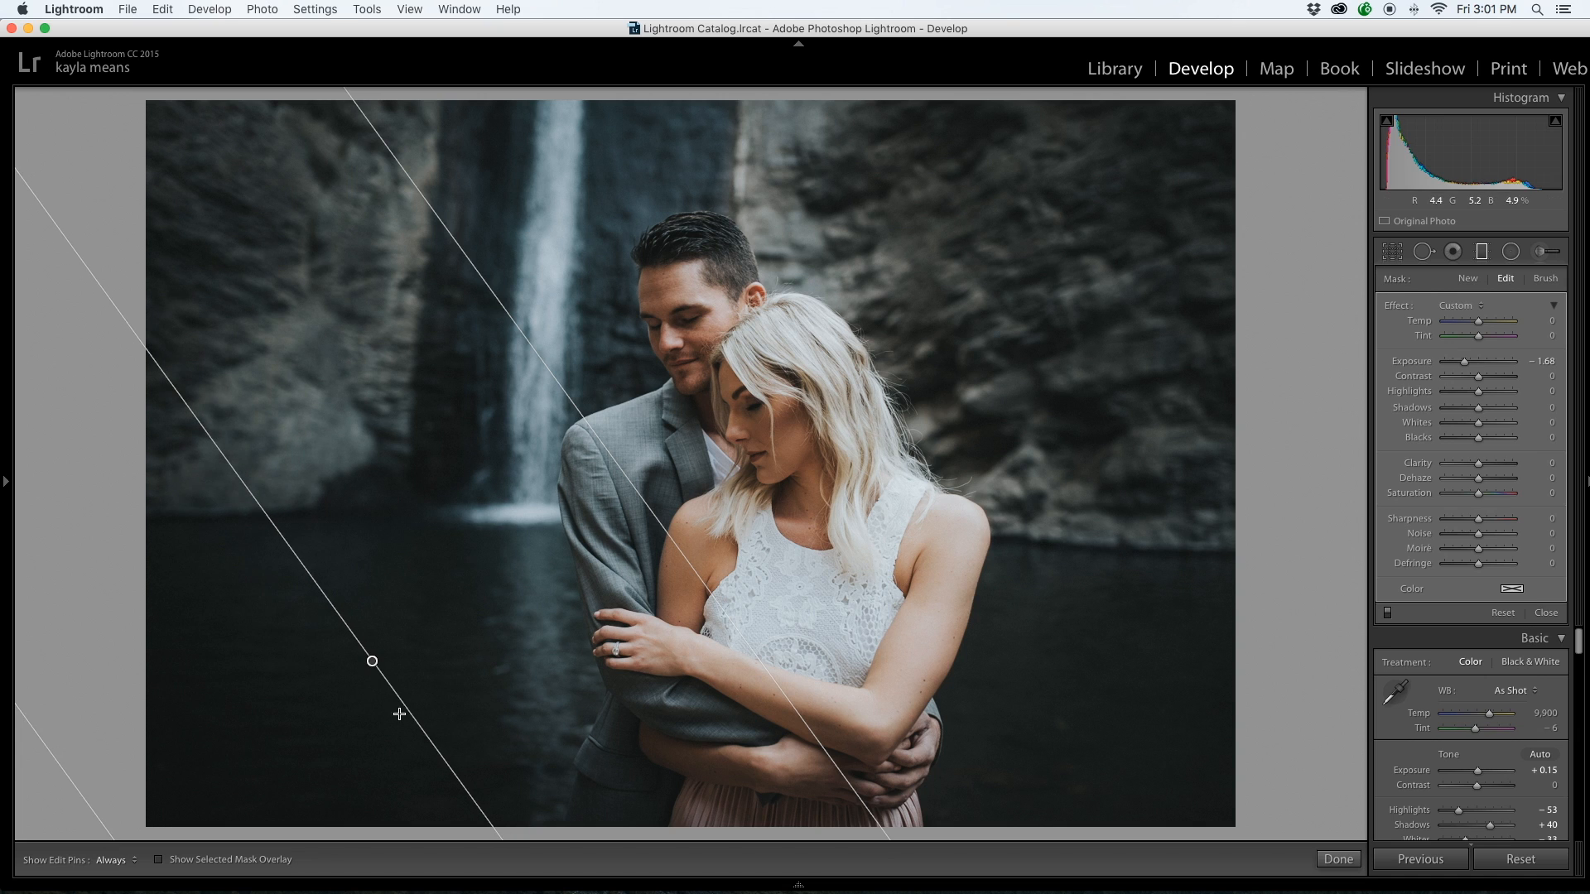
pyautogui.moveTo(684, 552); pyautogui.dragTo(785, 497)
pyautogui.moveTo(1464, 362); pyautogui.dragTo(1456, 362)
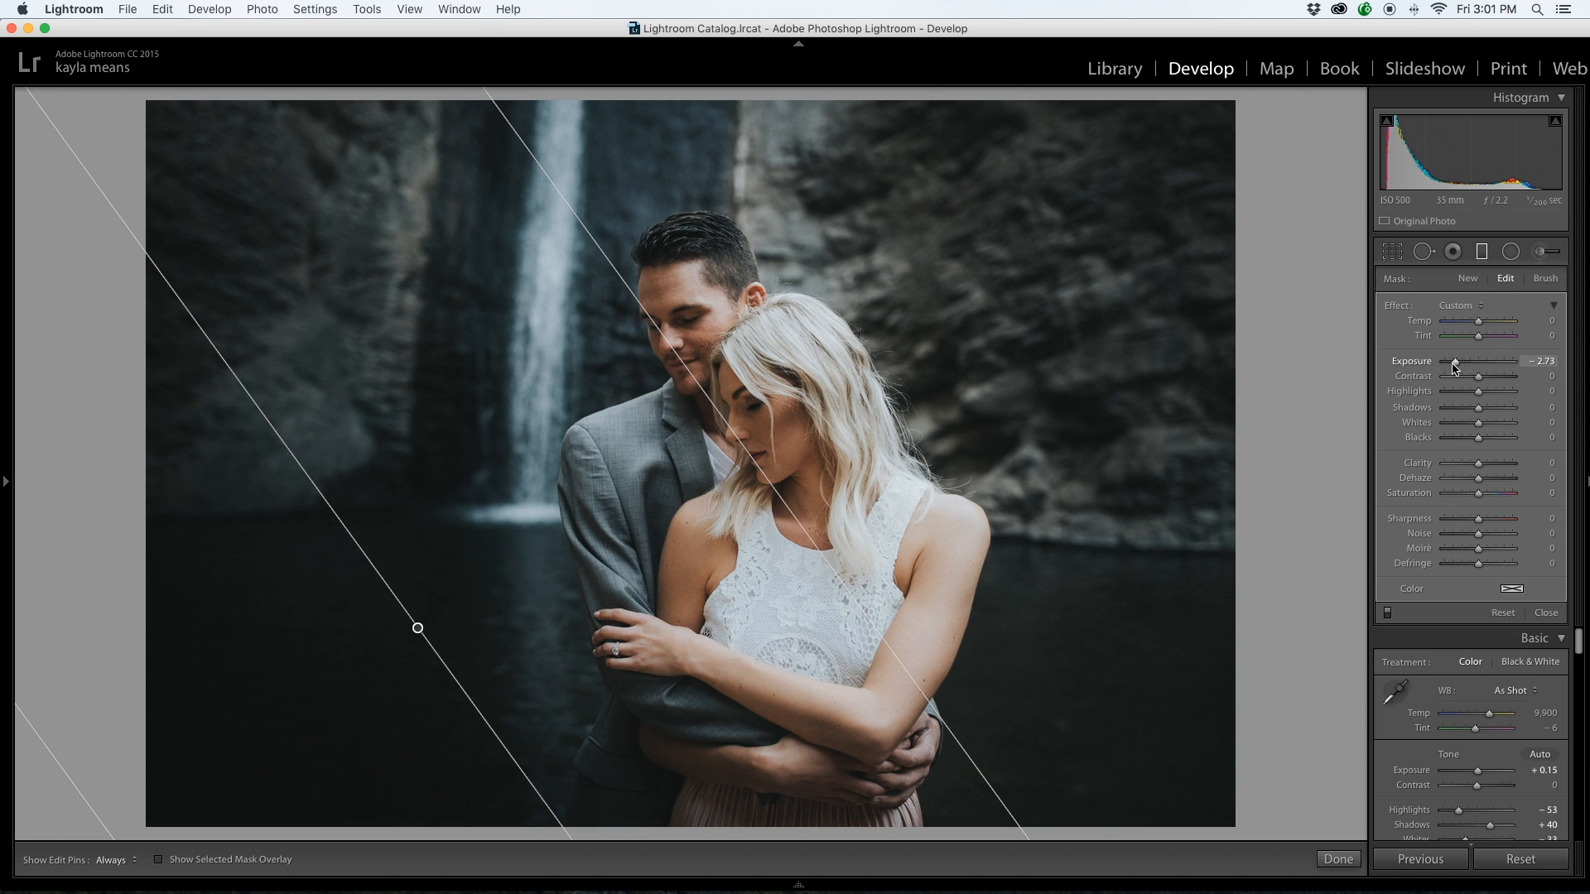
pyautogui.click(1339, 860)
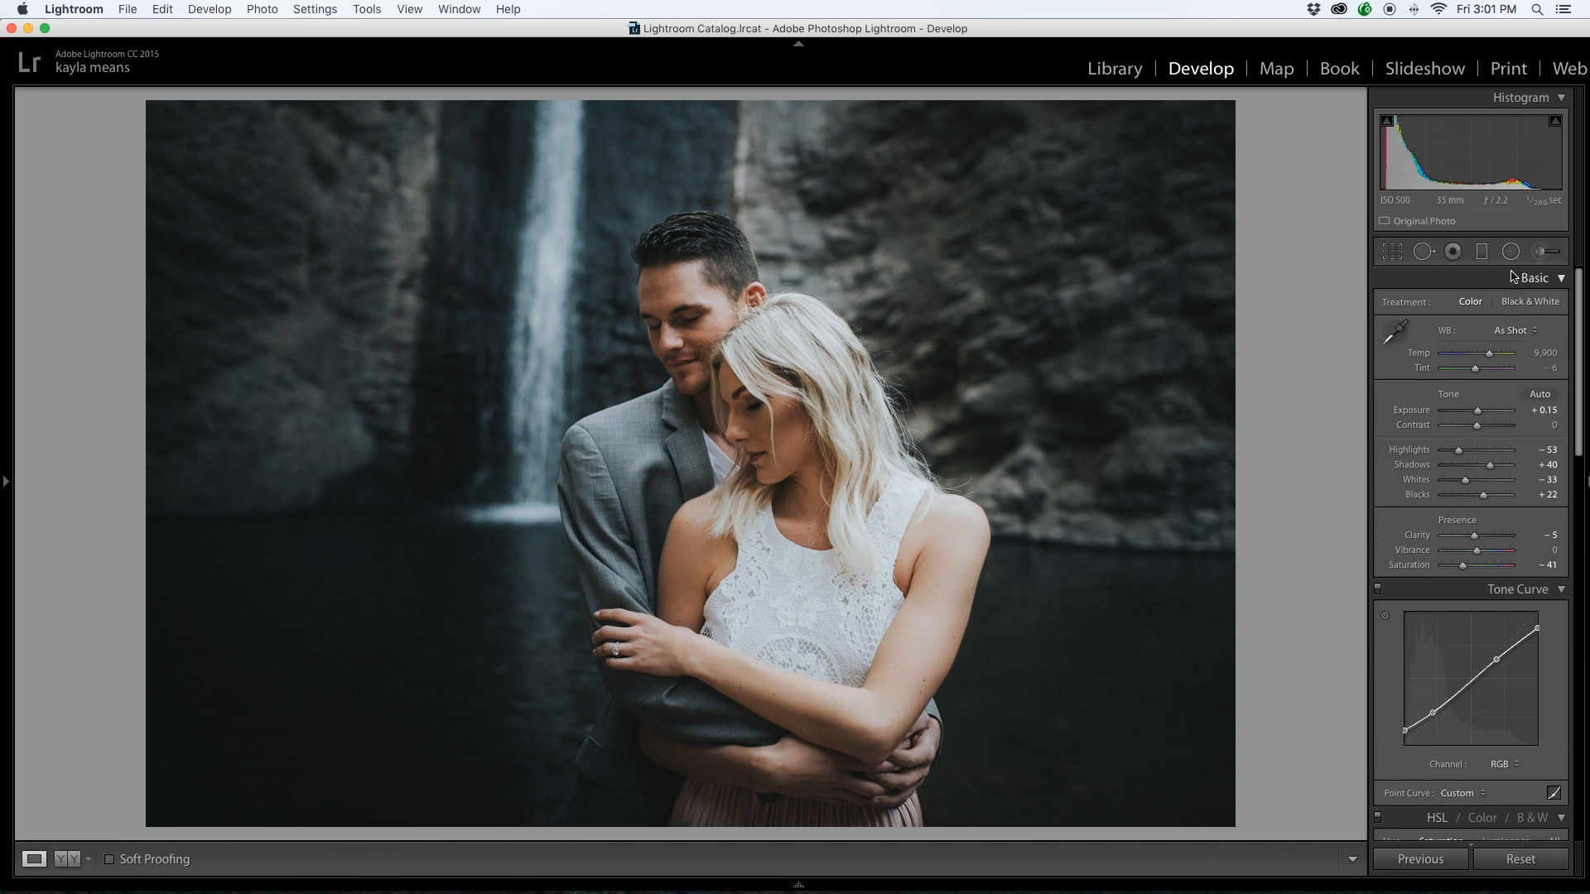
# Add a diagonal graduated filter from the photo's upper-right corner with exposure 1.17, and pull its inner edge slightly away from the couple
pyautogui.click(1484, 253)
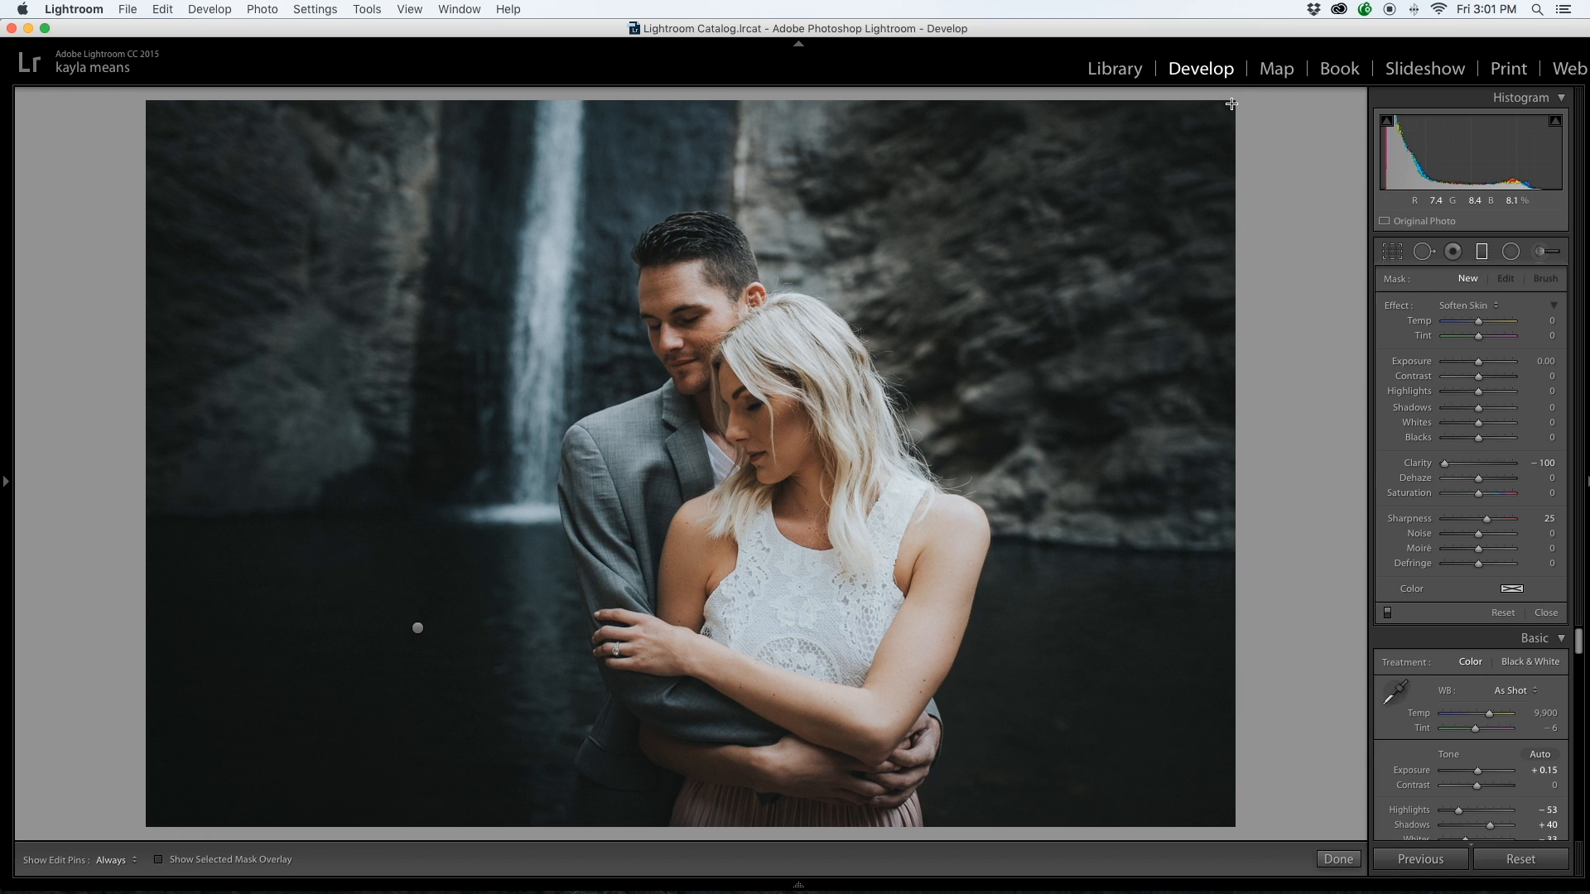
pyautogui.moveTo(1226, 112); pyautogui.dragTo(766, 383)
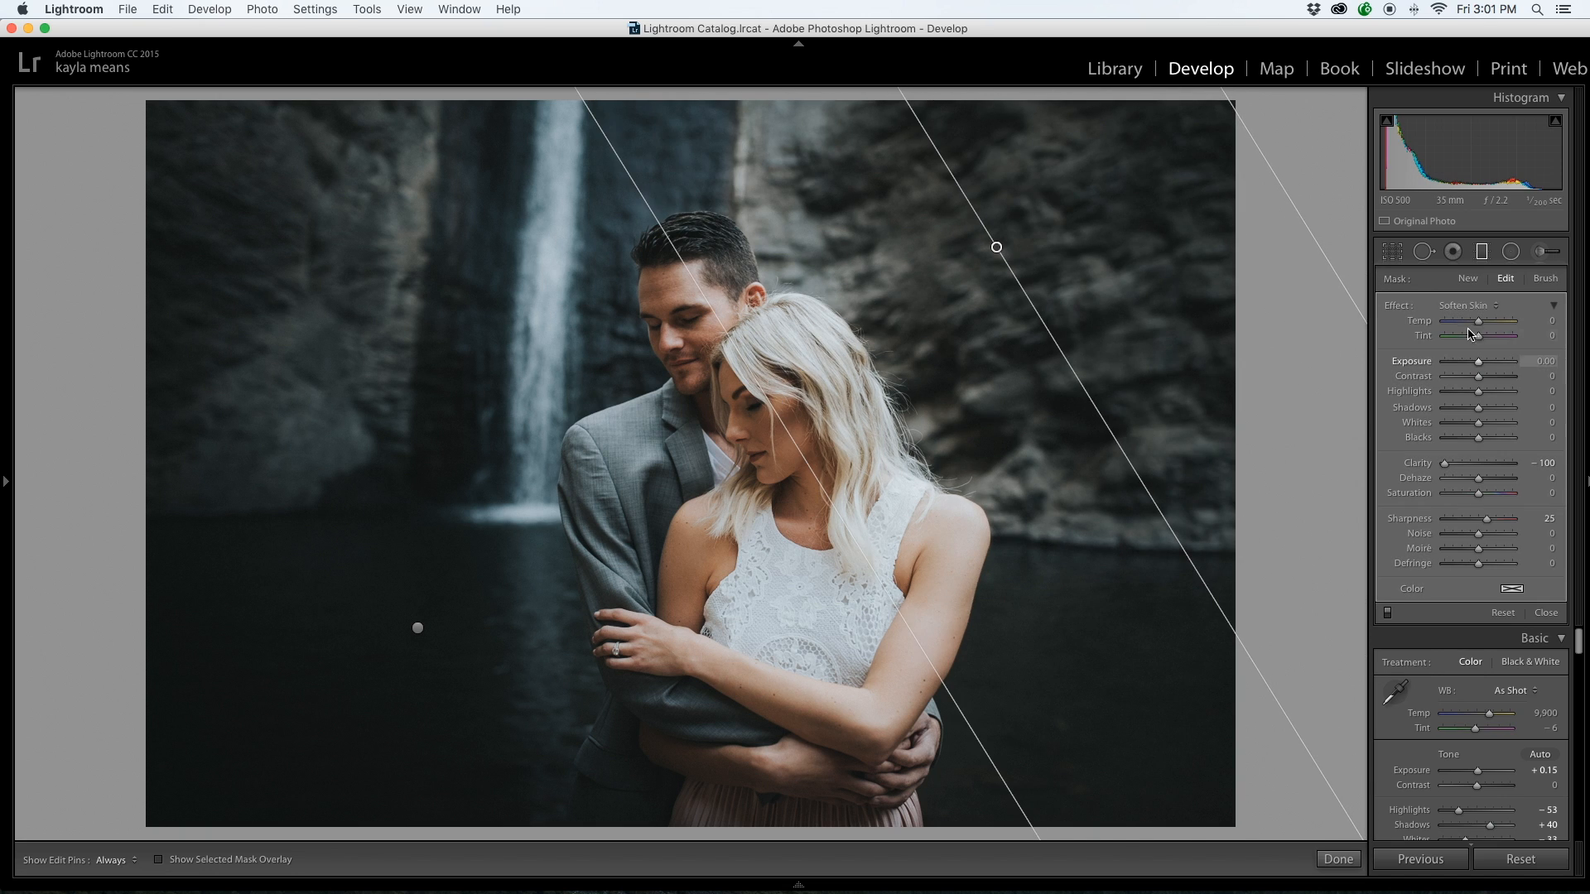
pyautogui.click(1500, 306)
pyautogui.moveTo(1431, 18)
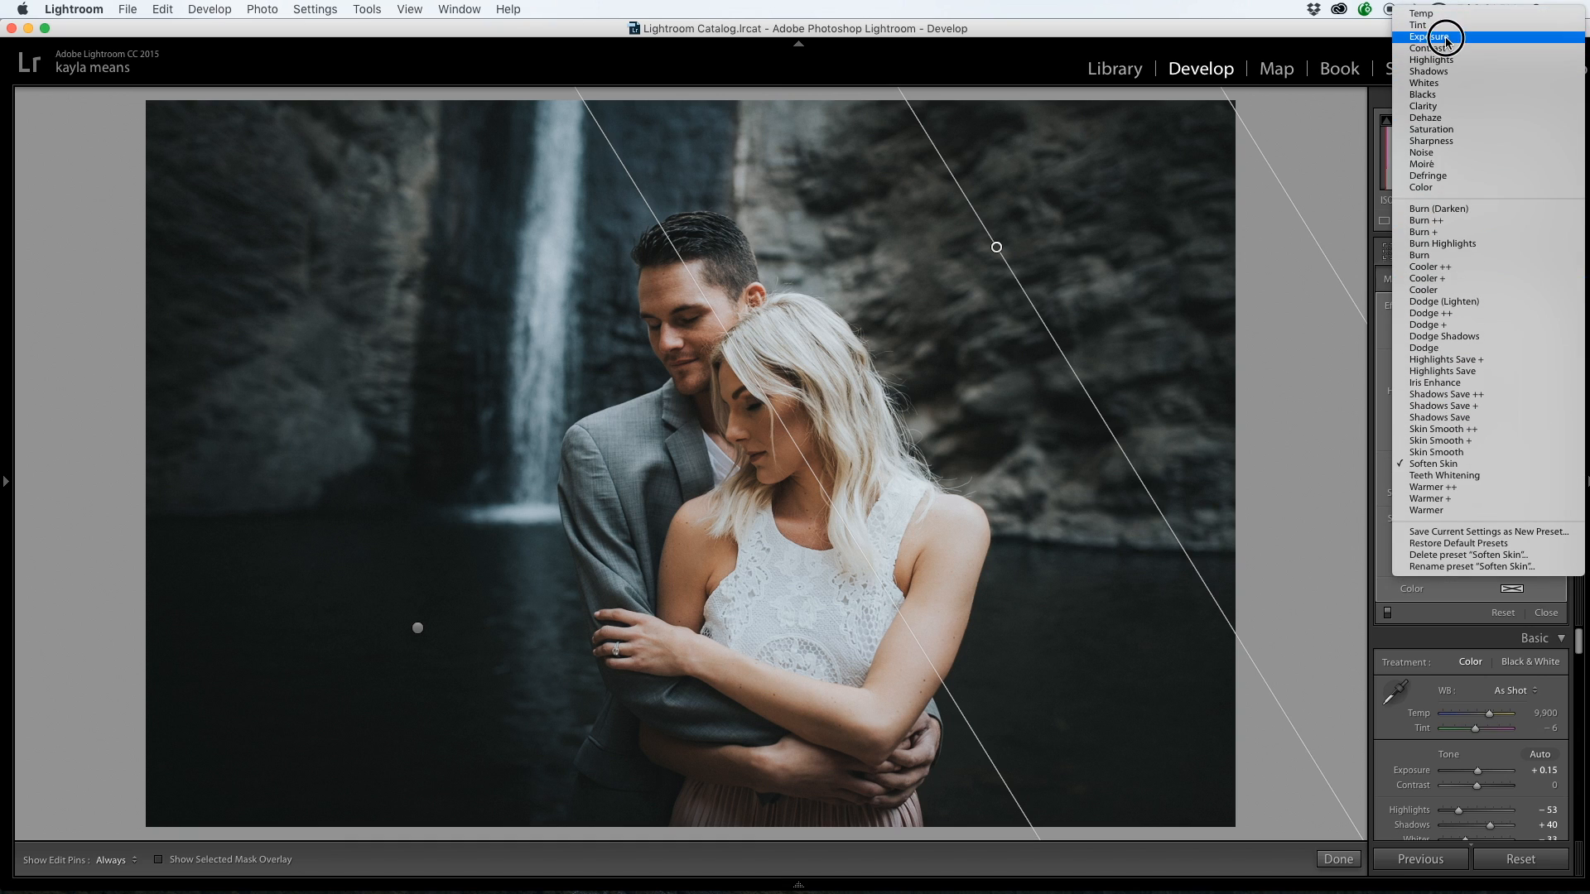
pyautogui.click(1445, 38)
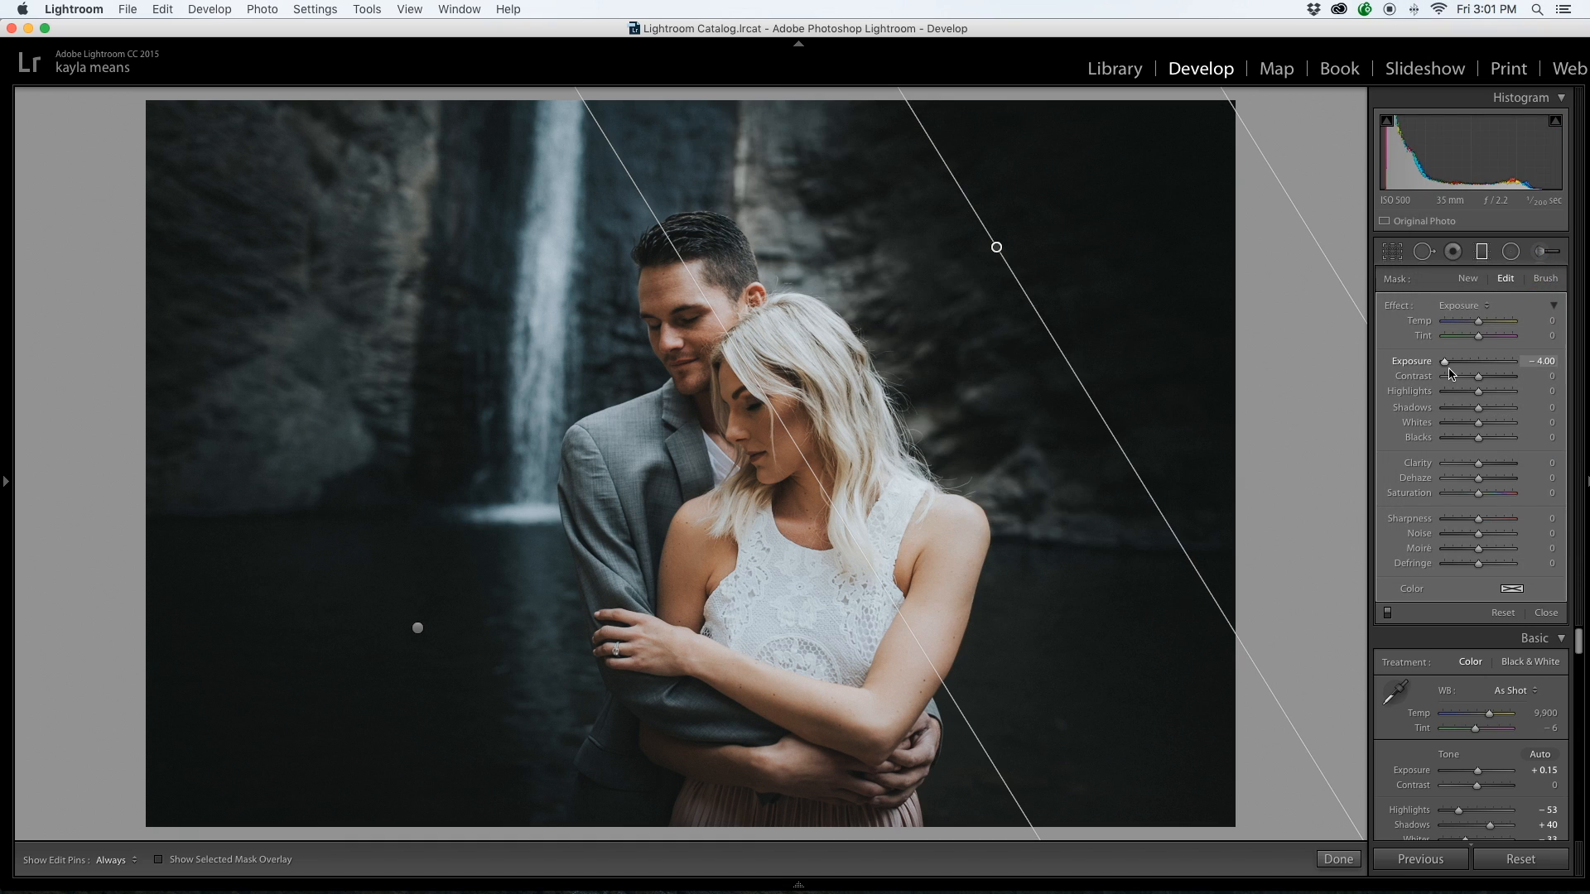
pyautogui.moveTo(1446, 367); pyautogui.dragTo(1491, 366)
pyautogui.moveTo(950, 690); pyautogui.dragTo(997, 685)
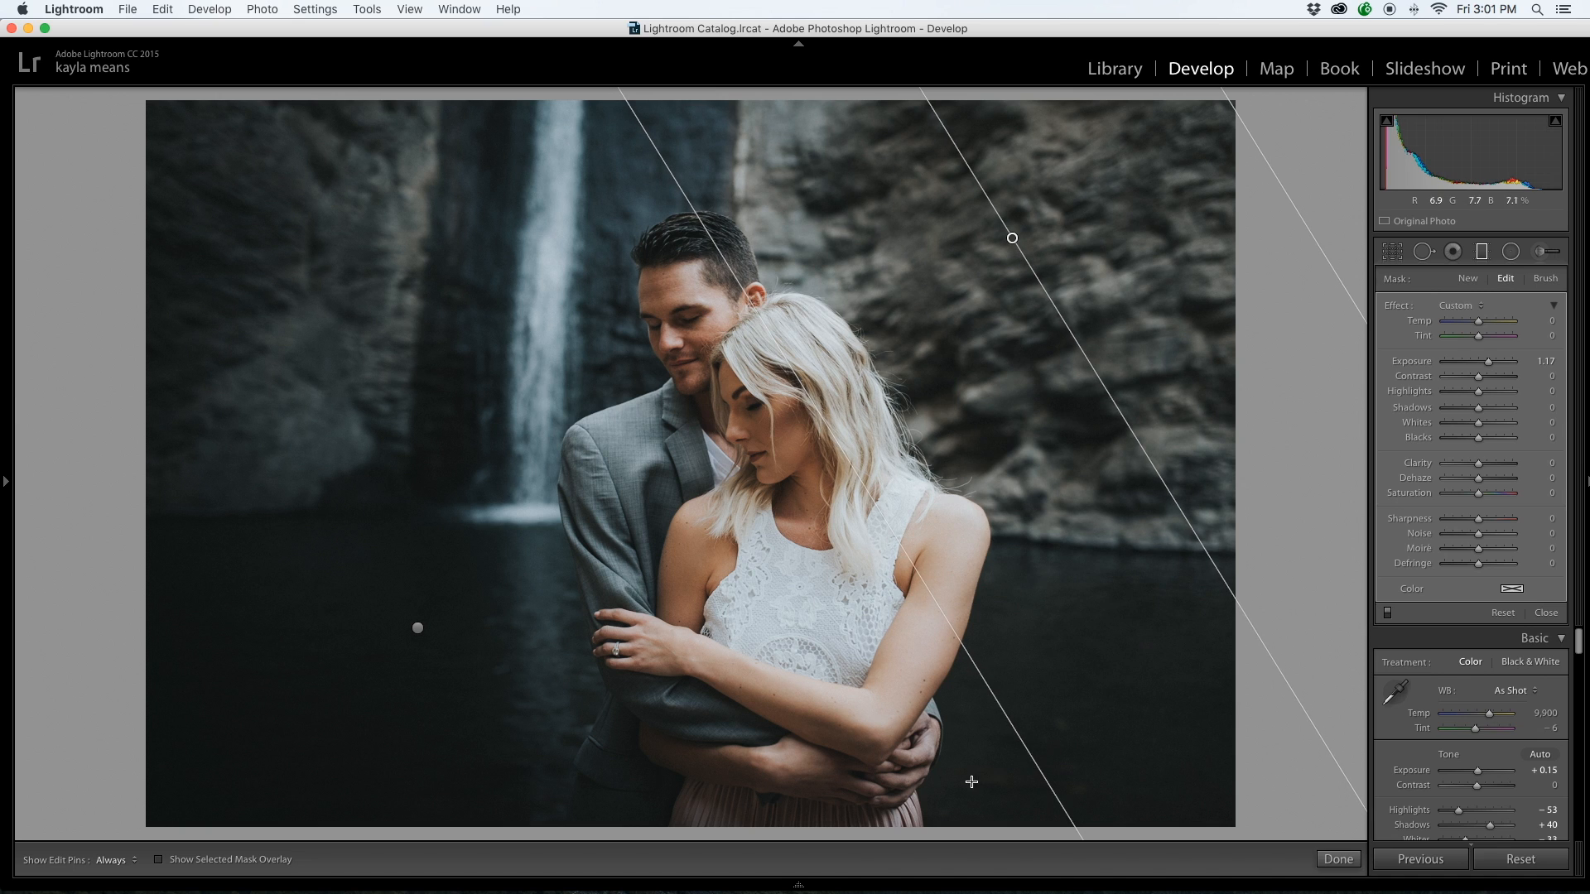
pyautogui.moveTo(1021, 773); pyautogui.dragTo(925, 779)
pyautogui.press('Delete')
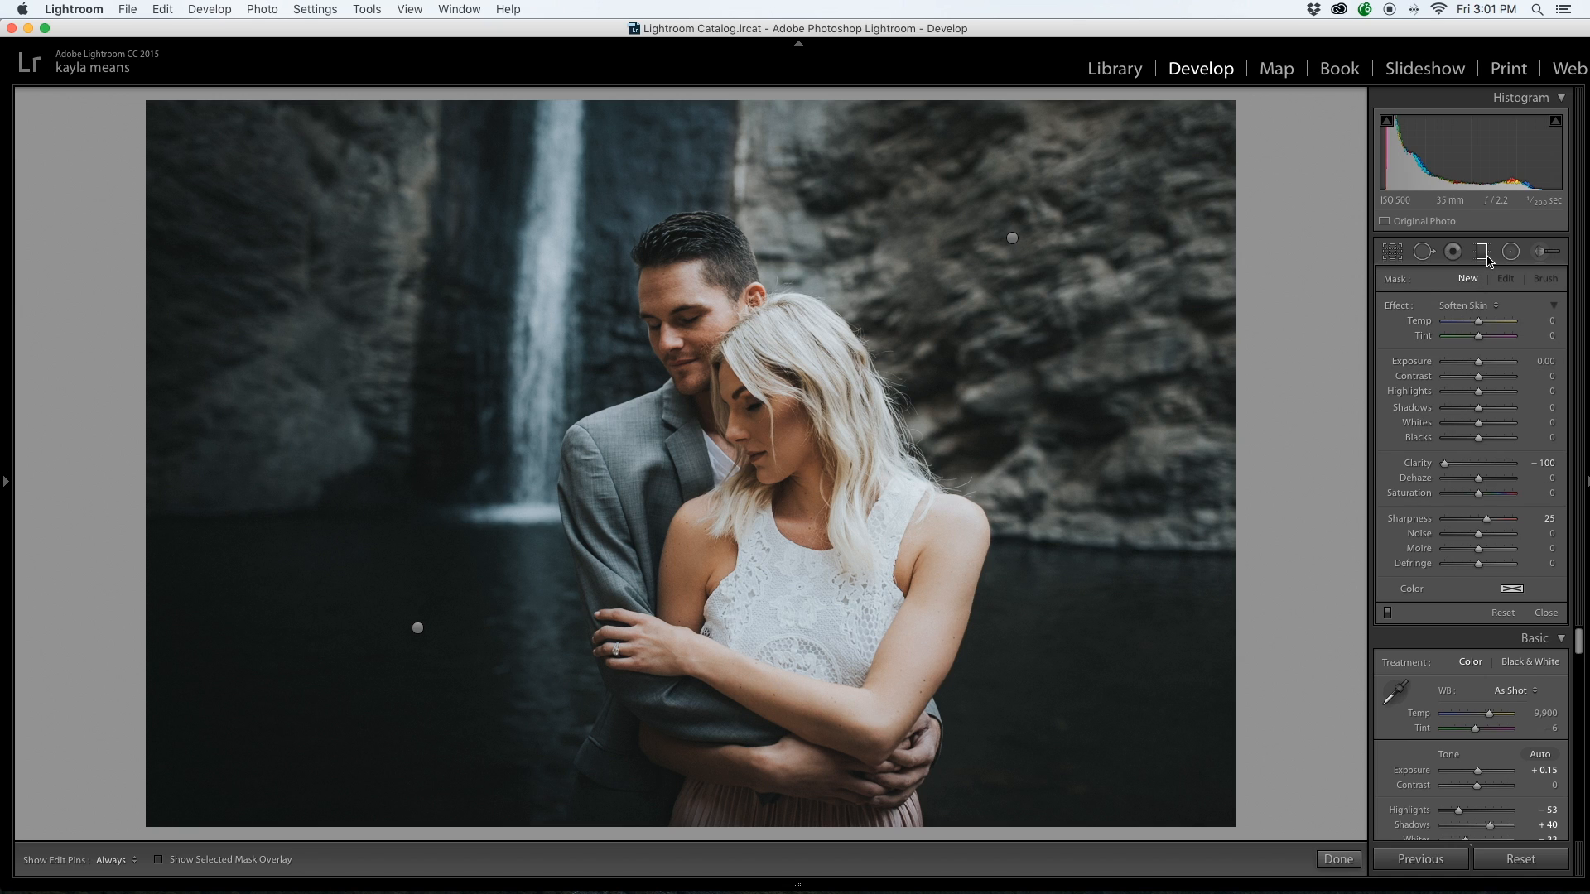
pyautogui.click(1484, 255)
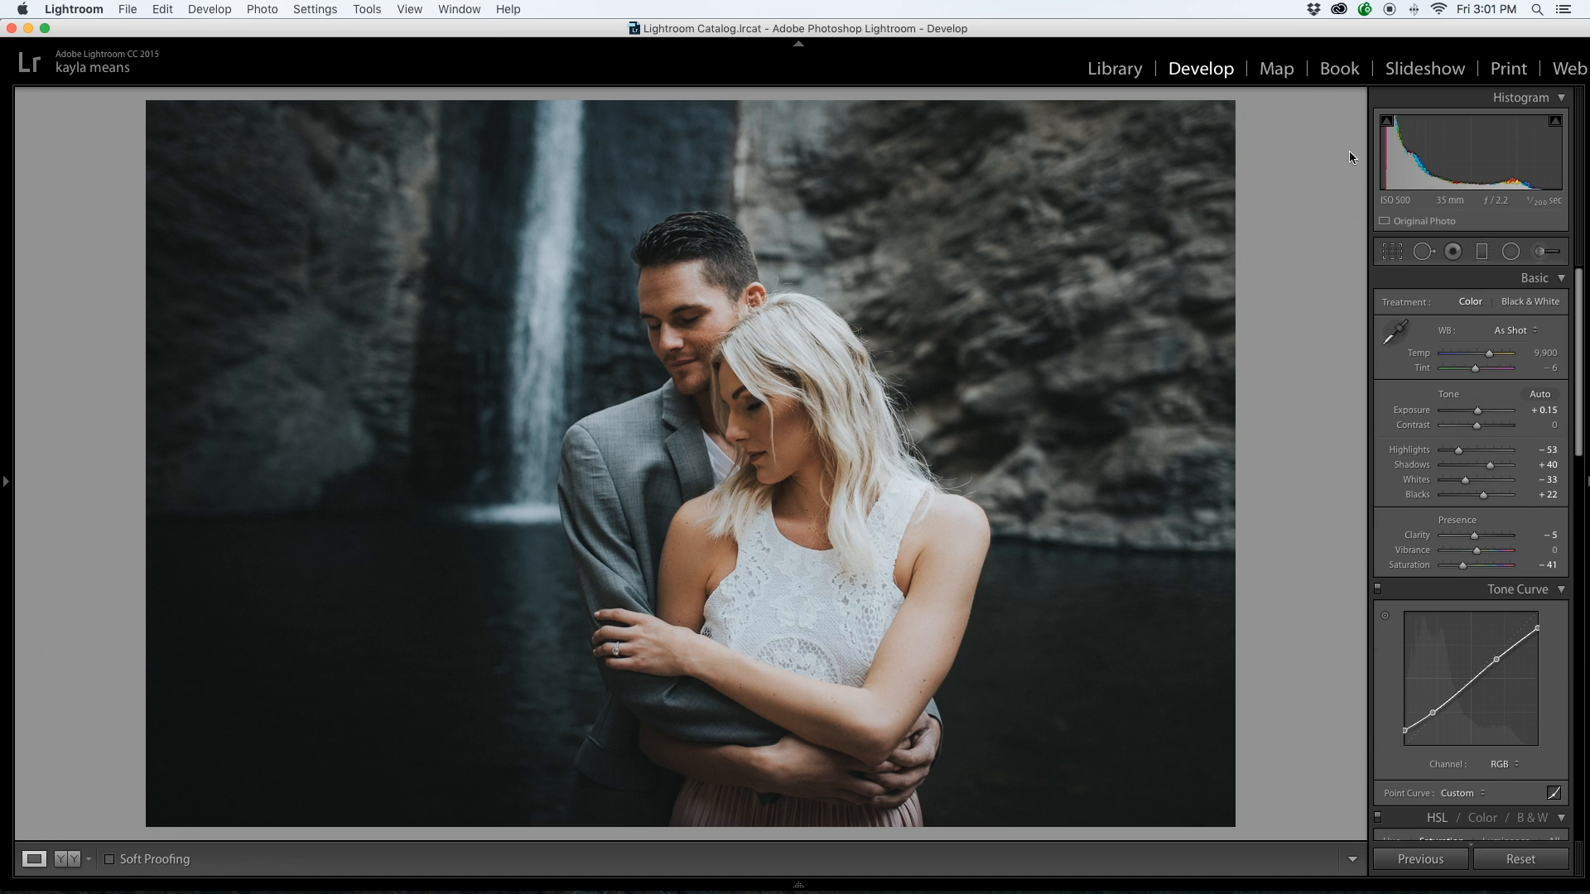
# Add a second graduated filter over the upper-right rocks with exposure 1.29, widen it toward the couple, and finish the filter
pyautogui.click(1482, 252)
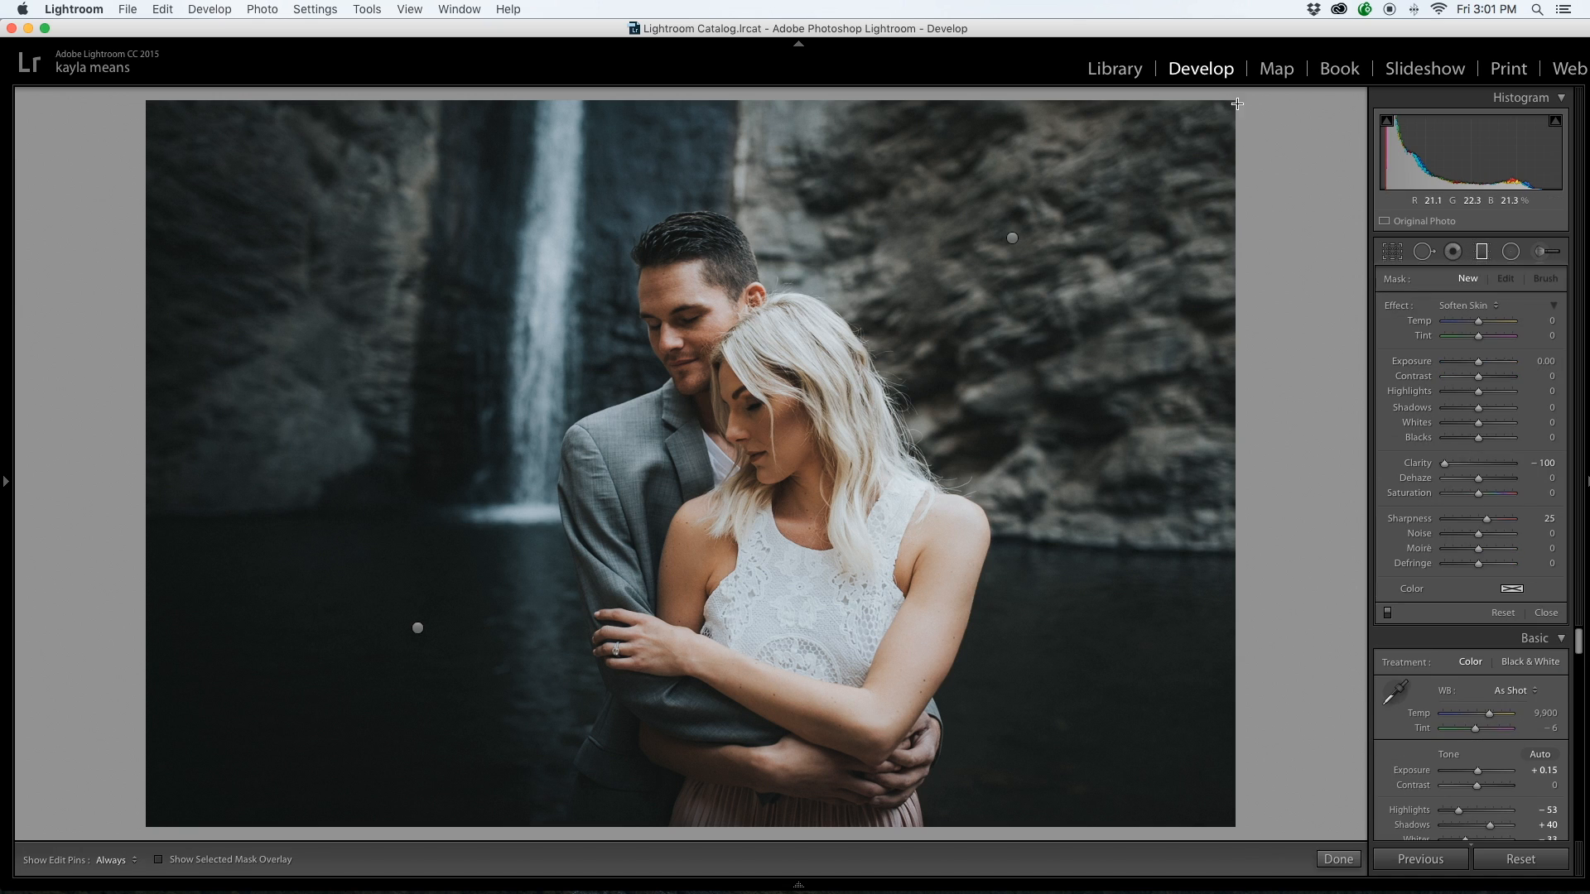
pyautogui.moveTo(1202, 137); pyautogui.dragTo(897, 297)
pyautogui.click(1488, 306)
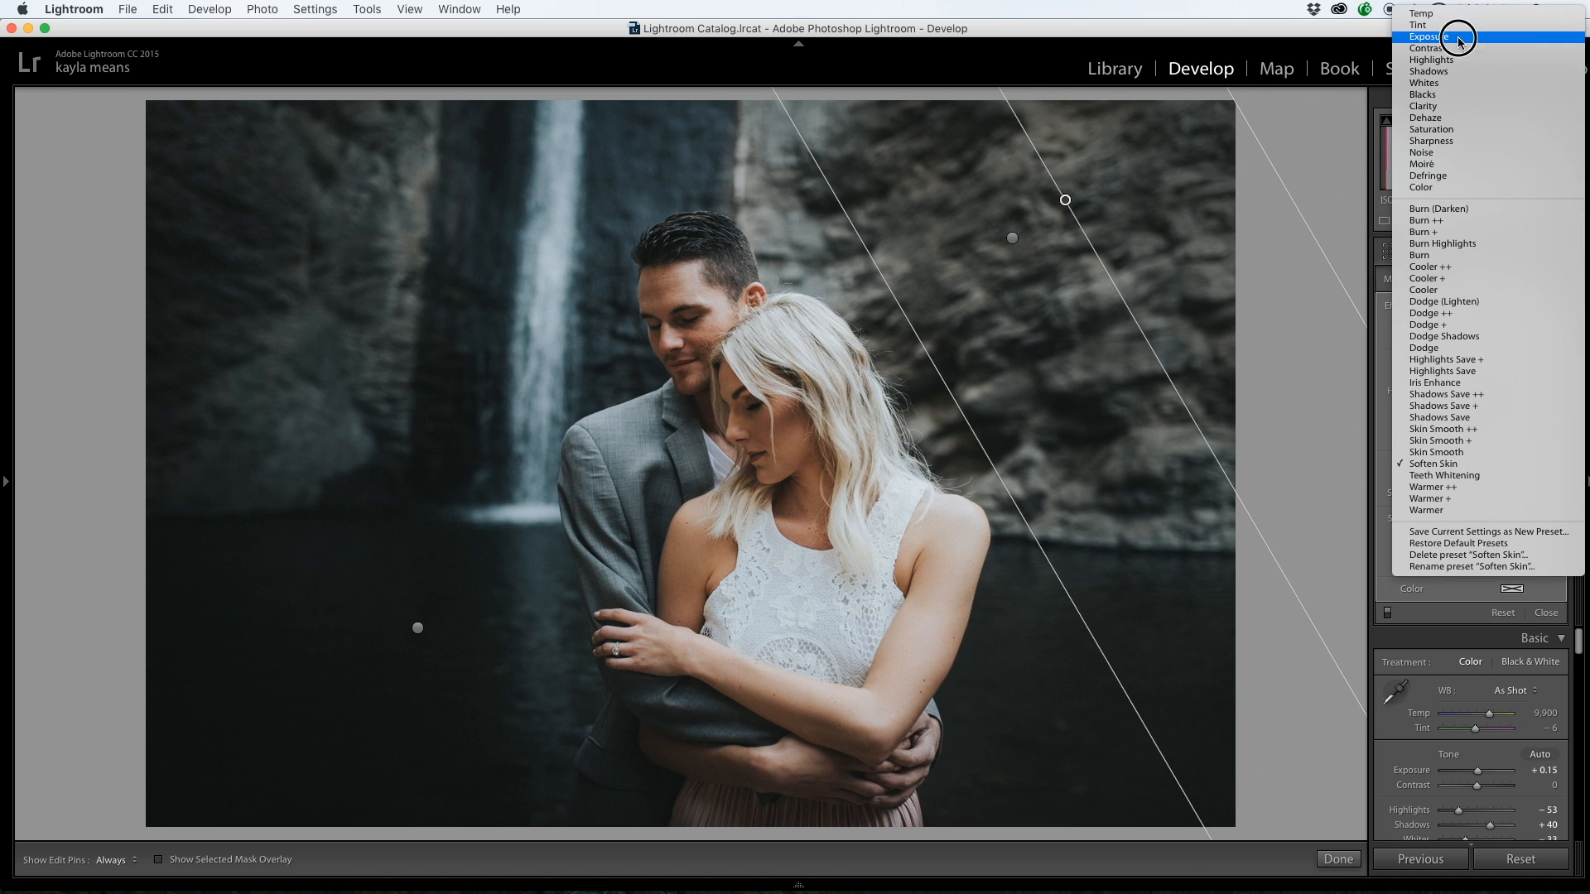
pyautogui.click(1459, 38)
pyautogui.moveTo(1478, 362)
pyautogui.mouseDown()
pyautogui.moveTo(1430, 363)
pyautogui.moveTo(1489, 362)
pyautogui.mouseUp()
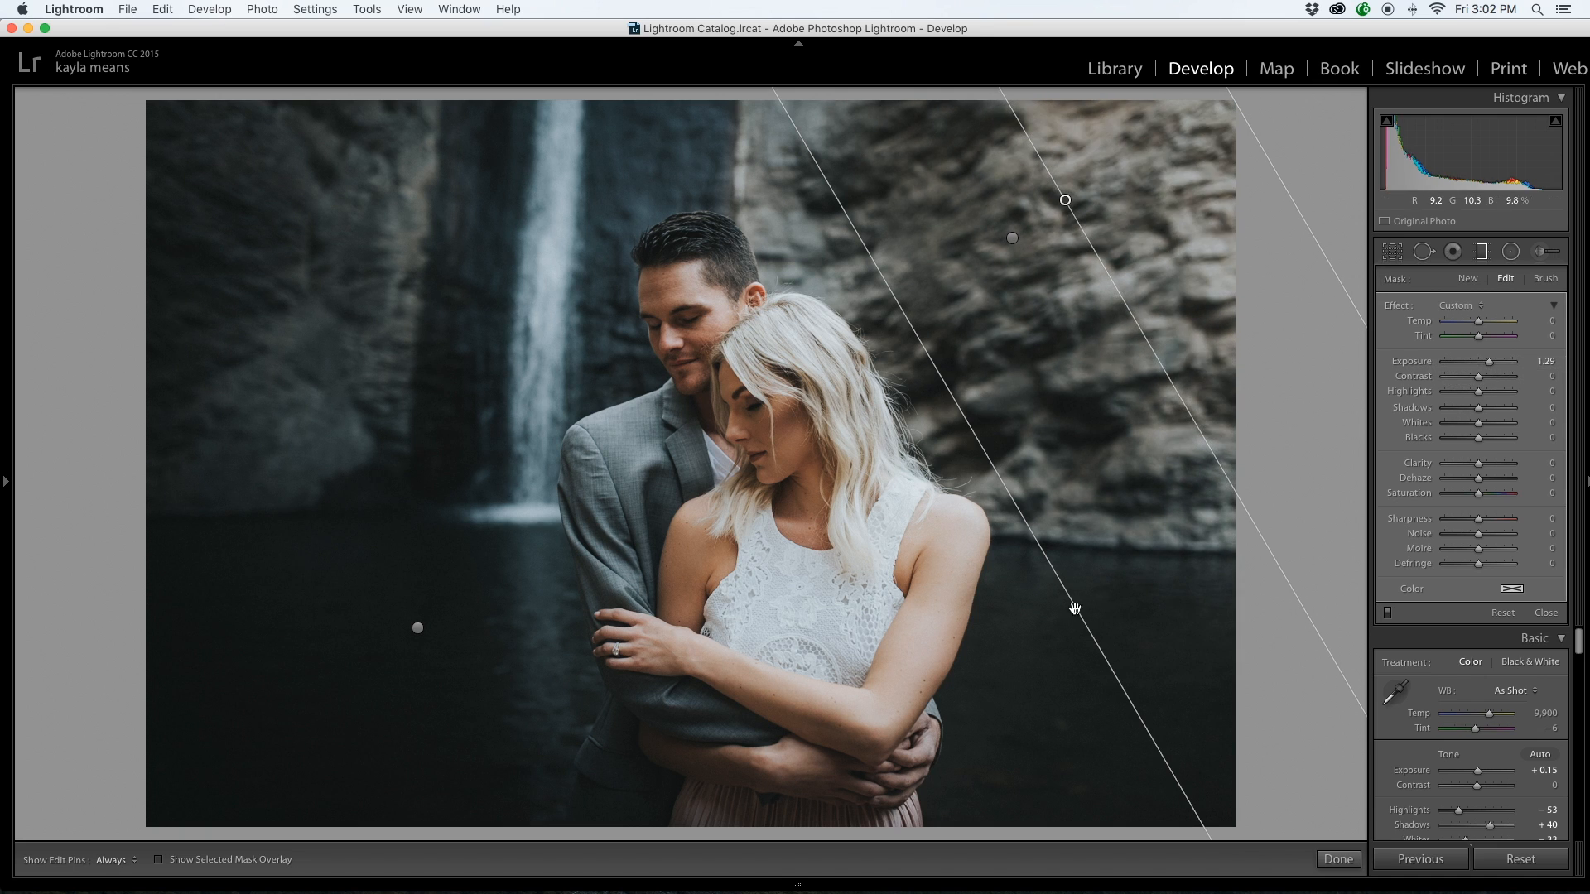
pyautogui.moveTo(1025, 635); pyautogui.dragTo(1011, 657)
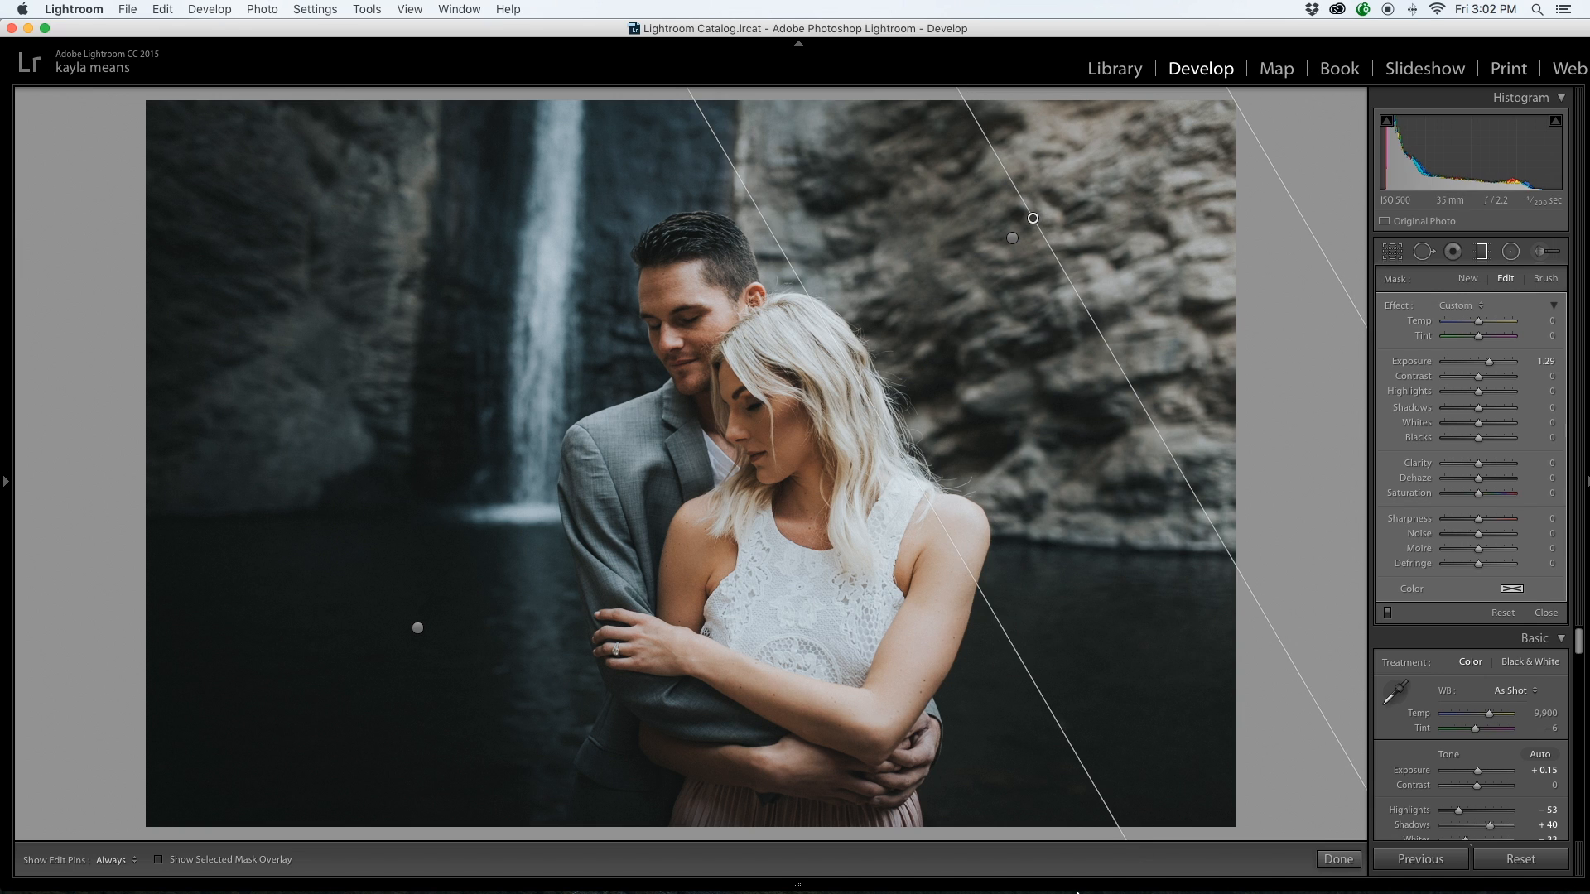
pyautogui.click(1338, 859)
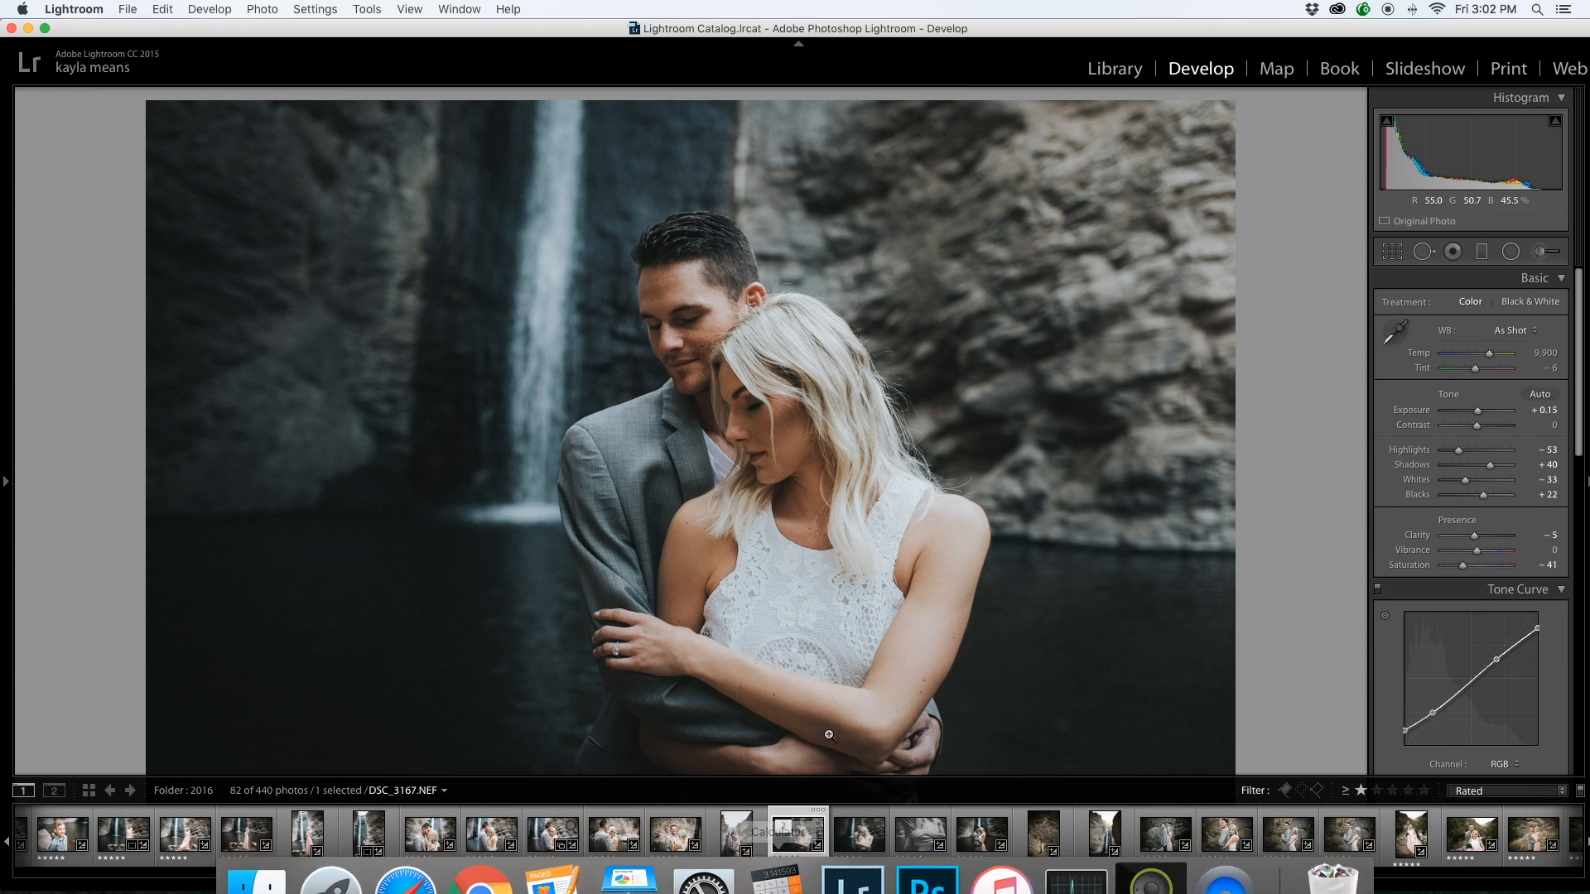
# Compare the edit with the finished version DSC_3167-2.psd and return to DSC_3167.NEF
pyautogui.click(798, 885)
pyautogui.click(857, 840)
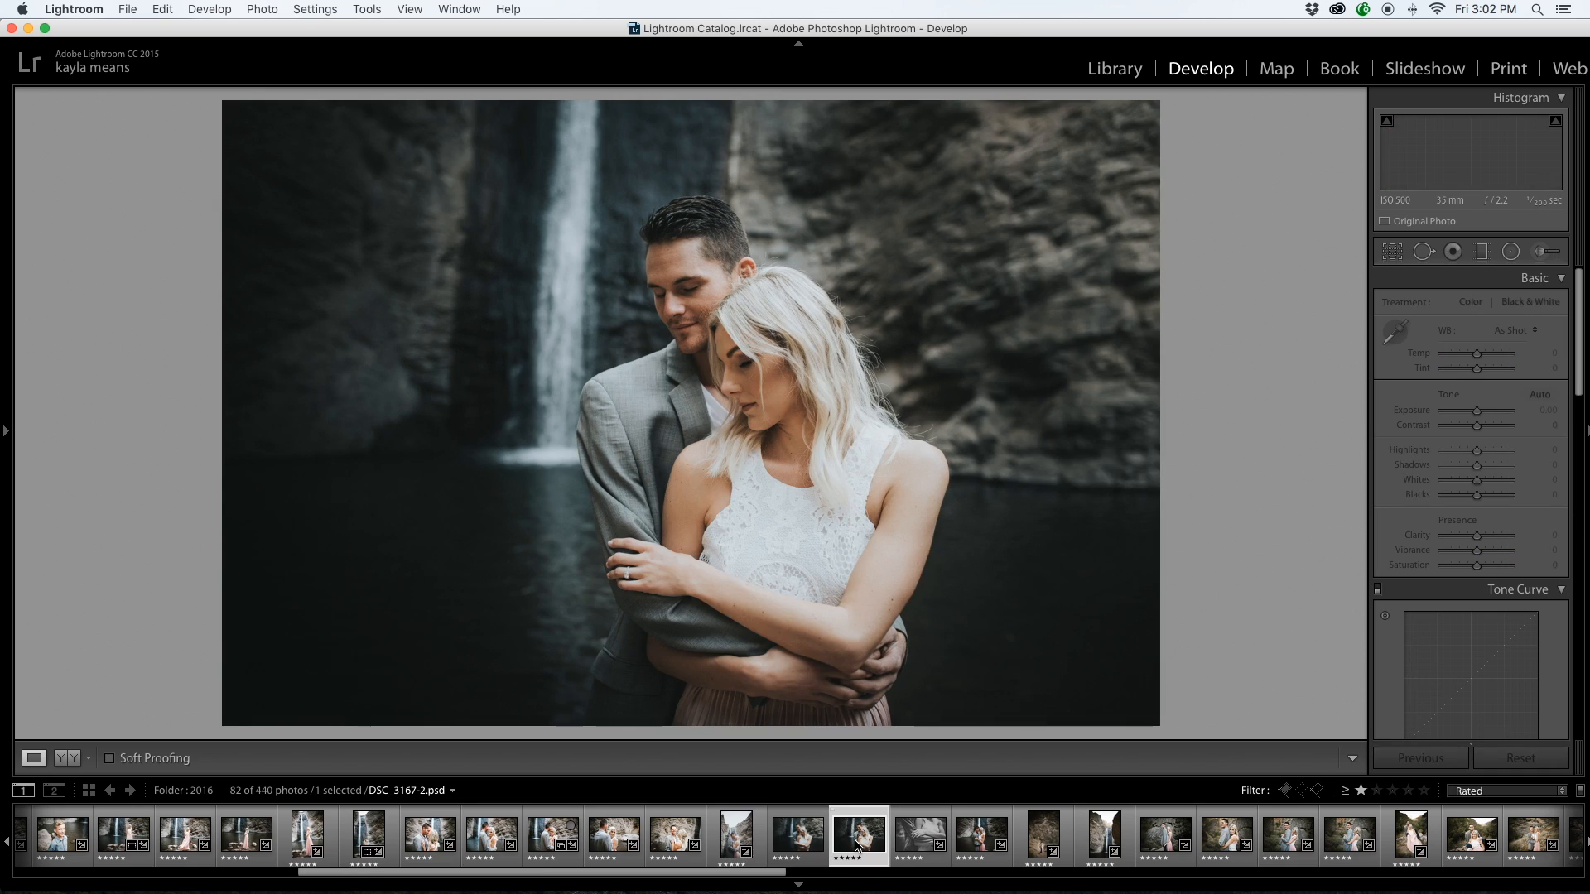
pyautogui.click(779, 848)
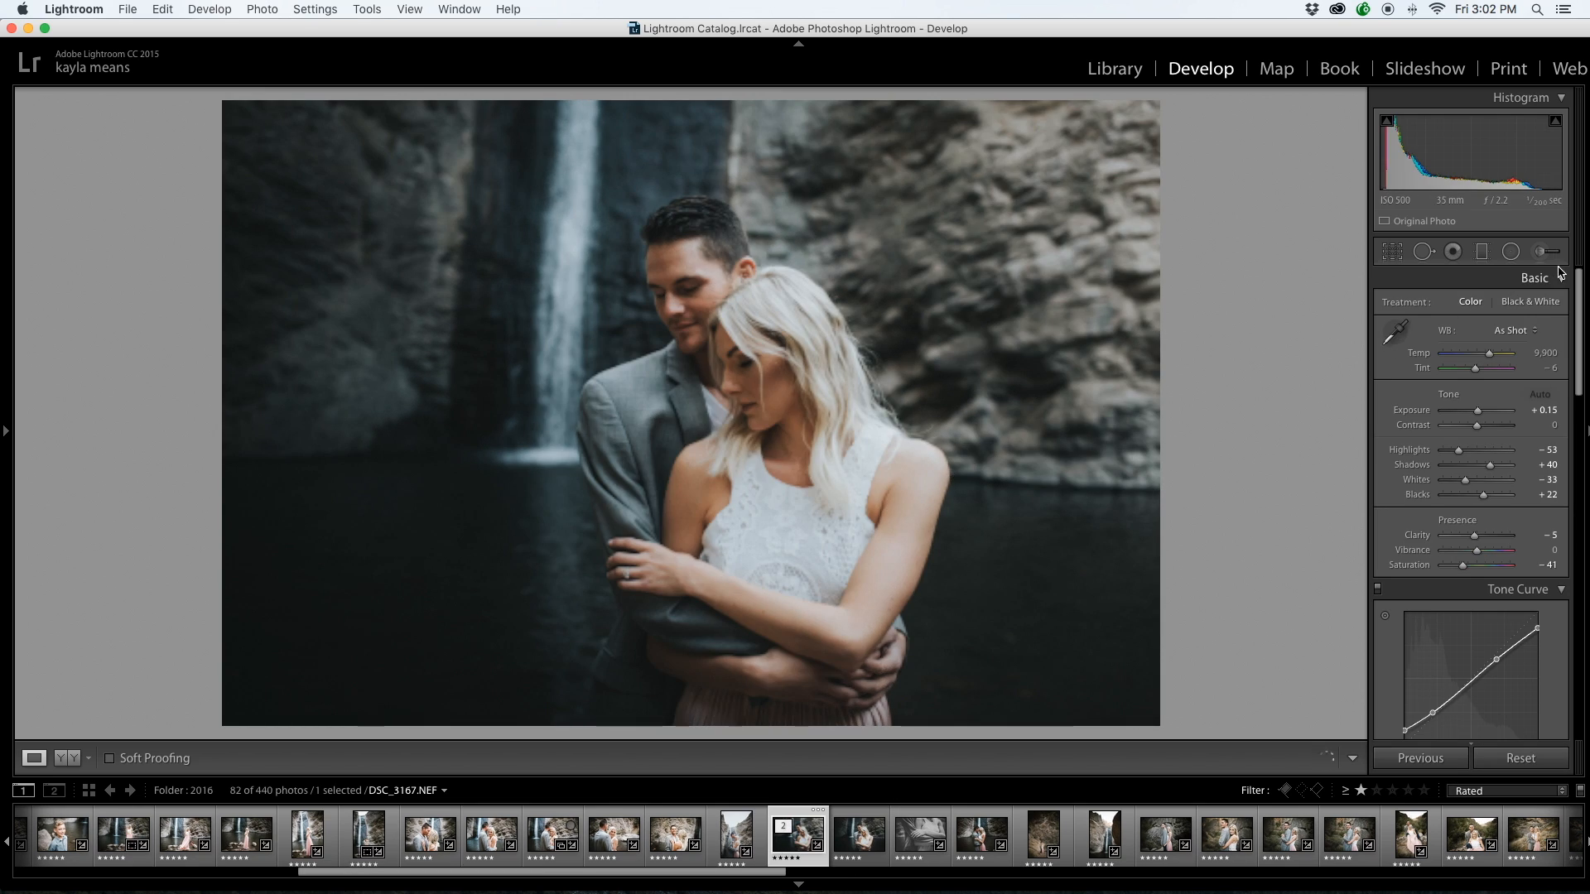
# Lower the exposure of the upper-right graduated filter set to 1.17, and finish the filter
pyautogui.press('k')
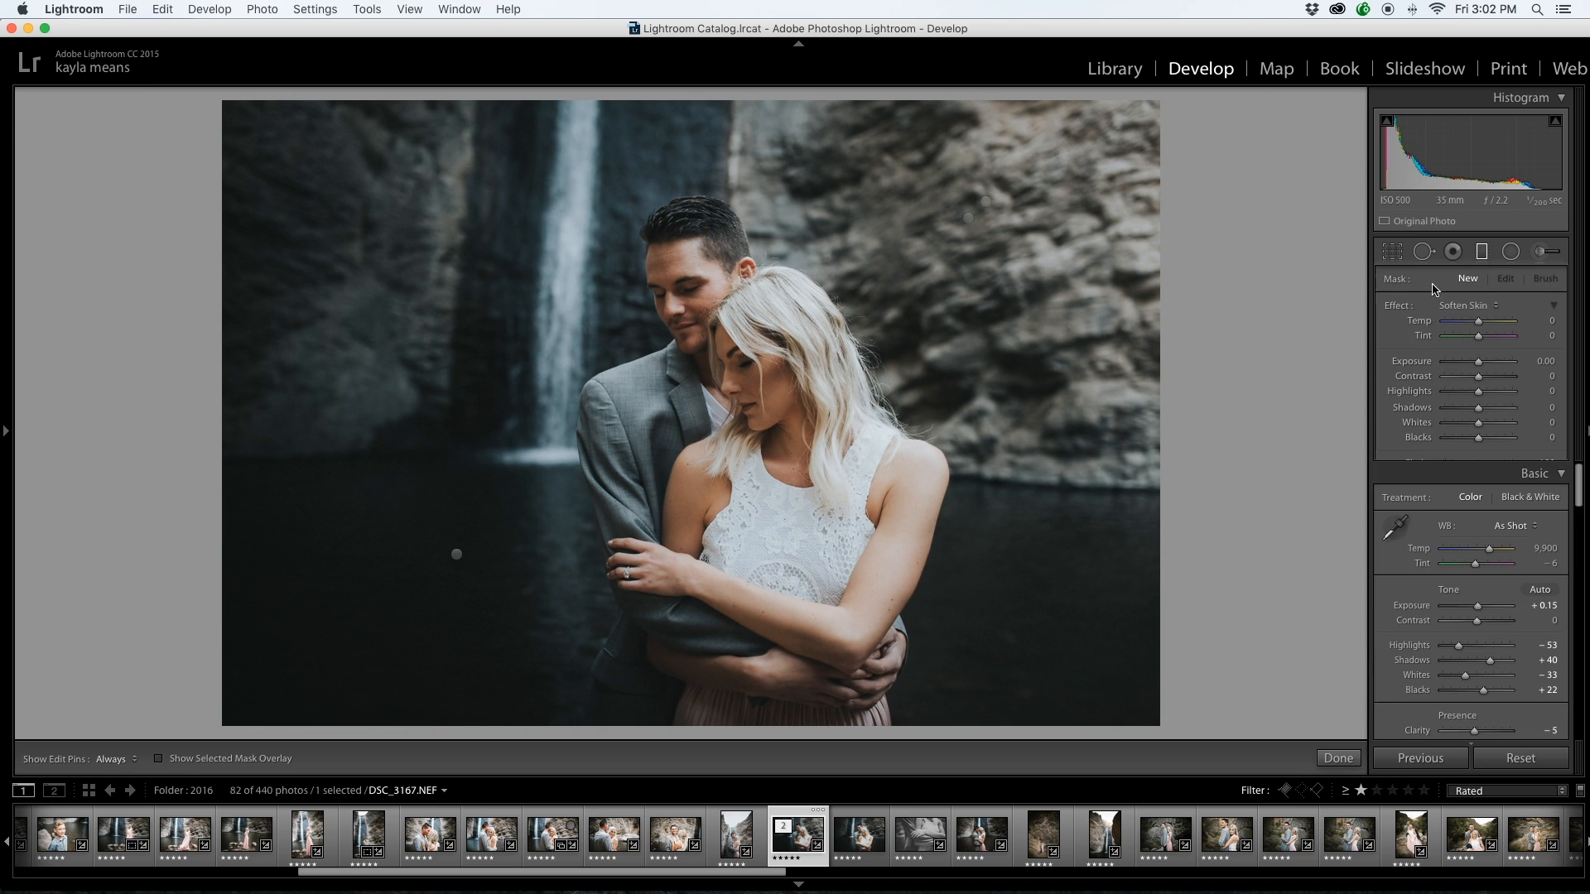
pyautogui.click(971, 219)
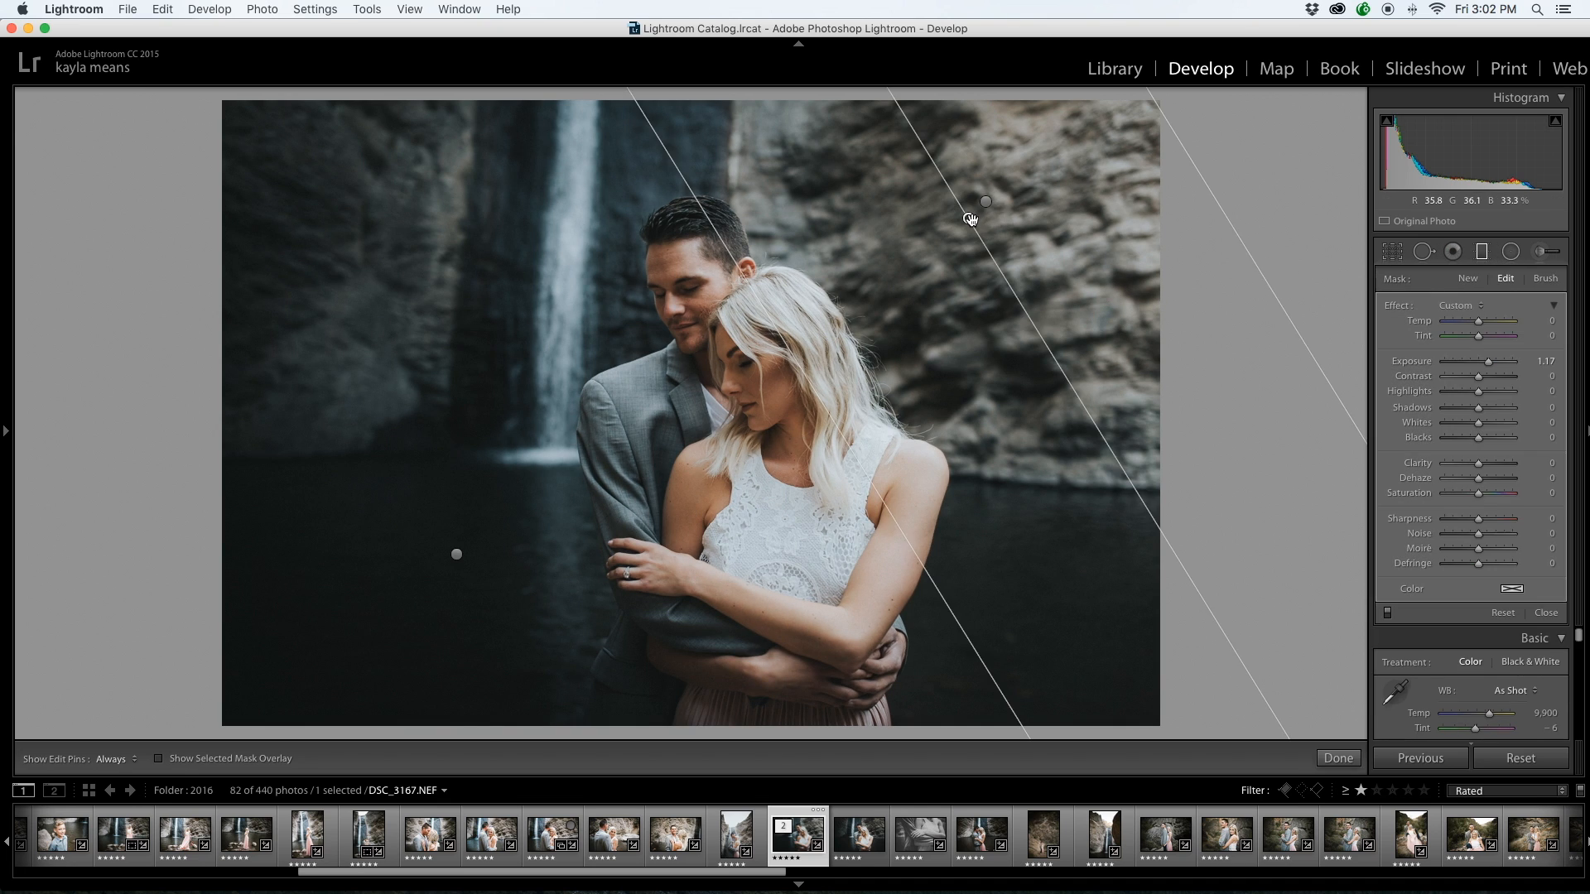
pyautogui.moveTo(1488, 362); pyautogui.dragTo(1478, 362)
pyautogui.click(1338, 758)
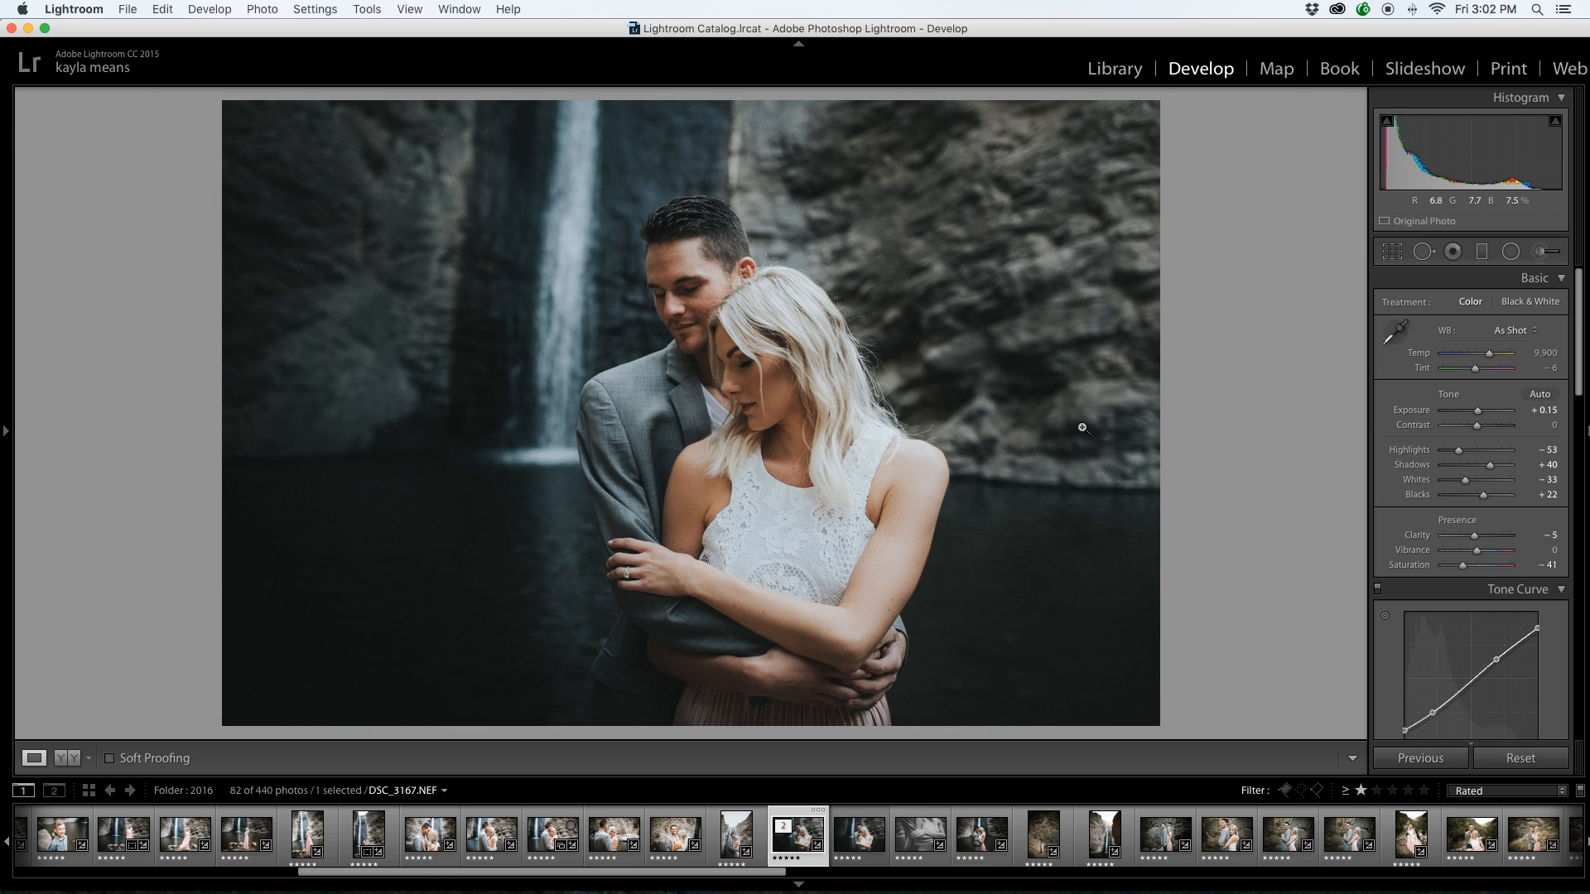
# Check DSC_3167.NEF against DSC_3167-2.psd once more, and review its HSL saturation settings
pyautogui.click(858, 836)
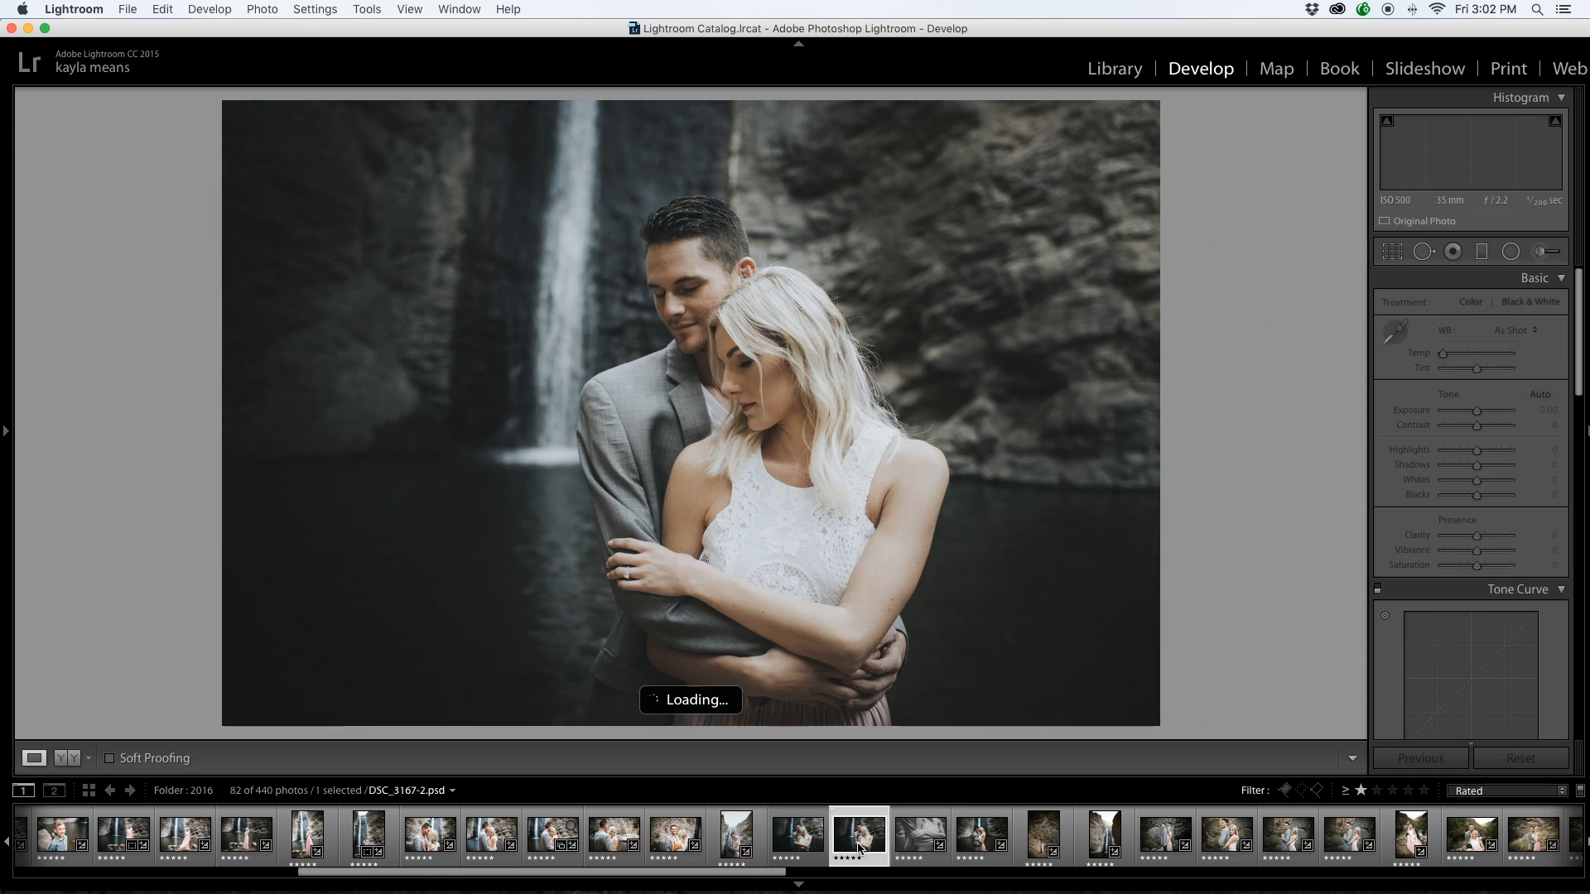
pyautogui.click(793, 846)
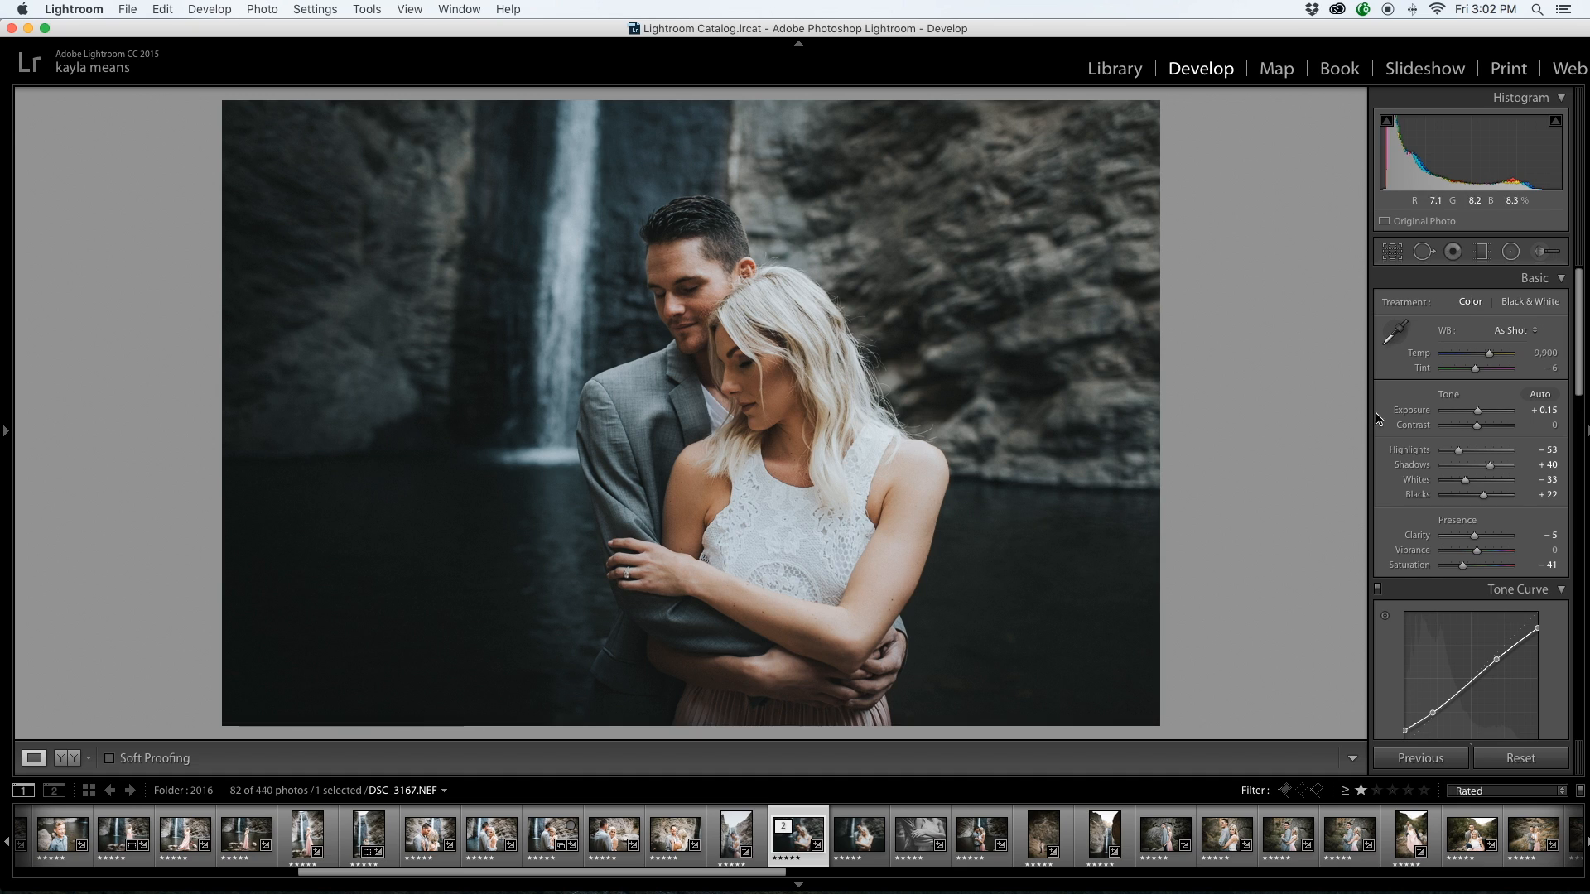
pyautogui.scroll(-1, 1449, 589)
pyautogui.scroll(-10, 1449, 589)
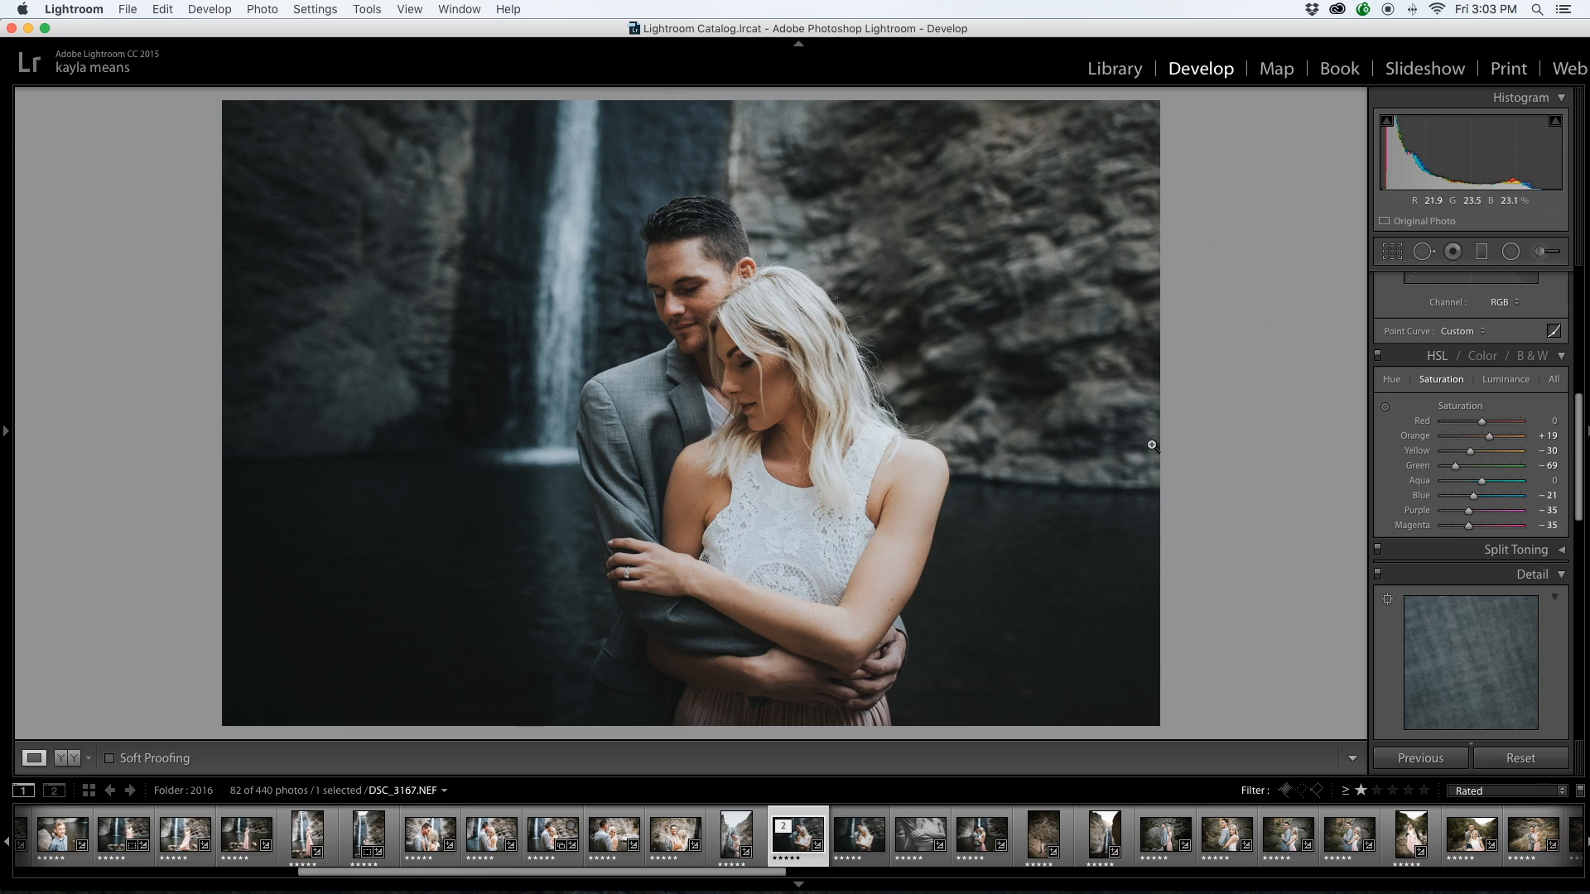
# Lower the orange saturation of DSC_3167.NEF to +4 in the HSL settings
pyautogui.scroll(-1, 1481, 458)
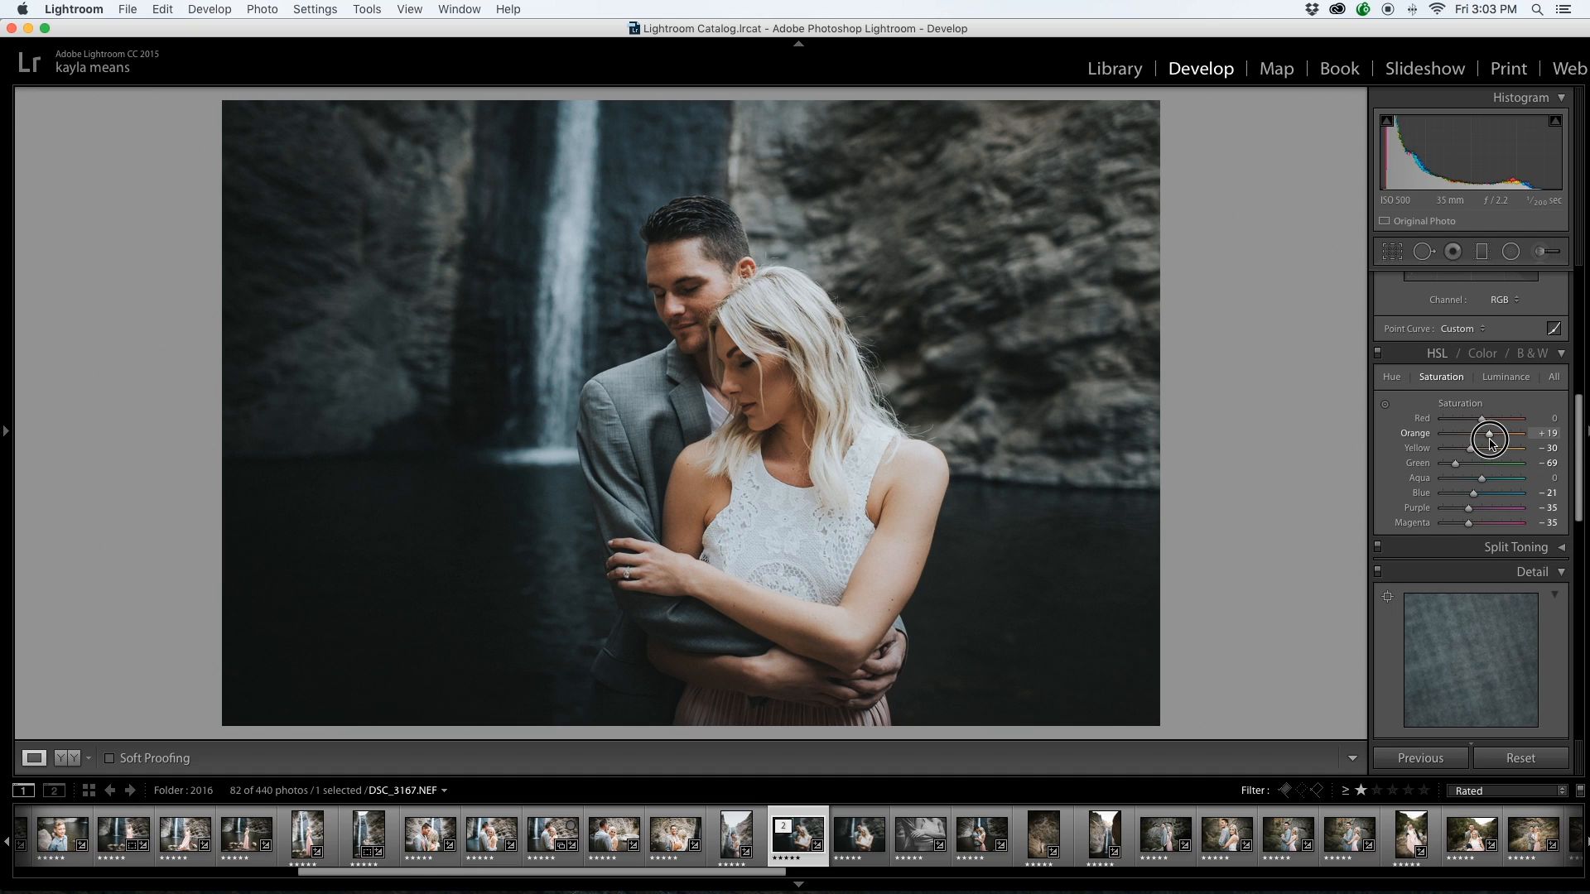
pyautogui.moveTo(1489, 442); pyautogui.dragTo(1485, 443)
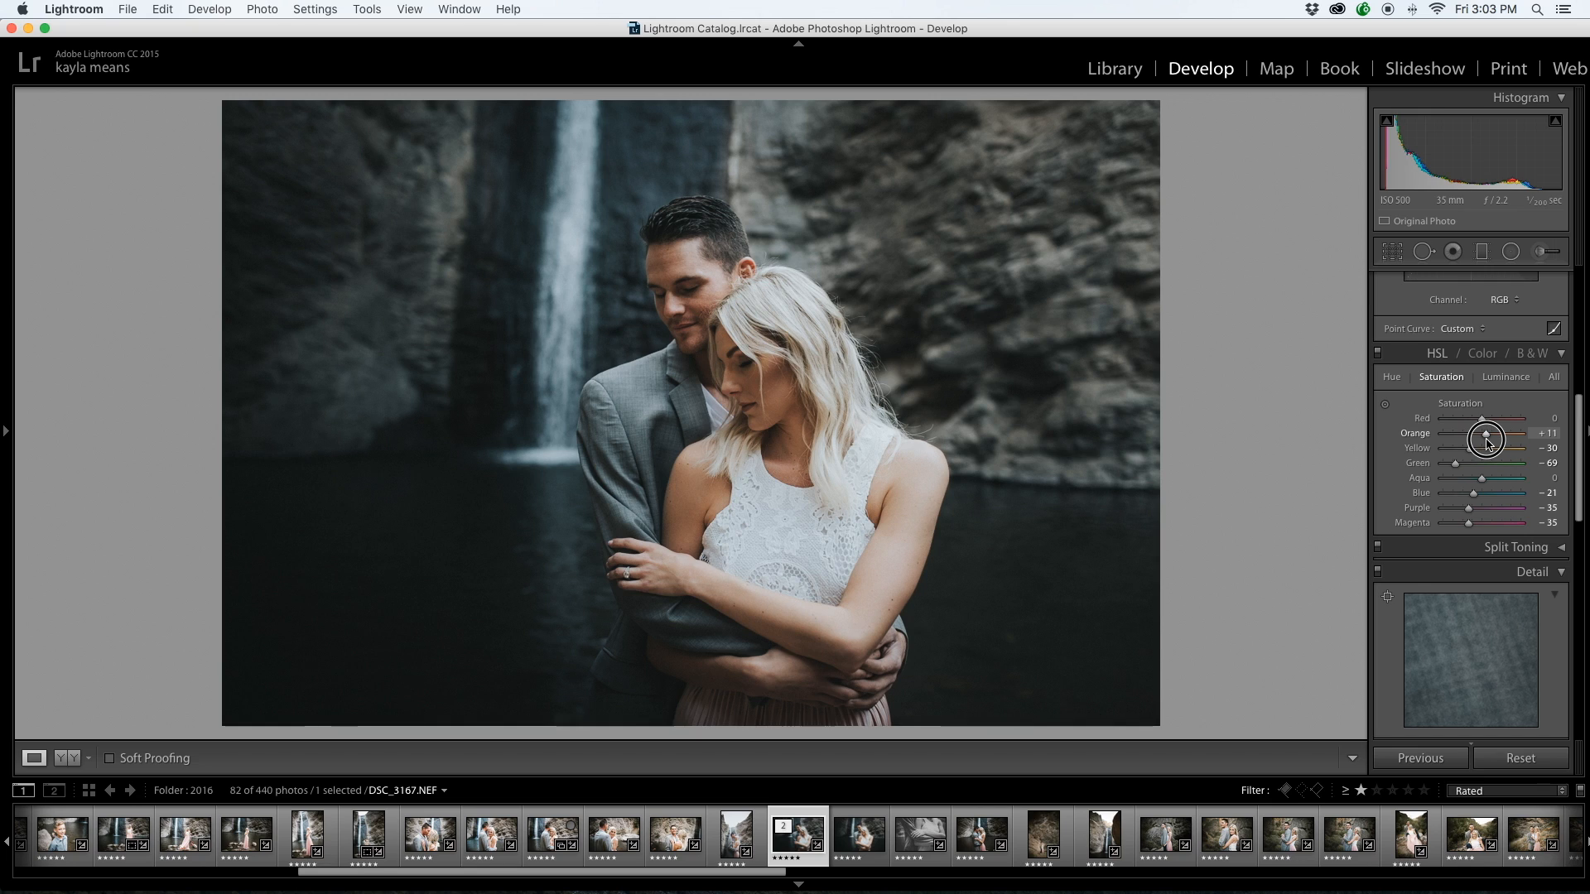
pyautogui.moveTo(1488, 444); pyautogui.dragTo(1483, 441)
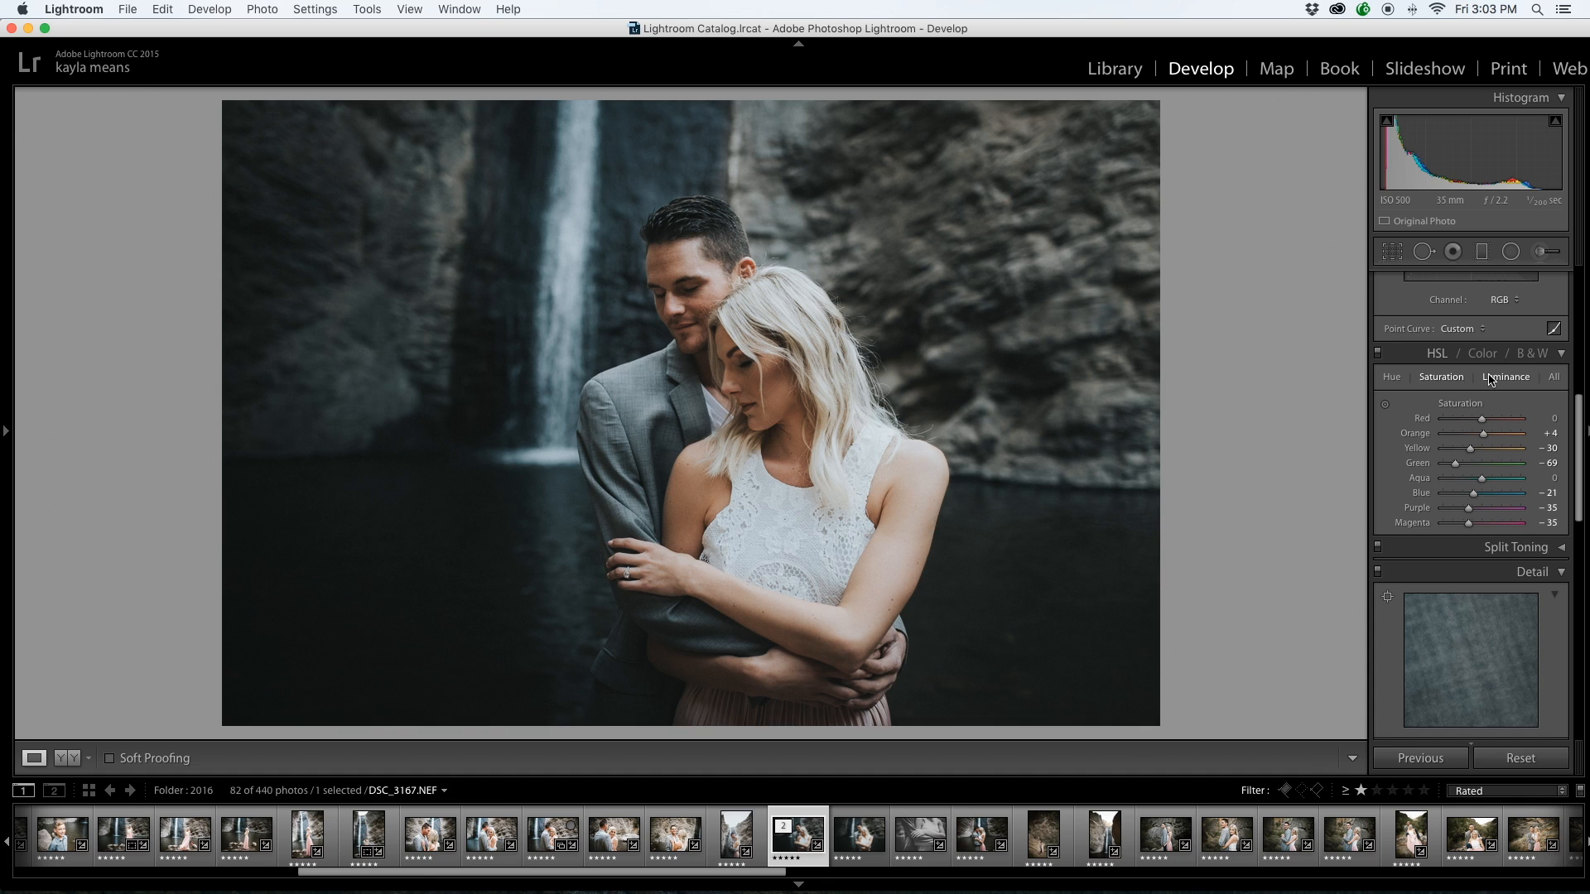
# Compare the skin tones with the finished version DSC_3167-2.psd and go back to DSC_3167.NEF
pyautogui.click(864, 844)
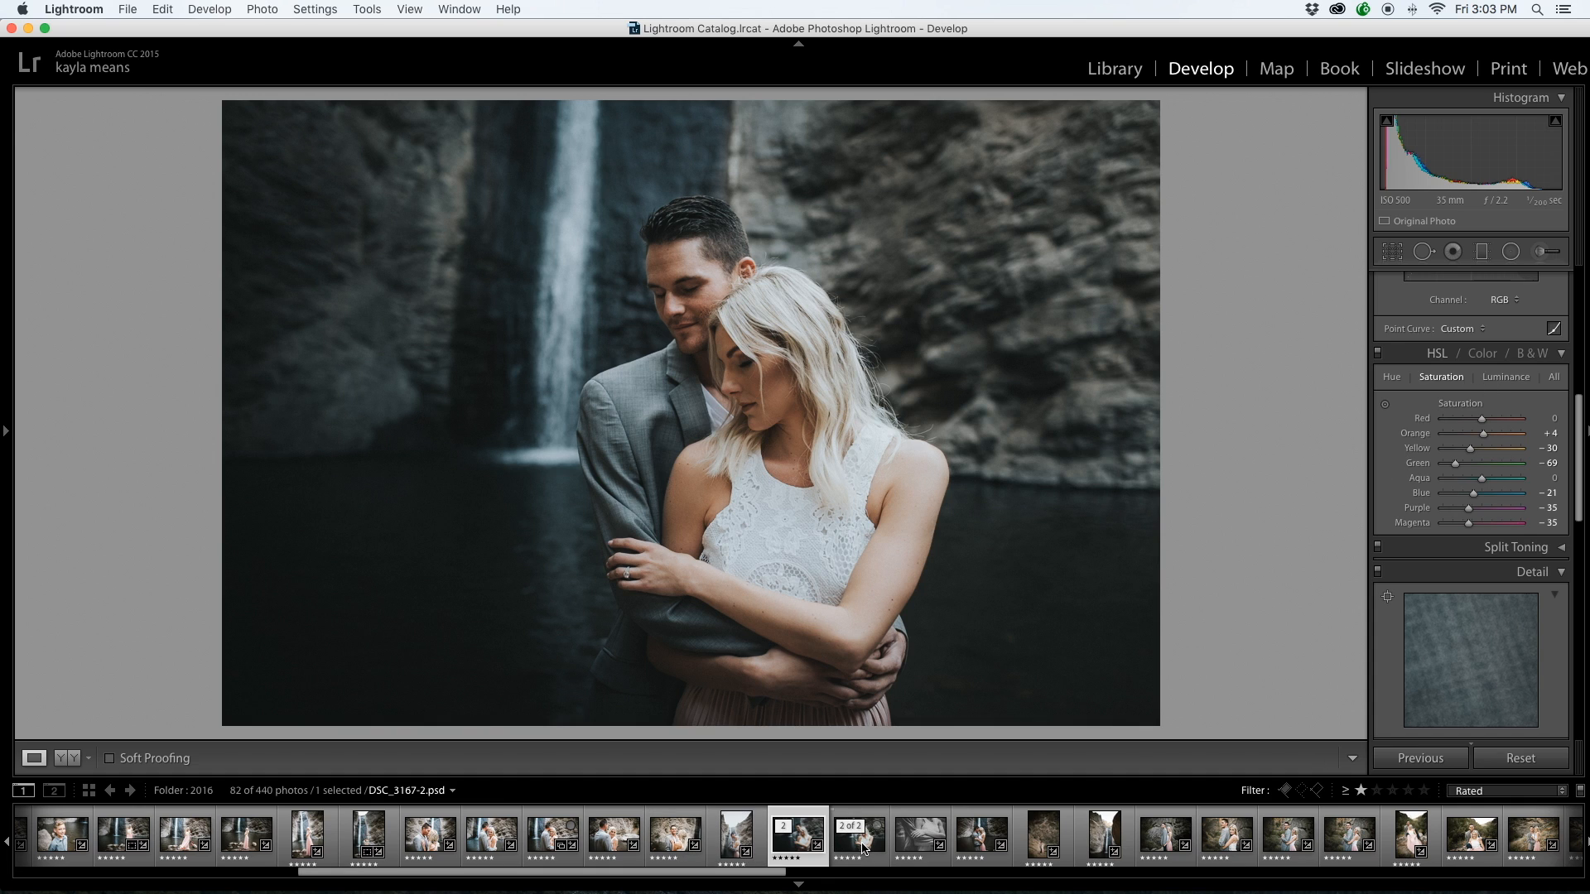
pyautogui.click(863, 846)
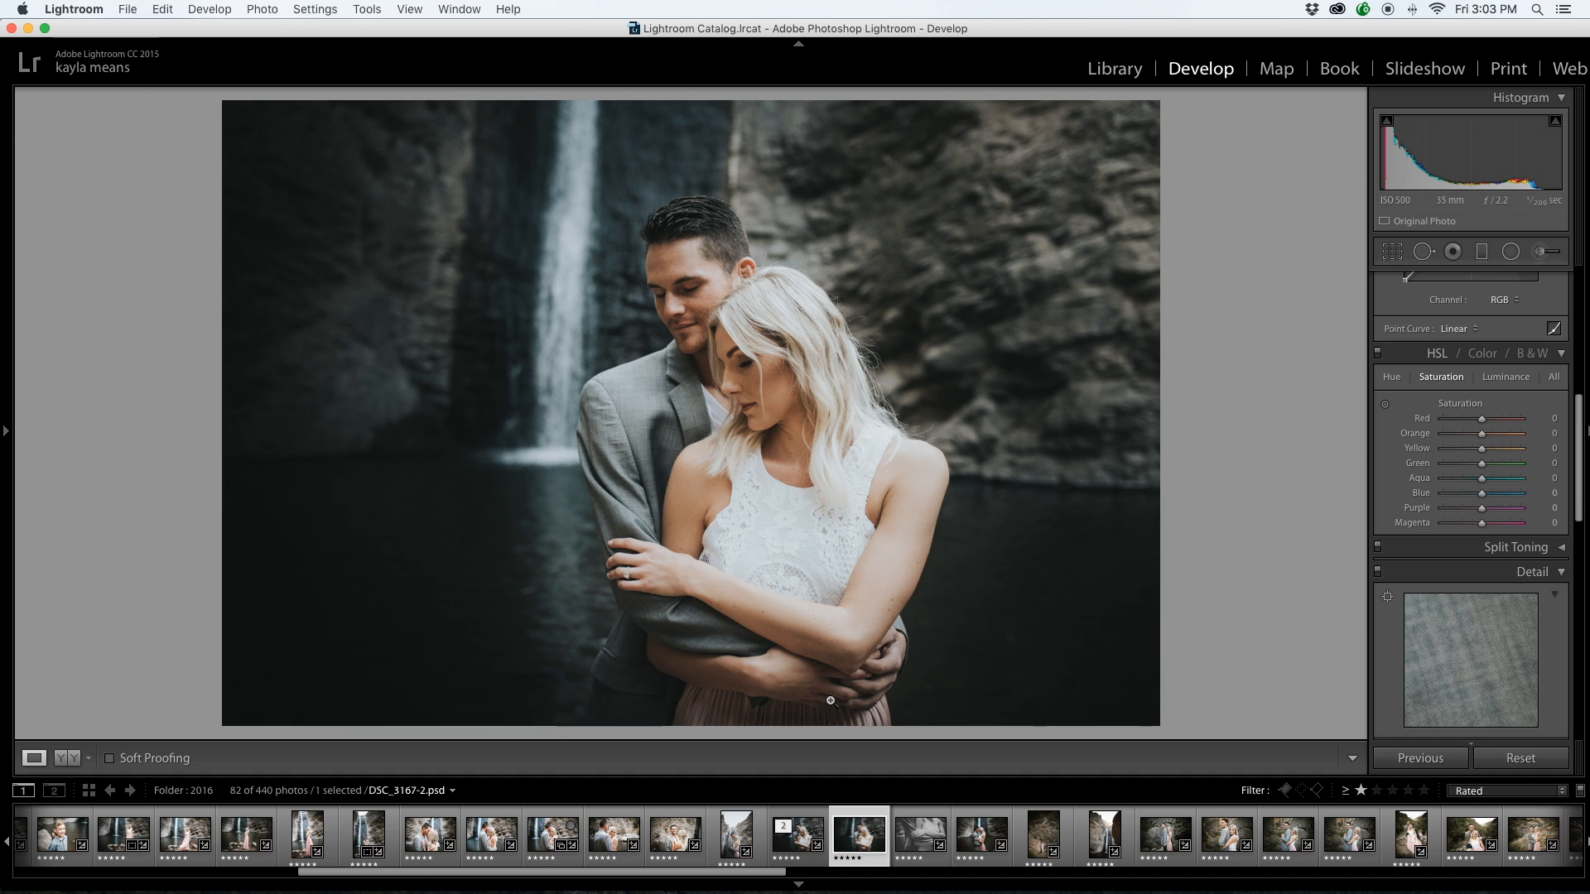
pyautogui.click(791, 854)
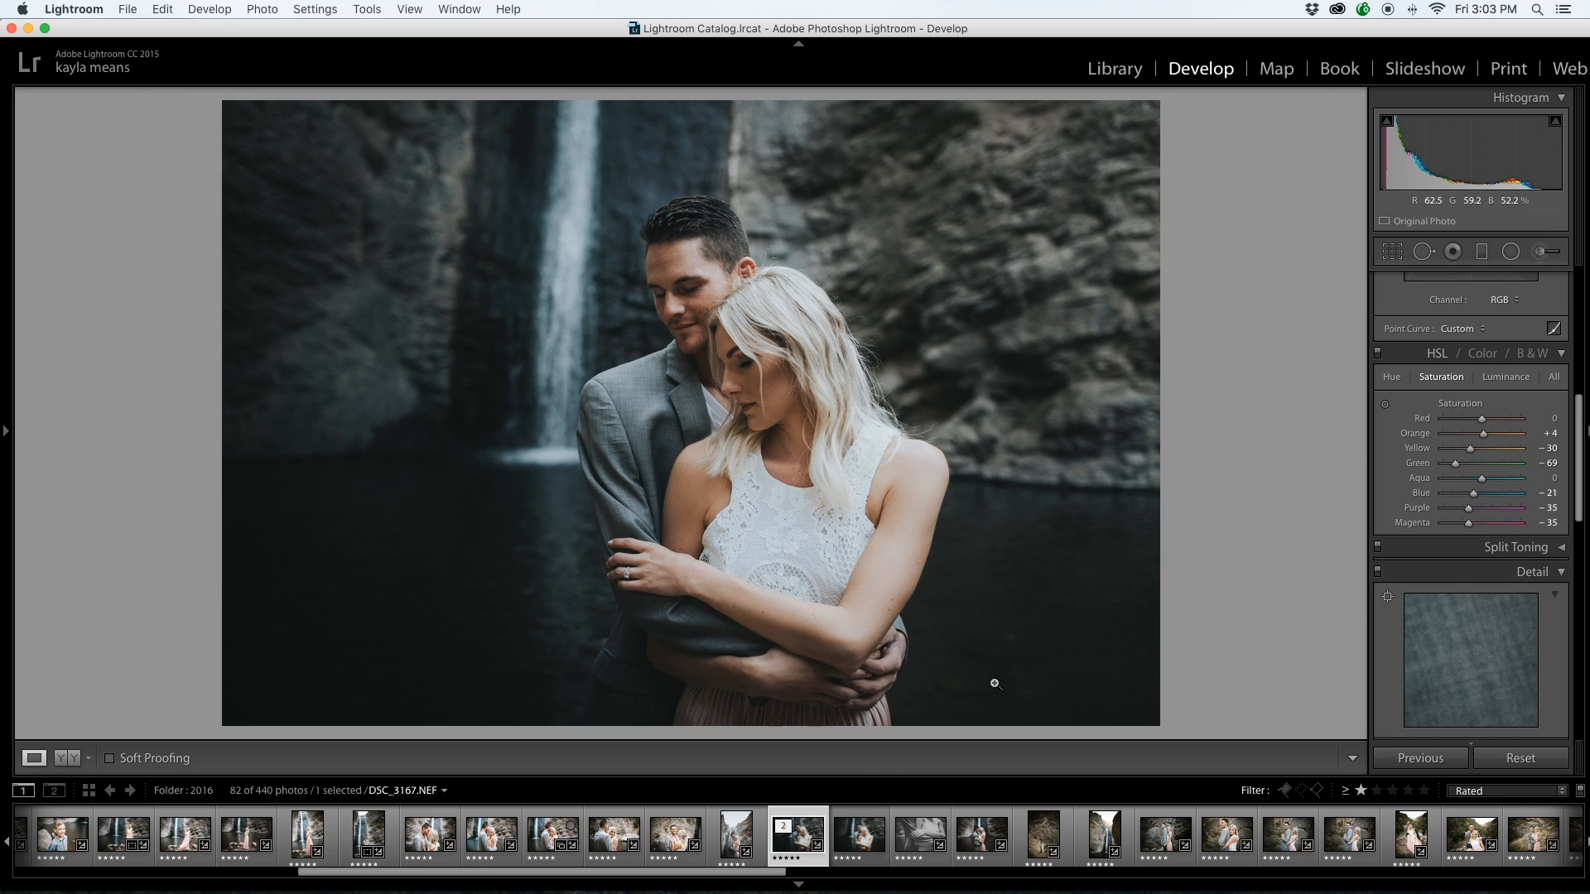
# Sync the develop settings of DSC_3167.NEF to the six photos directly preceding it and to DSC_3195.NEF
pyautogui.keyDown('super'); pyautogui.click(972, 840); pyautogui.keyUp('super')
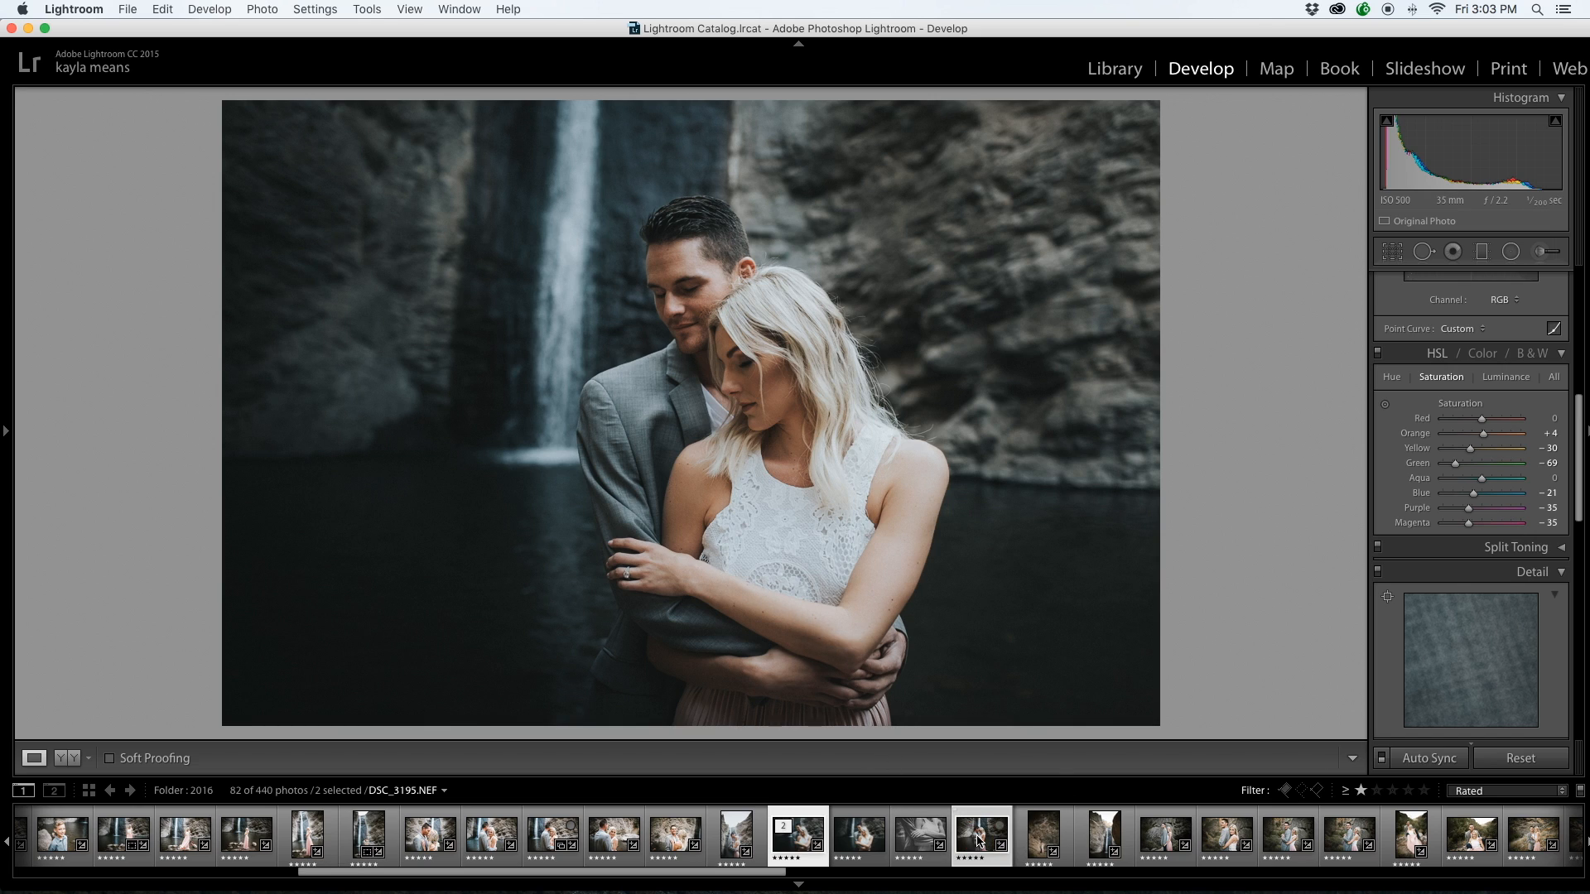
pyautogui.keyDown('super'); pyautogui.click(547, 838); pyautogui.keyUp('super')
pyautogui.keyDown('super'); pyautogui.click(489, 838); pyautogui.keyUp('super')
pyautogui.keyDown('super'); pyautogui.click(424, 842); pyautogui.keyUp('super')
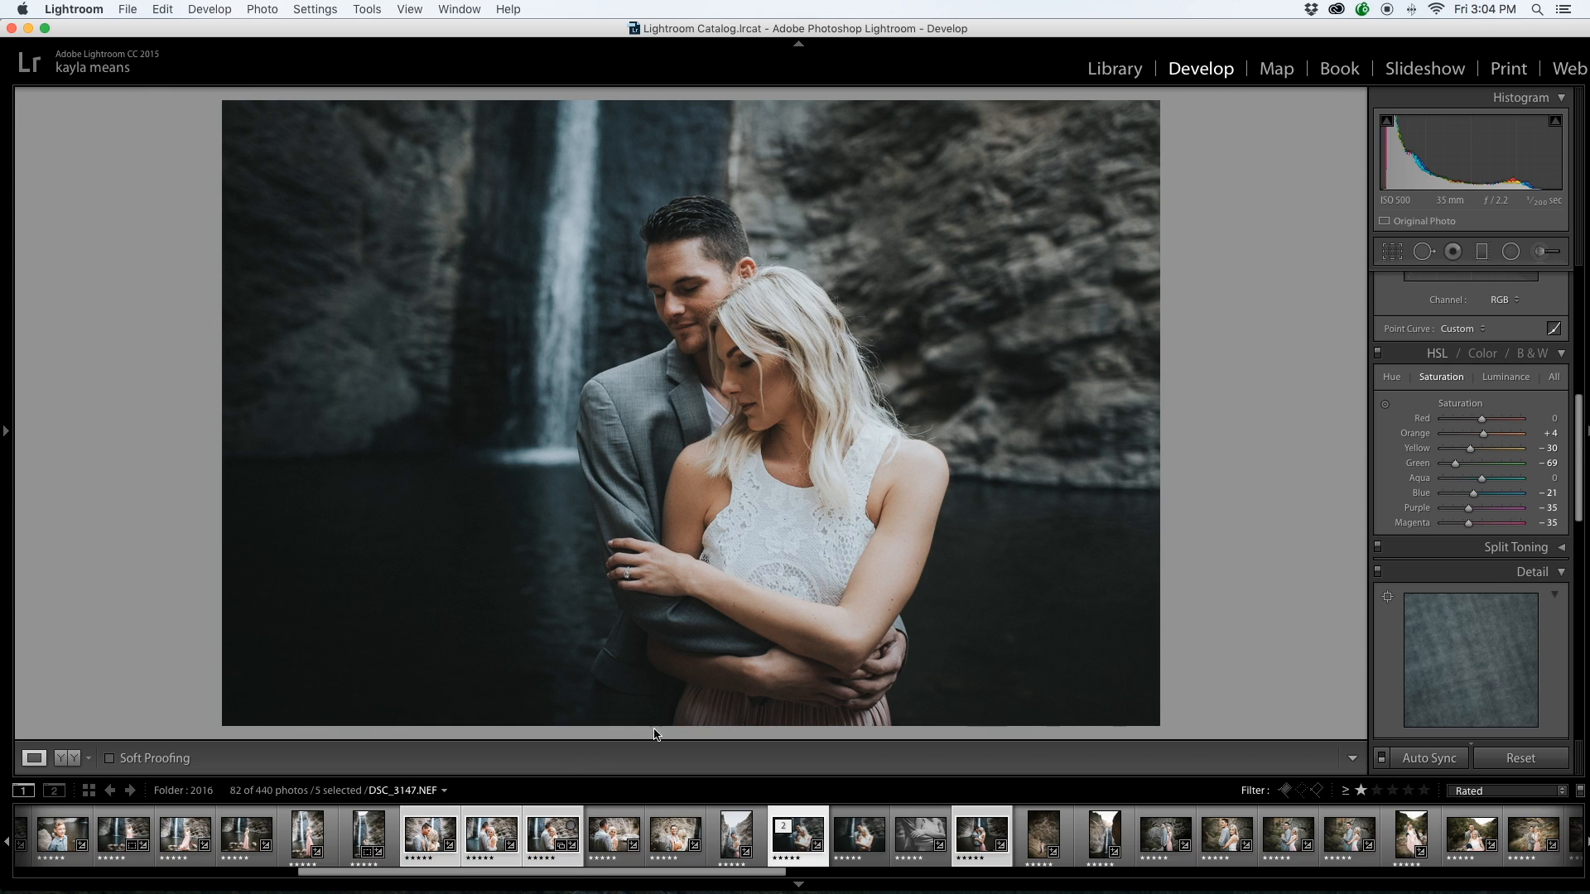
pyautogui.keyDown('shift'); pyautogui.click(667, 844); pyautogui.keyUp('shift')
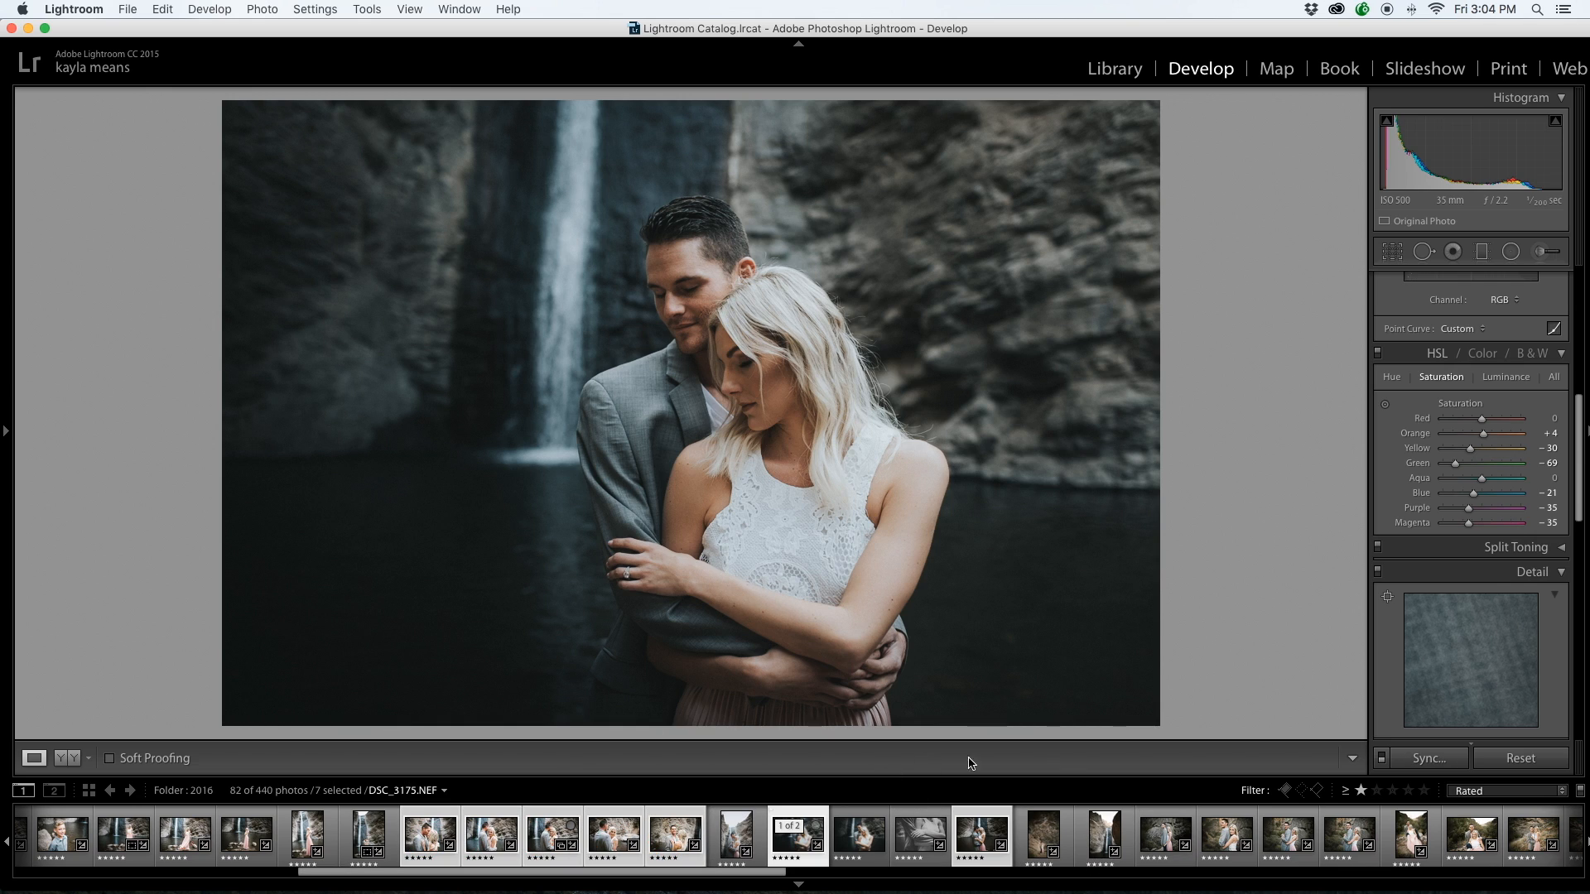
pyautogui.keyDown('super'); pyautogui.click(736, 836); pyautogui.keyUp('super')
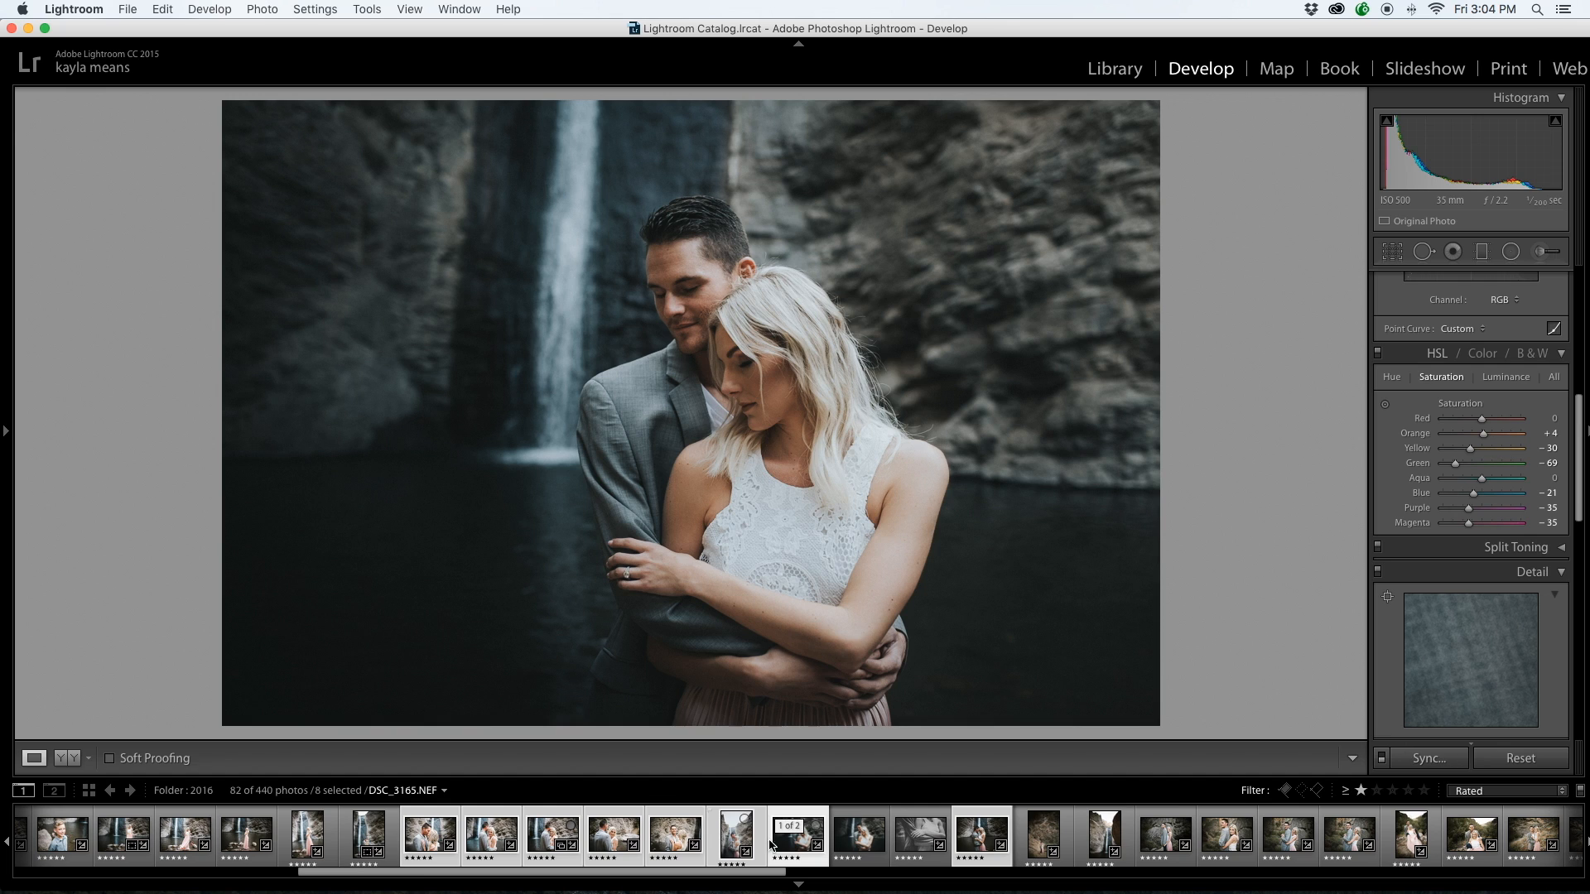
pyautogui.click(1422, 758)
pyautogui.click(1053, 402)
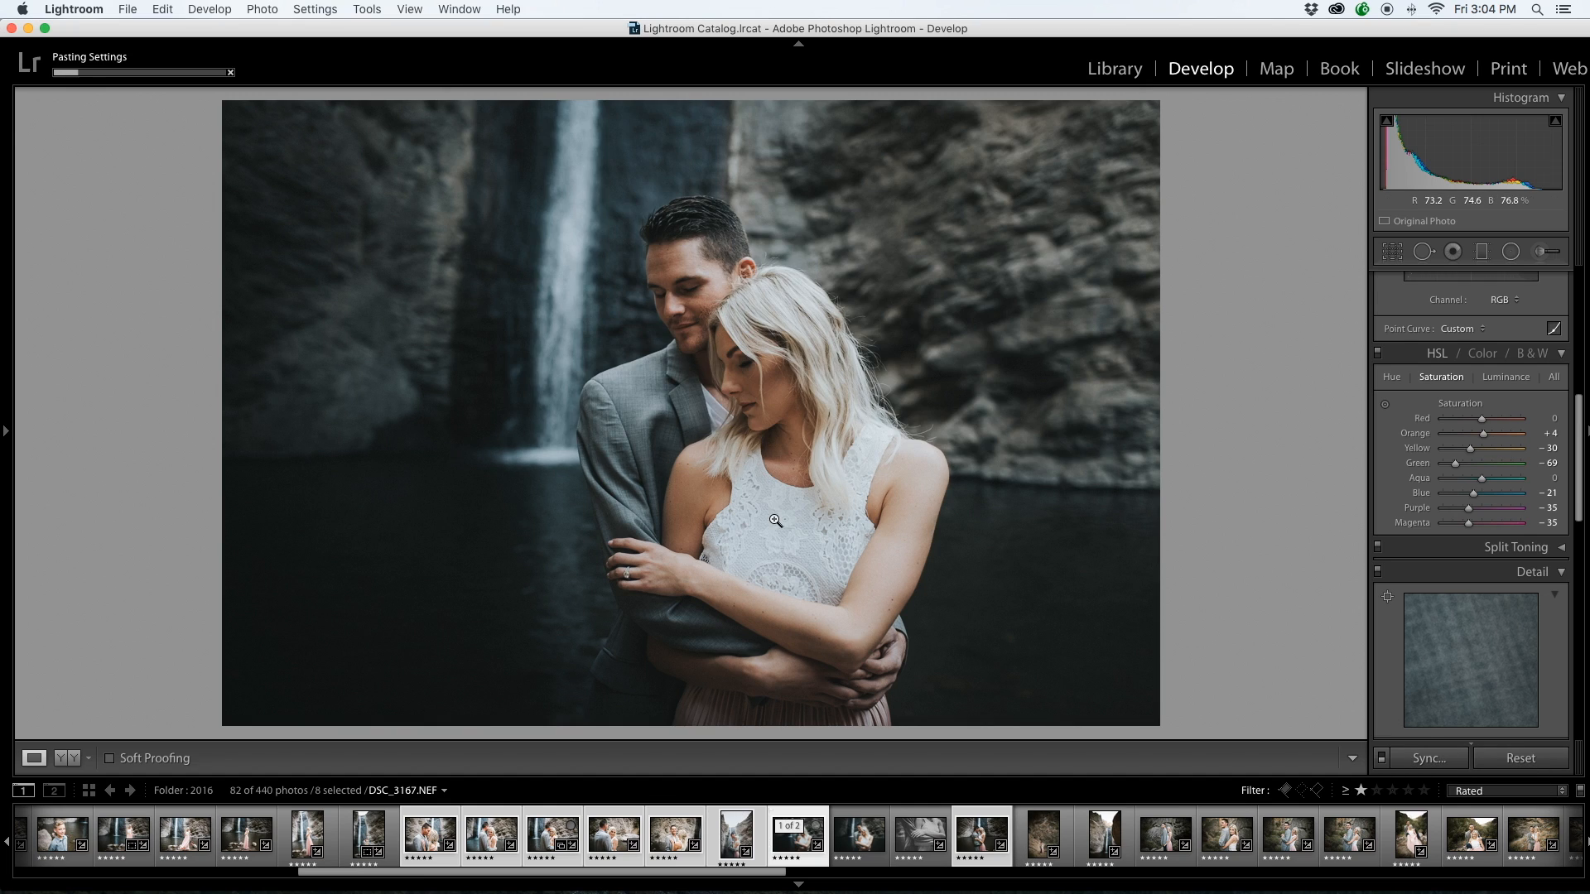
# Review how the synced settings look on several of the selected photos, including DSC_3195.NEF
pyautogui.click(674, 852)
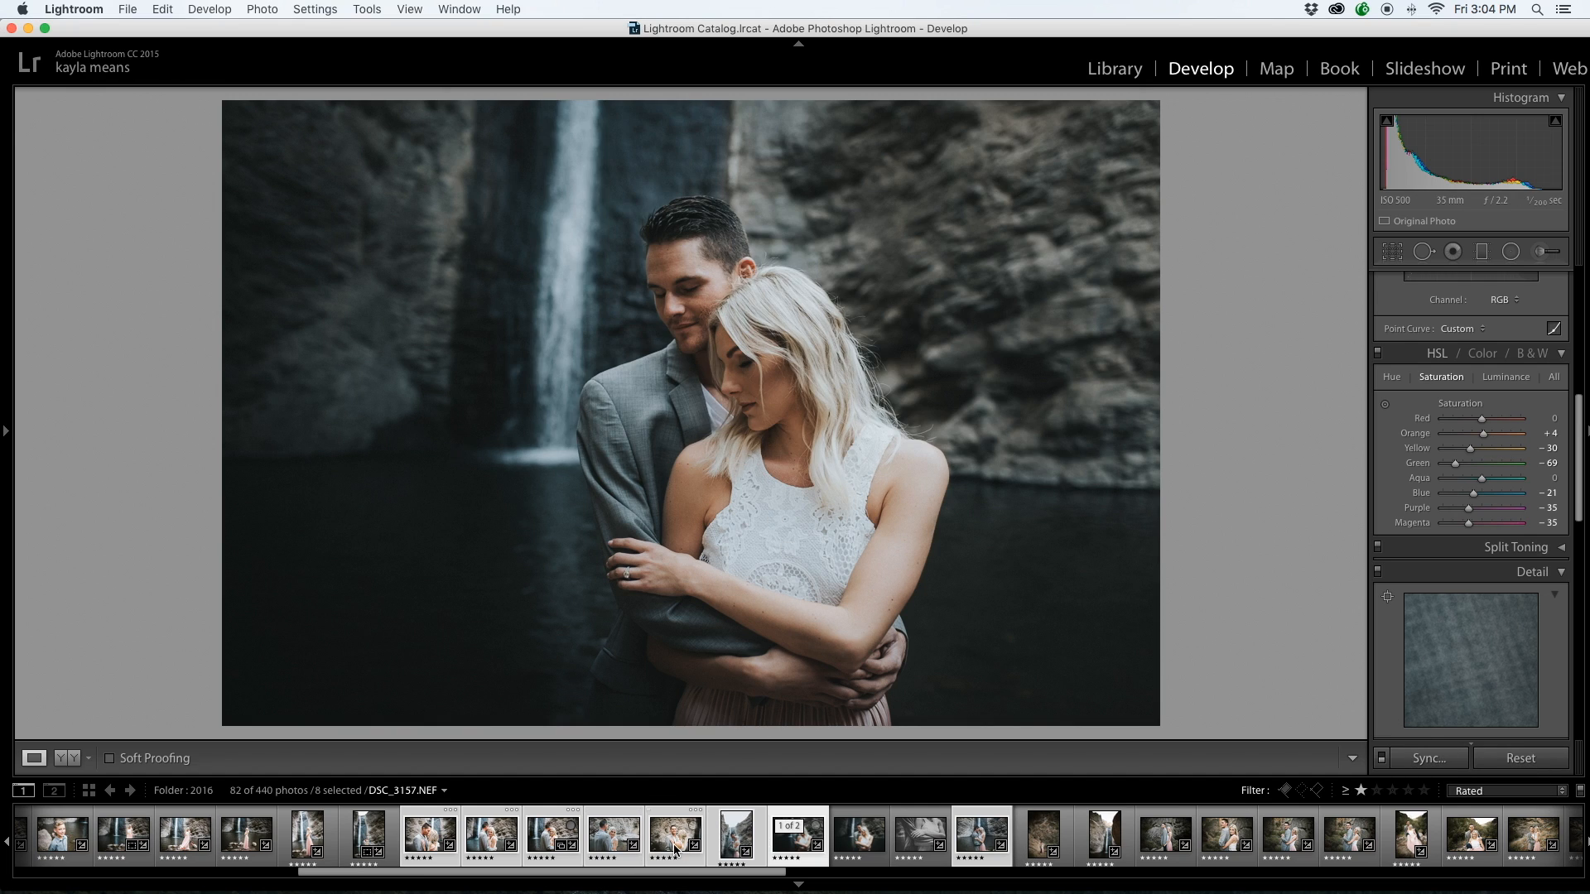
pyautogui.click(613, 844)
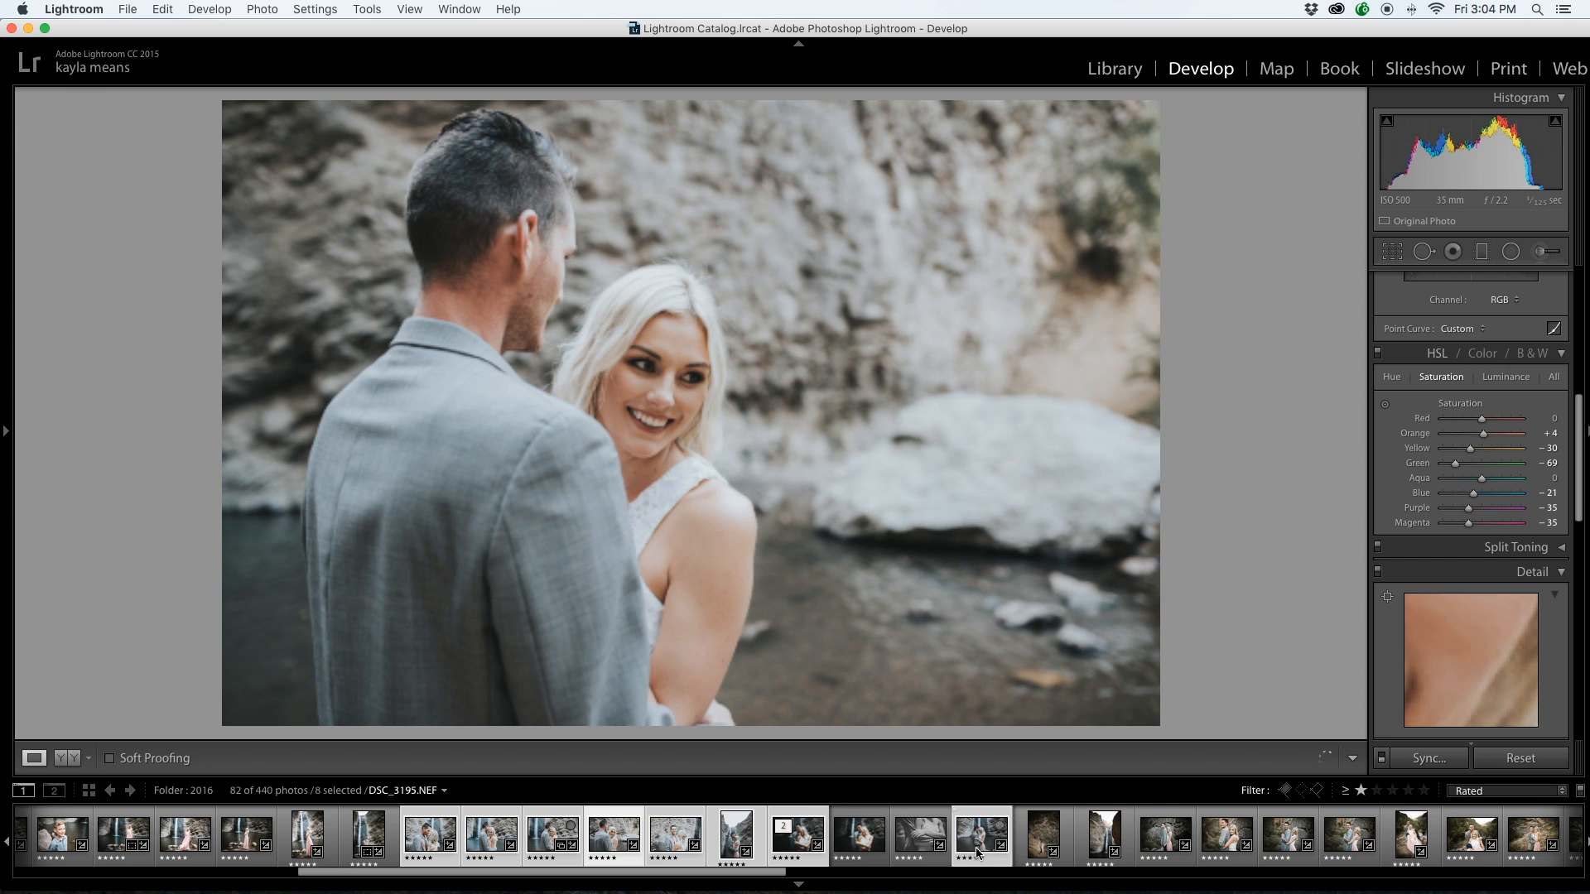
pyautogui.click(801, 848)
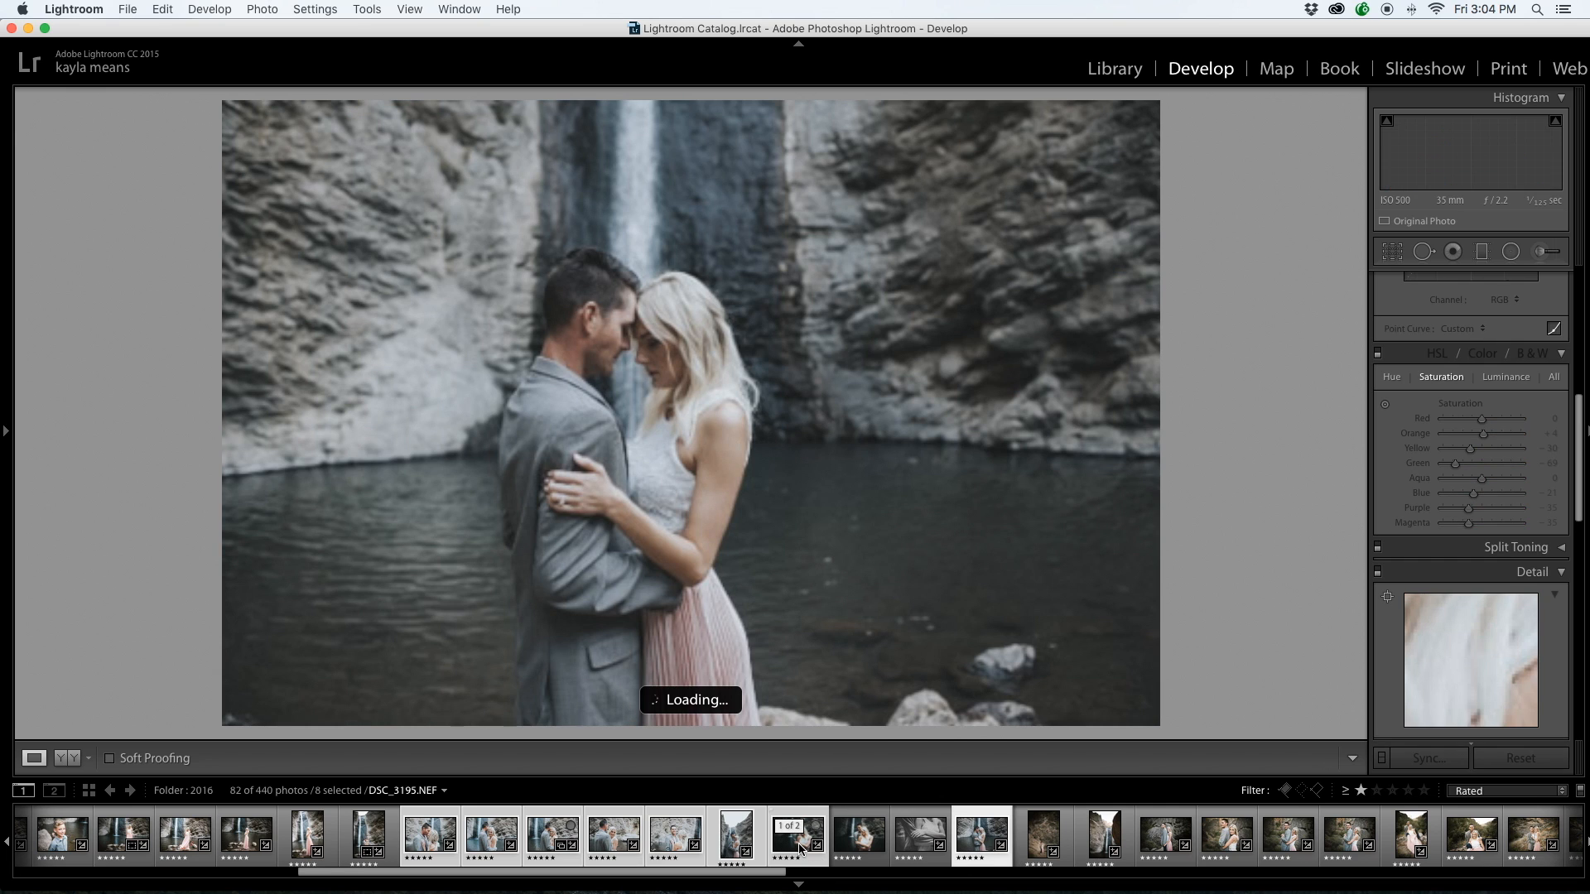
# Set the exposure of the vertical waterfall photo DSC_3165.NEF to -0.60
pyautogui.click(730, 845)
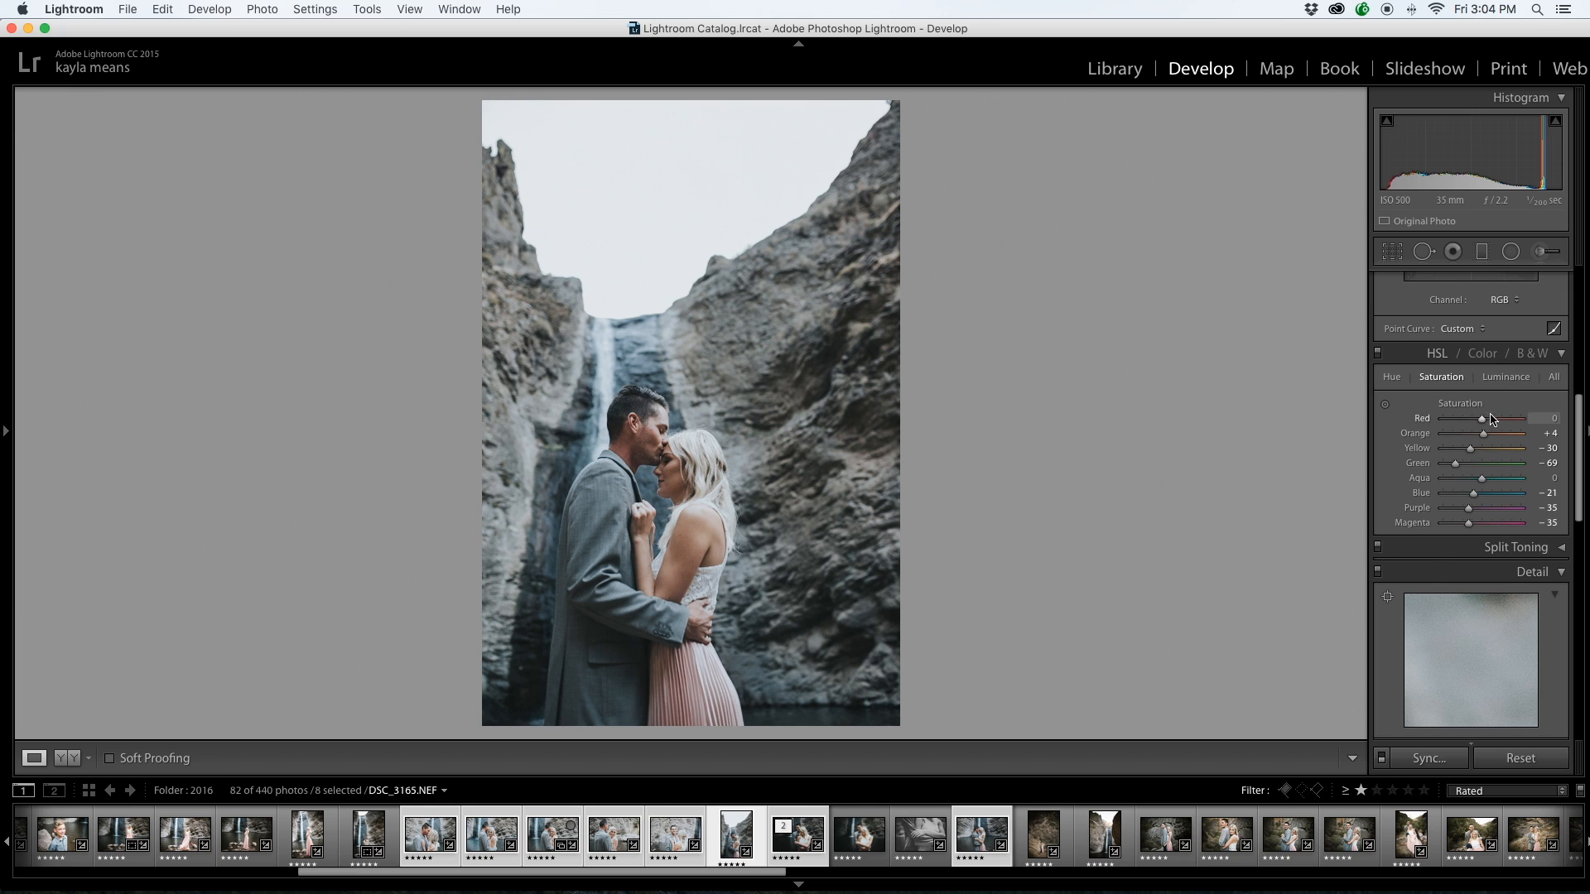
pyautogui.scroll(10, 1492, 420)
pyautogui.moveTo(1480, 411); pyautogui.dragTo(1470, 412)
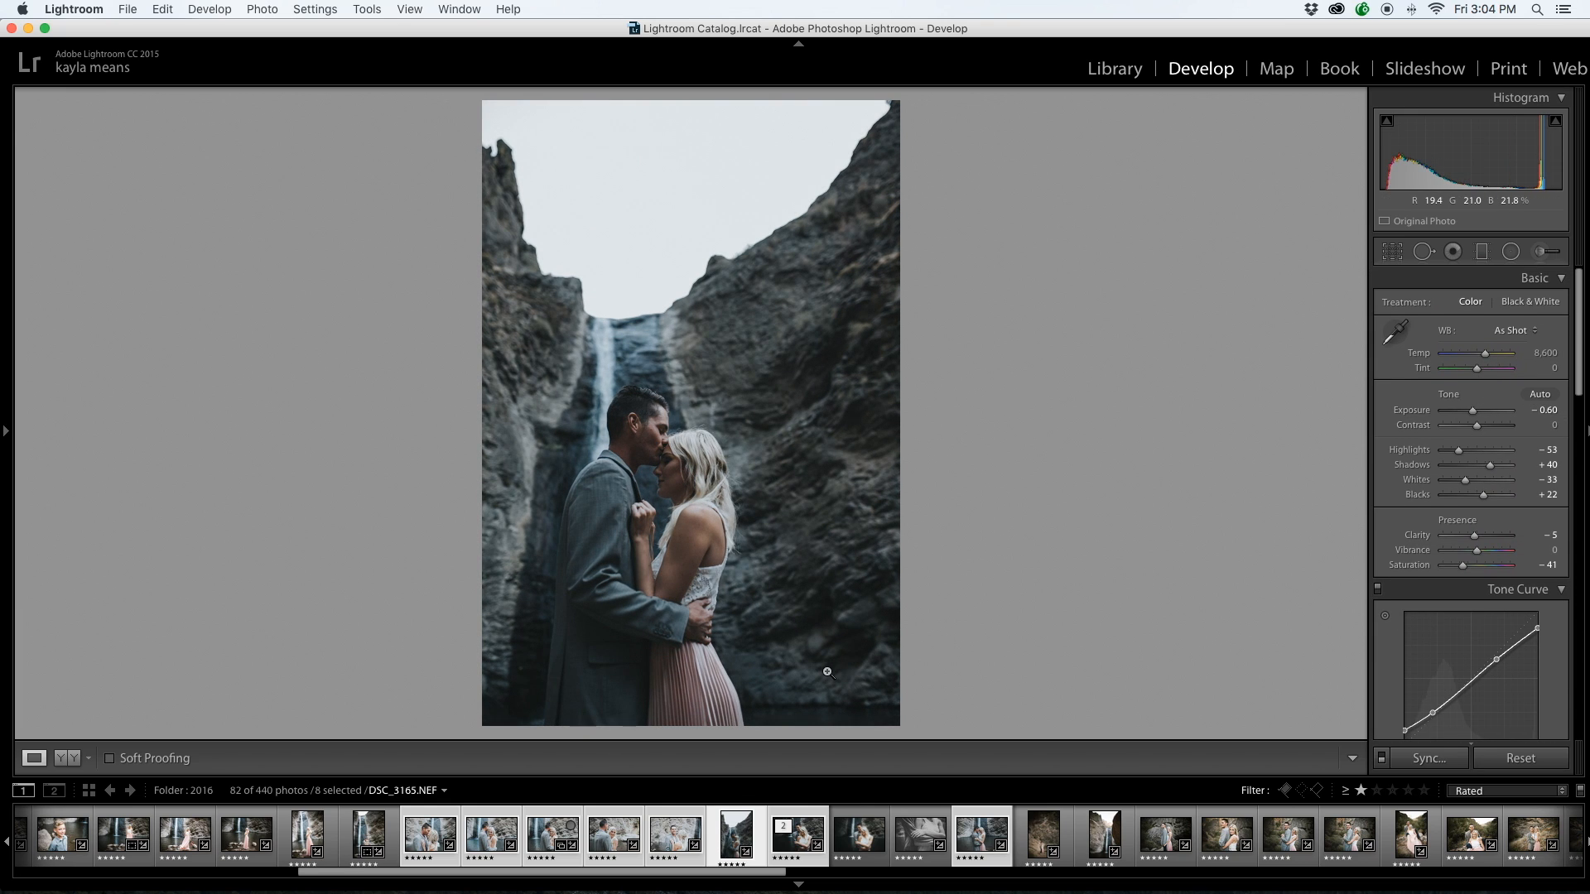
# View DSC_3167-2.psd on its own, then return to DSC_3167.NEF as the only selected photo
pyautogui.click(870, 848)
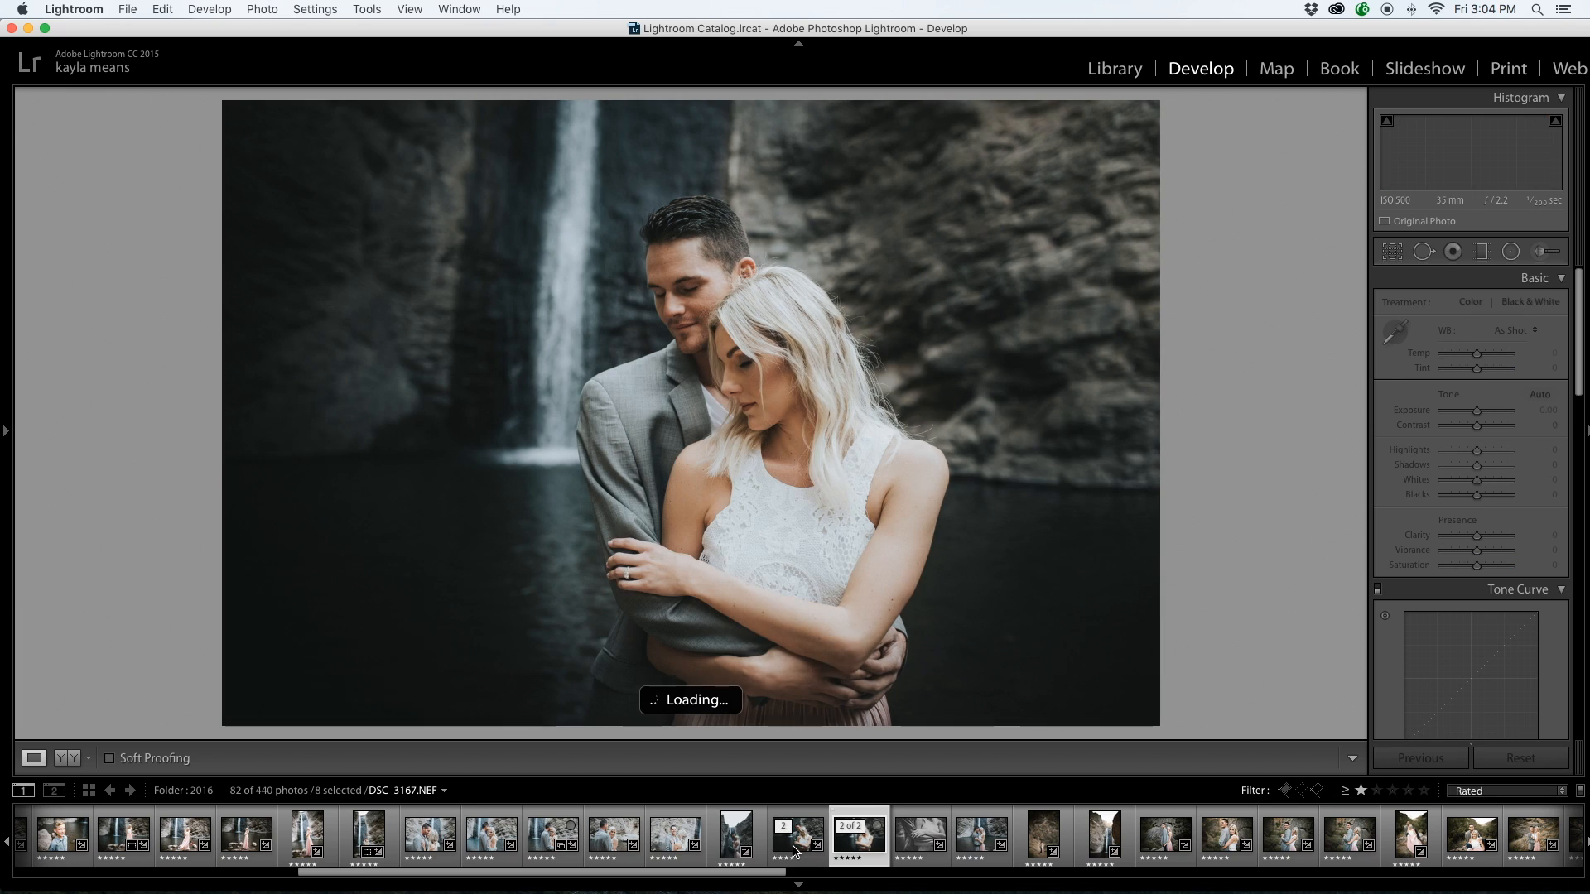
pyautogui.click(794, 850)
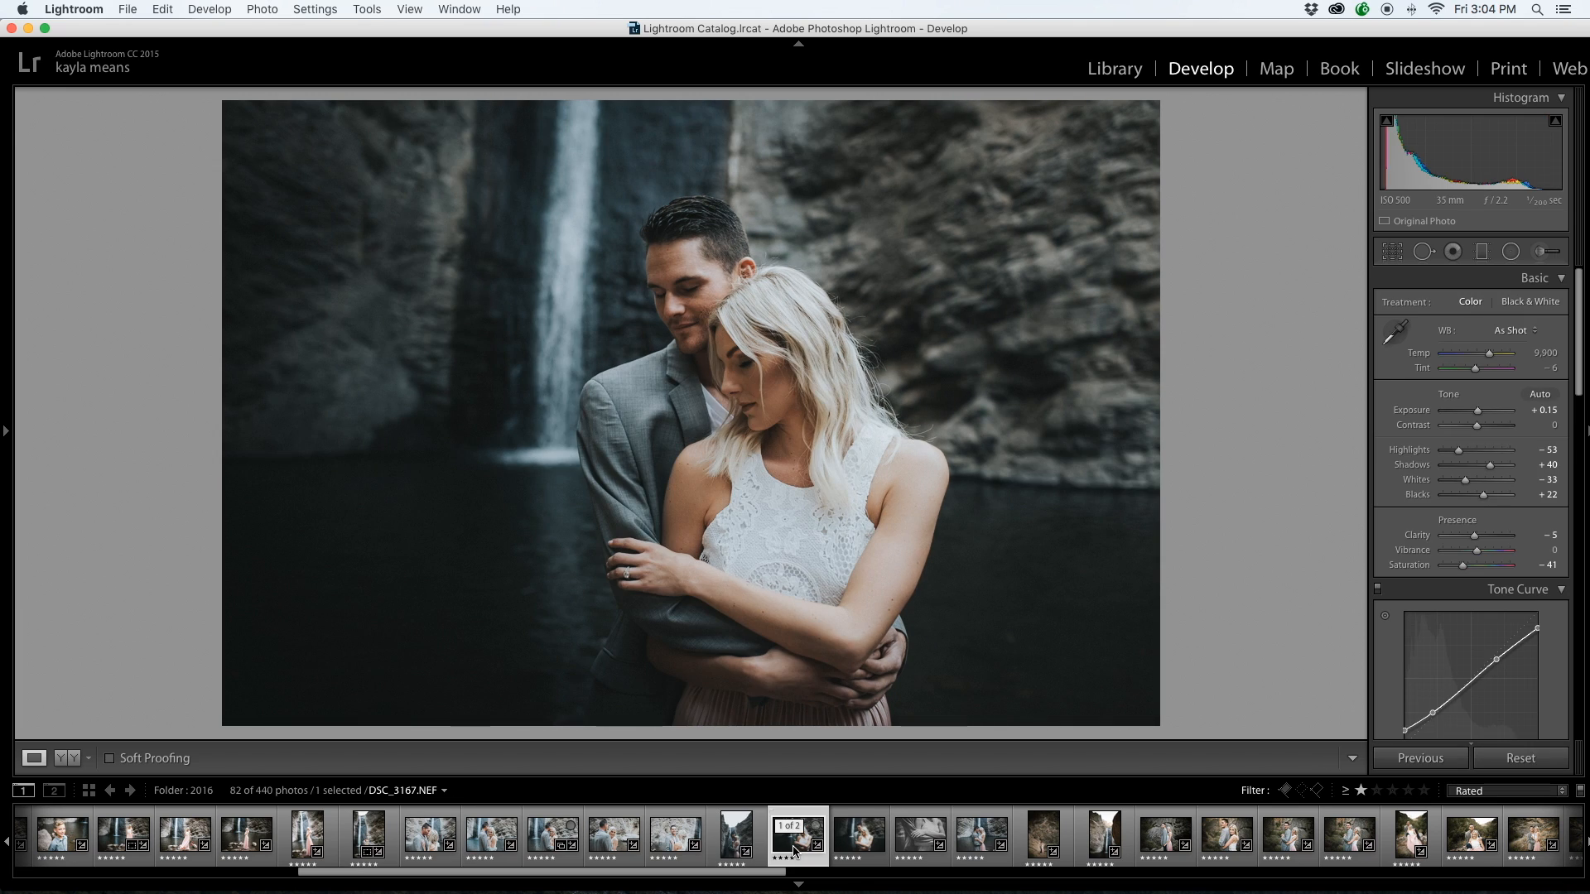